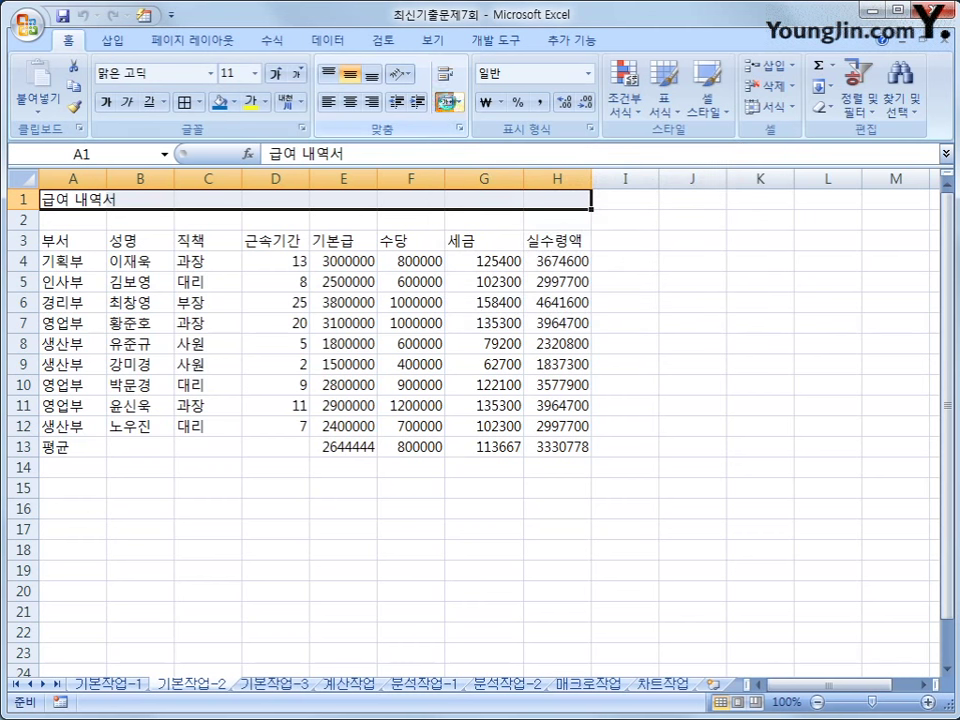
Merge and center the title across A1:H1 and set its font to 굴림체, size 16
{"action": "left_click", "coordinate": [447, 104]}
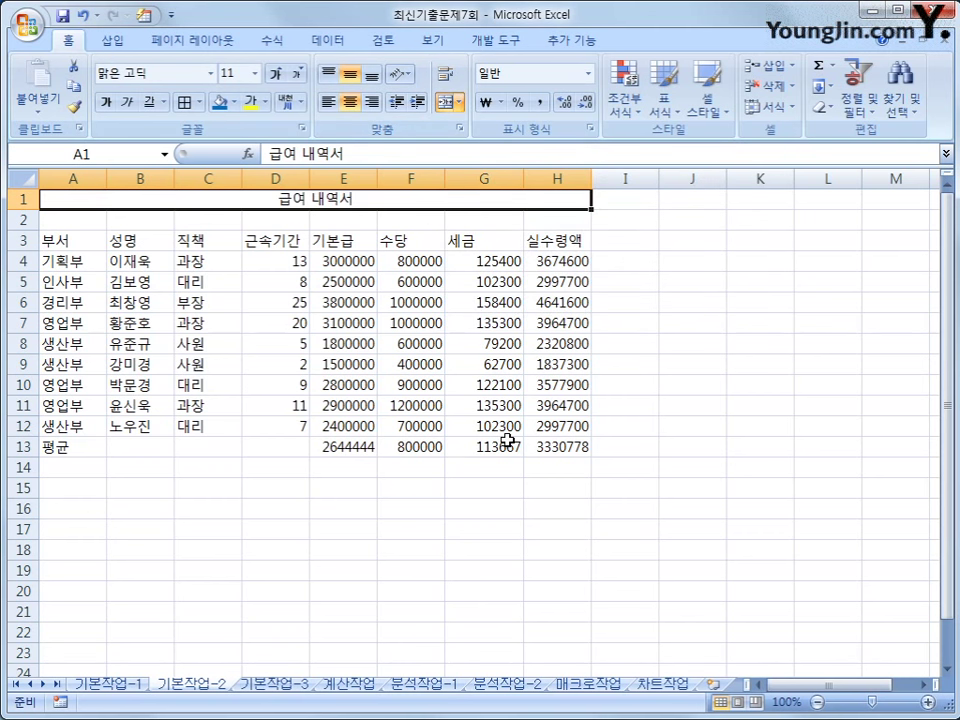
{"action": "left_click", "coordinate": [210, 73]}
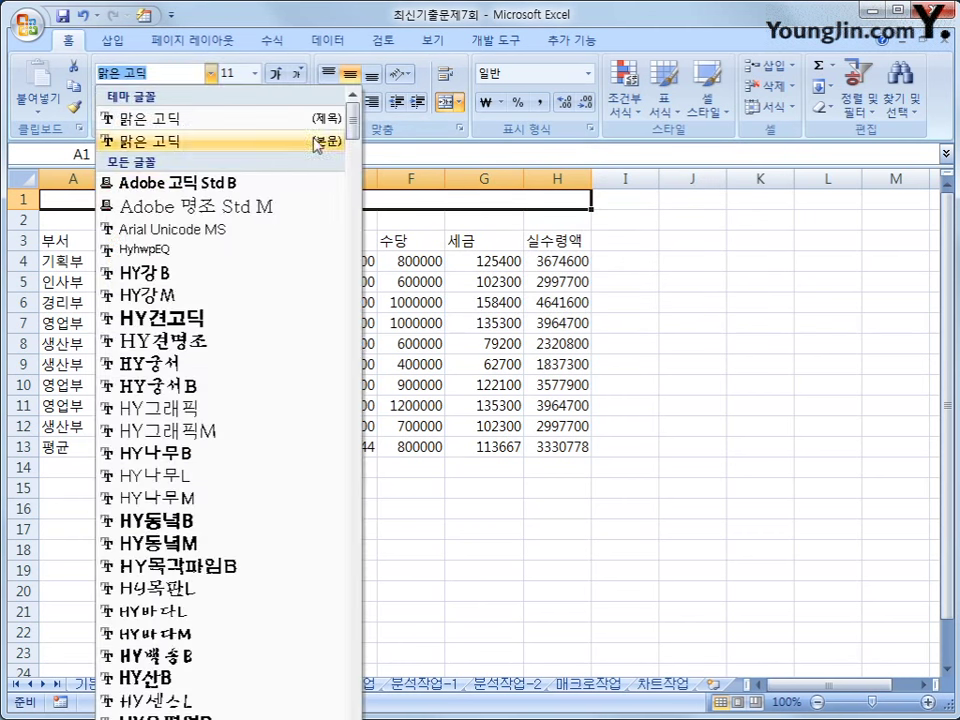
{"action": "left_click_drag", "start_coordinate": [352, 122], "coordinate": [354, 186]}
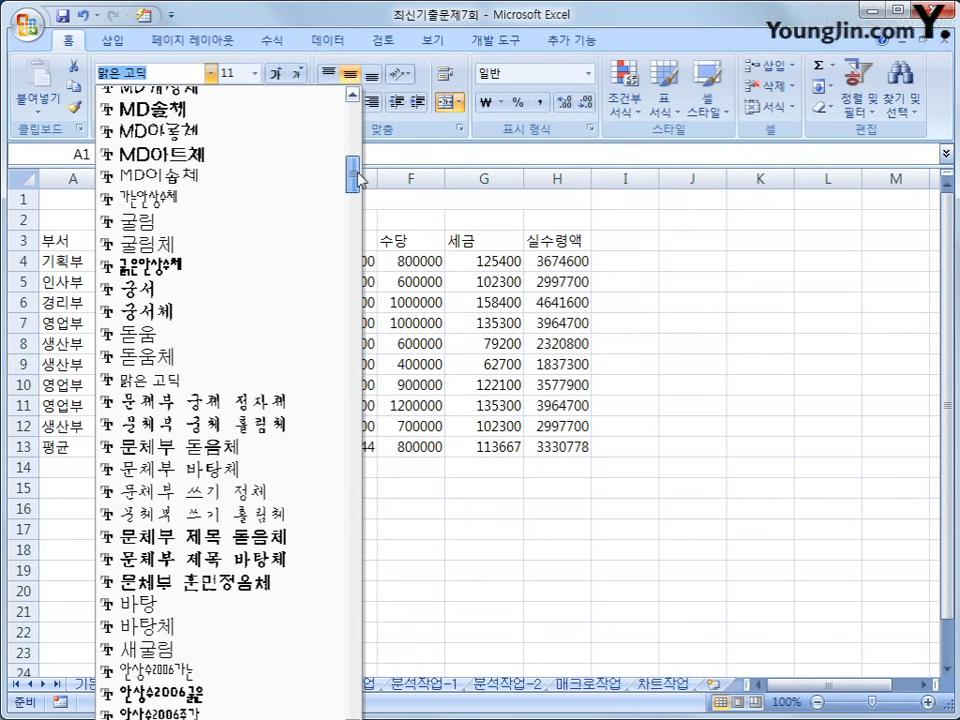
{"action": "left_click", "coordinate": [182, 250]}
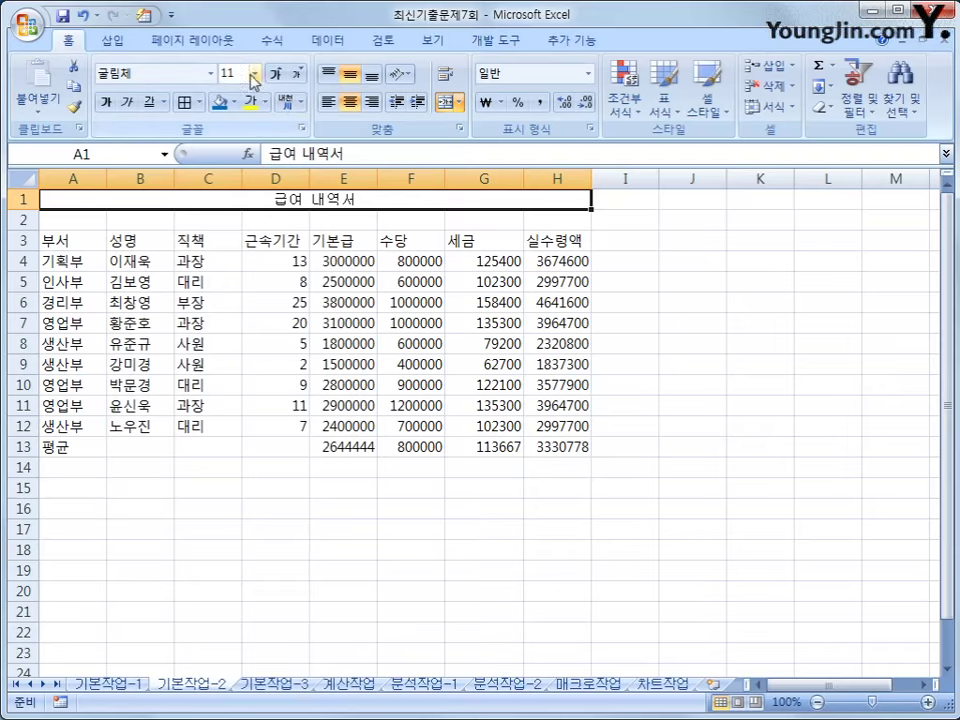
{"action": "left_click", "coordinate": [252, 76]}
{"action": "left_click", "coordinate": [230, 215]}
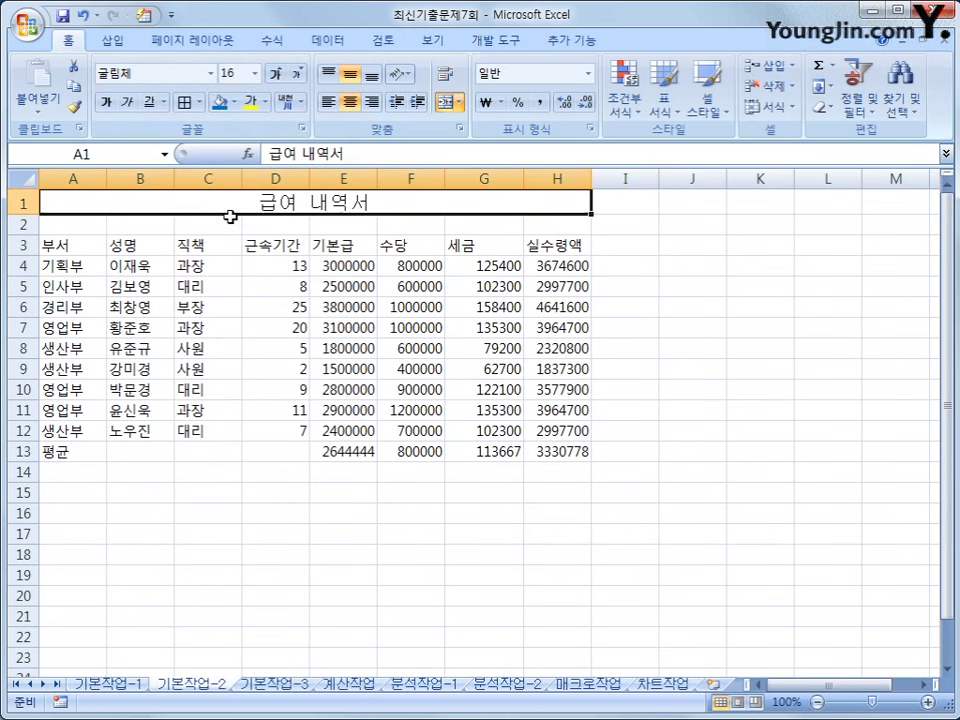
Make the title in A1 bold with a double underline (이중 밑줄)
{"action": "left_click", "coordinate": [106, 103]}
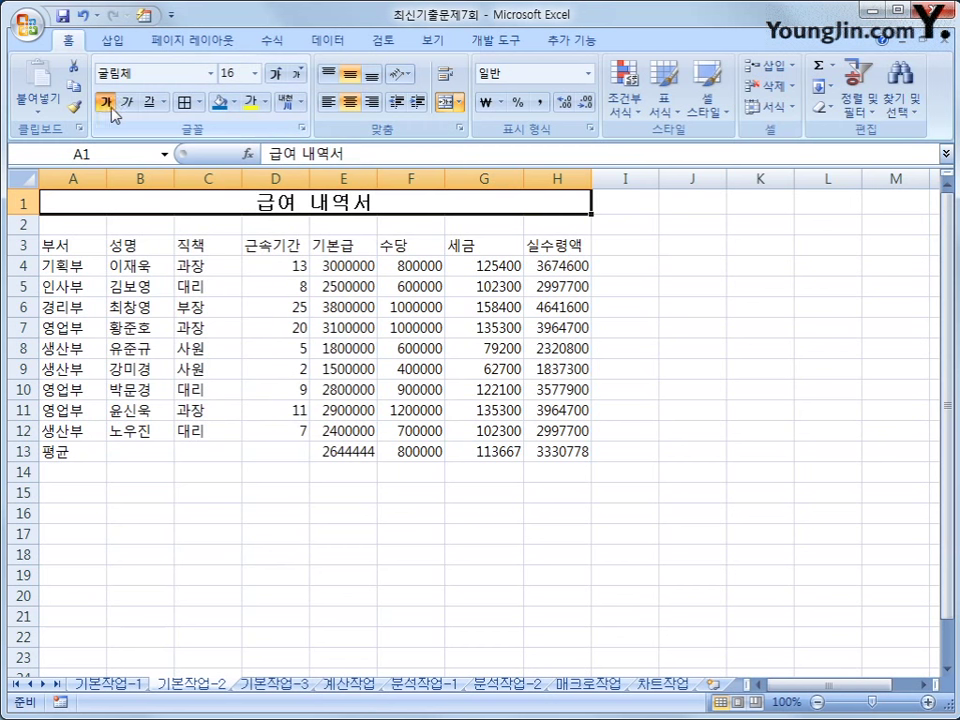
{"action": "left_click", "coordinate": [165, 103]}
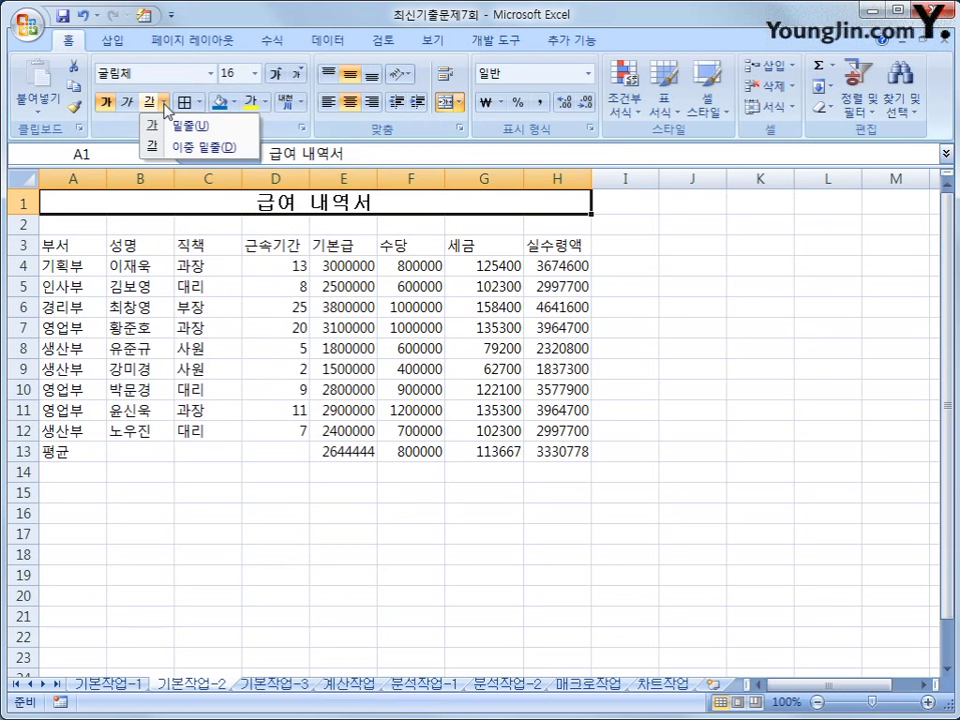
{"action": "left_click", "coordinate": [195, 147]}
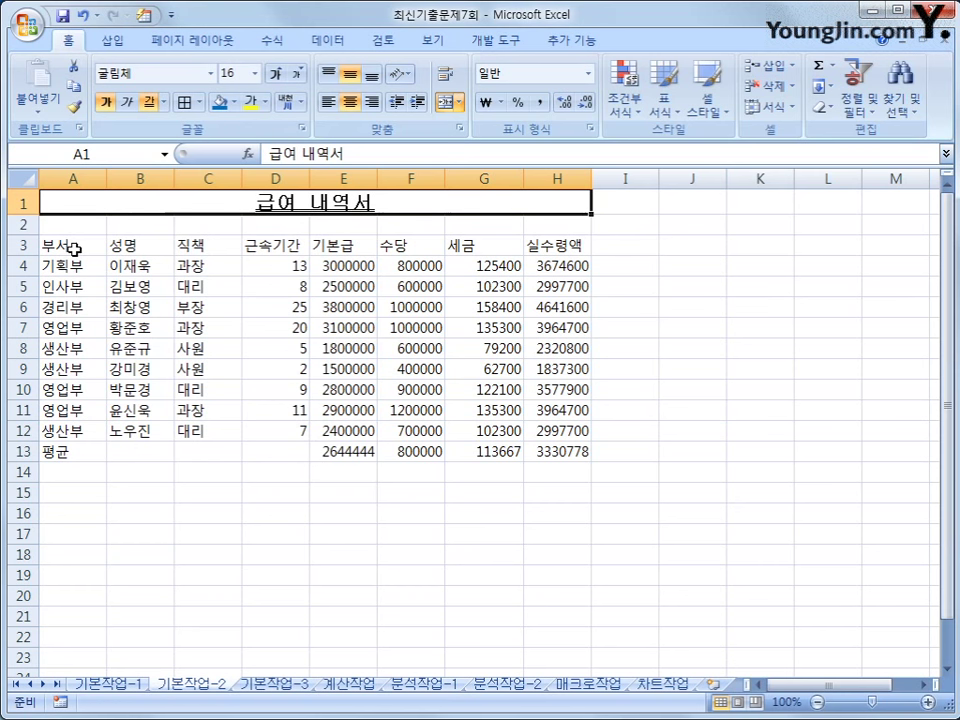
Center the header row A3:H3 and the text cells A4:C12 horizontally
{"action": "left_click_drag", "start_coordinate": [73, 247], "coordinate": [558, 247]}
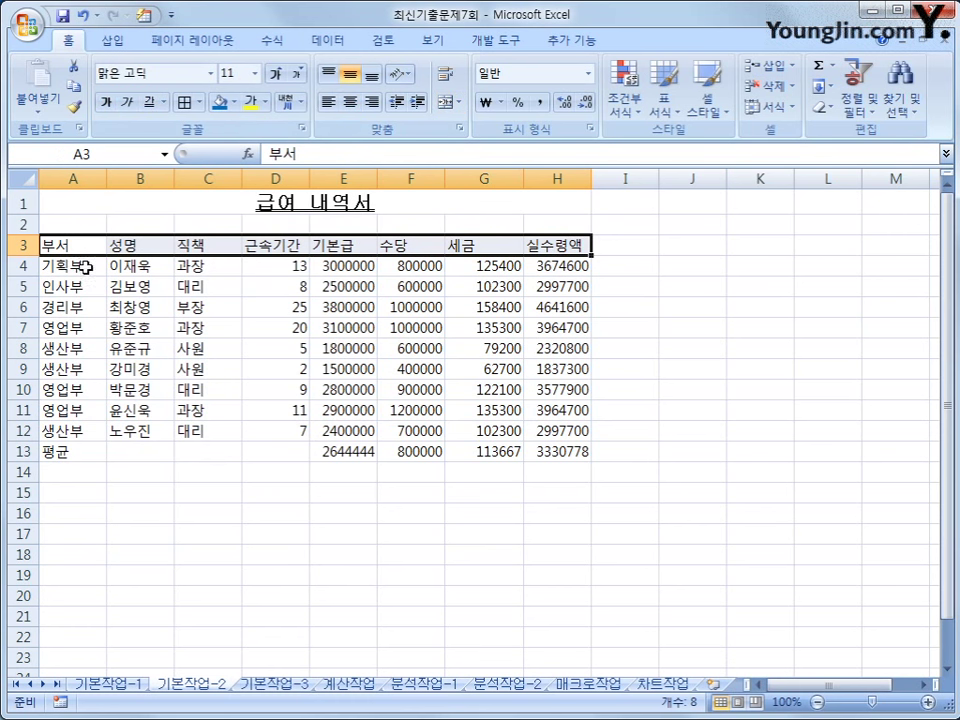
{"action": "left_click_drag", "start_coordinate": [82, 266], "coordinate": [219, 439]}
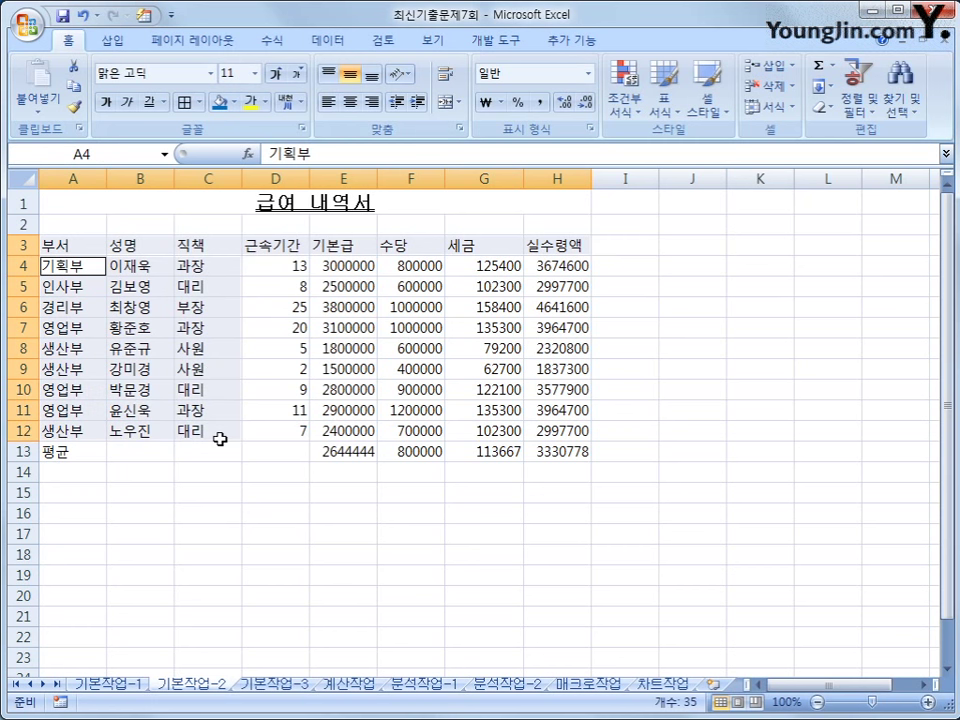
{"action": "left_click", "coordinate": [357, 104]}
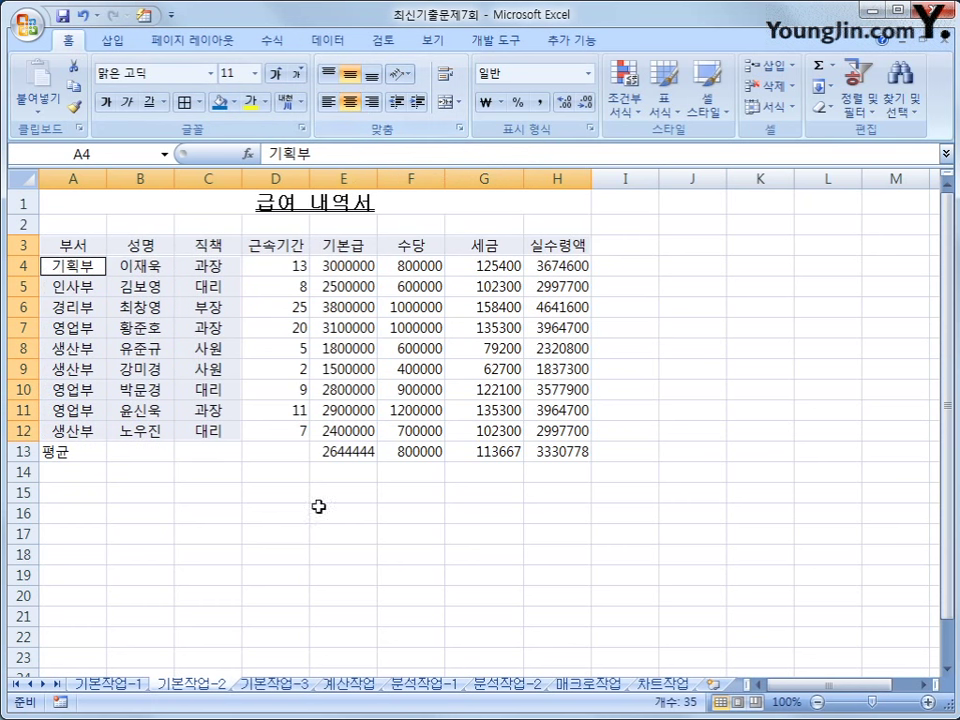
Merge and center the 평균 label across A13:D13
{"action": "left_click", "coordinate": [22, 451]}
{"action": "left_click_drag", "start_coordinate": [45, 456], "coordinate": [281, 451]}
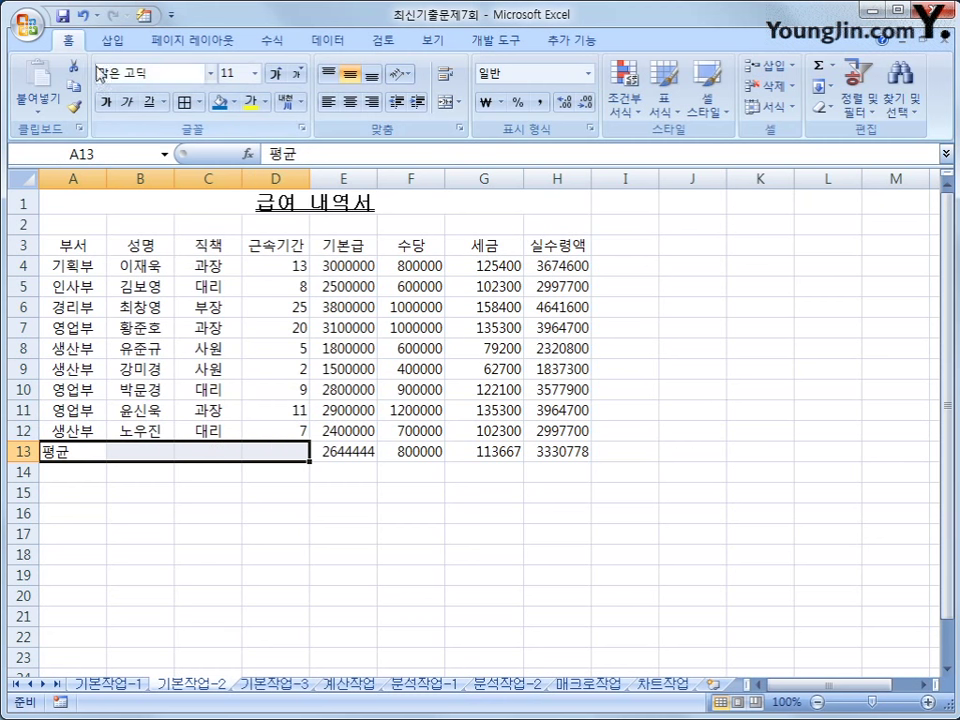
{"action": "left_click", "coordinate": [444, 104]}
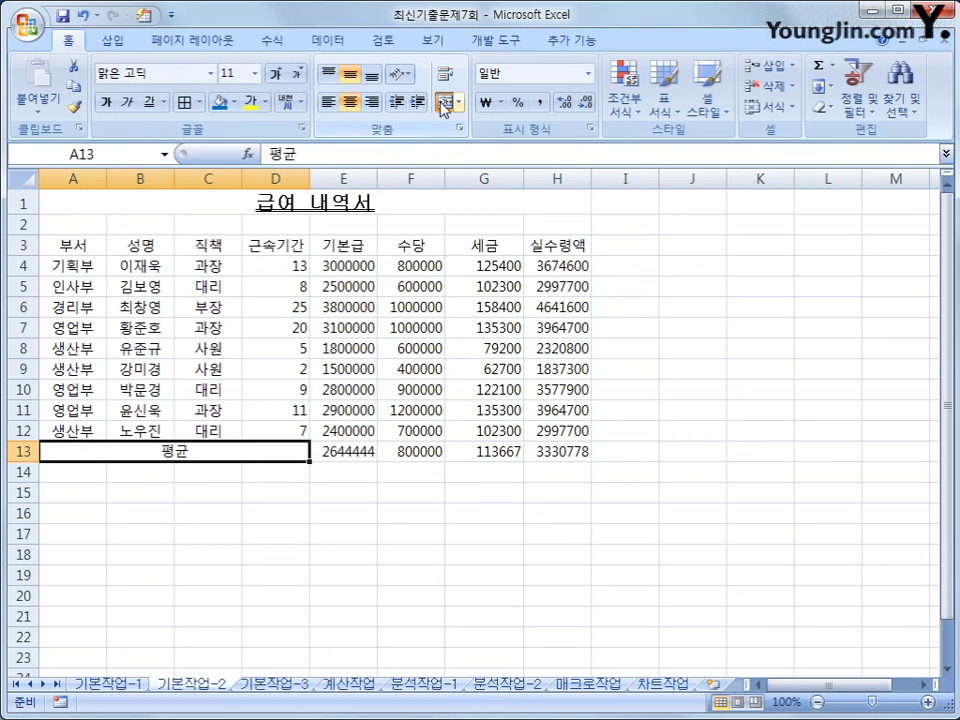
{"action": "left_click", "coordinate": [712, 683]}
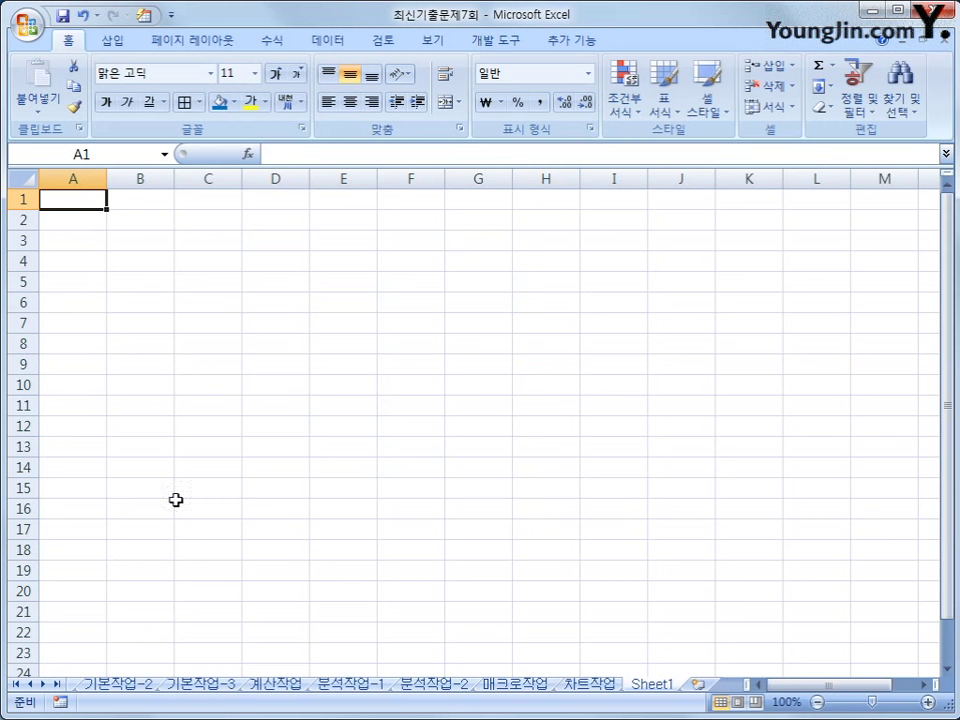
{"action": "right_click", "coordinate": [658, 689]}
{"action": "left_click", "coordinate": [682, 500]}
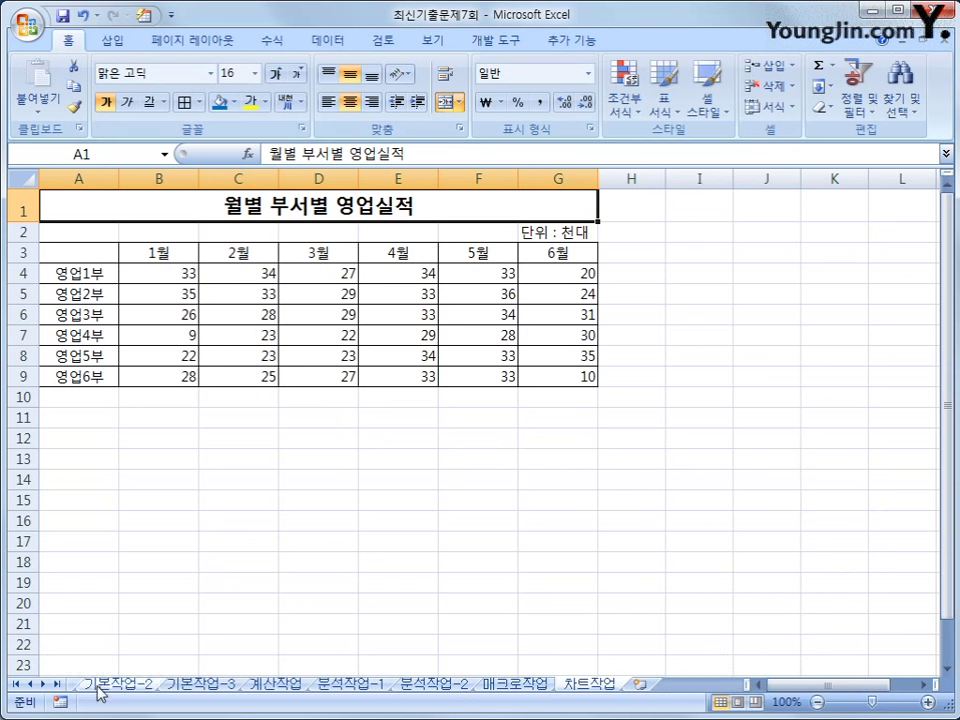
{"action": "left_click", "coordinate": [29, 685]}
{"action": "left_click", "coordinate": [189, 686]}
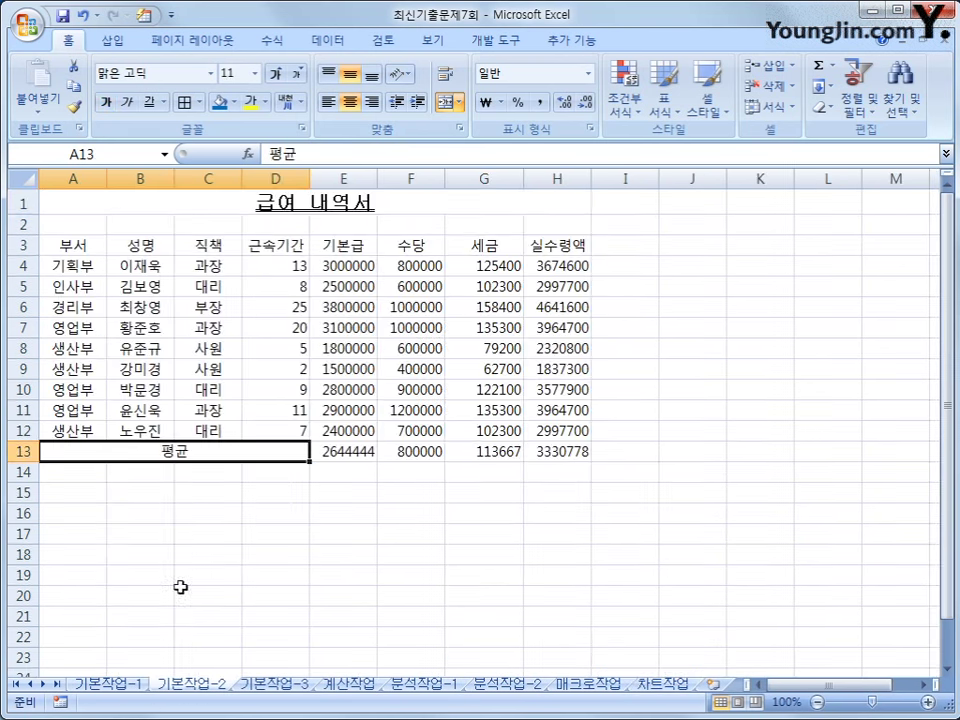
Convert the word 평균 in the merged cell A13 to the Hanja 平均
{"action": "double_click", "coordinate": [181, 450]}
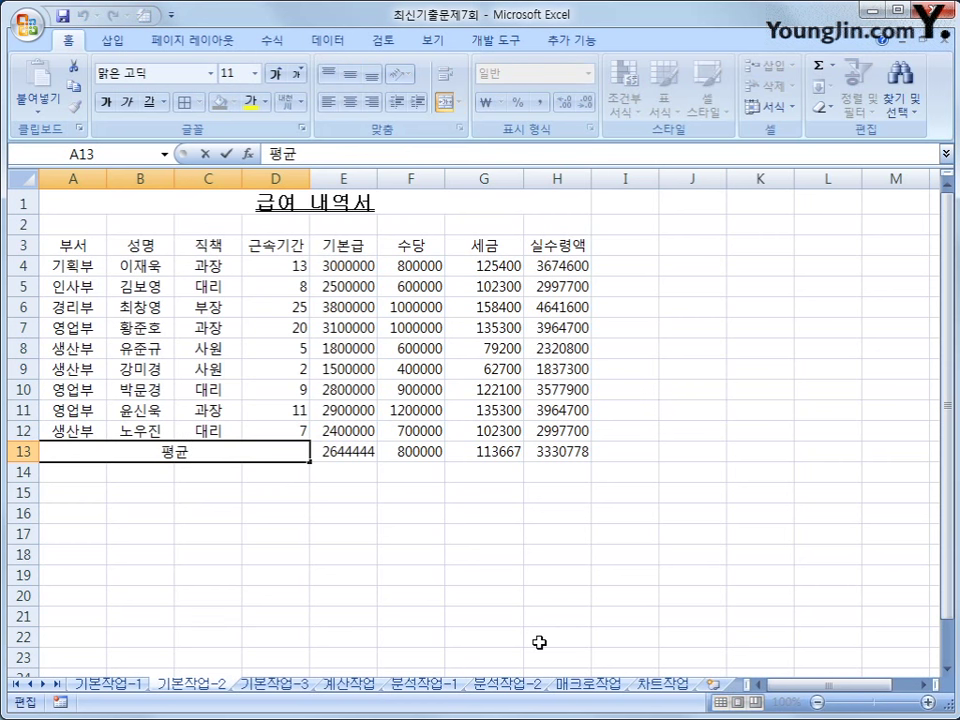
{"action": "key", "text": "Hangul_Hanja"}
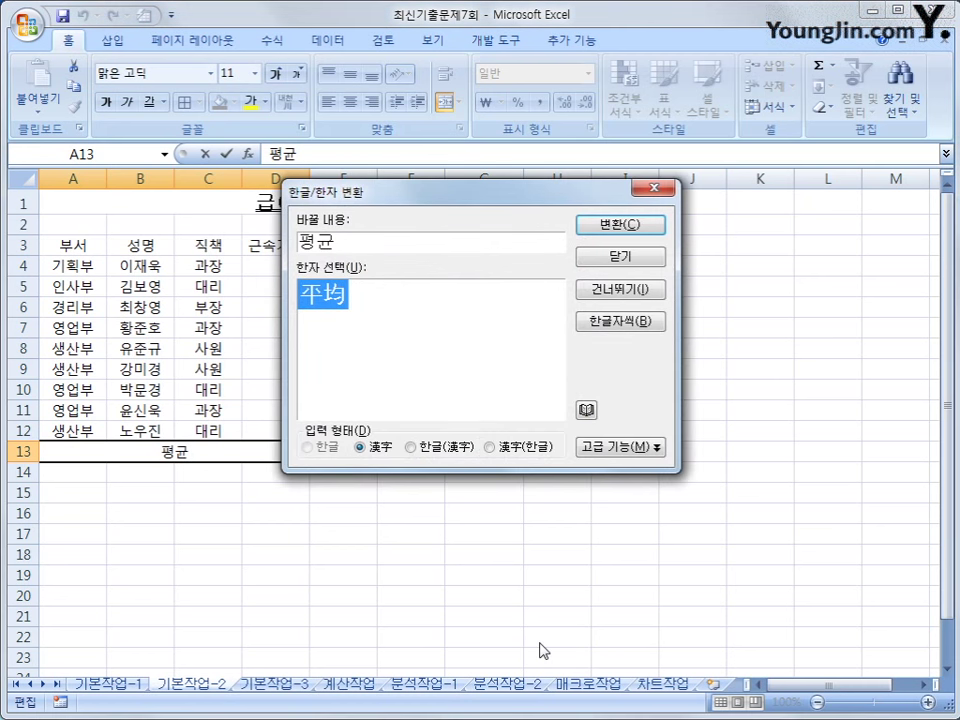
{"action": "left_click", "coordinate": [608, 229]}
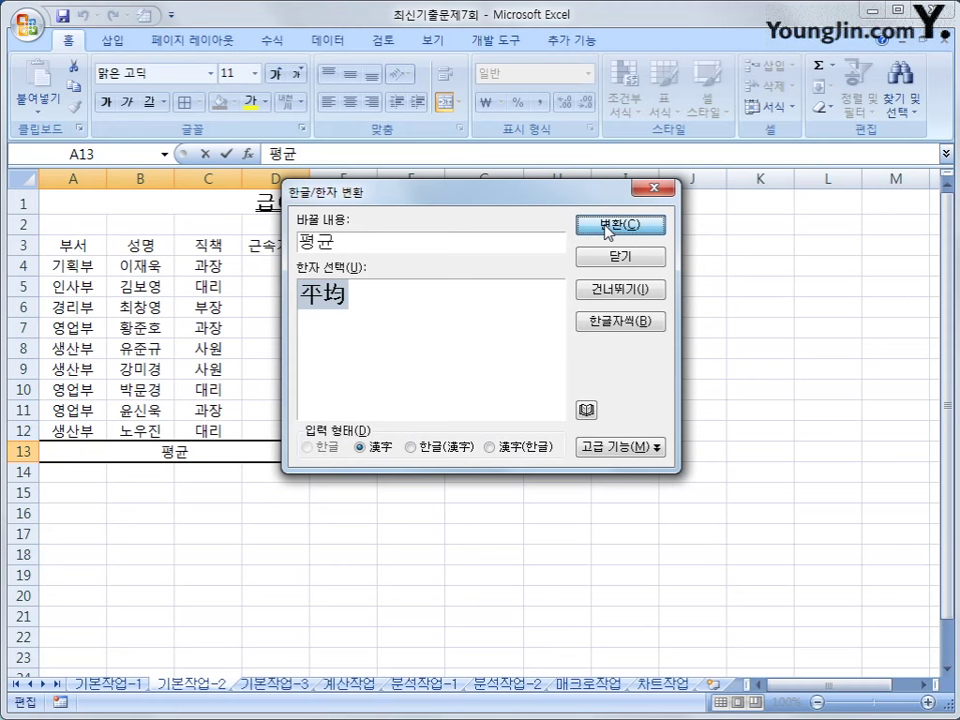
{"action": "left_click", "coordinate": [608, 229]}
{"action": "left_click", "coordinate": [303, 540]}
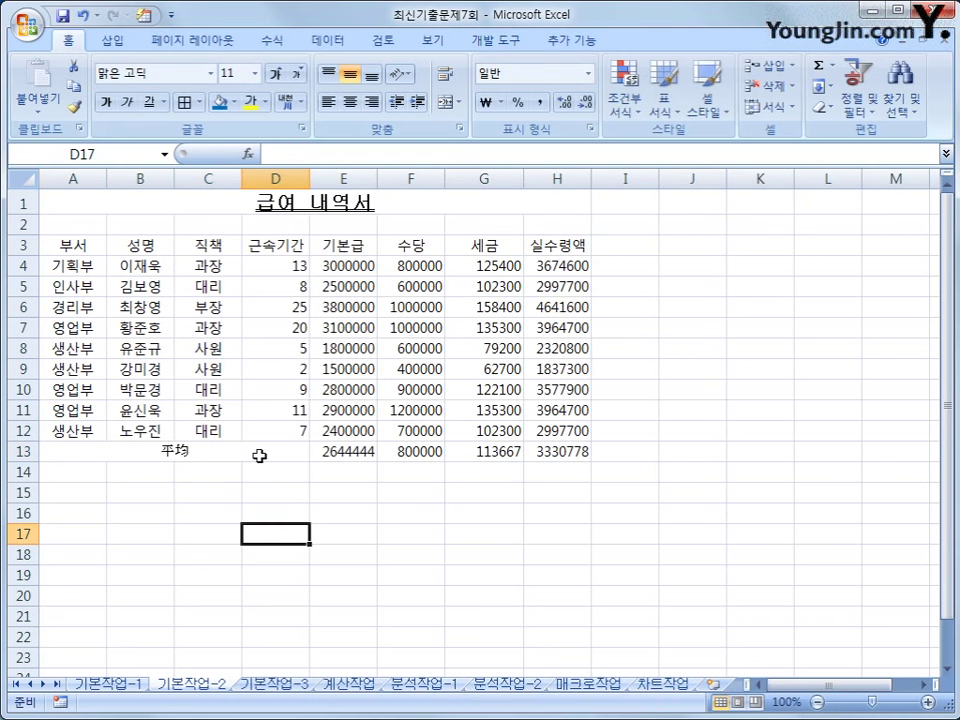
{"action": "left_click", "coordinate": [259, 456]}
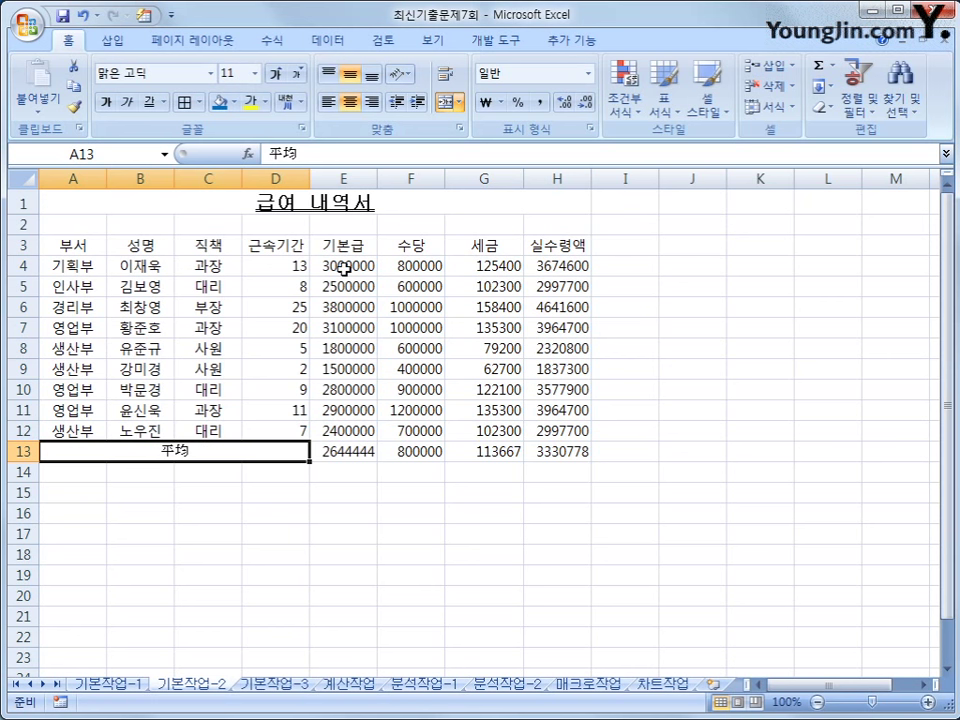
Apply the custom number format #,##0"원" to the amounts in E4:H13
{"action": "left_click_drag", "start_coordinate": [343, 272], "coordinate": [548, 451]}
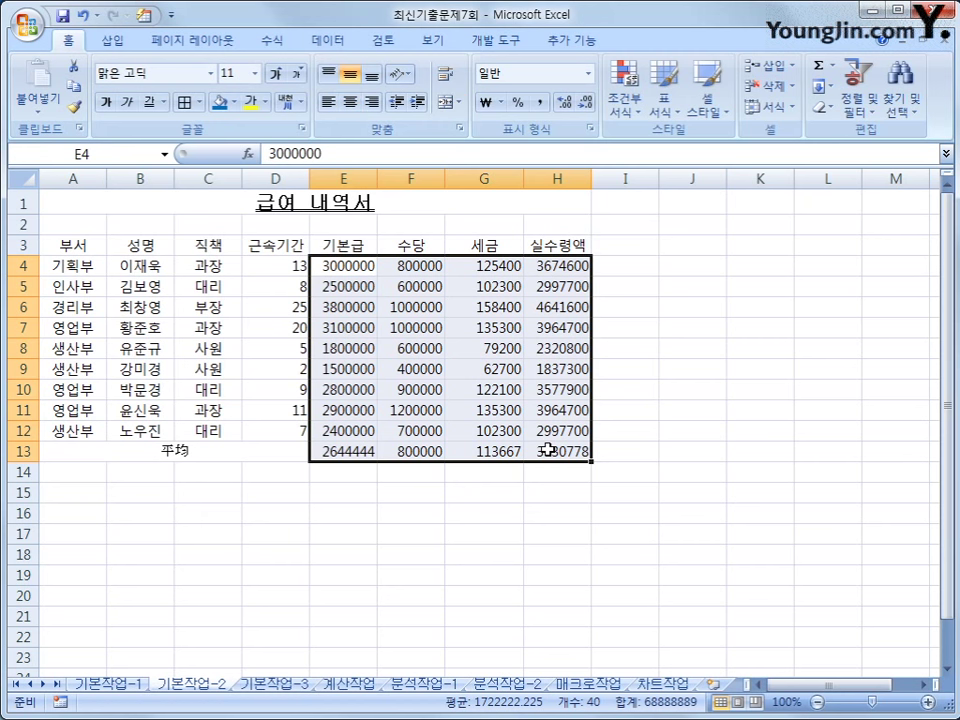
{"action": "right_click", "coordinate": [526, 308]}
{"action": "left_click", "coordinate": [603, 545]}
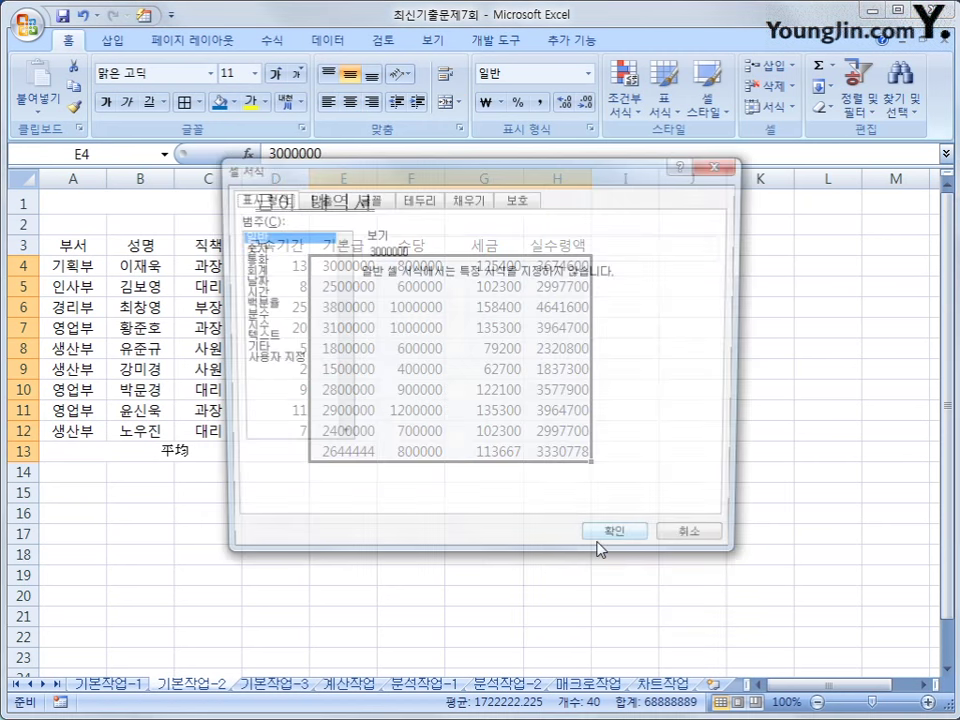
{"action": "left_click", "coordinate": [303, 362]}
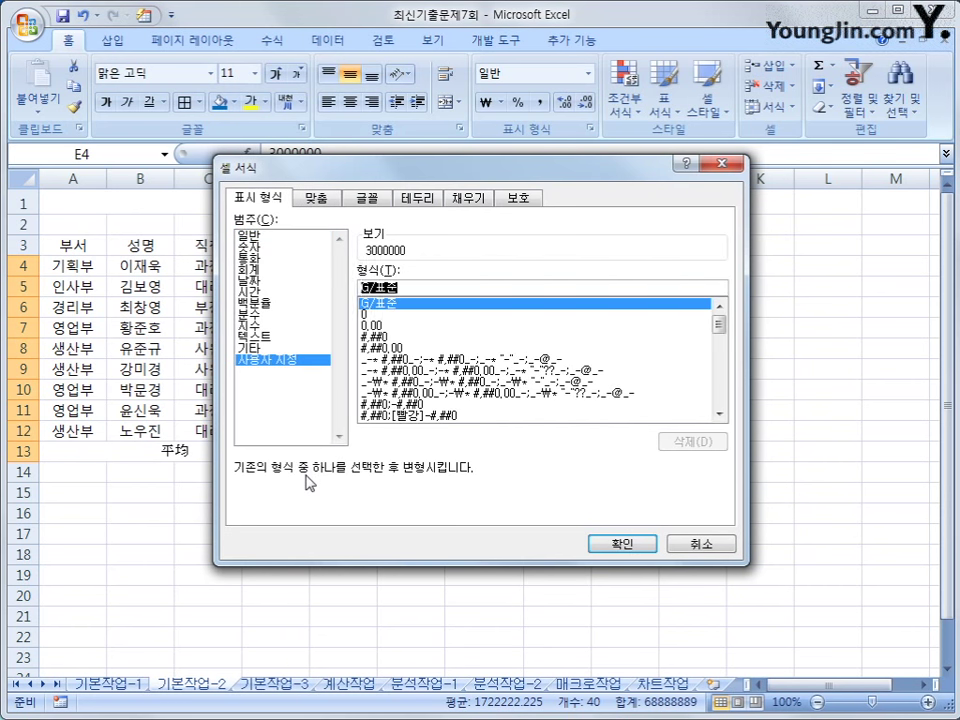
{"action": "type", "text": "#,"}
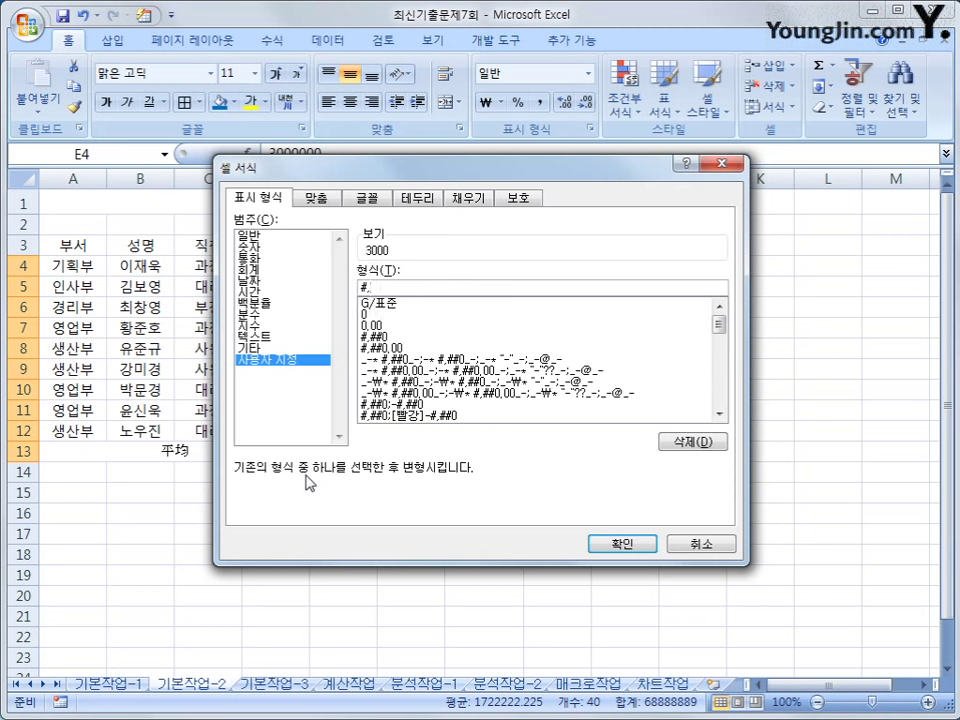
{"action": "type", "text": "##0"}
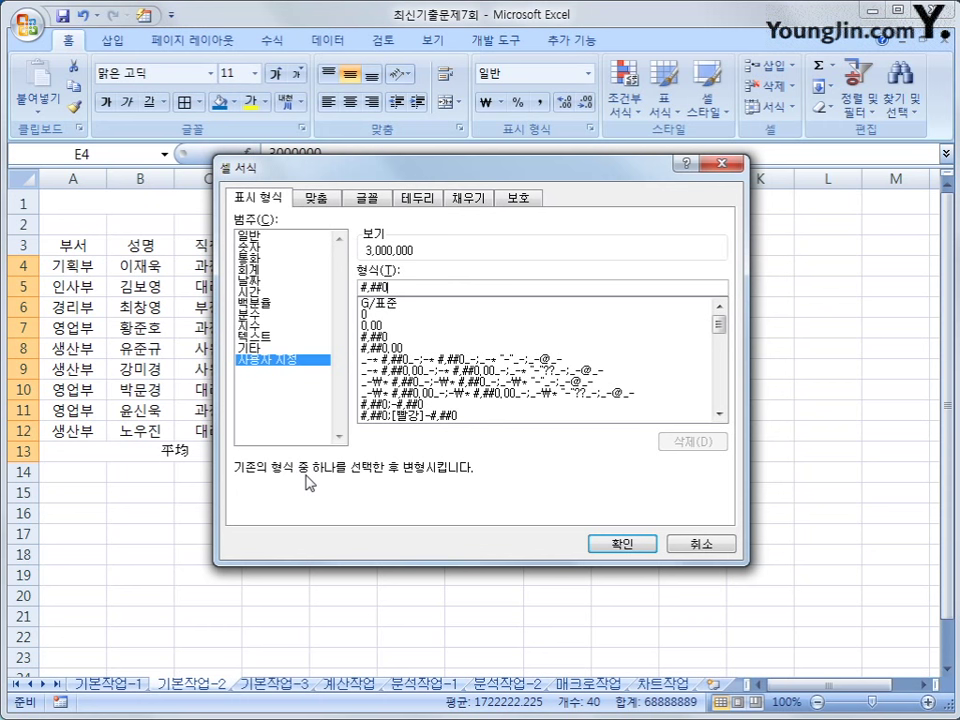
{"action": "type", "text": "\"원\""}
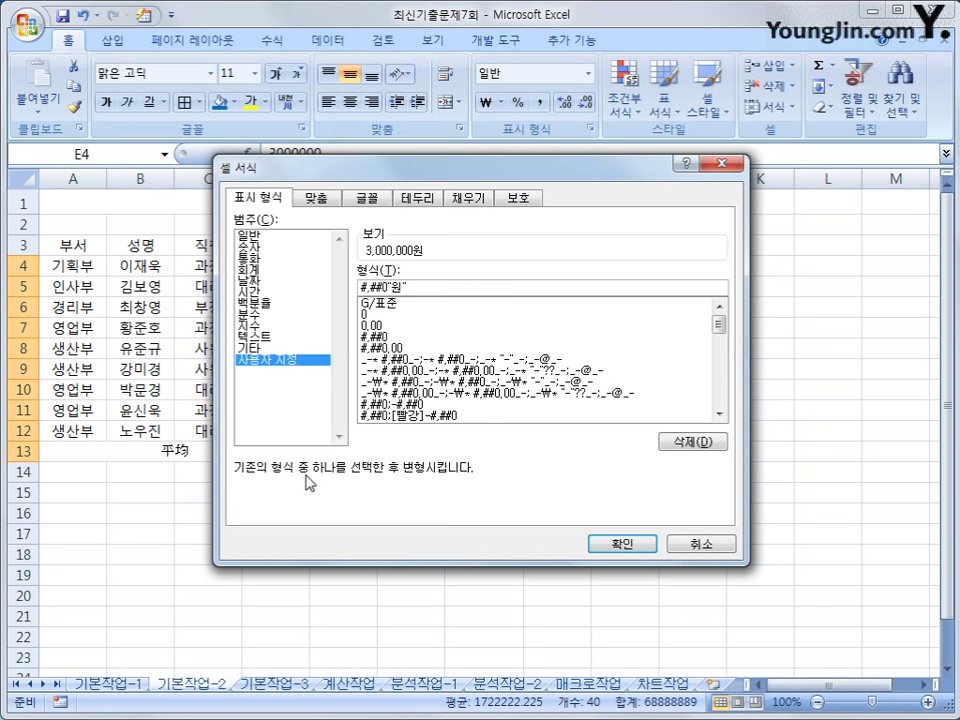
{"action": "left_click", "coordinate": [626, 548]}
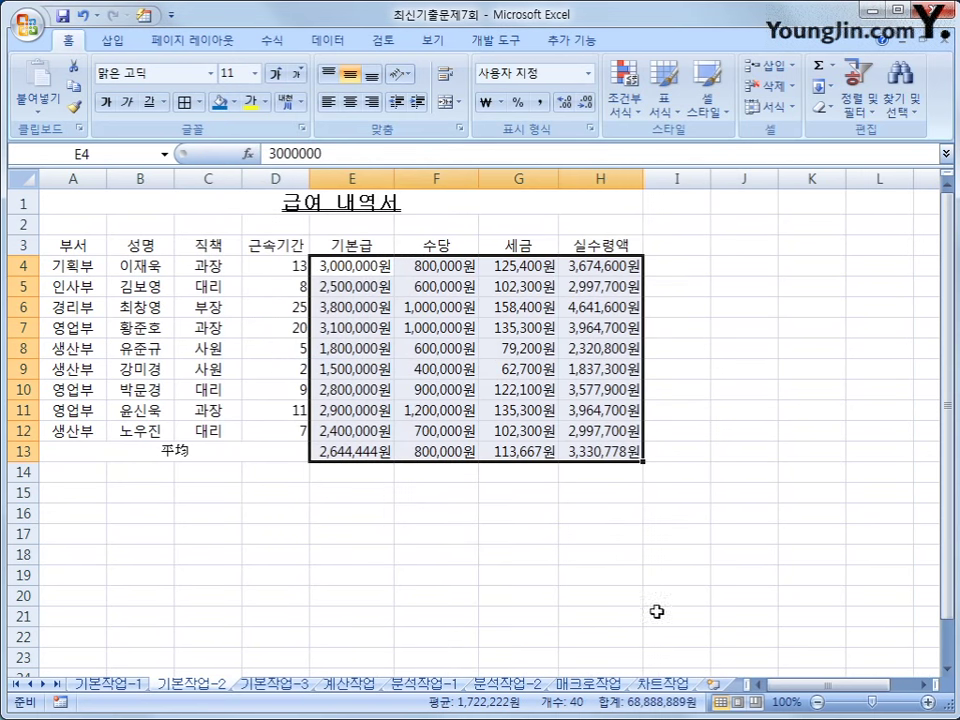
{"action": "left_click", "coordinate": [728, 600]}
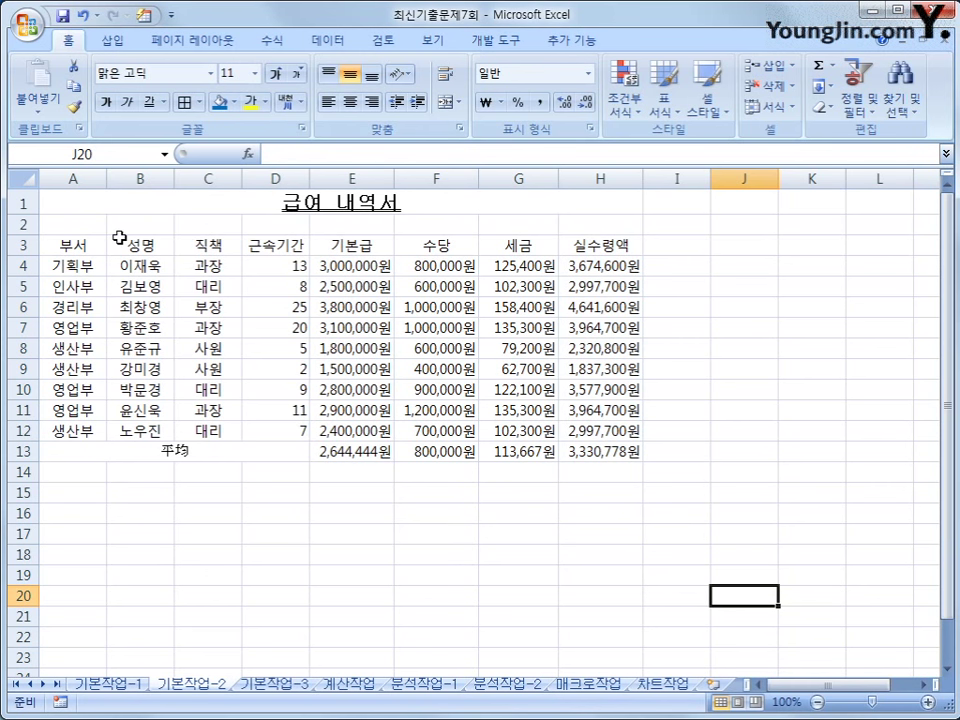
Fill the header cells A3:H3 with blue and set their font color to yellow
{"action": "left_click_drag", "start_coordinate": [95, 244], "coordinate": [596, 251]}
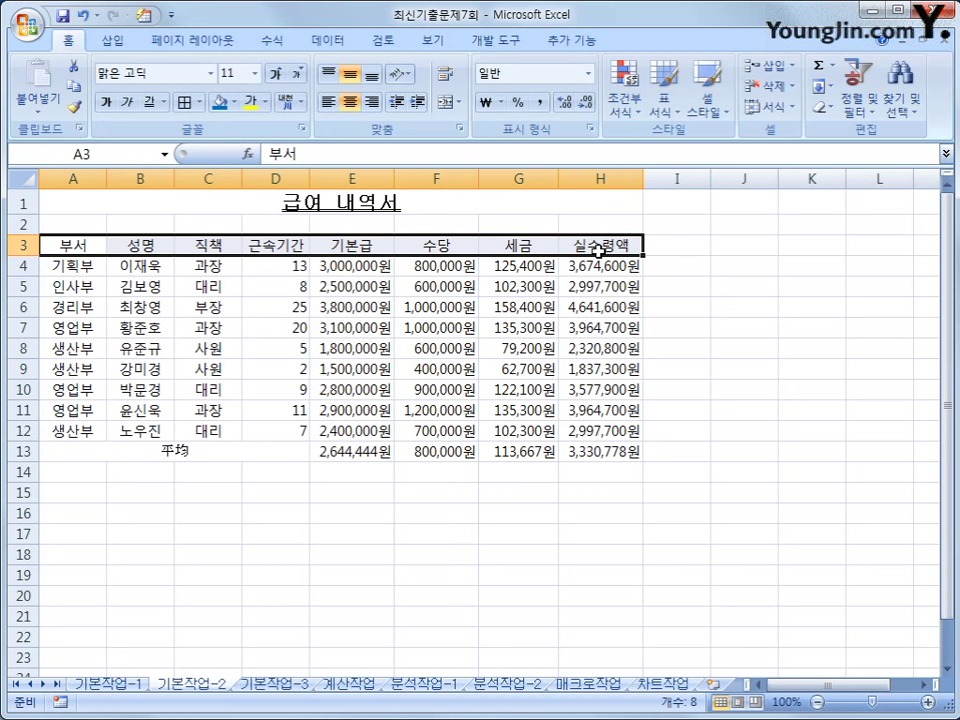
{"action": "left_click", "coordinate": [233, 102]}
{"action": "left_click", "coordinate": [331, 246]}
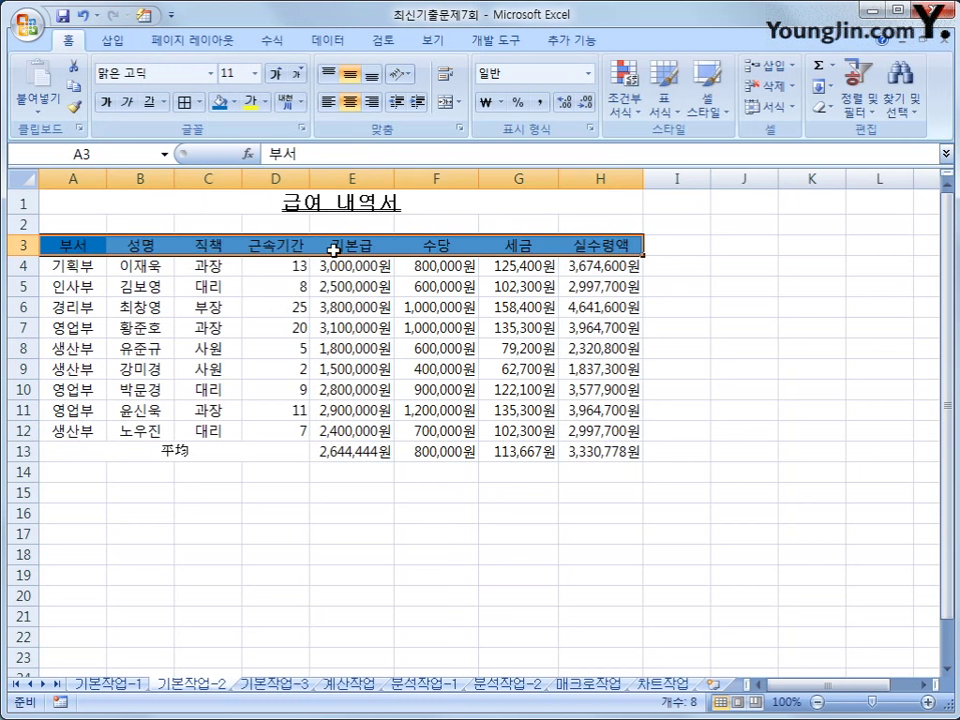
{"action": "left_click", "coordinate": [251, 104]}
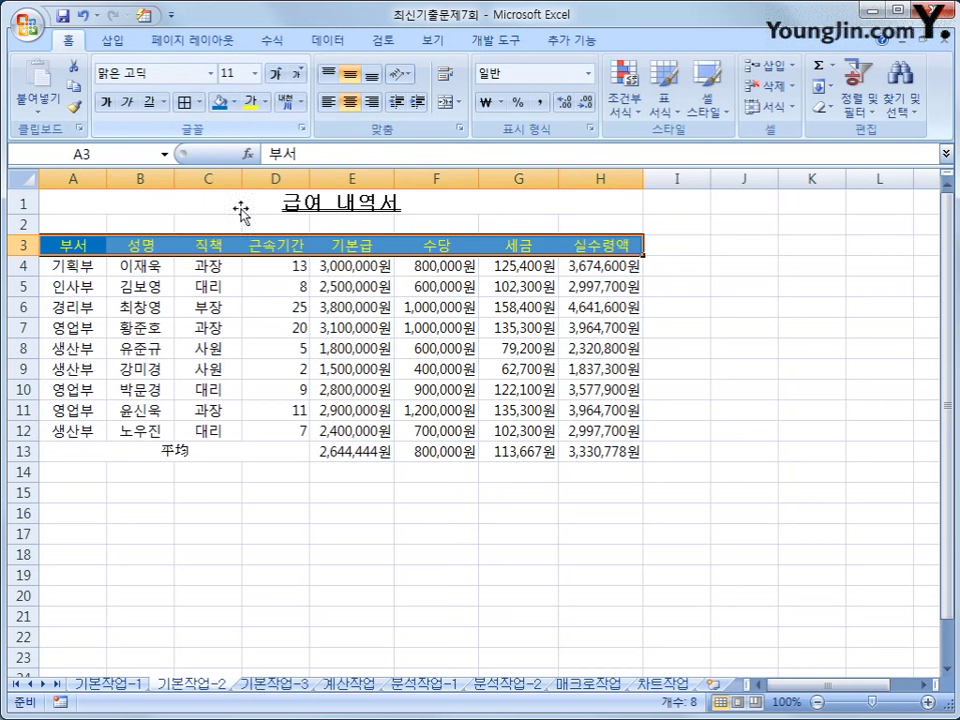
Apply all borders to the table range A3:H13
{"action": "left_click_drag", "start_coordinate": [77, 246], "coordinate": [609, 449]}
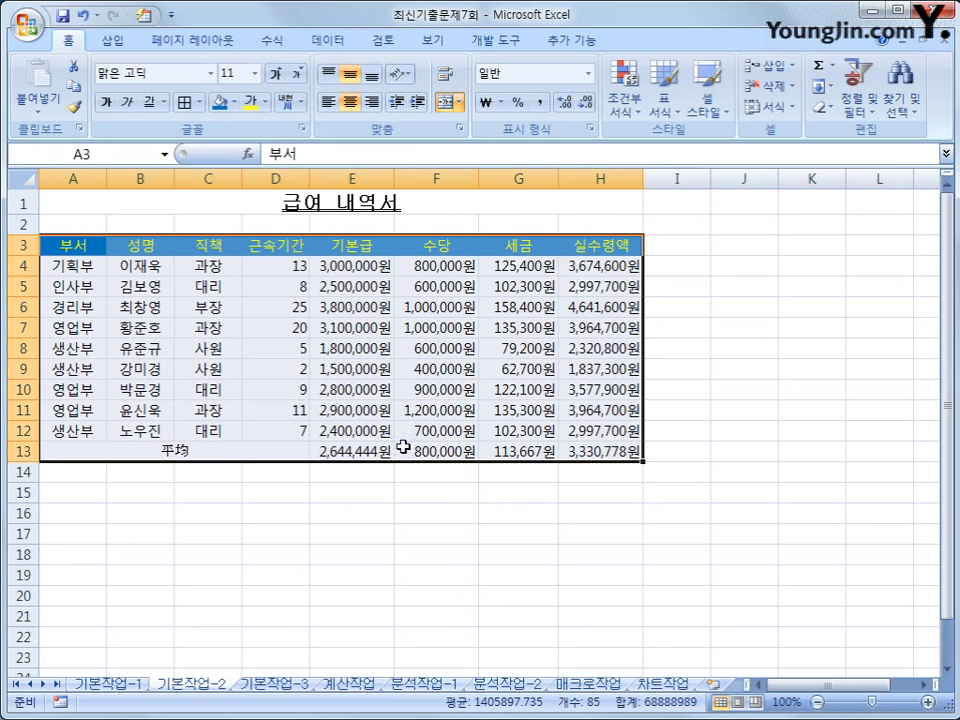
{"action": "left_click", "coordinate": [199, 102]}
{"action": "left_click", "coordinate": [249, 267]}
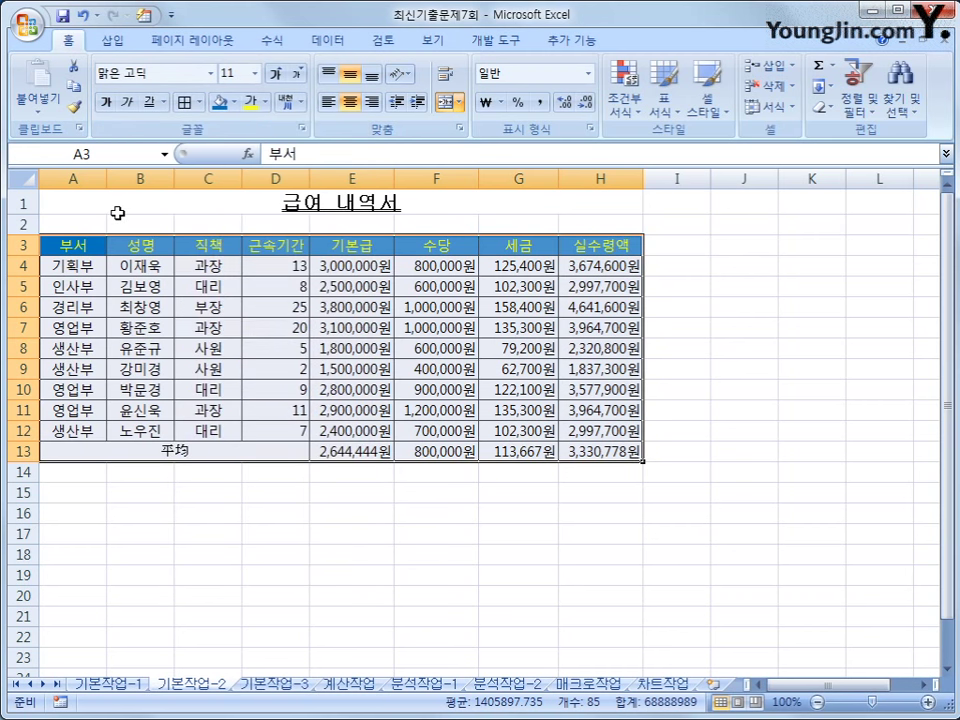
{"action": "left_click", "coordinate": [118, 208]}
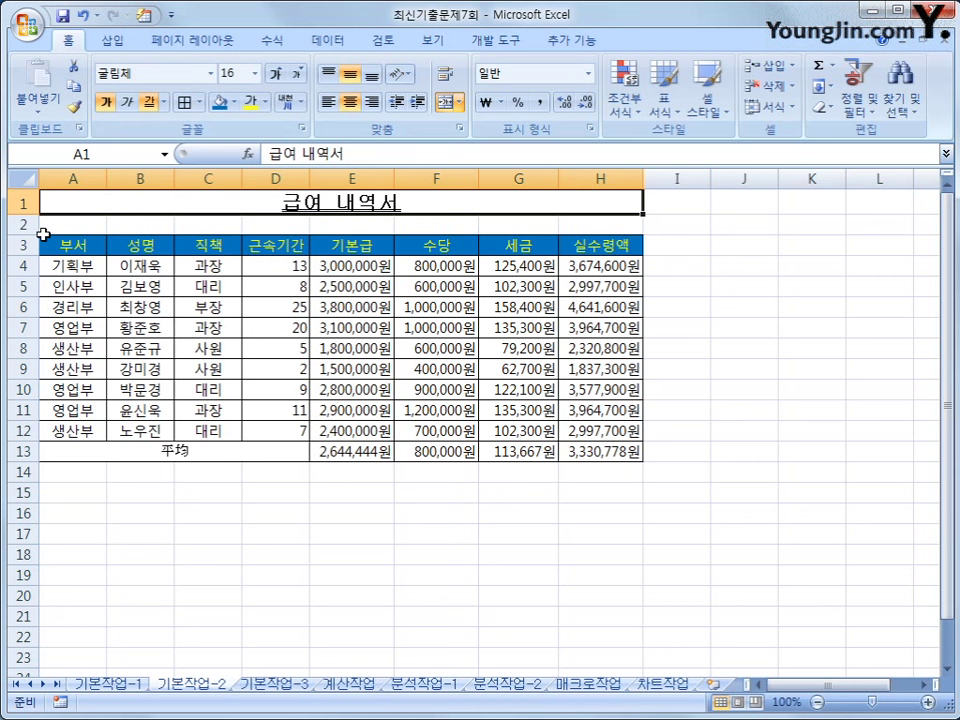
{"action": "left_click", "coordinate": [76, 241]}
{"action": "left_click_drag", "start_coordinate": [76, 241], "coordinate": [621, 244]}
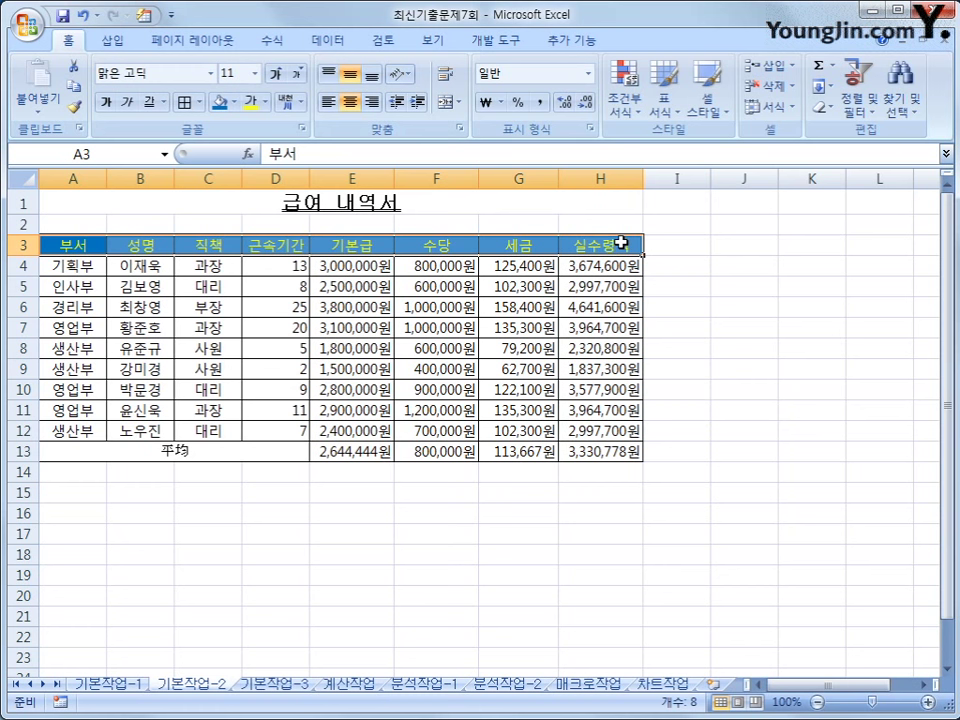
Copy the exam results table in E15:J24 on the sheet 기본작업-3
{"action": "left_click", "coordinate": [298, 686]}
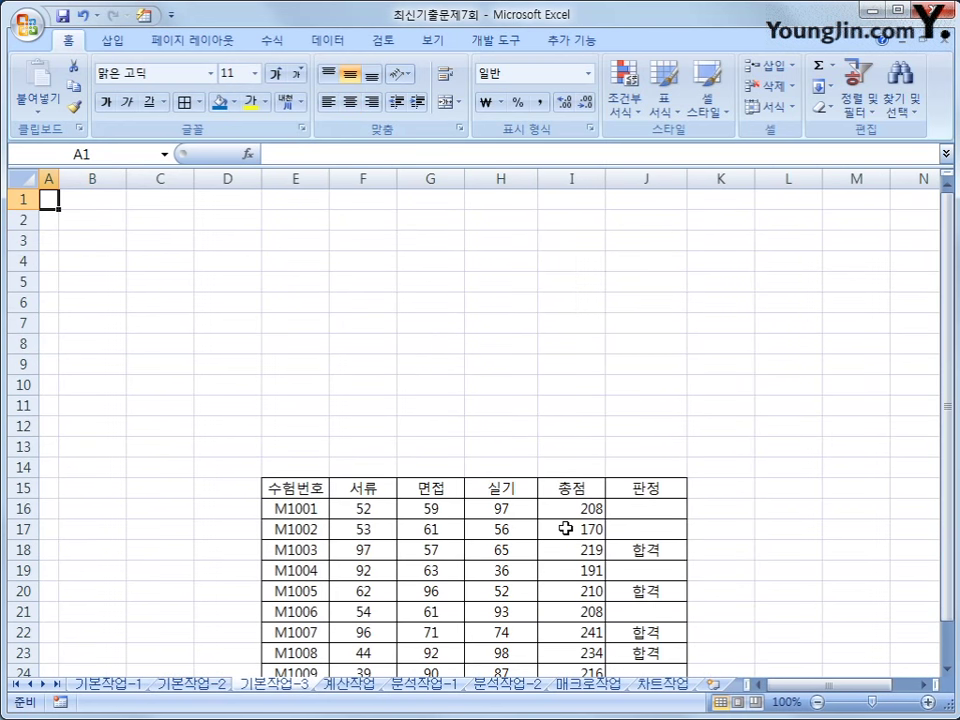
{"action": "left_click_drag", "start_coordinate": [262, 489], "coordinate": [630, 642]}
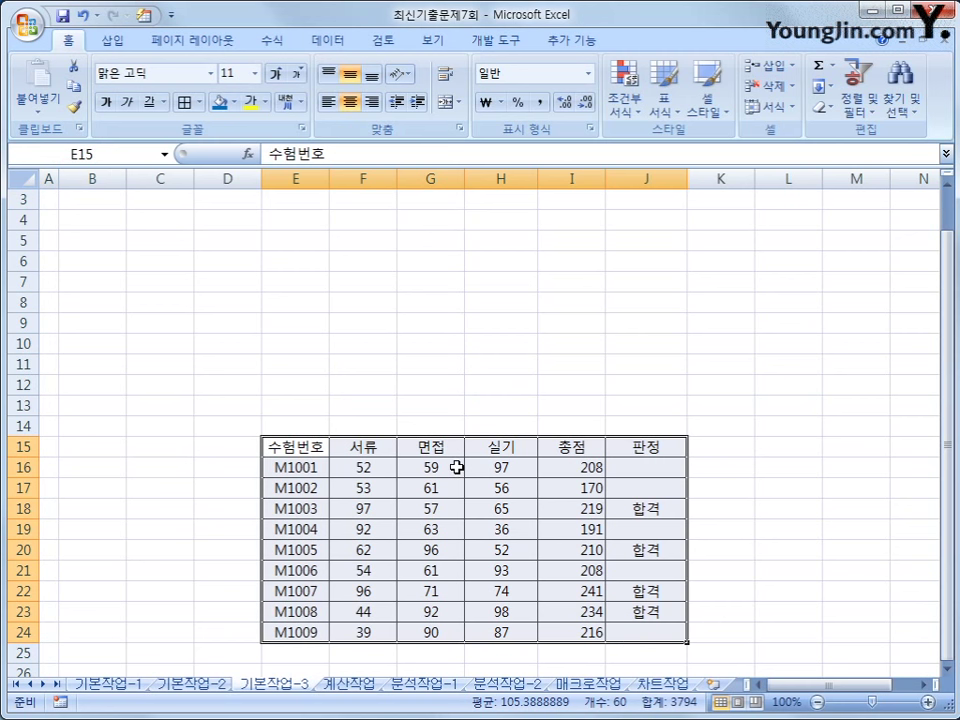
{"action": "right_click", "coordinate": [382, 534]}
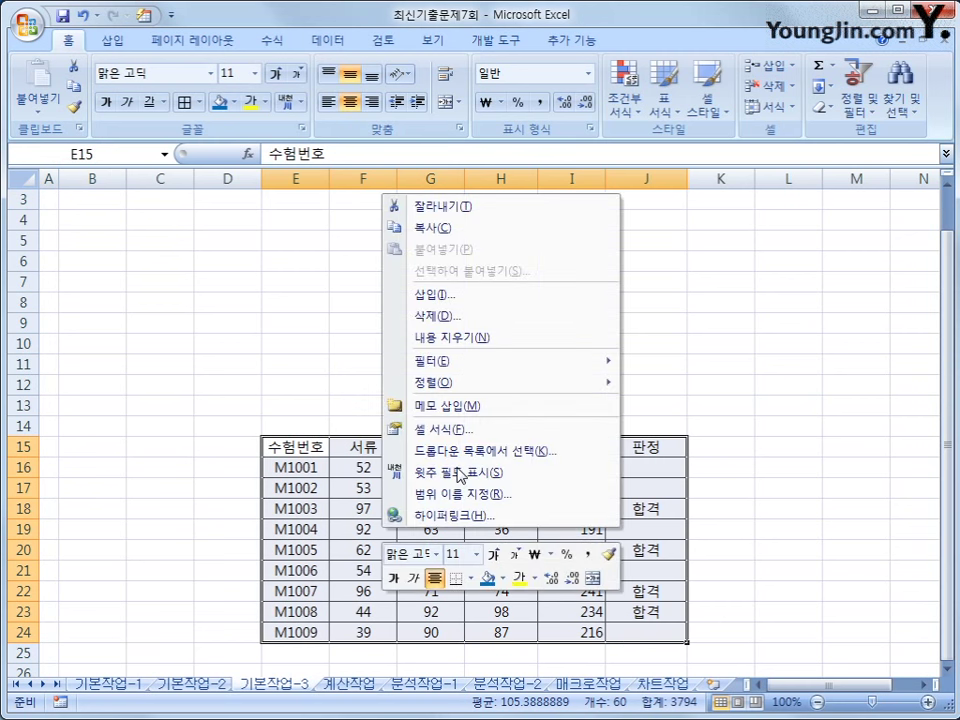
{"action": "left_click", "coordinate": [456, 229]}
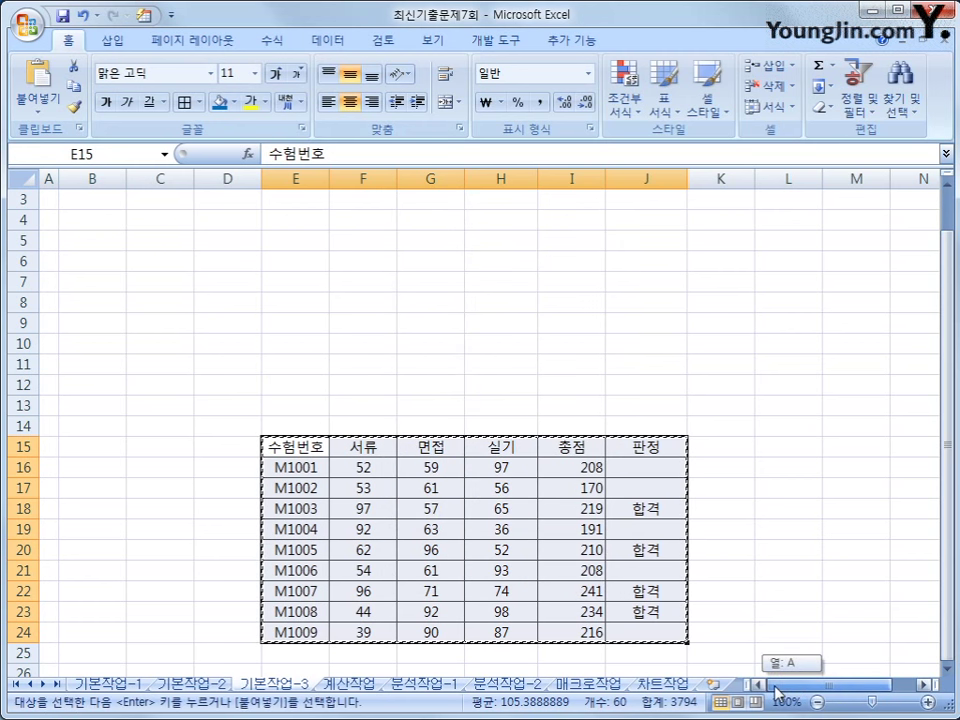
Paste the copied results table as linked cells starting at B2 of the same sheet
{"action": "scroll", "coordinate": [49, 524], "scroll_direction": "up", "scroll_amount": 1}
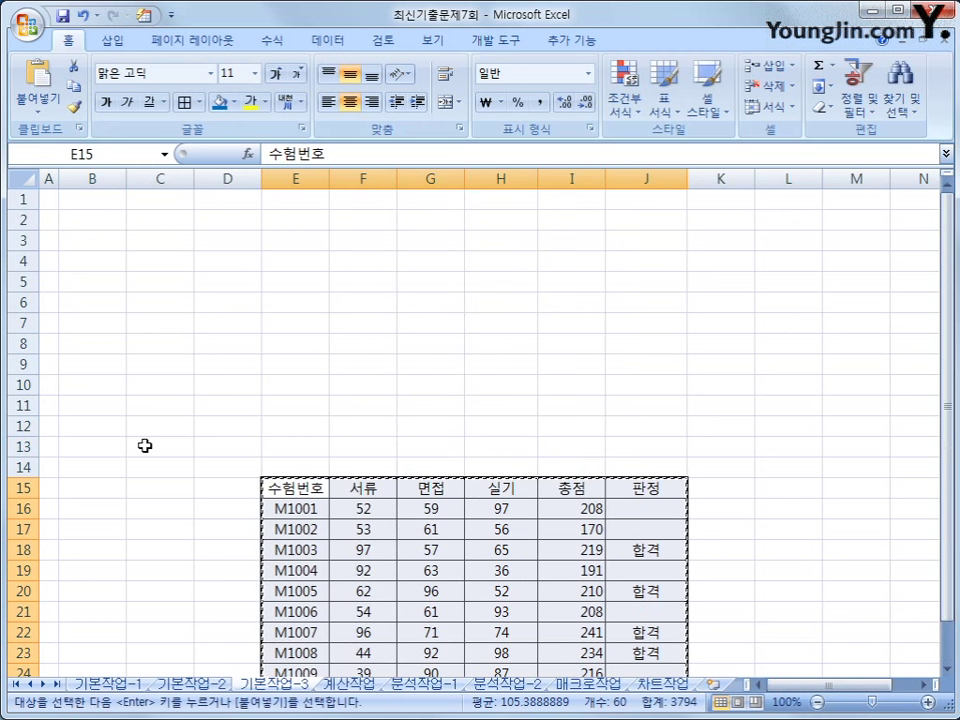
{"action": "left_click", "coordinate": [87, 221]}
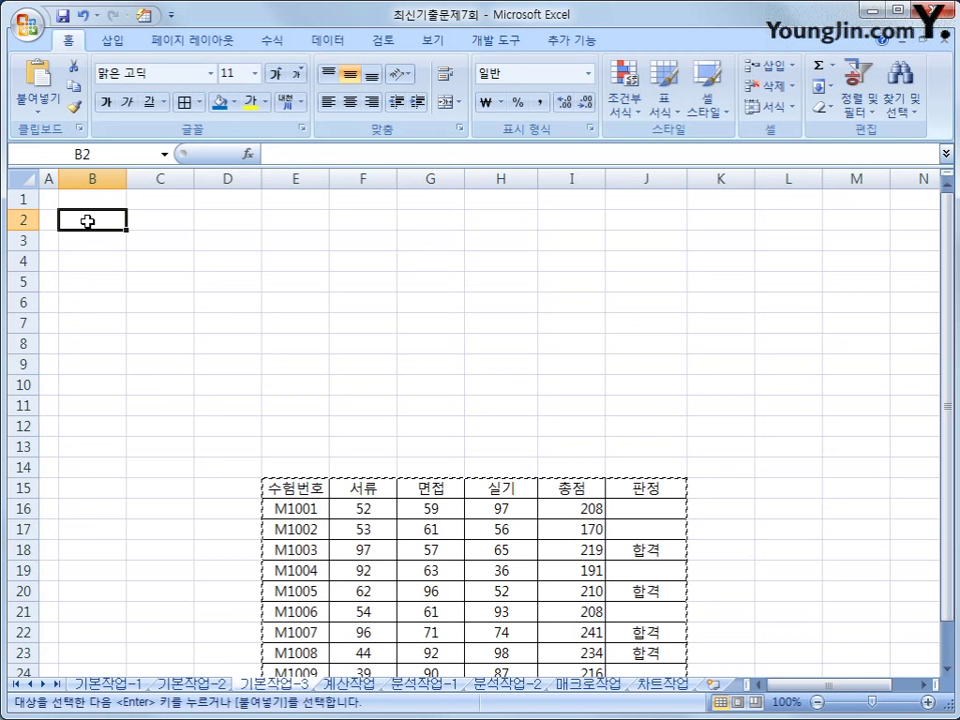
{"action": "right_click", "coordinate": [88, 222]}
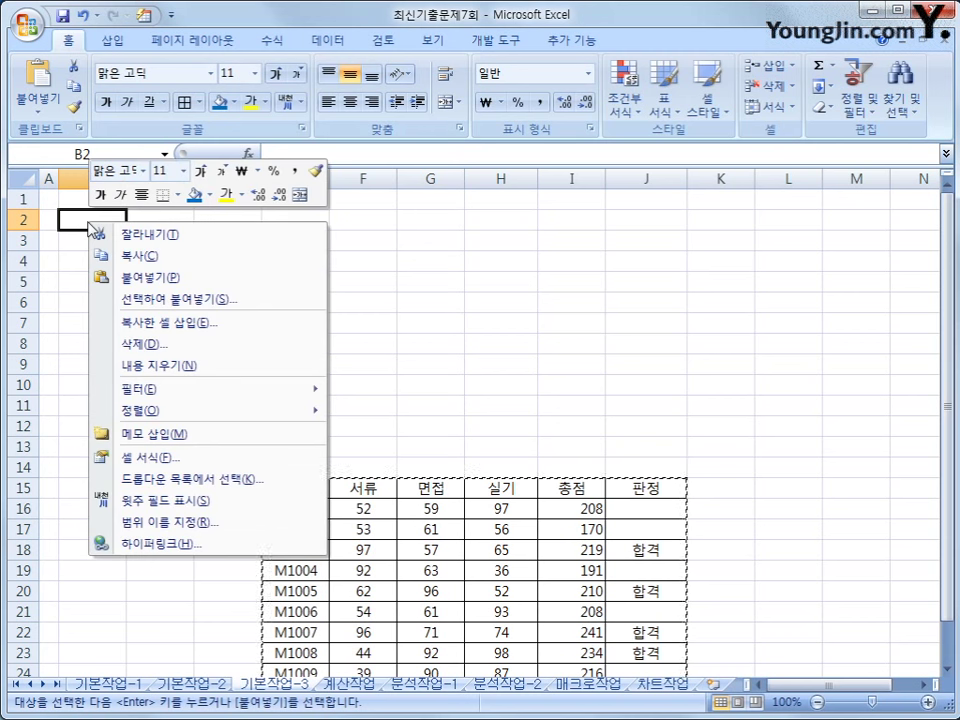
{"action": "left_click", "coordinate": [267, 302]}
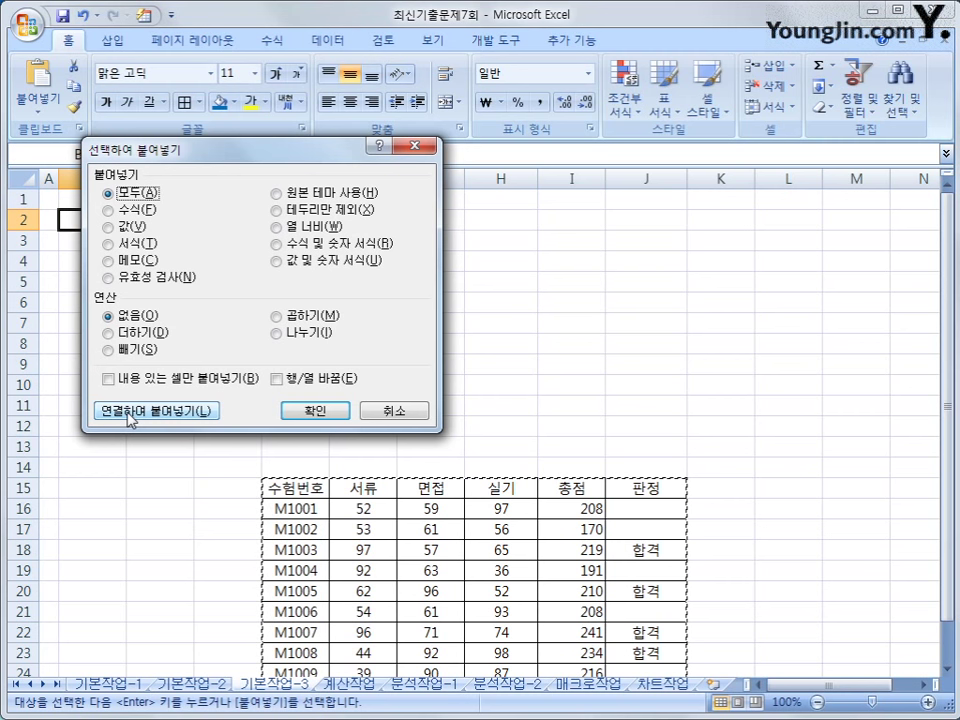
{"action": "left_click", "coordinate": [207, 411]}
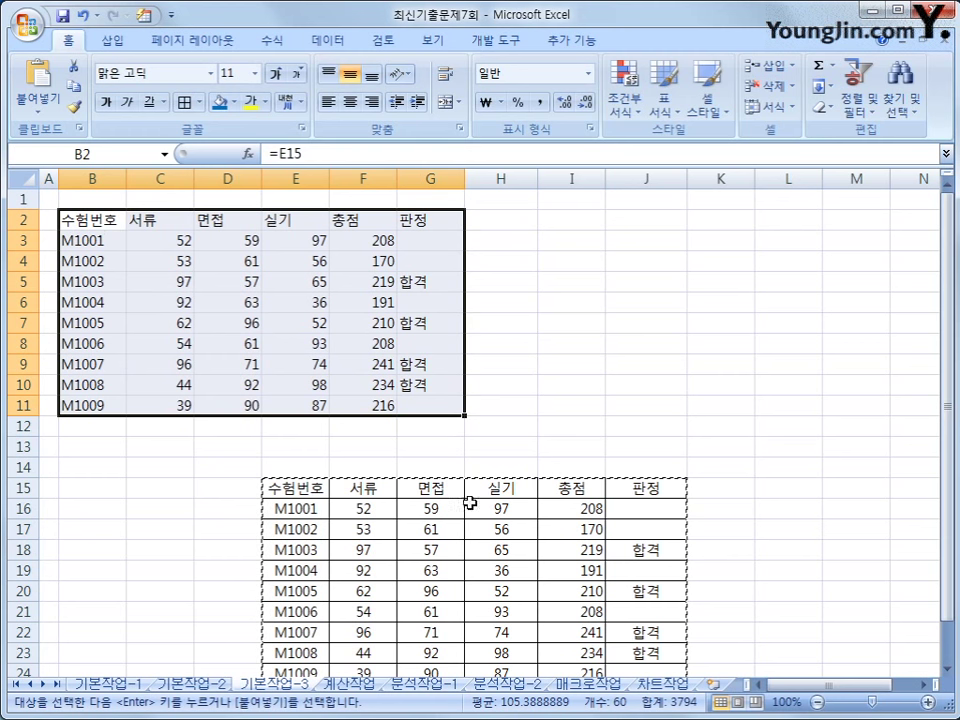
{"action": "left_click", "coordinate": [88, 222]}
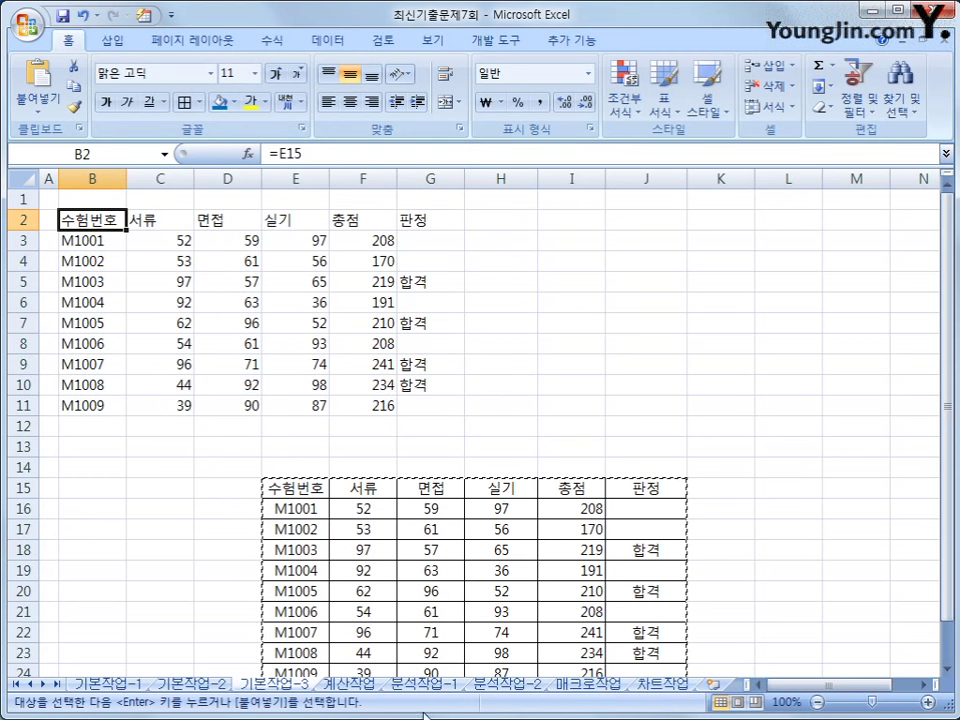
{"action": "left_click", "coordinate": [439, 570]}
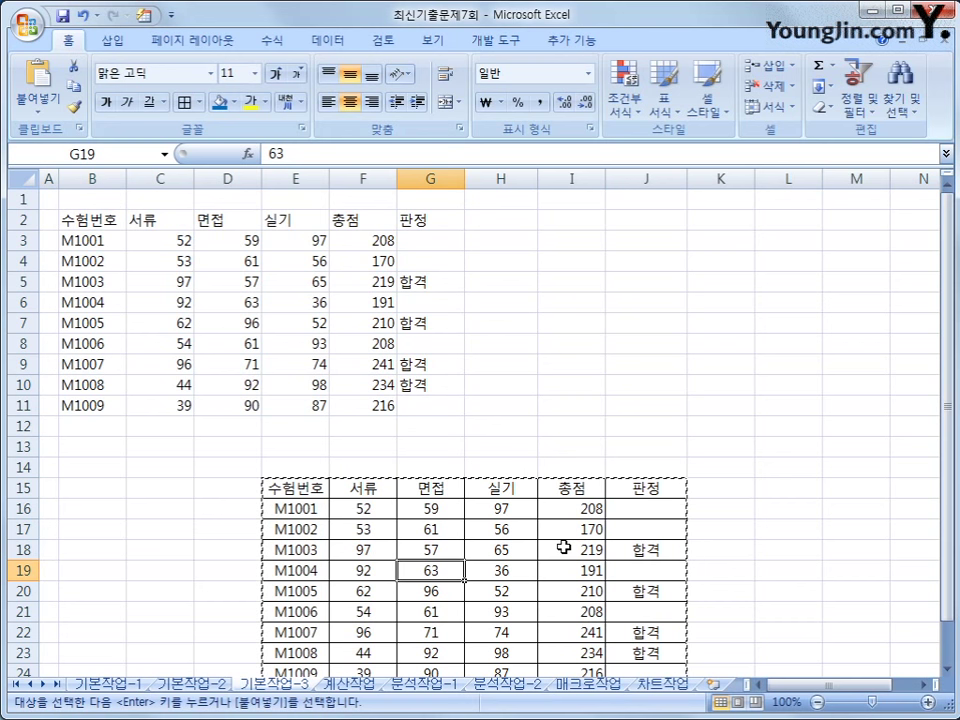
On the sheet 계산작업, examine all the scores in C3:E8 and the first student's scores in C3:E3 of [표1]
{"action": "left_click", "coordinate": [373, 686]}
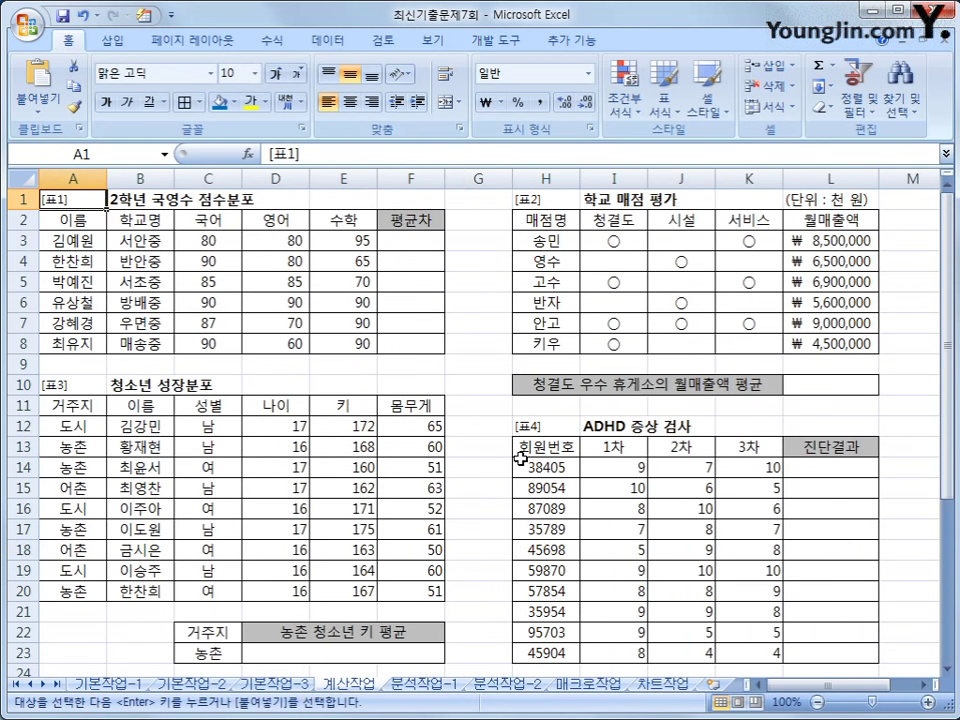
{"action": "left_click", "coordinate": [409, 239]}
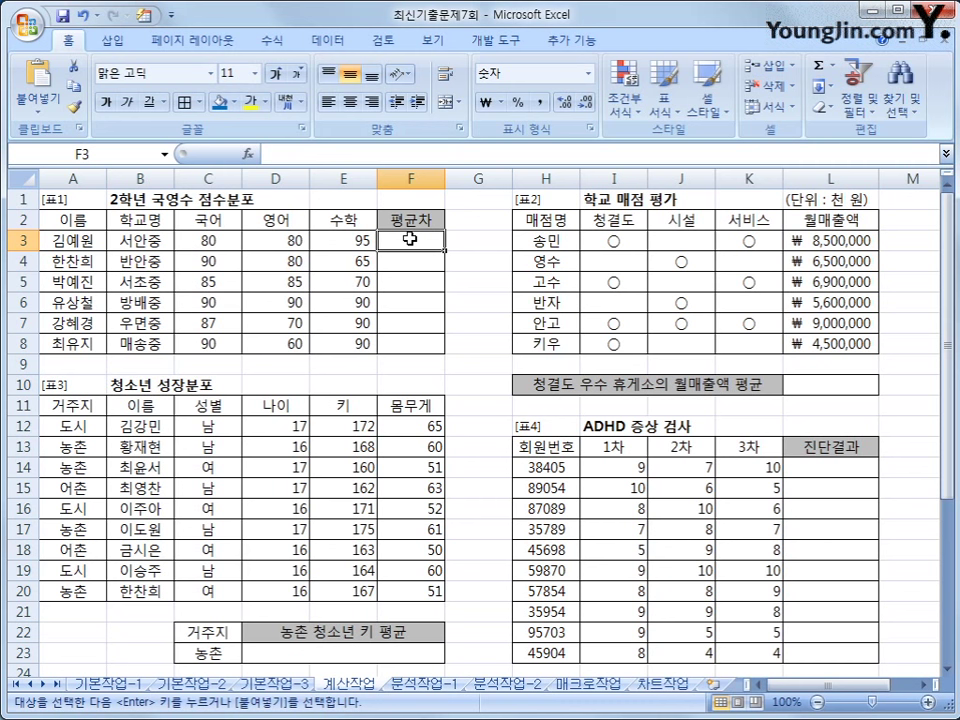
{"action": "left_click_drag", "start_coordinate": [195, 240], "coordinate": [330, 336]}
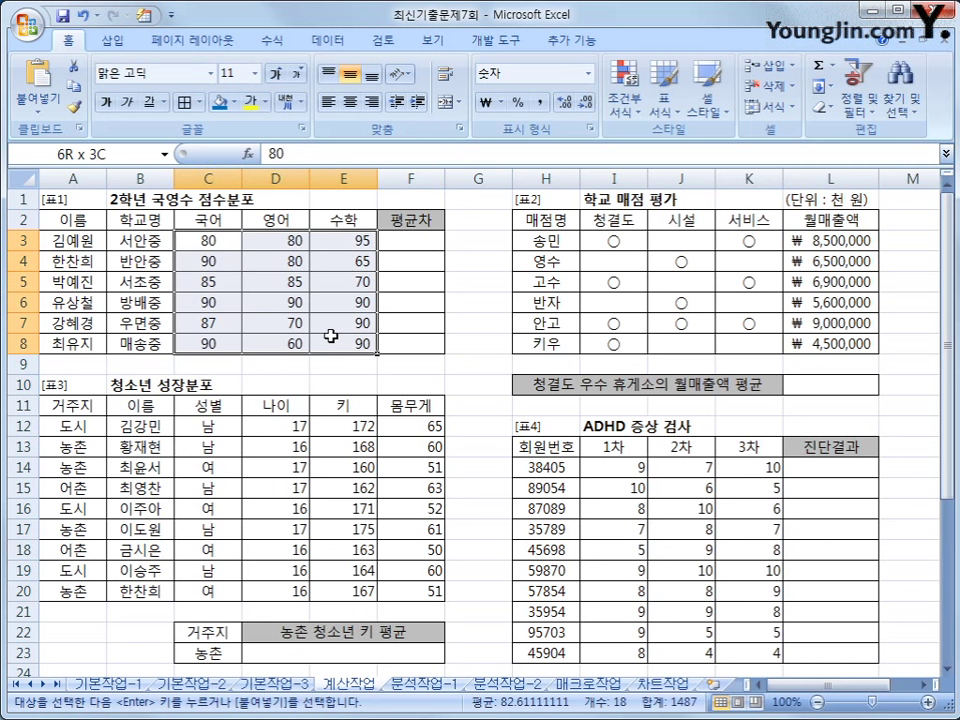
{"action": "left_click", "coordinate": [411, 242]}
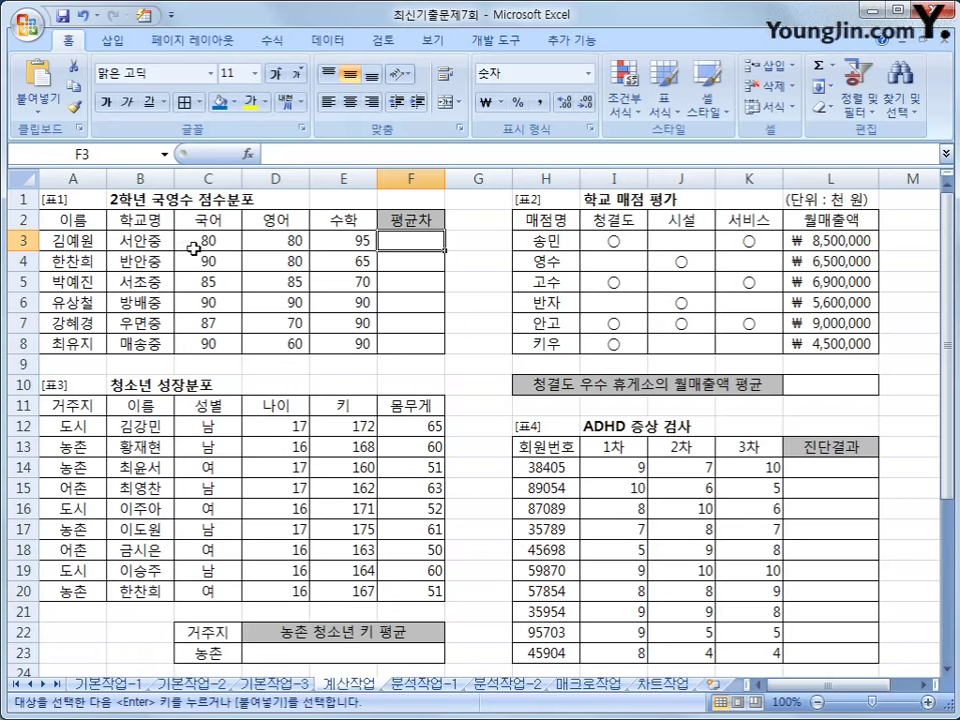
{"action": "left_click_drag", "start_coordinate": [196, 242], "coordinate": [357, 247]}
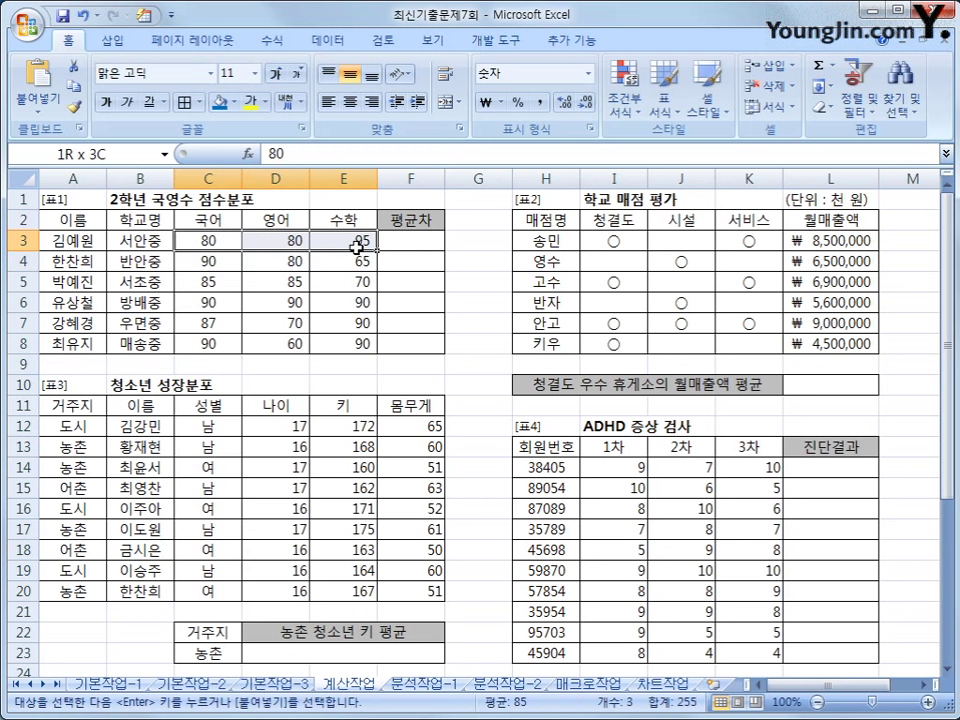
{"action": "left_click_drag", "start_coordinate": [357, 247], "coordinate": [362, 245]}
Enter =AVERAGE($C$3:$E$8)-AVERAGE(C3:E3) in F3, the first 평균차 cell of [표1]
{"action": "left_click", "coordinate": [396, 241]}
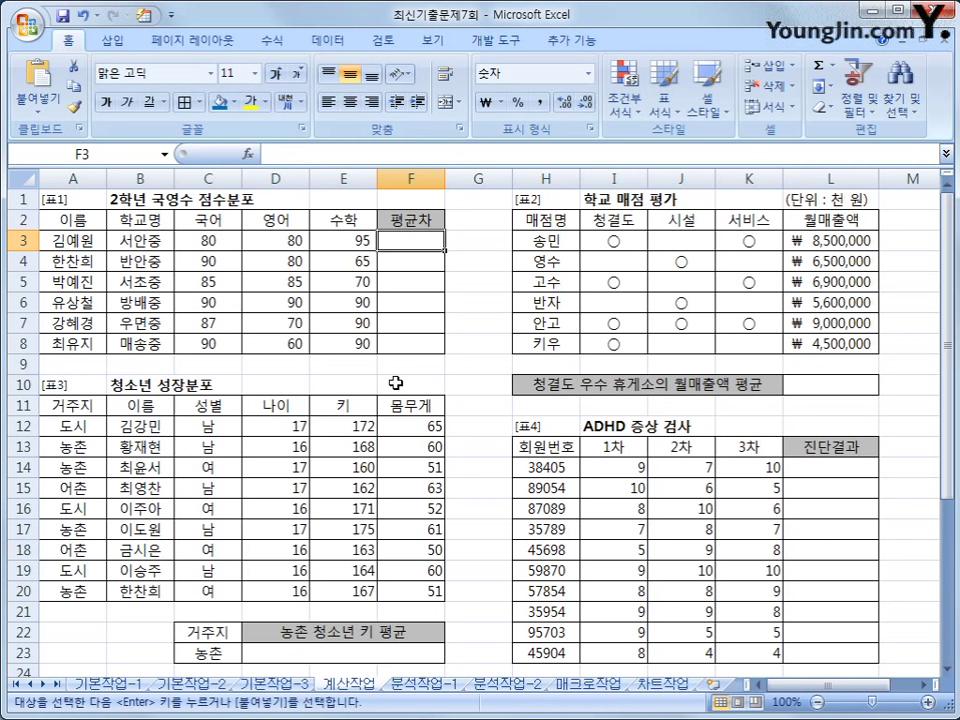
{"action": "type", "text": "="}
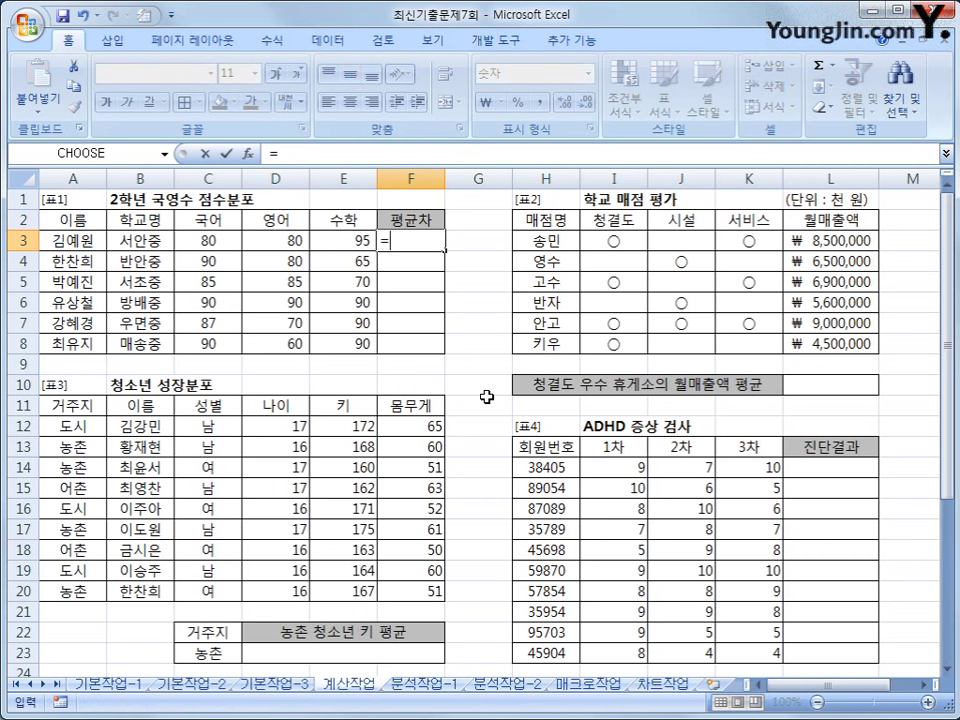
{"action": "type", "text": "av"}
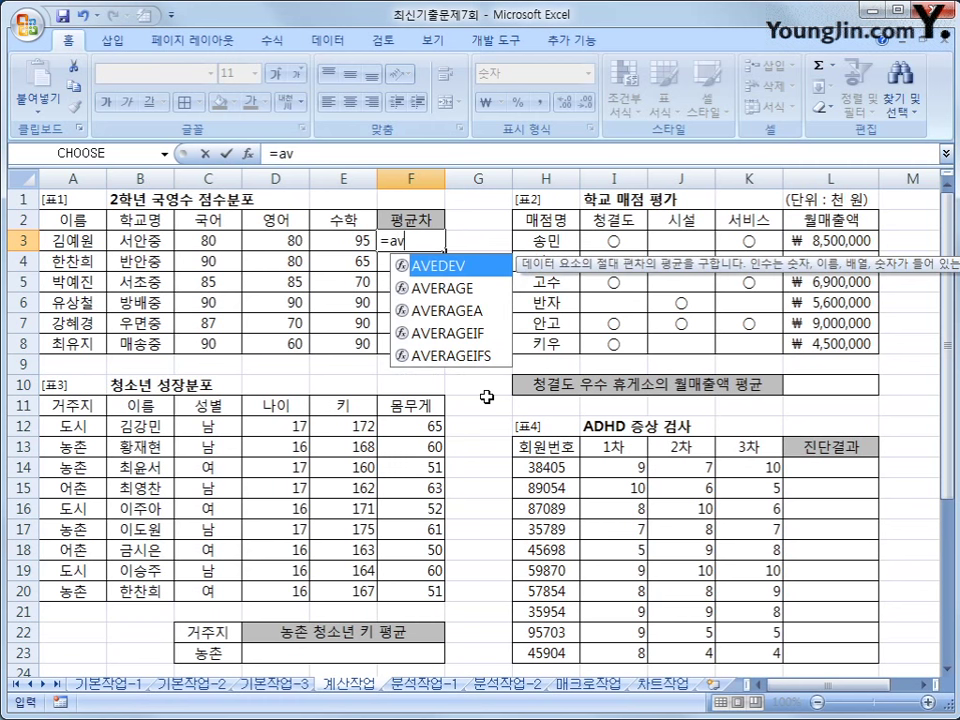
{"action": "key", "text": "Down"}
{"action": "key", "text": "Tab"}
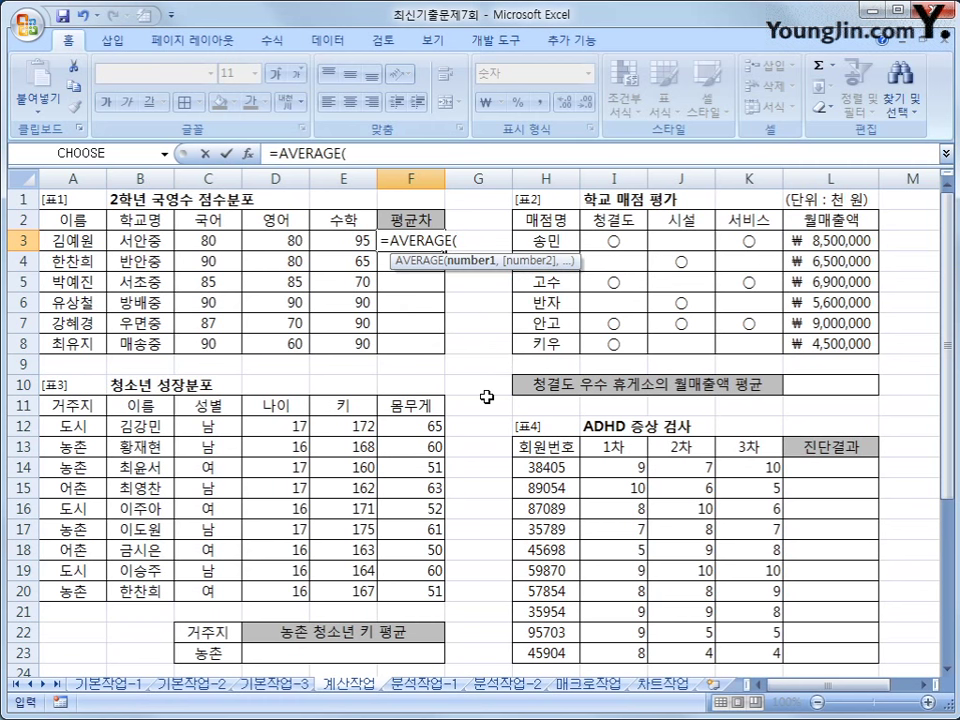
{"action": "left_click_drag", "start_coordinate": [205, 240], "coordinate": [347, 341]}
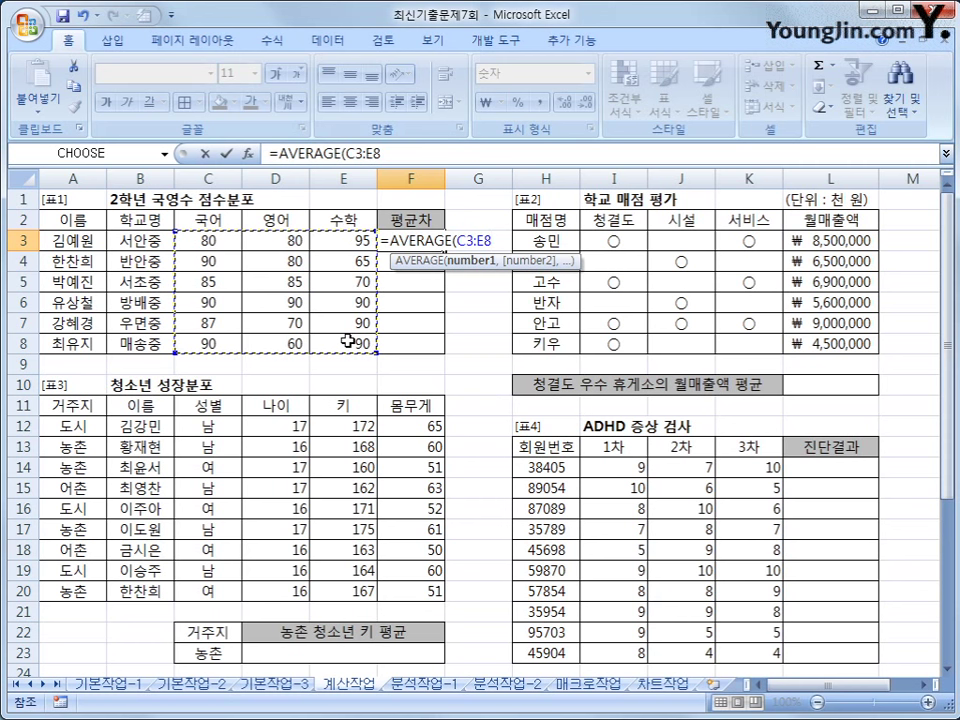
{"action": "key", "text": "F4"}
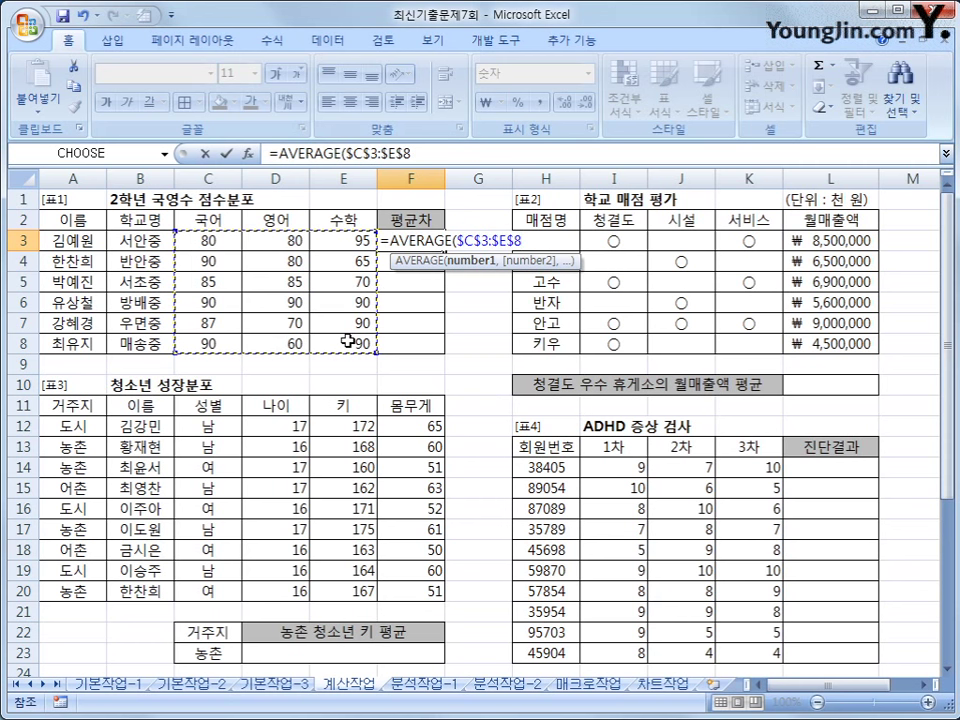
{"action": "type", "text": ")-"}
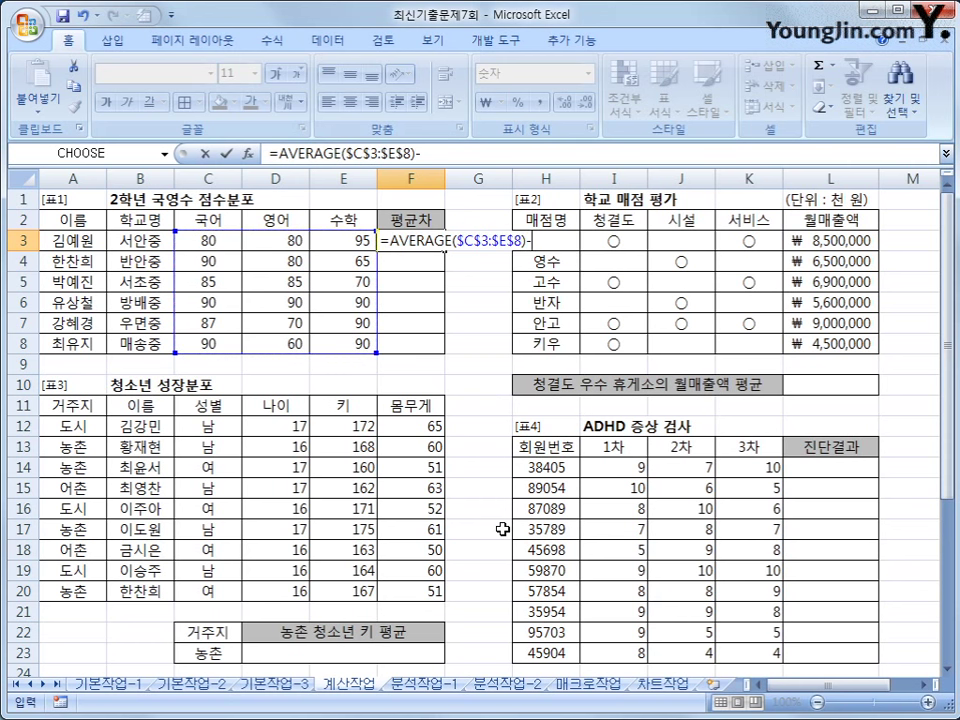
{"action": "type", "text": "averag"}
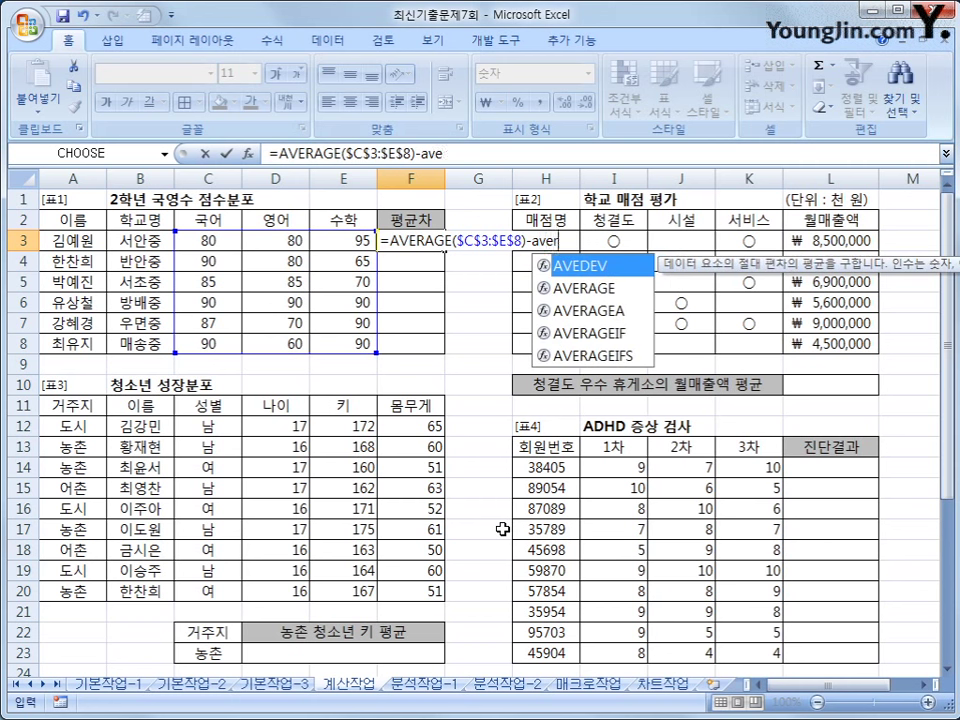
{"action": "type", "text": "e("}
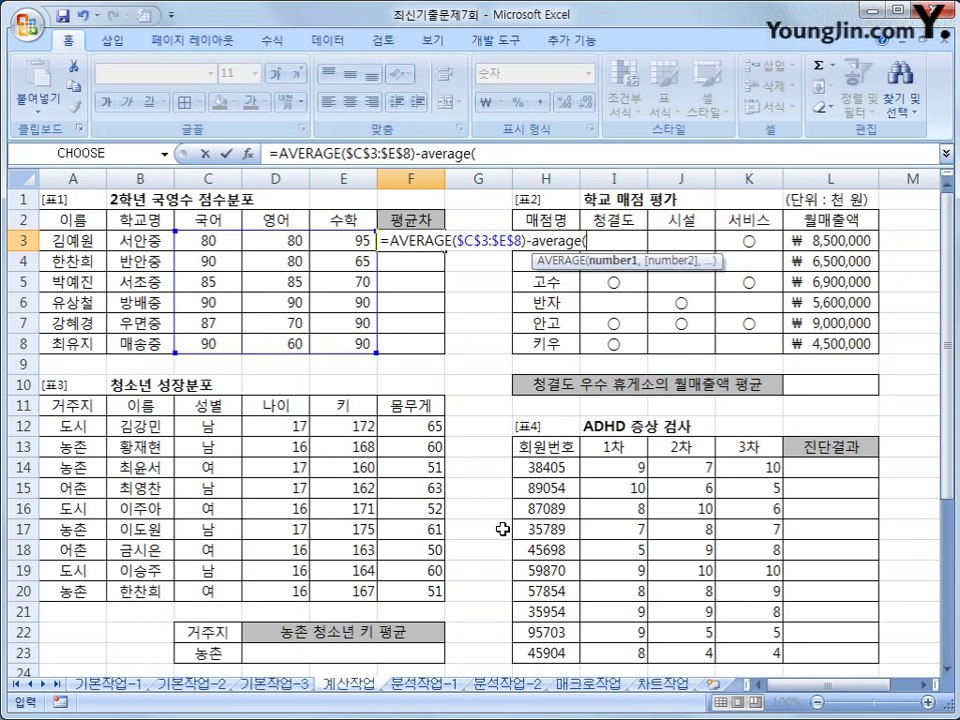
{"action": "left_click_drag", "start_coordinate": [198, 241], "coordinate": [343, 249]}
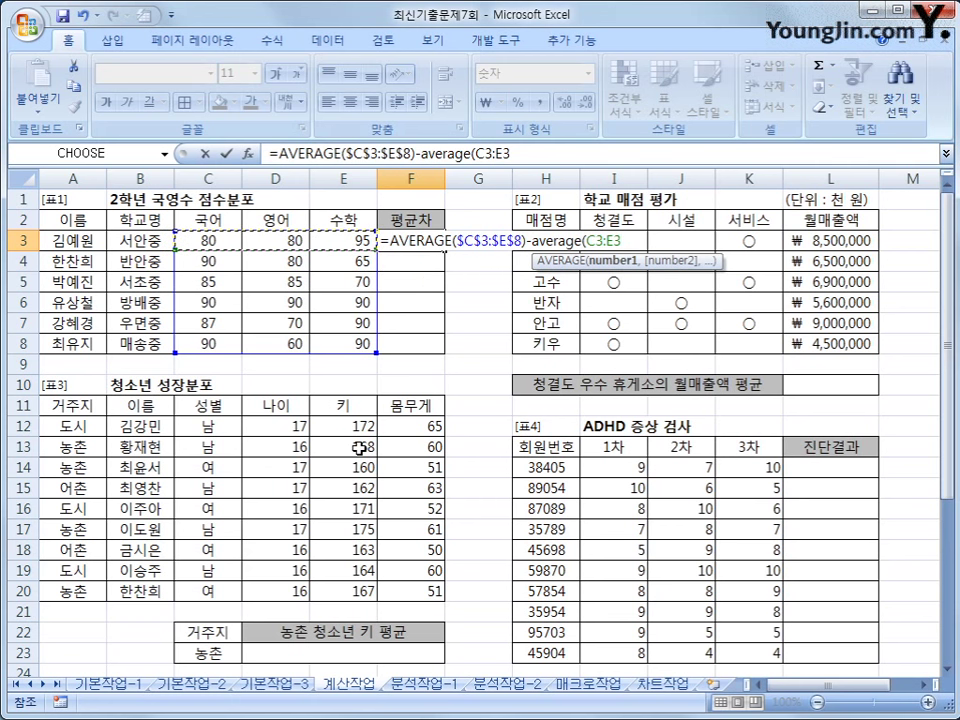
{"action": "key", "text": "Return"}
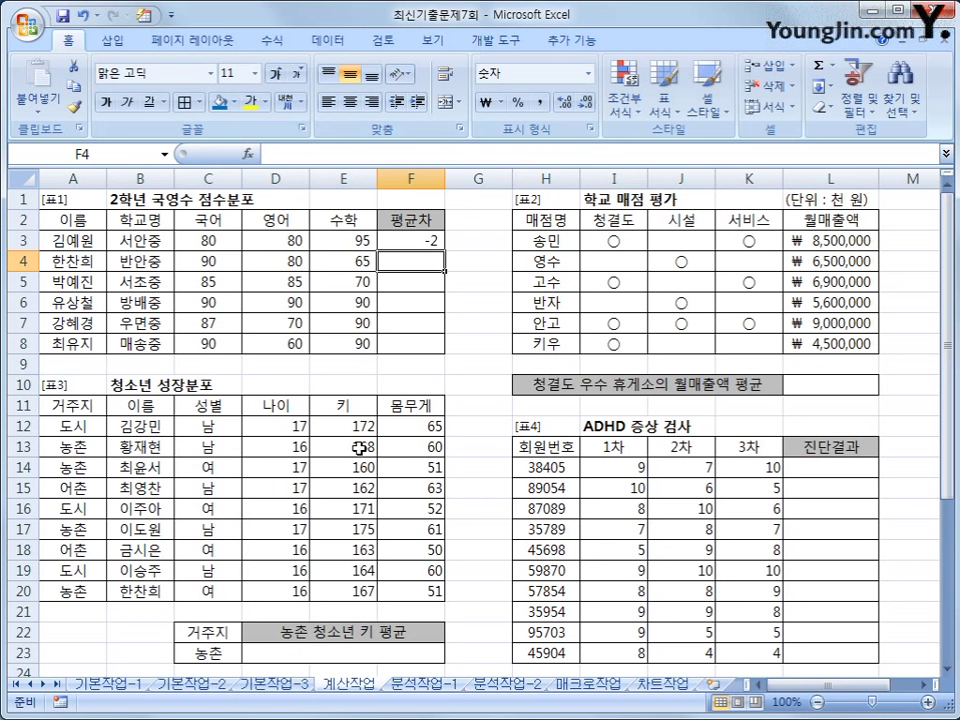
Copy the 평균차 formula from F3 down through F8
{"action": "left_click", "coordinate": [433, 242]}
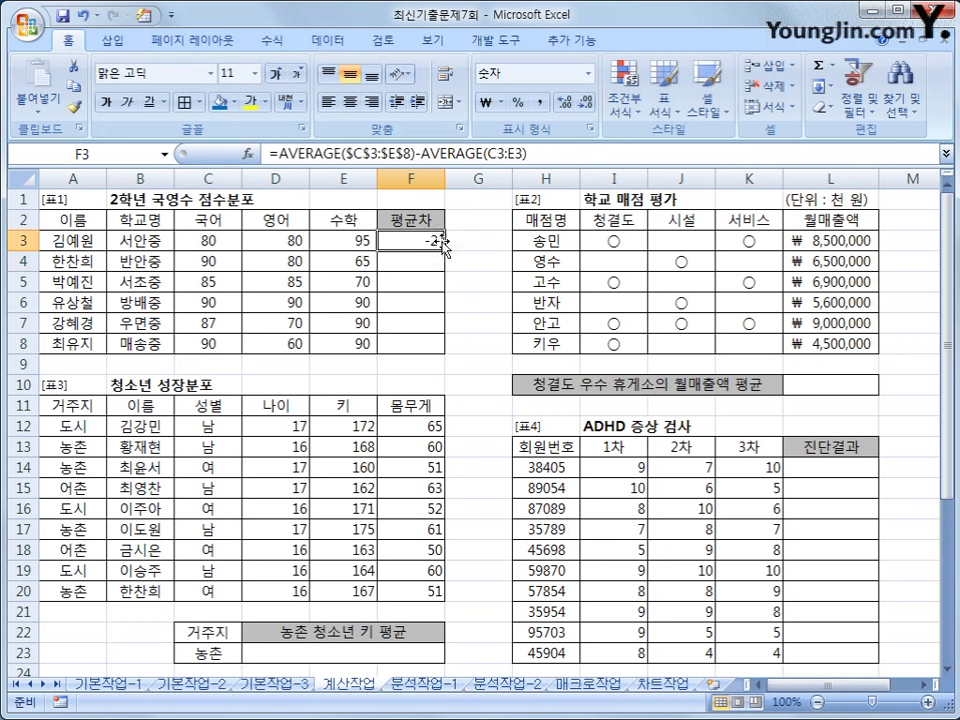
{"action": "left_click_drag", "start_coordinate": [446, 248], "coordinate": [429, 343]}
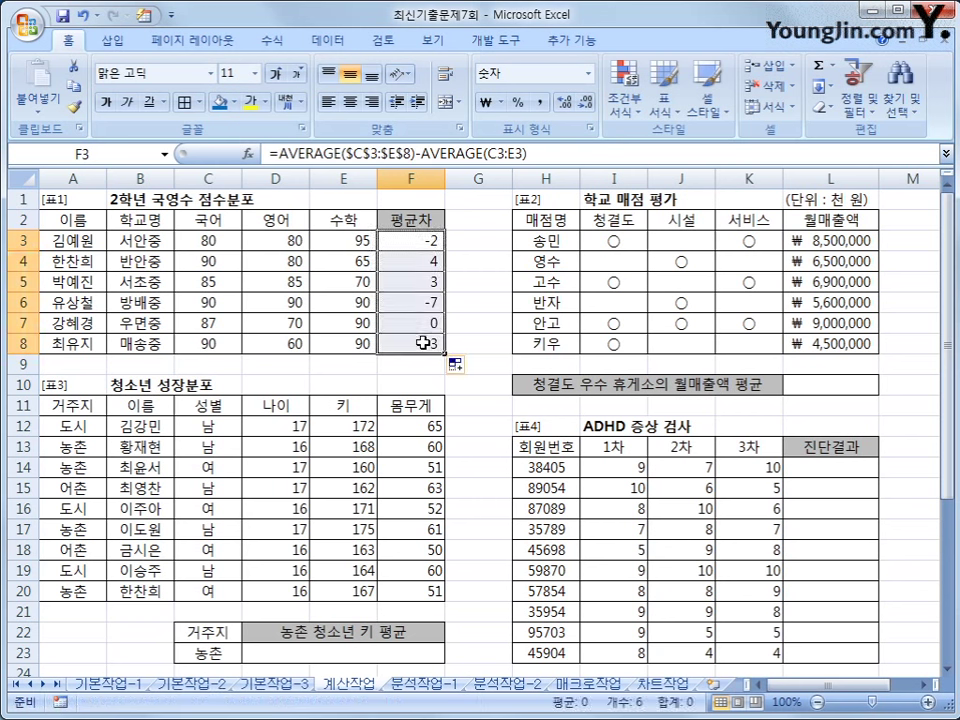
{"action": "left_click", "coordinate": [429, 343]}
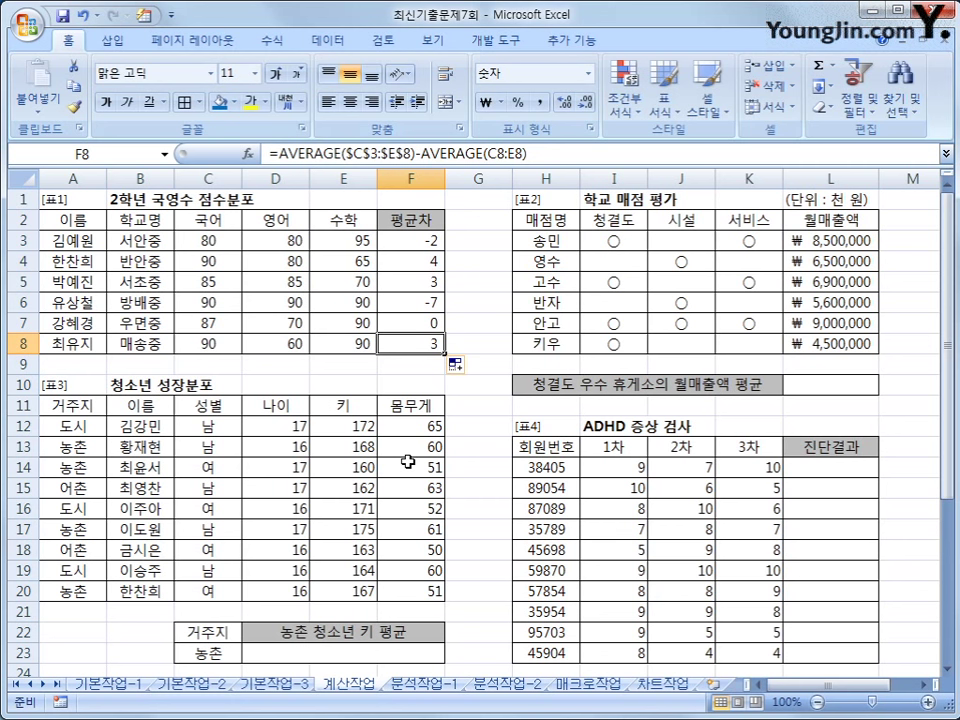
Examine the result cell L10, the ○ marks under 청결도 and the 월매출액 amounts in L3:L8 of [표2]
{"action": "left_click", "coordinate": [857, 388]}
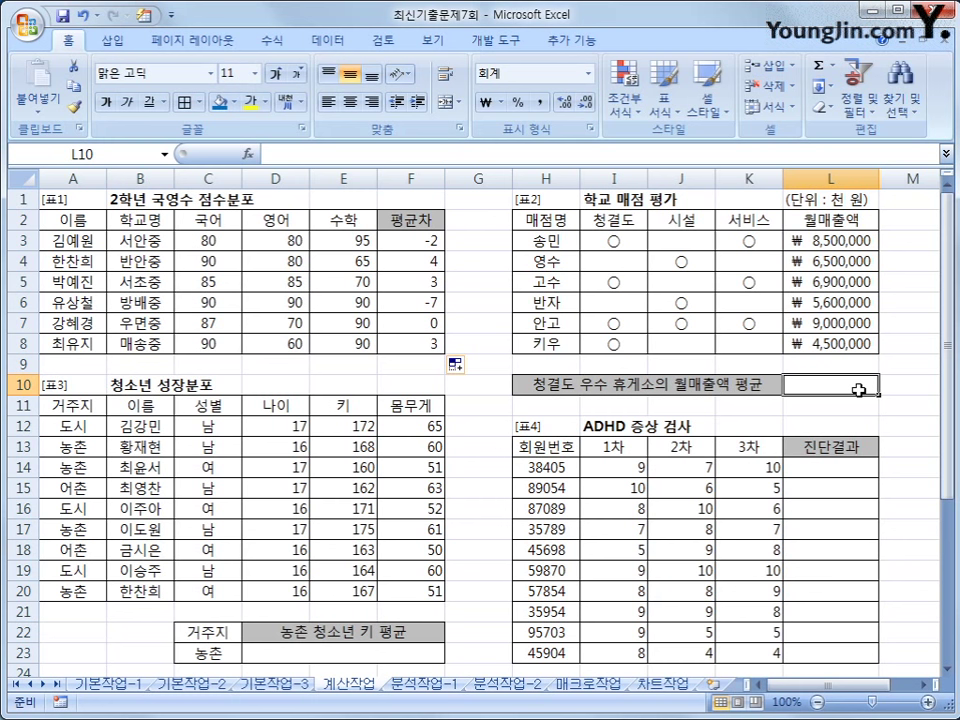
{"action": "left_click", "coordinate": [614, 241]}
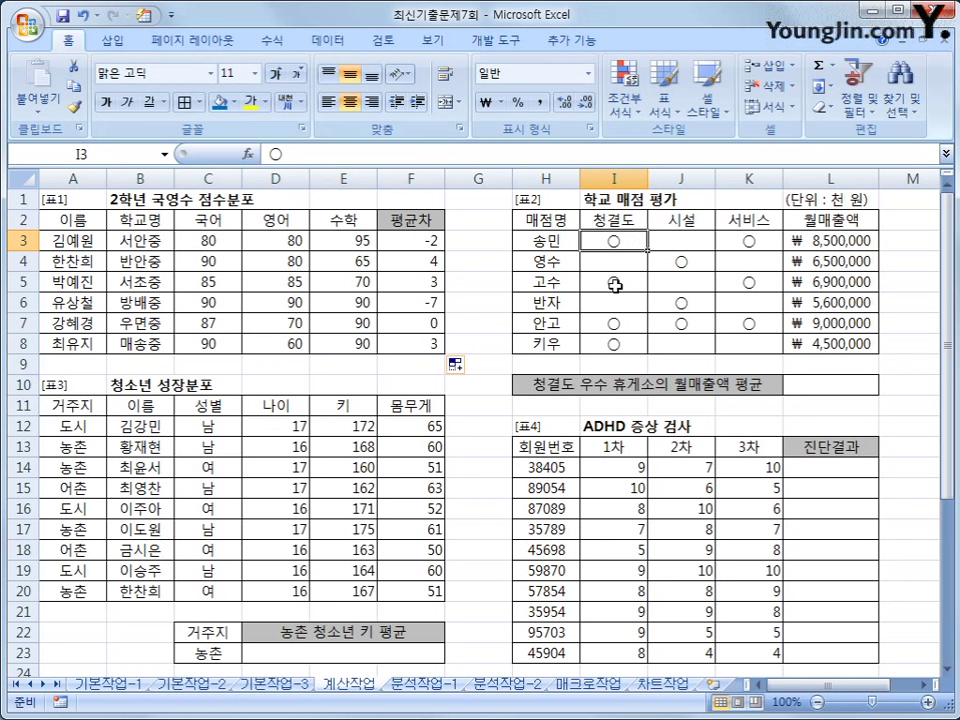
{"action": "left_click", "coordinate": [614, 284]}
{"action": "left_click", "coordinate": [614, 322]}
{"action": "left_click", "coordinate": [617, 341]}
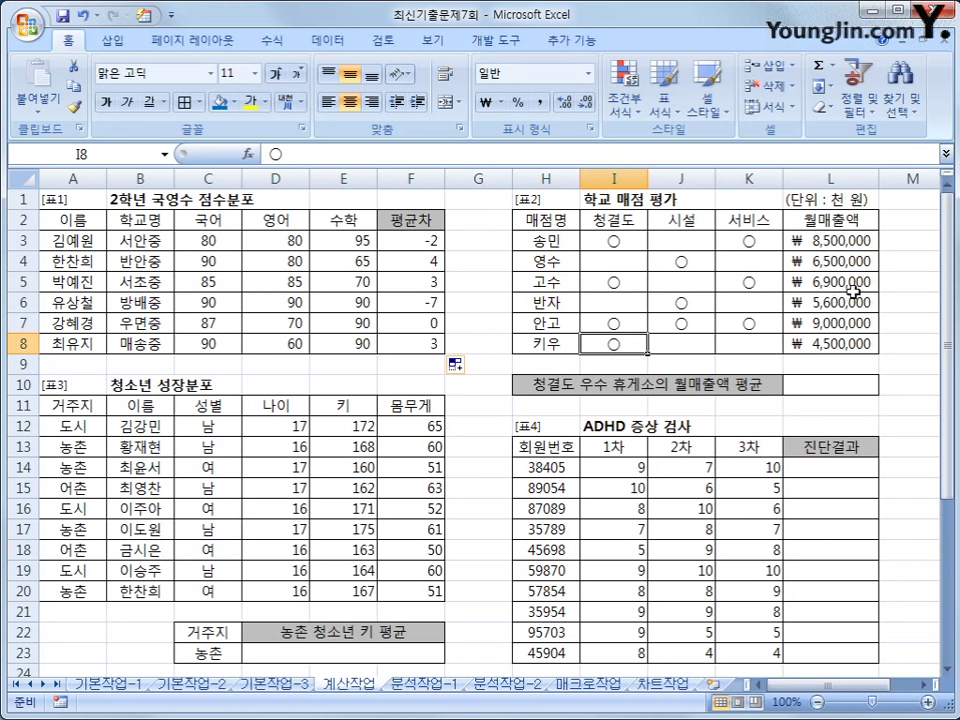
{"action": "left_click_drag", "start_coordinate": [843, 241], "coordinate": [843, 341]}
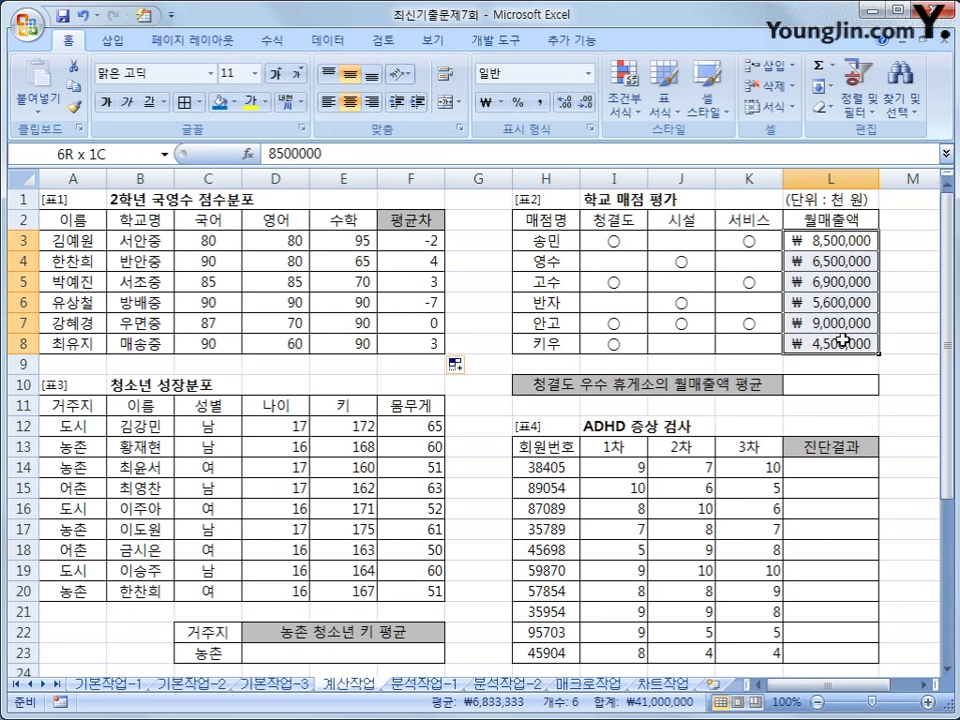
Enter =SUMIF(I3:I8,"○",L3:L8) in L10 of [표2] to total the 월매출액 of the shops marked ○ for 청결도
{"action": "left_click", "coordinate": [818, 385]}
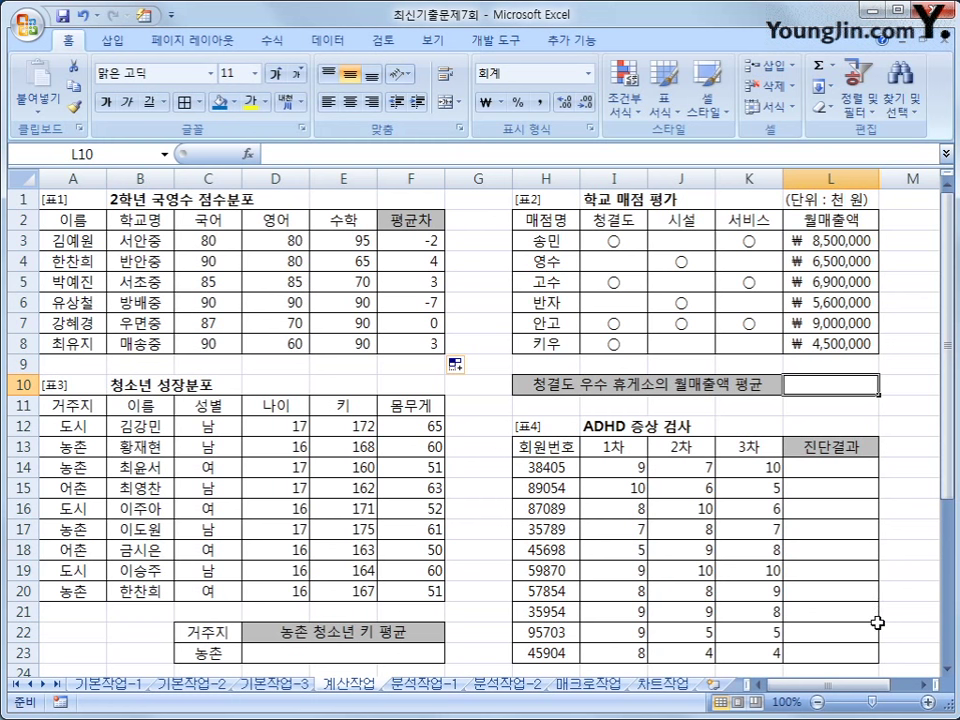
{"action": "type", "text": "="}
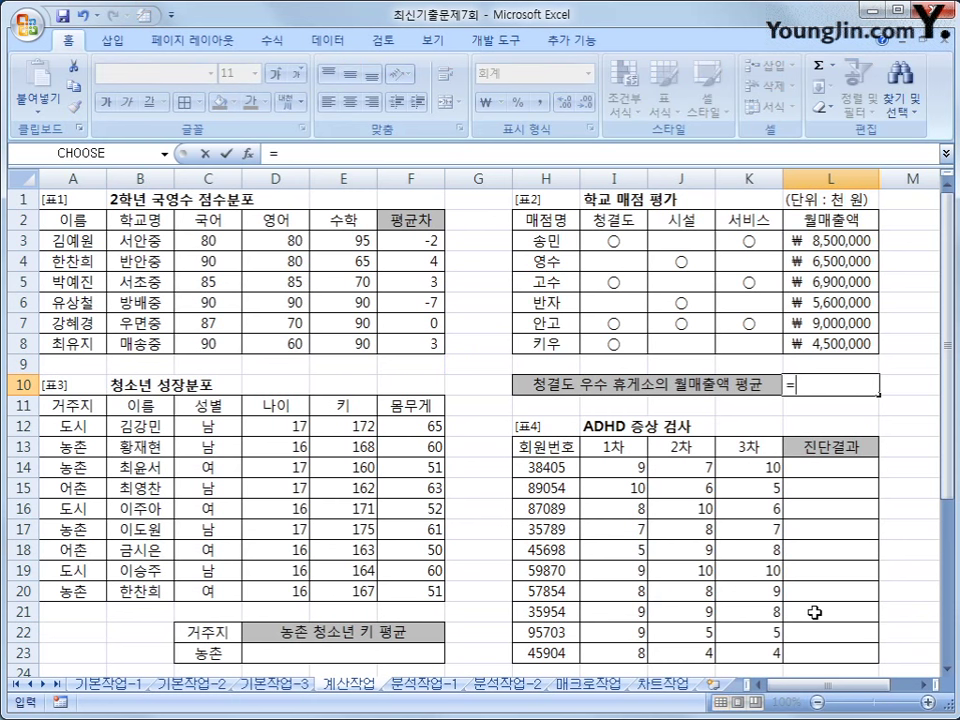
{"action": "type", "text": "su"}
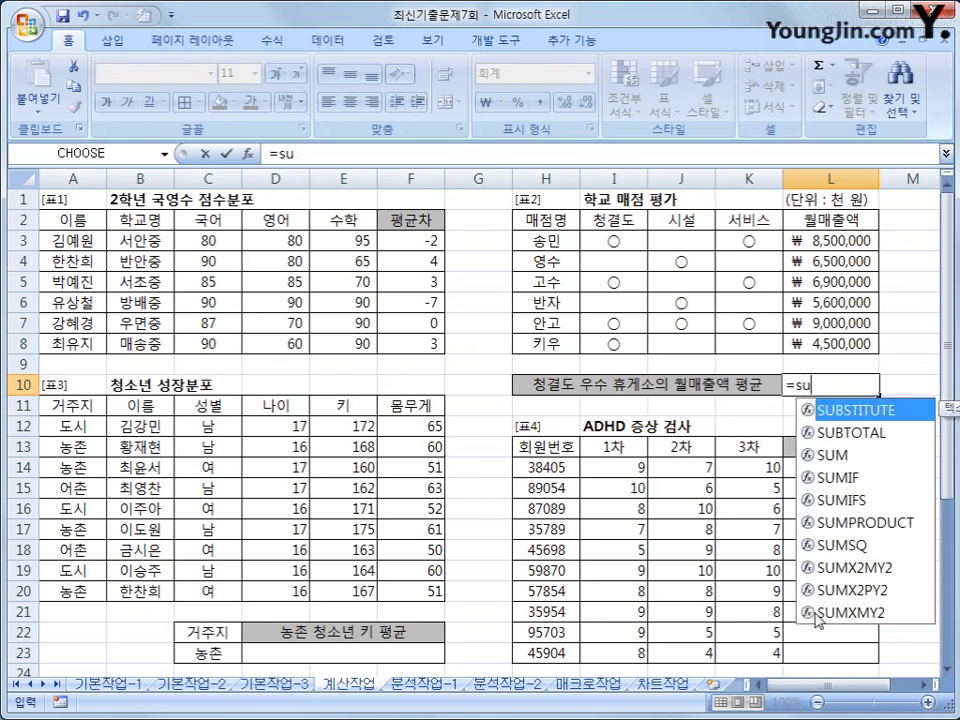
{"action": "type", "text": "mif("}
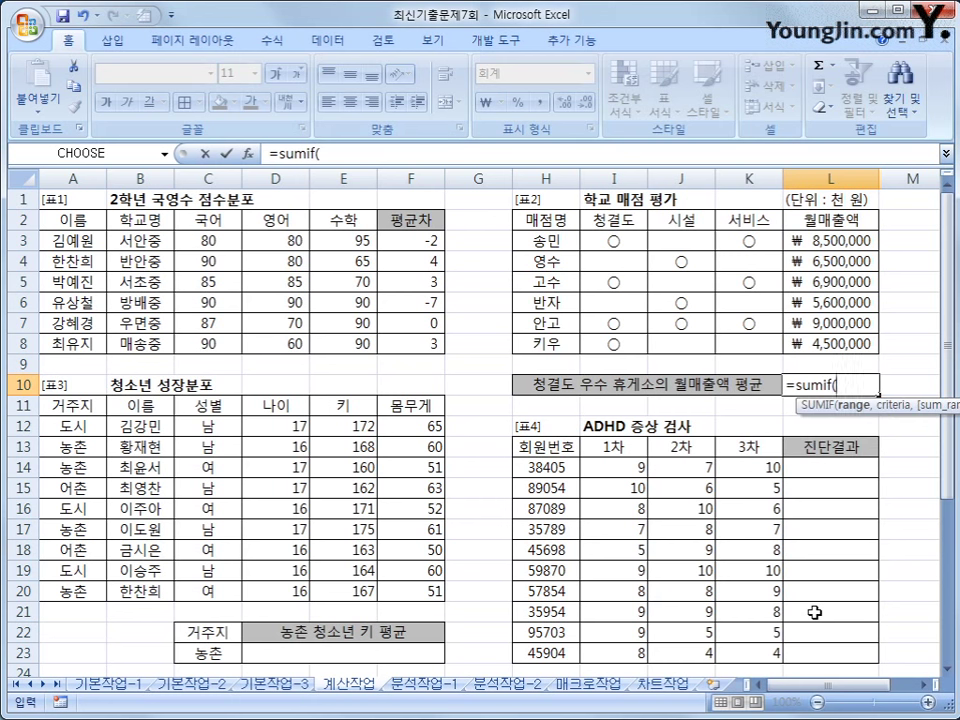
{"action": "left_click_drag", "start_coordinate": [619, 232], "coordinate": [619, 336]}
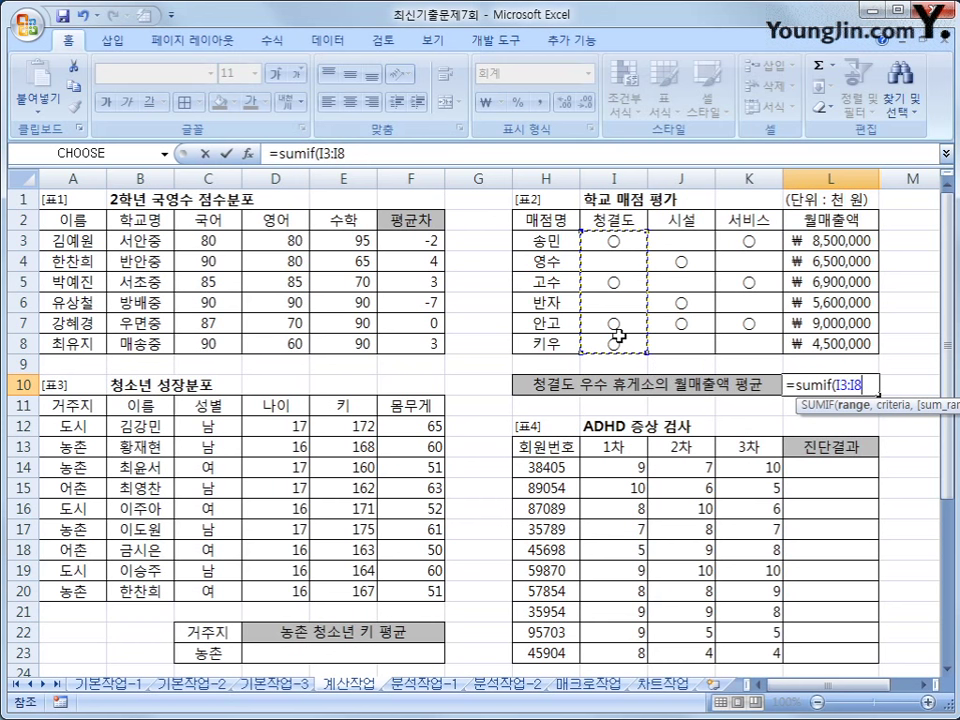
{"action": "type", "text": ","}
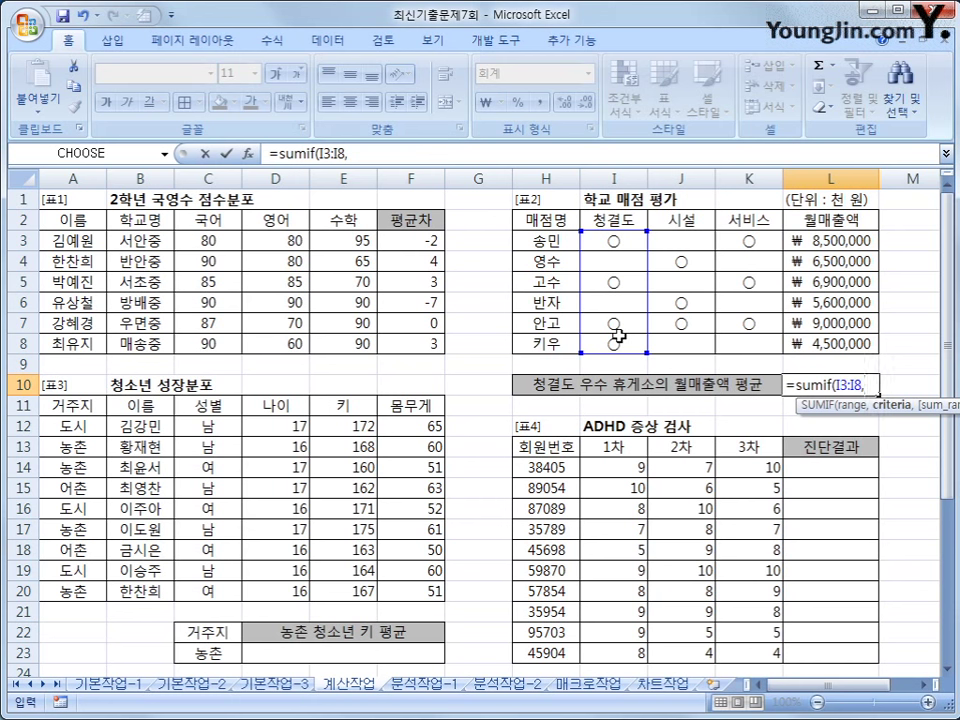
{"action": "type", "text": "\"a"}
{"action": "key", "text": "BackSpace"}
{"action": "type", "text": "ㅁ"}
{"action": "key", "text": "Hangul_Hanja"}
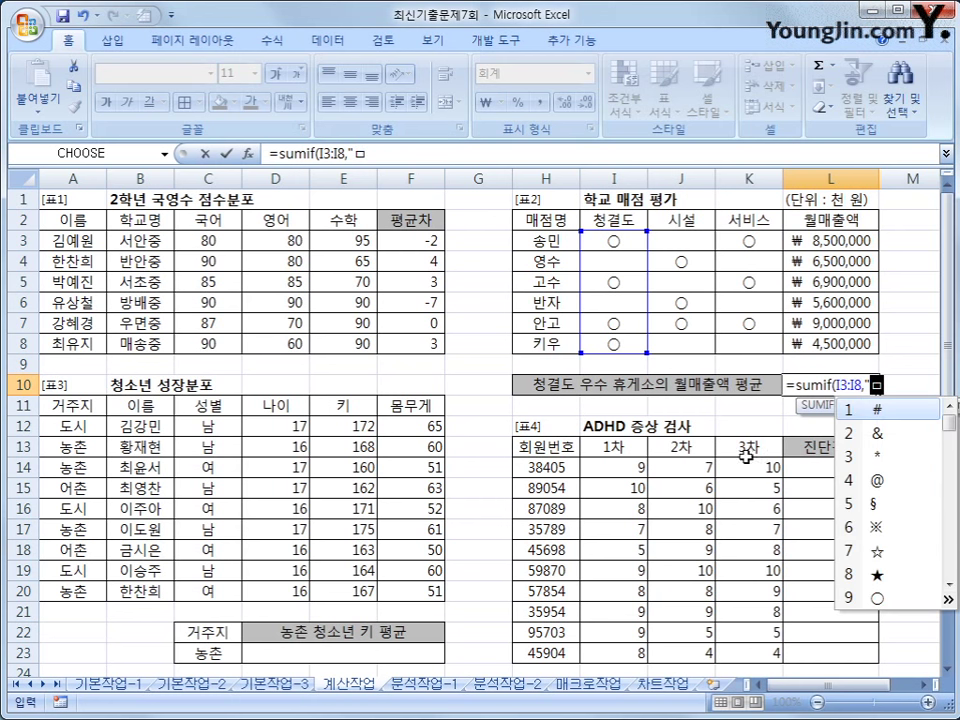
{"action": "left_click", "coordinate": [882, 600]}
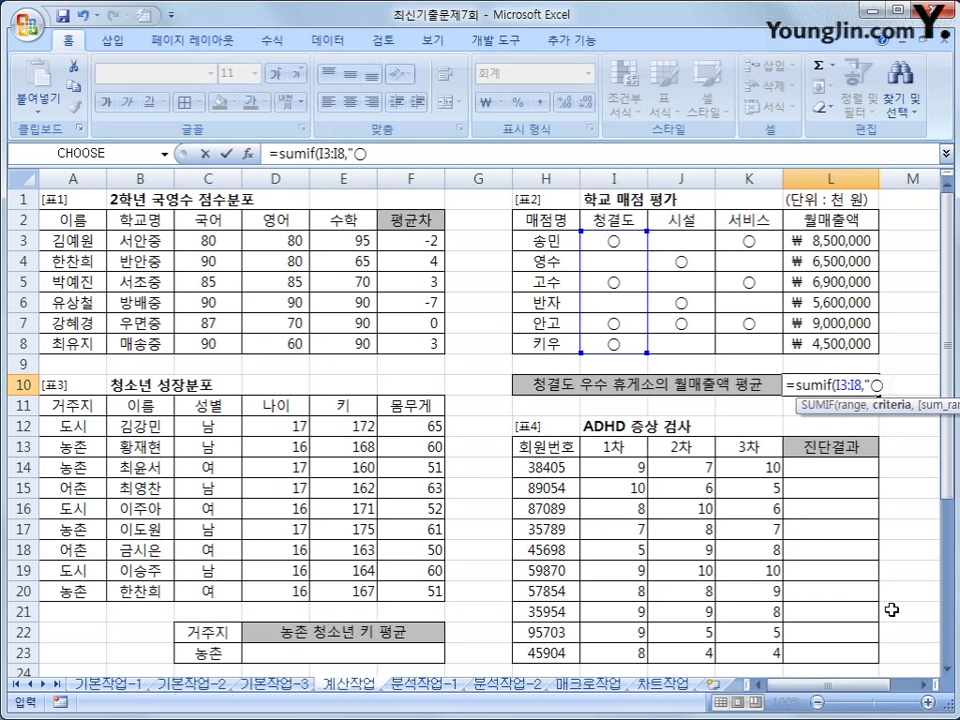
{"action": "type", "text": "\","}
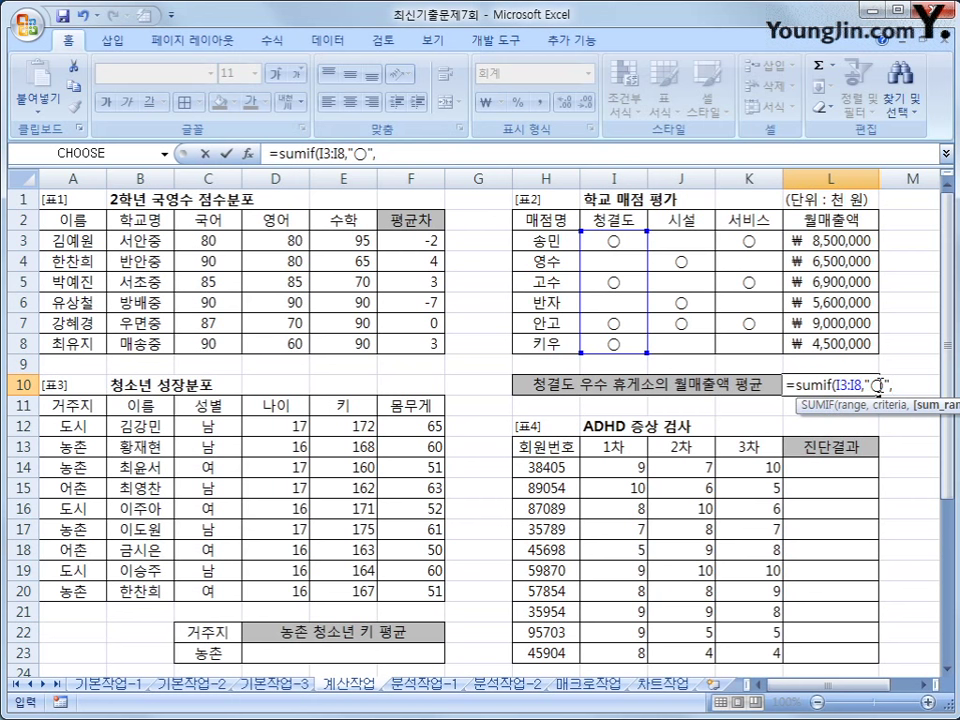
{"action": "left_click_drag", "start_coordinate": [852, 242], "coordinate": [849, 343]}
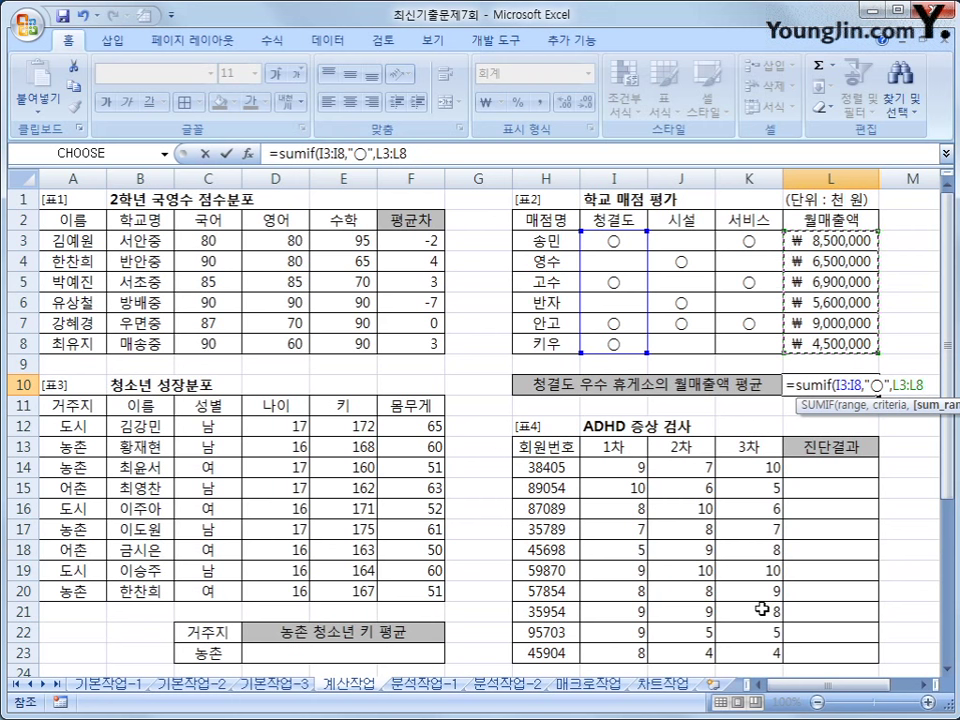
{"action": "key", "text": "Return"}
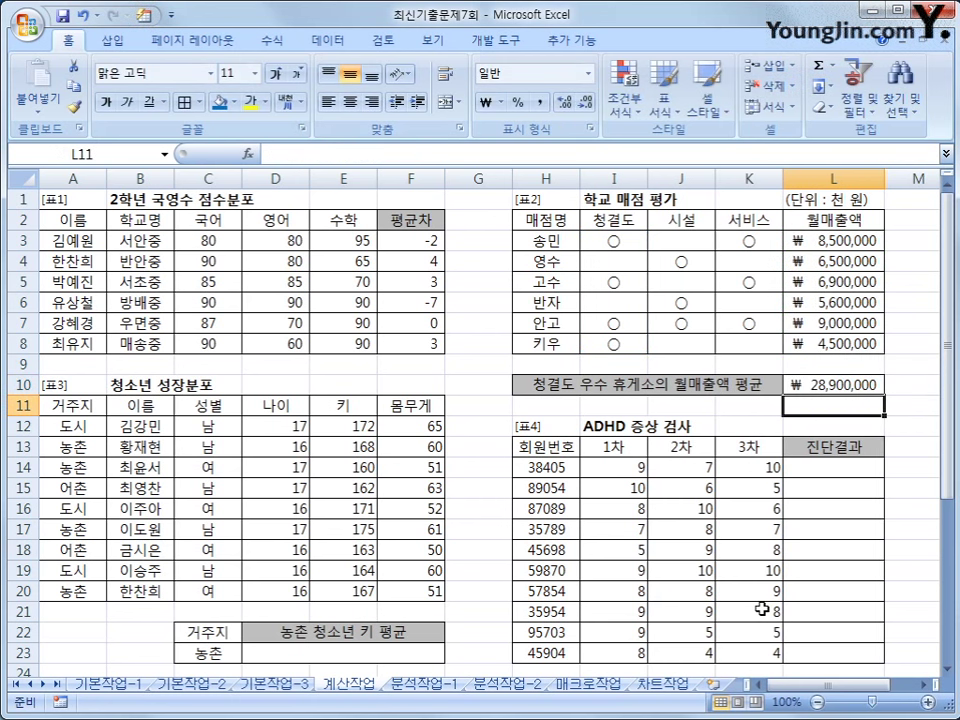
Extend the formula in L10 with /COUNTIF(I3:I8,"○") so the SUMIF total is divided by the number of ○ marks under 청결도
{"action": "left_click", "coordinate": [786, 387]}
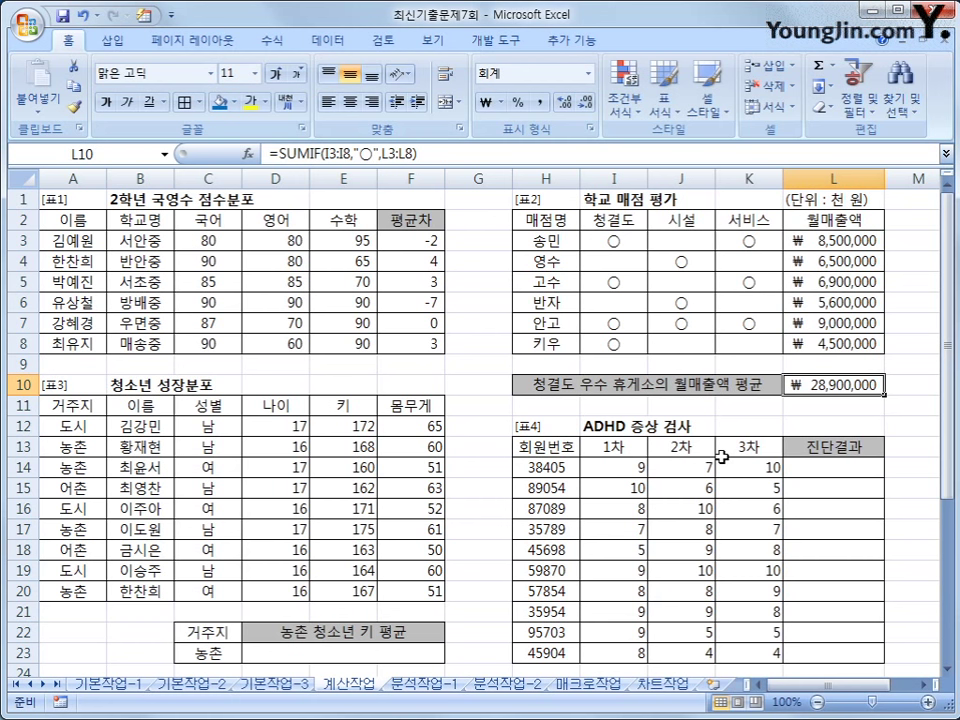
{"action": "left_click", "coordinate": [437, 153]}
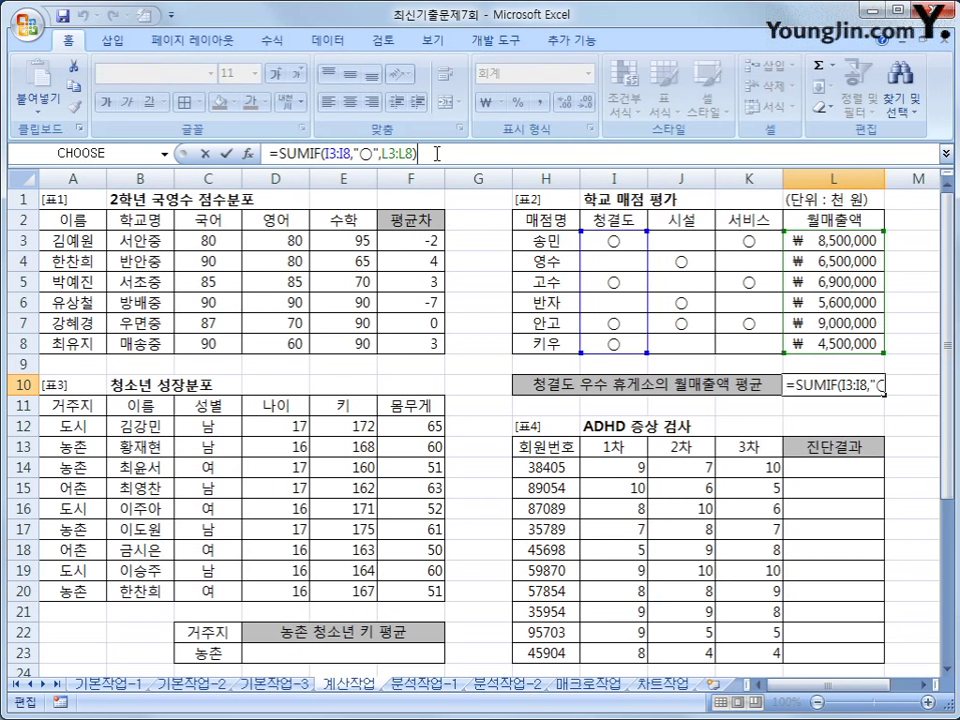
{"action": "type", "text": "/"}
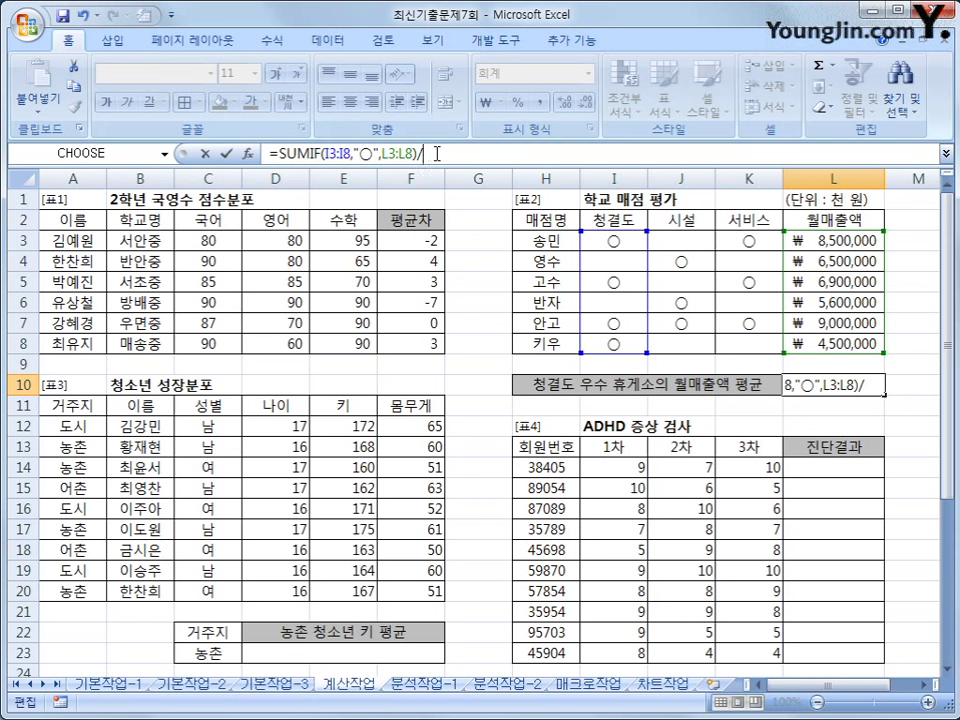
{"action": "type", "text": "coun"}
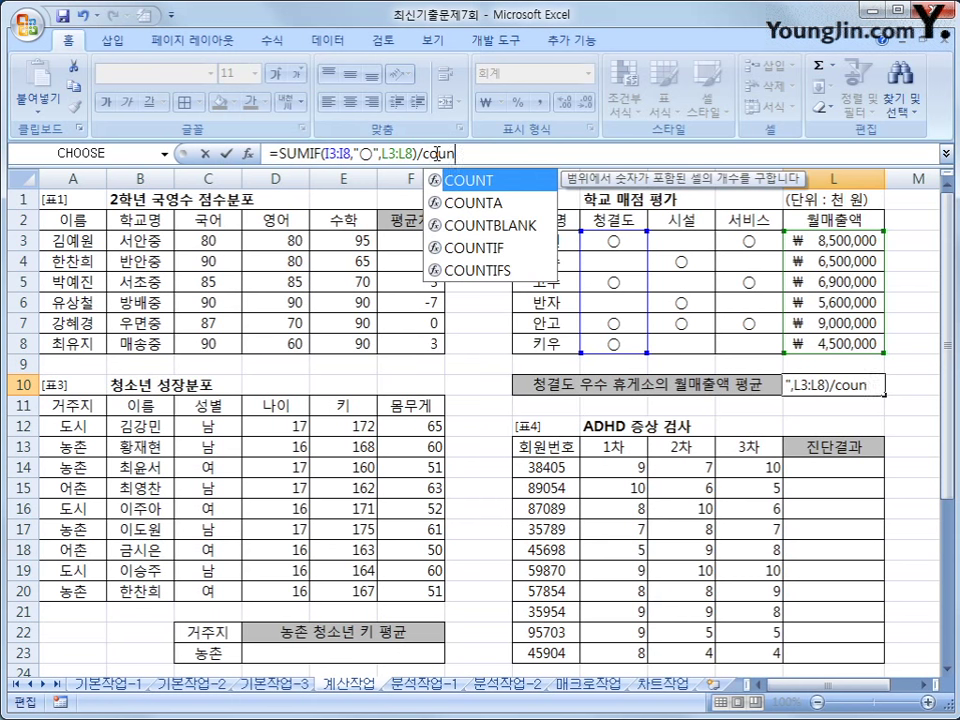
{"action": "type", "text": "tif("}
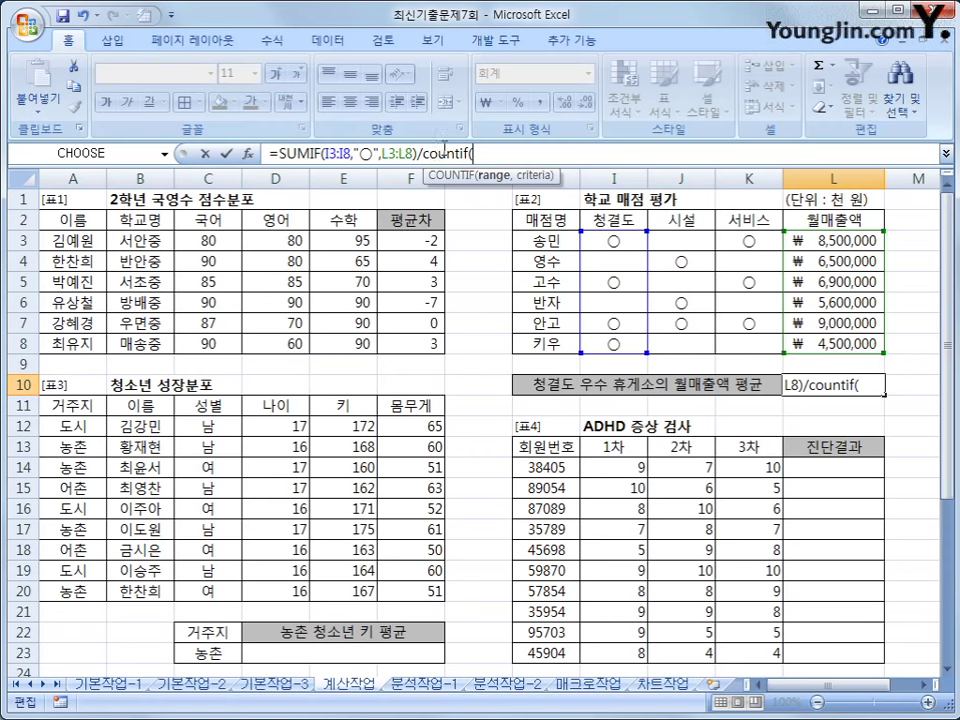
{"action": "mouse_move", "coordinate": [613, 241]}
{"action": "left_mouse_down"}
{"action": "mouse_move", "coordinate": [605, 335]}
{"action": "mouse_move", "coordinate": [597, 336]}
{"action": "left_mouse_up"}
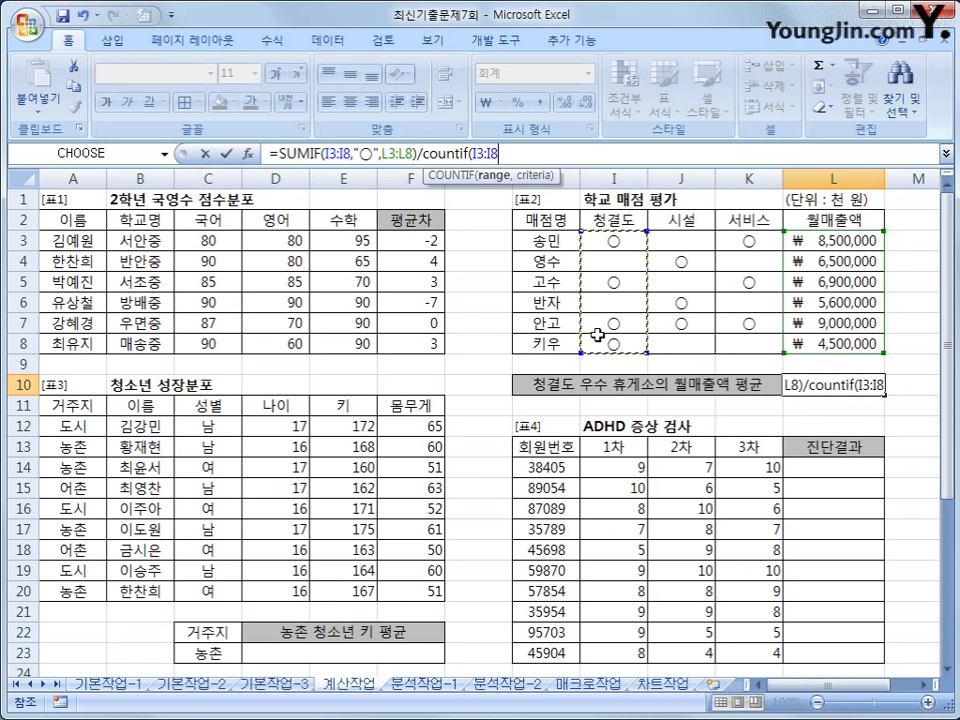
{"action": "type", "text": ",\""}
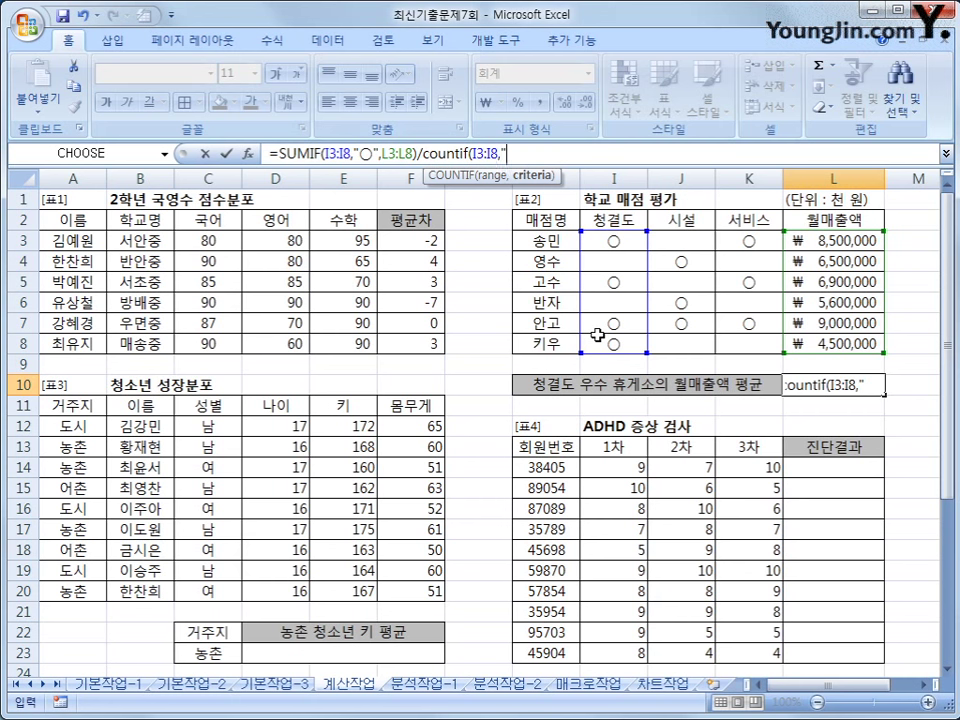
{"action": "type", "text": "ㅁ"}
{"action": "key", "text": "Hangul_Hanja"}
{"action": "left_click", "coordinate": [522, 365]}
{"action": "type", "text": "\")"}
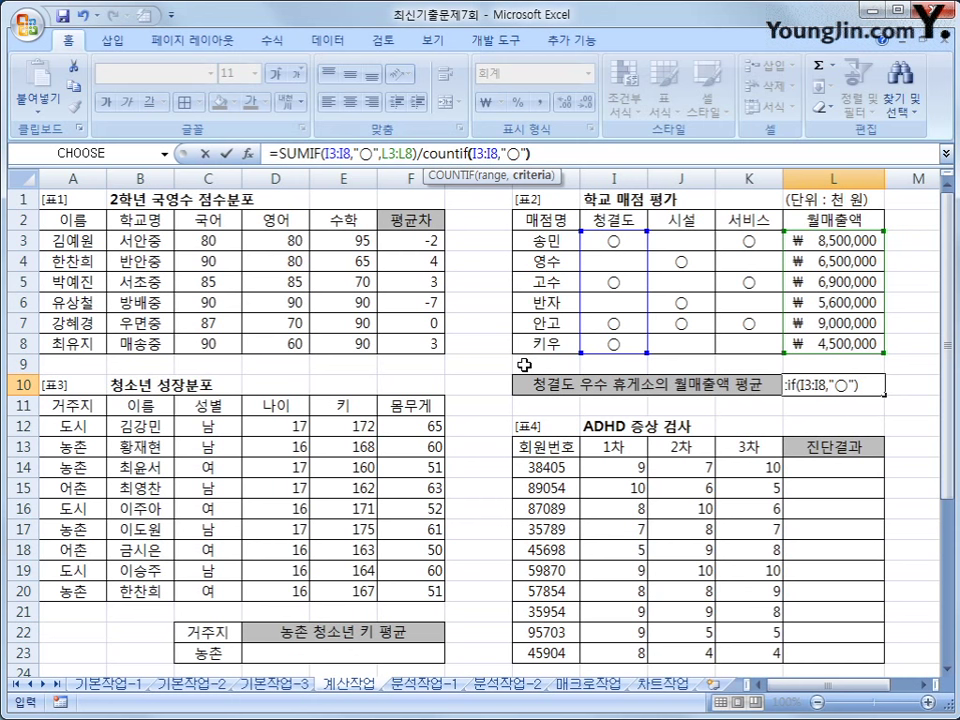
{"action": "key", "text": "Return"}
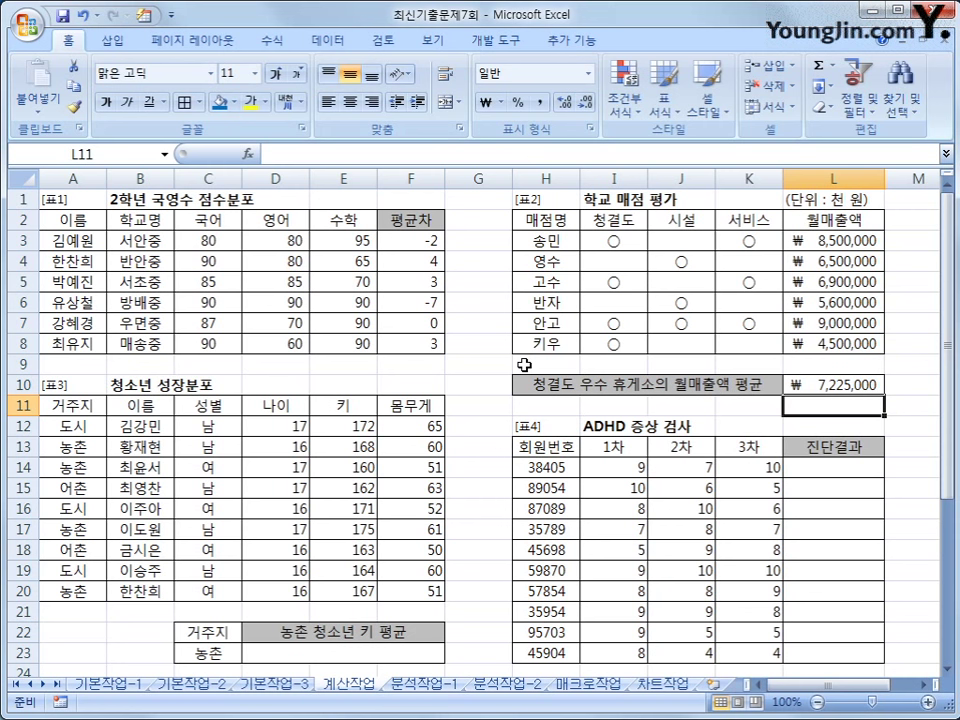
{"action": "left_click", "coordinate": [870, 391]}
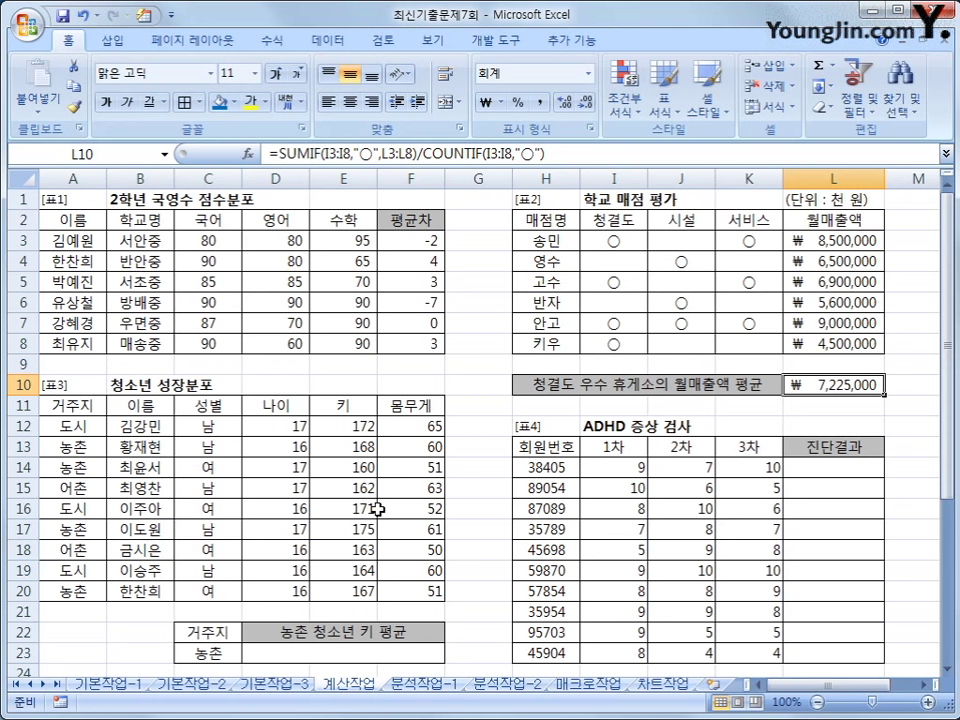
Enter =DAVERAGE(A11:F20,E11,C22:C23) in D23 of [표3] for the 농촌 청소년 키 평균
{"action": "scroll", "coordinate": [377, 509], "scroll_direction": "down", "scroll_amount": 4}
{"action": "scroll", "coordinate": [375, 491], "scroll_direction": "up", "scroll_amount": 1}
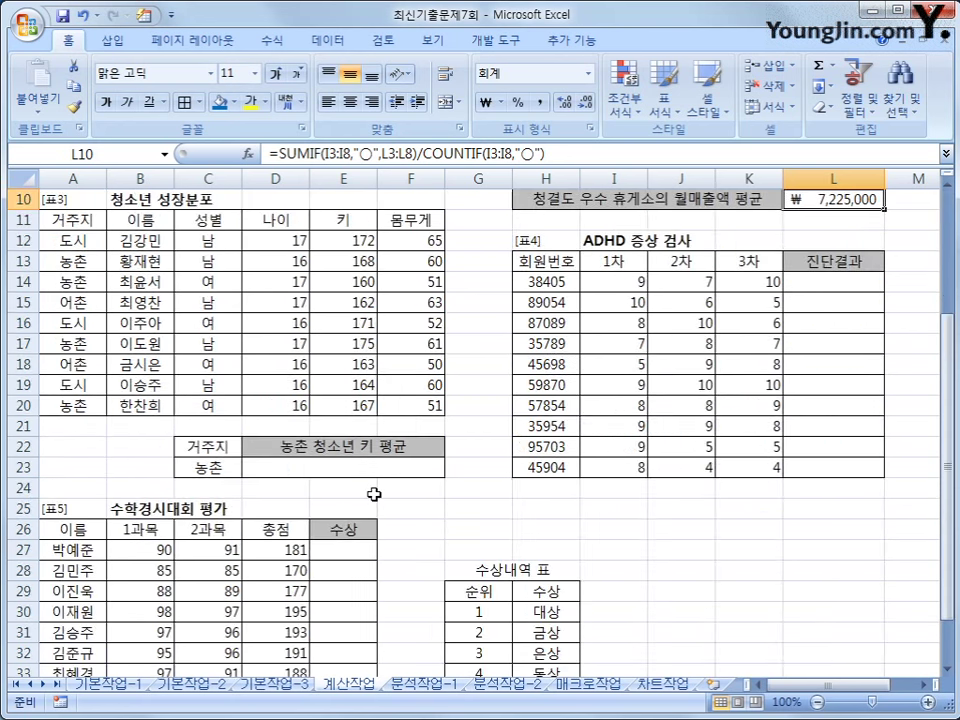
{"action": "left_click", "coordinate": [300, 469]}
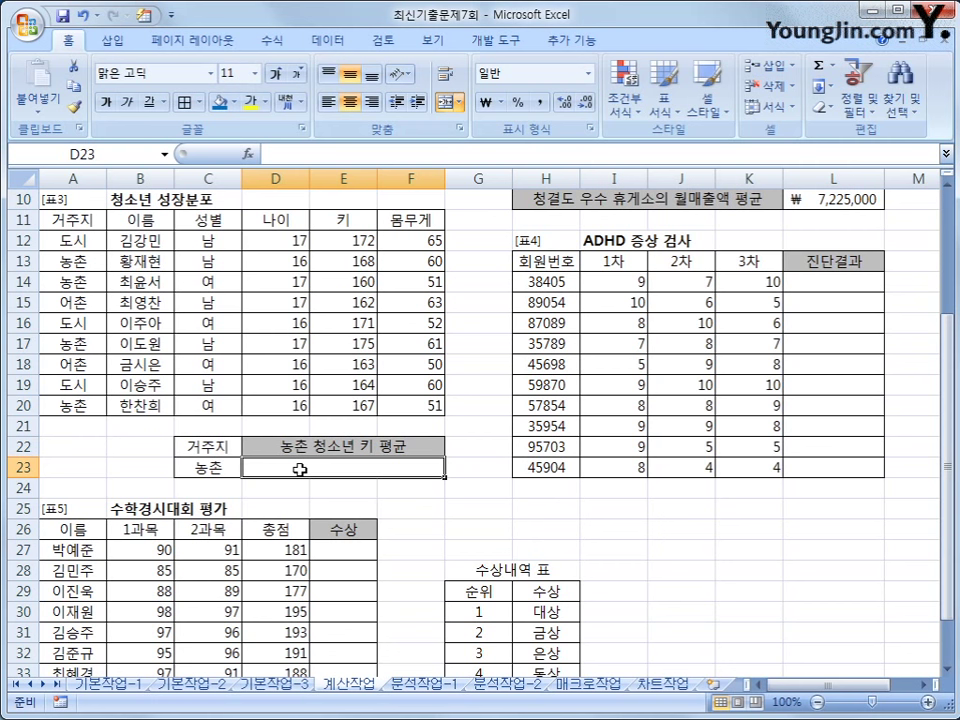
{"action": "mouse_move", "coordinate": [223, 448]}
{"action": "left_mouse_down"}
{"action": "mouse_move", "coordinate": [245, 461]}
{"action": "mouse_move", "coordinate": [210, 455]}
{"action": "left_mouse_up"}
{"action": "left_click", "coordinate": [218, 467]}
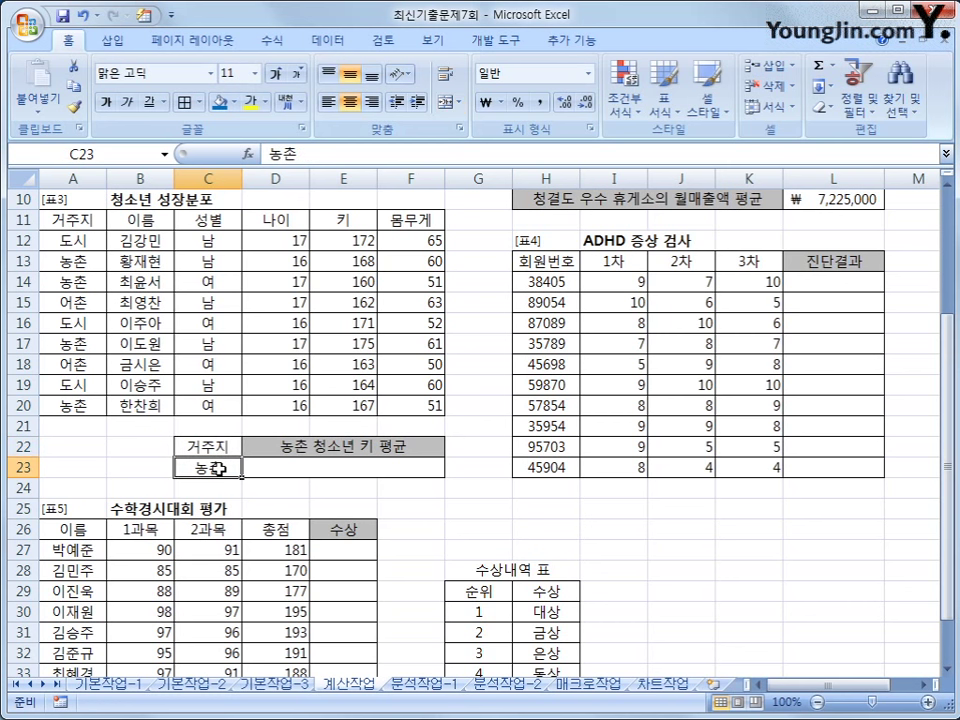
{"action": "left_click", "coordinate": [268, 469]}
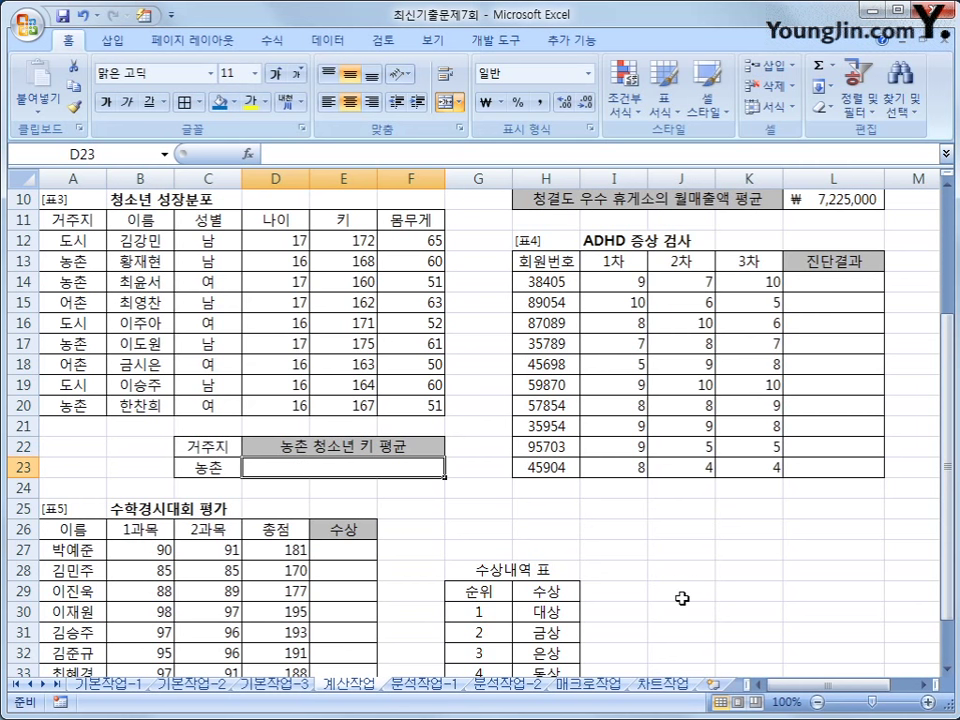
{"action": "type", "text": "=d"}
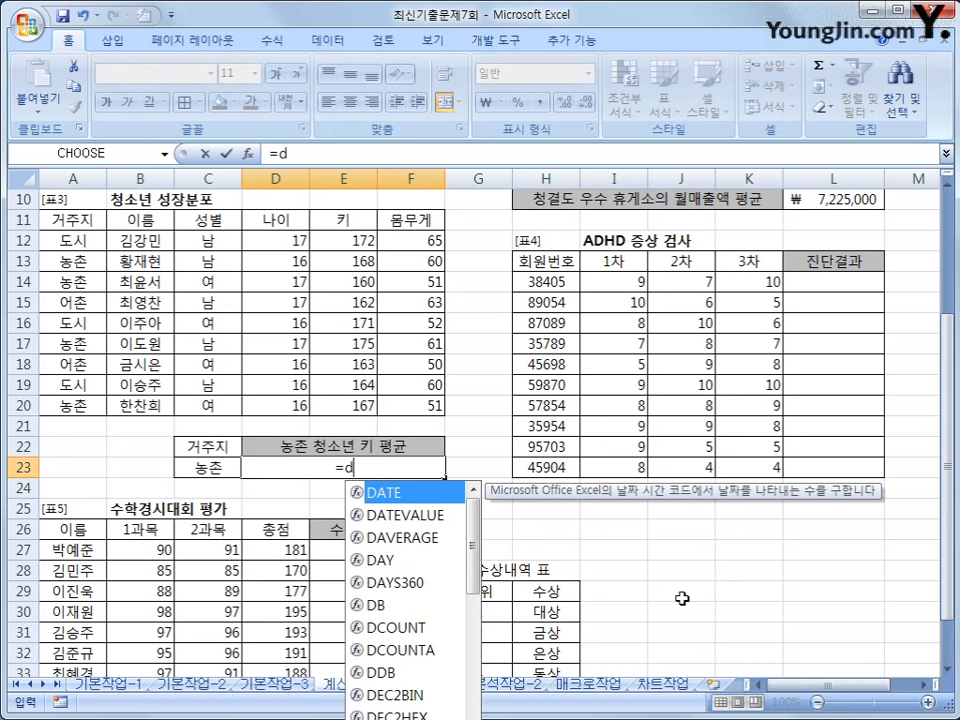
{"action": "type", "text": "av"}
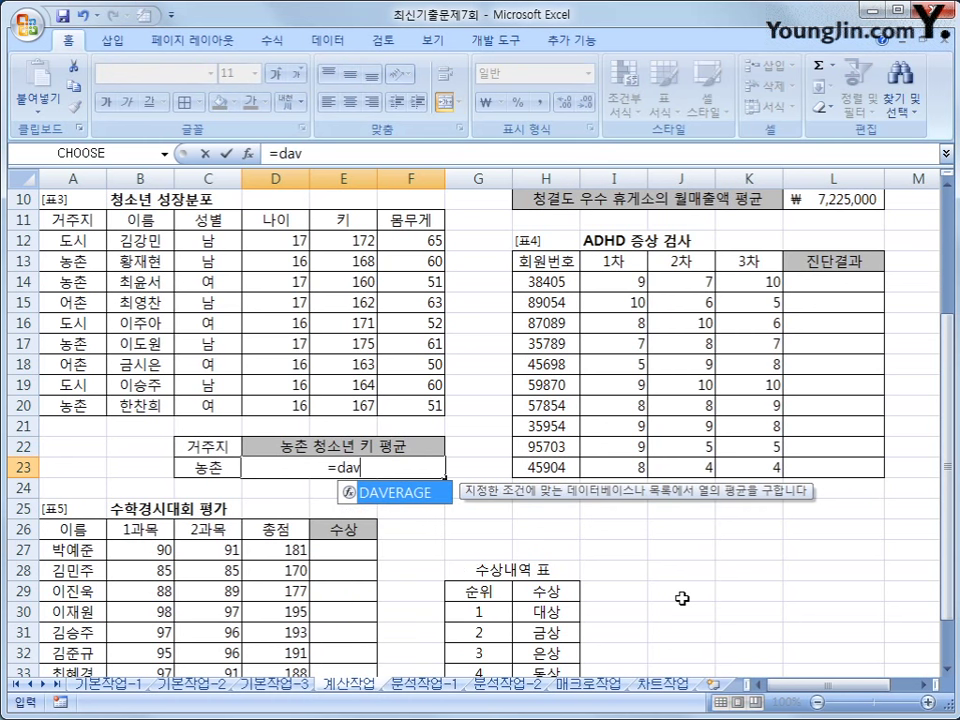
{"action": "key", "text": "Tab"}
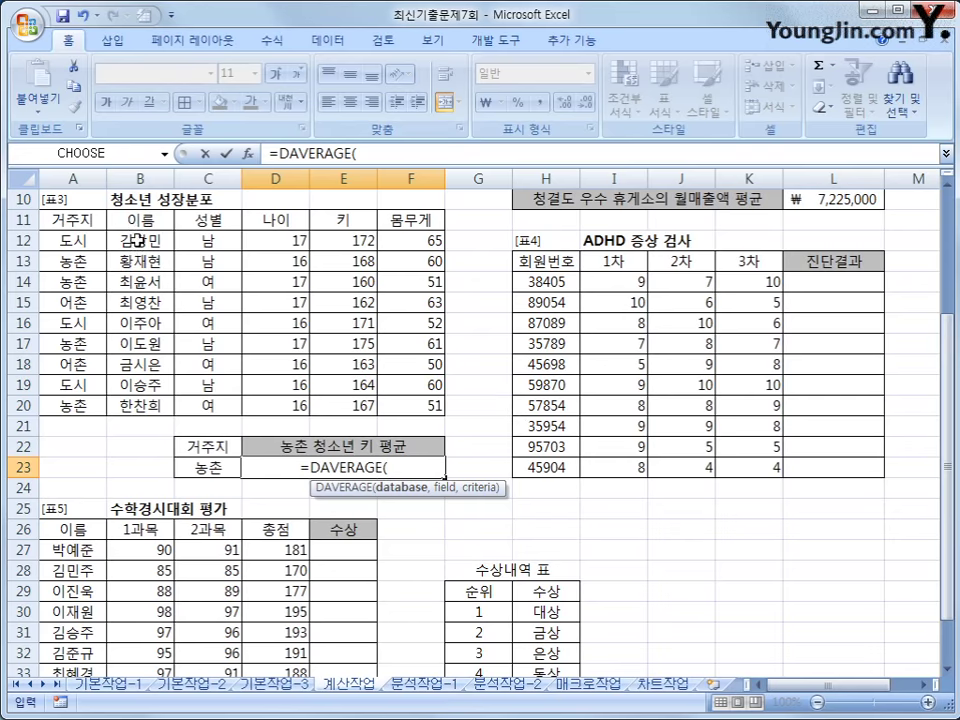
{"action": "left_click_drag", "start_coordinate": [49, 216], "coordinate": [378, 404]}
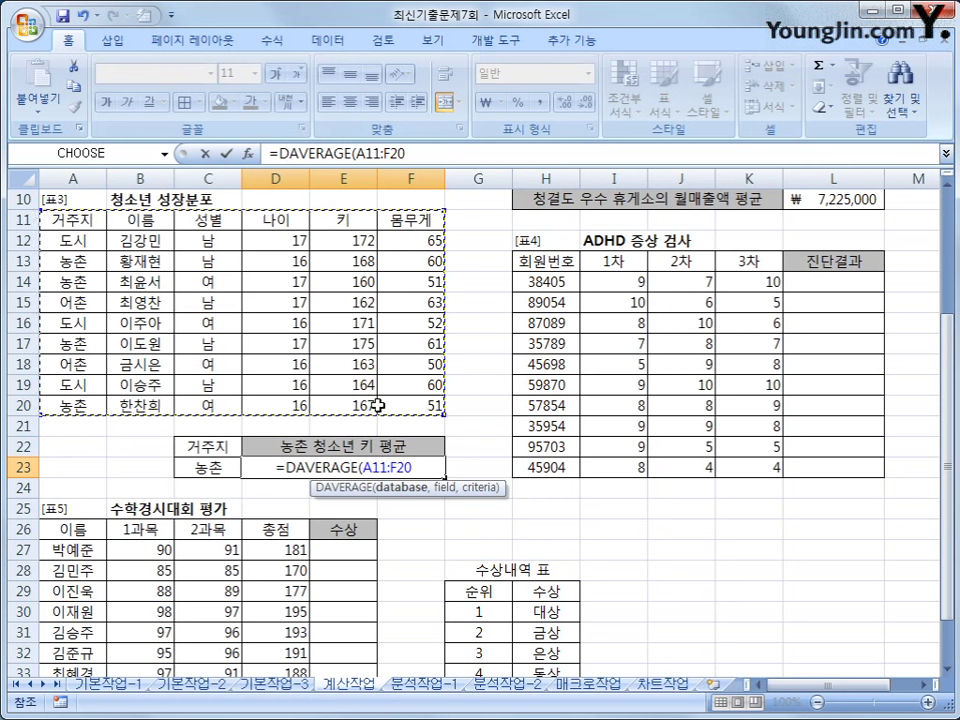
{"action": "type", "text": ","}
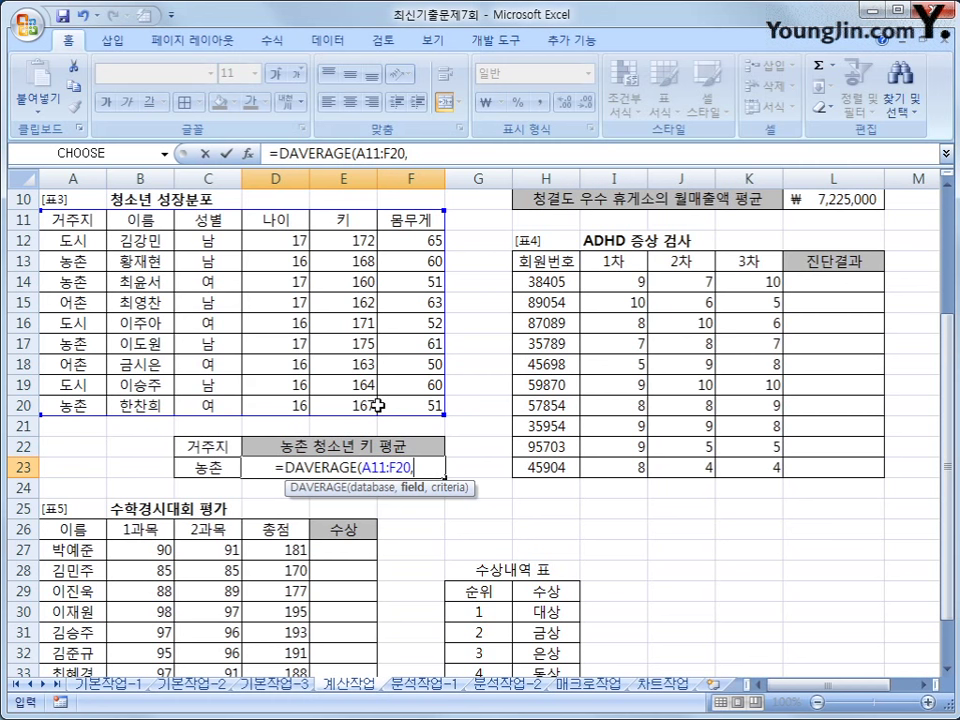
{"action": "left_click", "coordinate": [350, 224]}
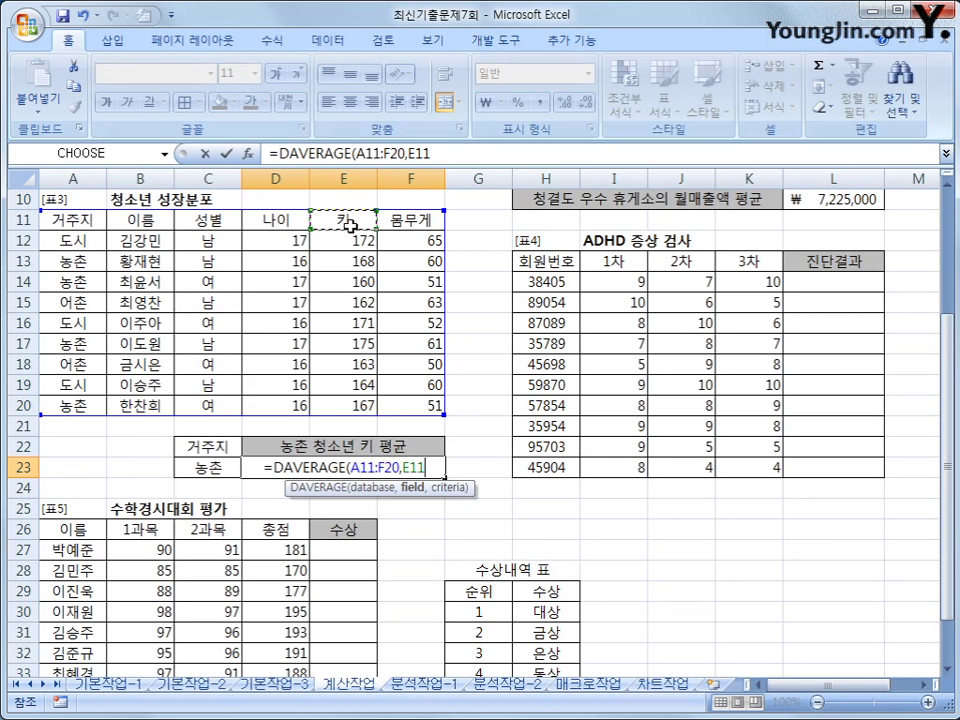
{"action": "type", "text": ","}
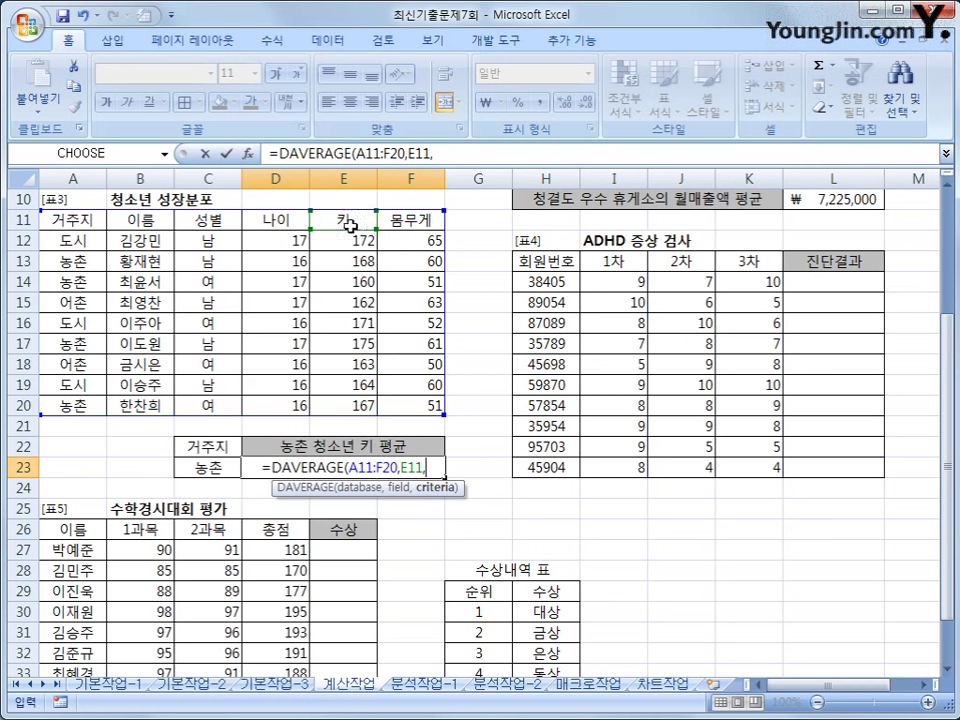
{"action": "left_click_drag", "start_coordinate": [199, 448], "coordinate": [208, 462]}
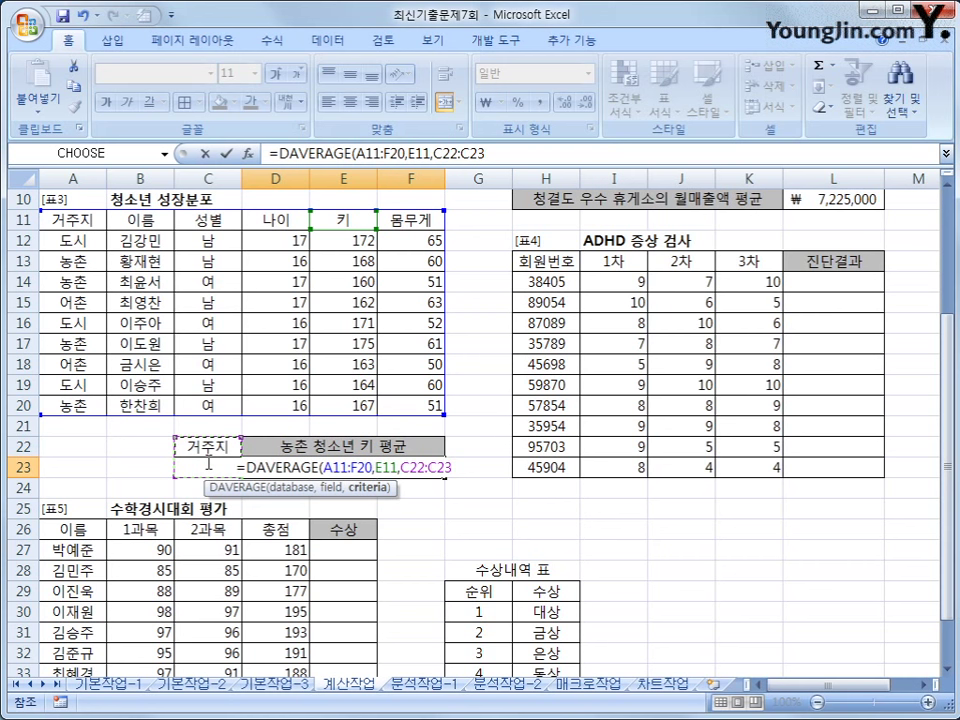
{"action": "type", "text": ")"}
{"action": "key", "text": "Return"}
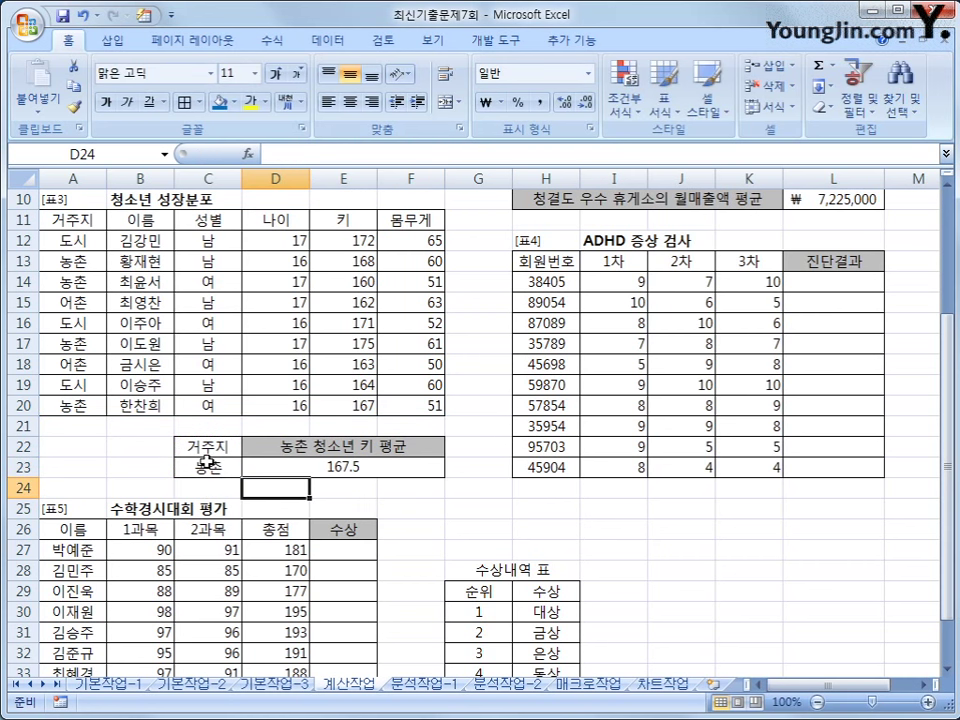
{"action": "left_click", "coordinate": [337, 462]}
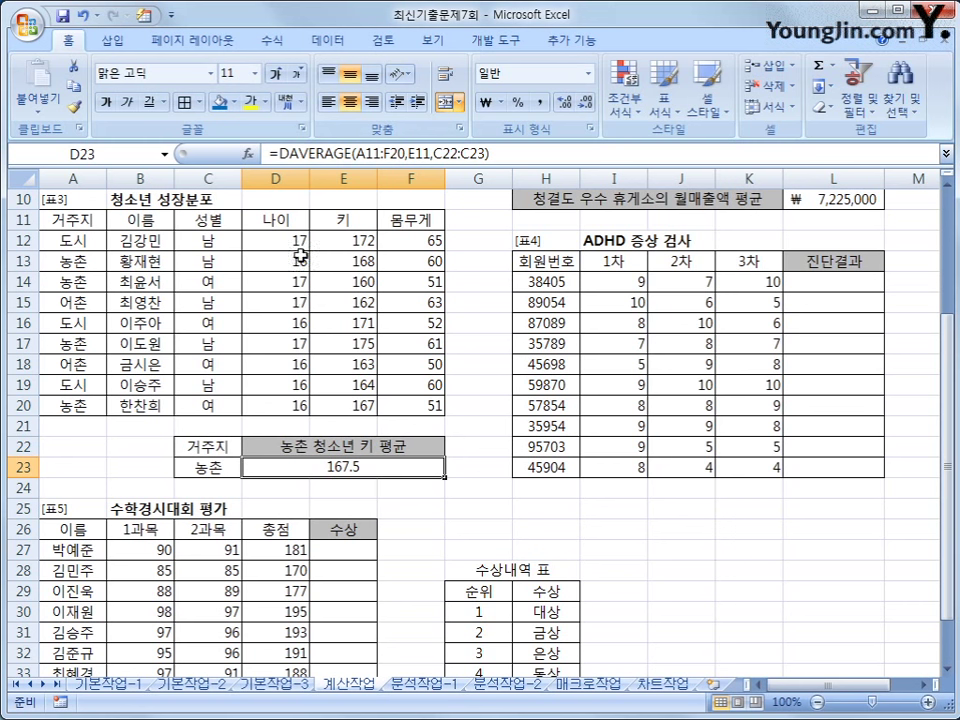
Wrap the DAVERAGE formula in D23 of [표3] in ROUNDDOWN with 0 decimal digits
{"action": "left_click", "coordinate": [281, 153]}
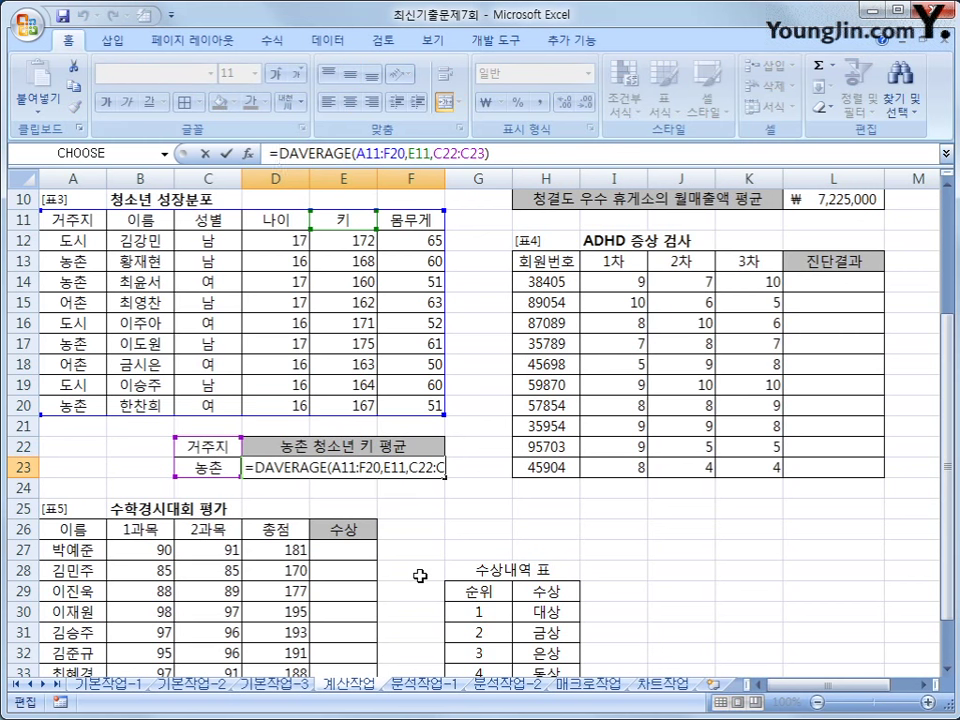
{"action": "type", "text": "round"}
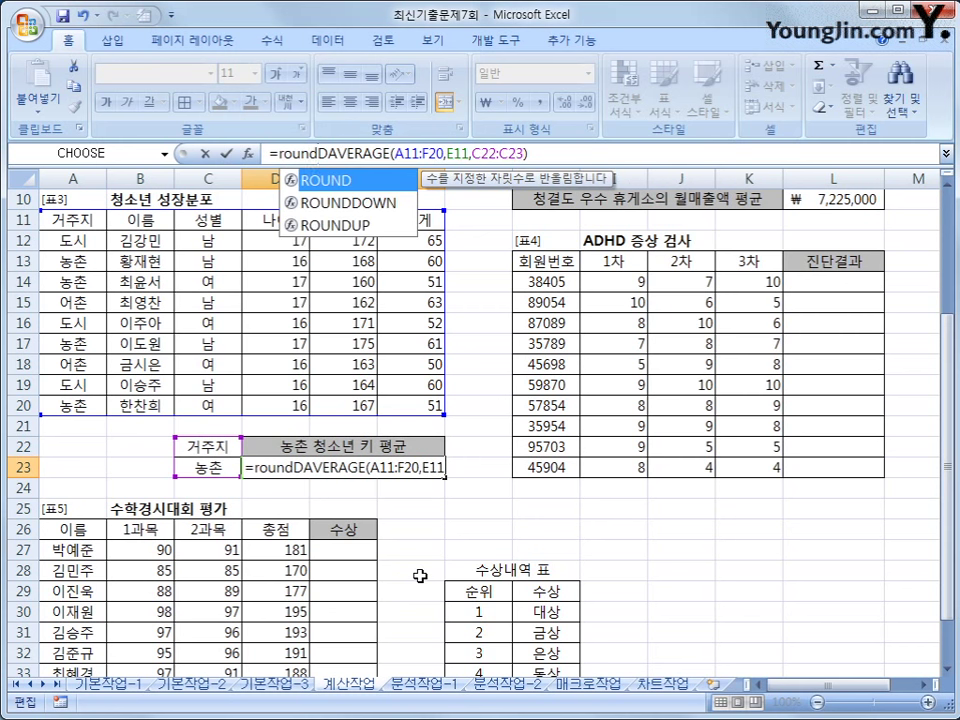
{"action": "key", "text": "Down"}
{"action": "key", "text": "Tab"}
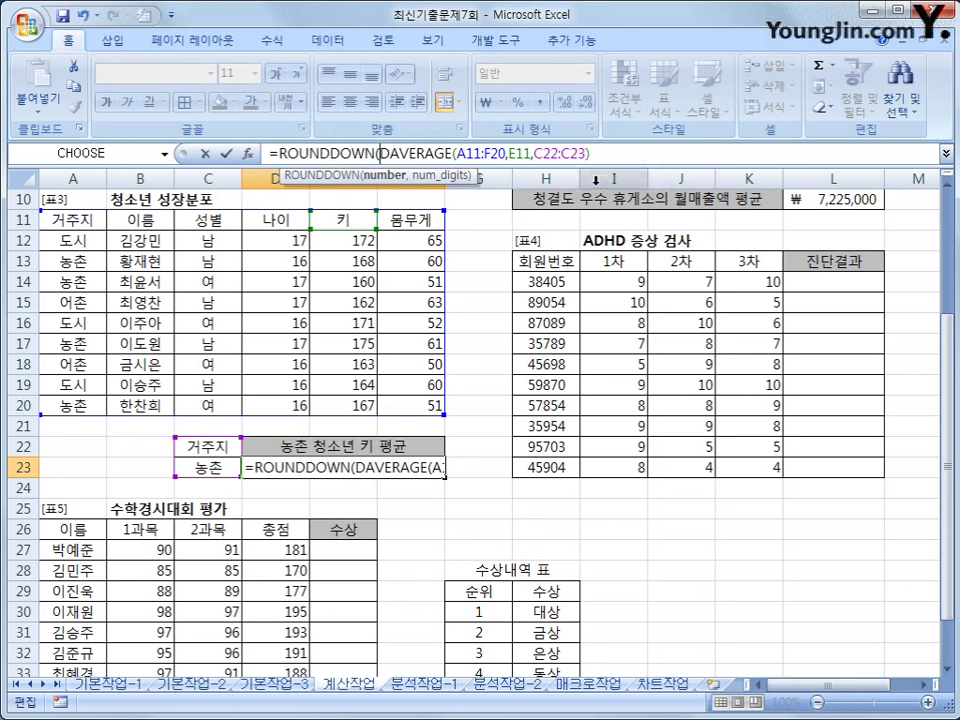
{"action": "key", "text": "End"}
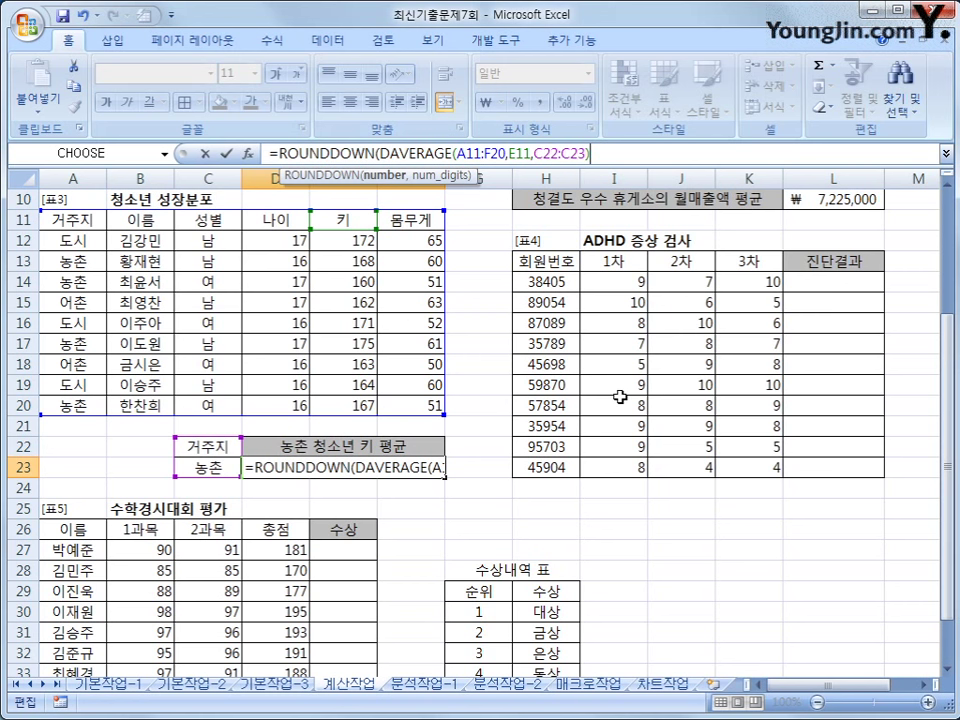
{"action": "type", "text": ",0"}
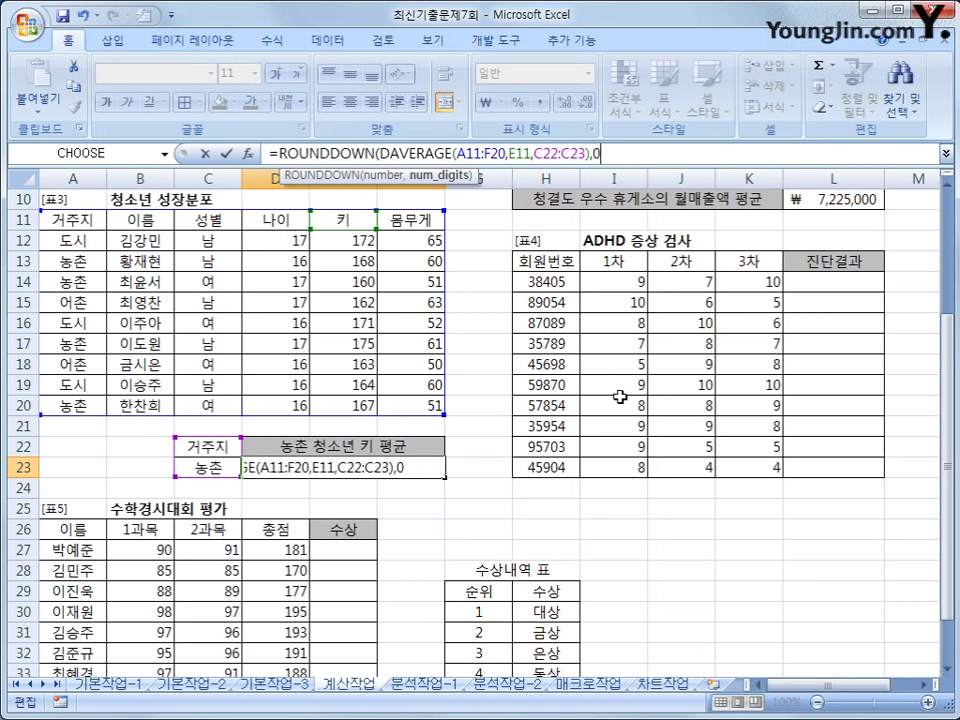
{"action": "key", "text": "Return"}
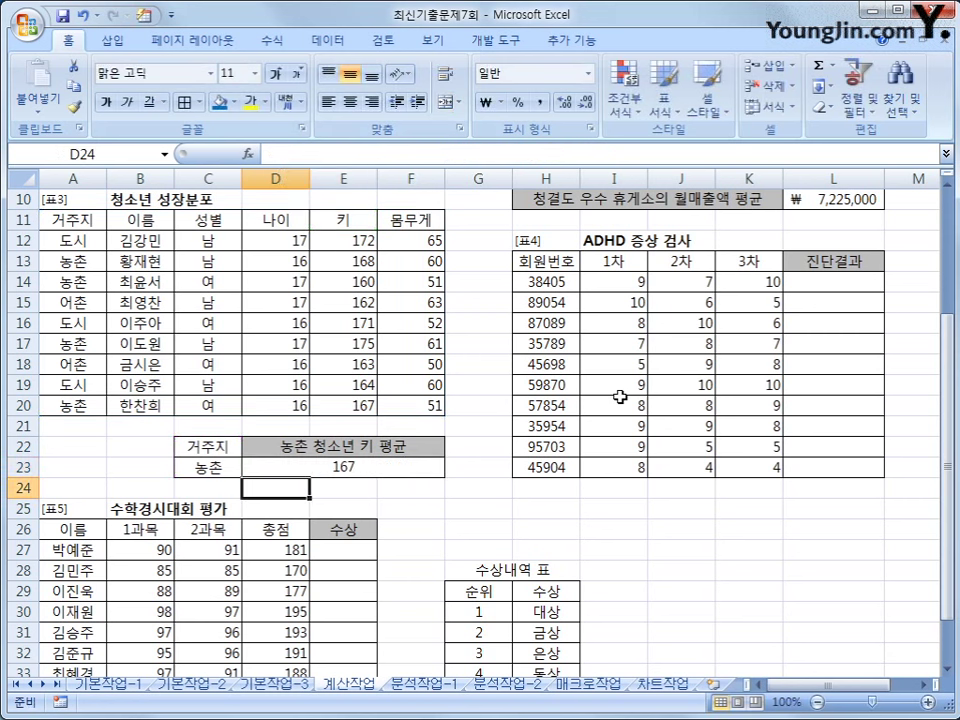
Append &"CM" to the ROUNDDOWN formula in D23 so the average height carries the unit
{"action": "left_click", "coordinate": [392, 469]}
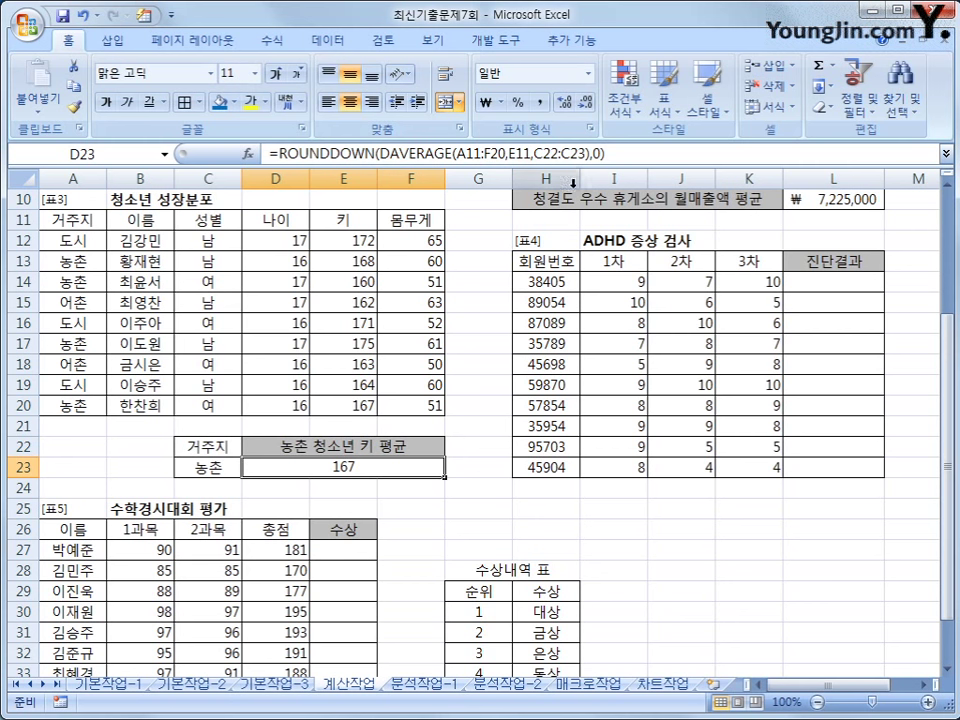
{"action": "left_click", "coordinate": [660, 160]}
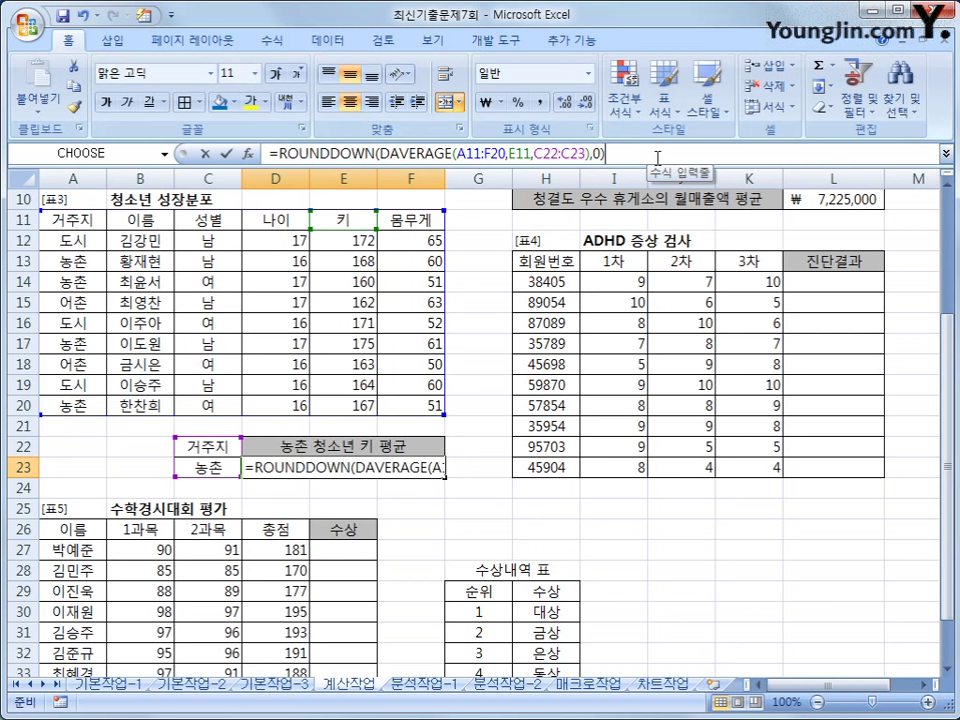
{"action": "type", "text": "&"}
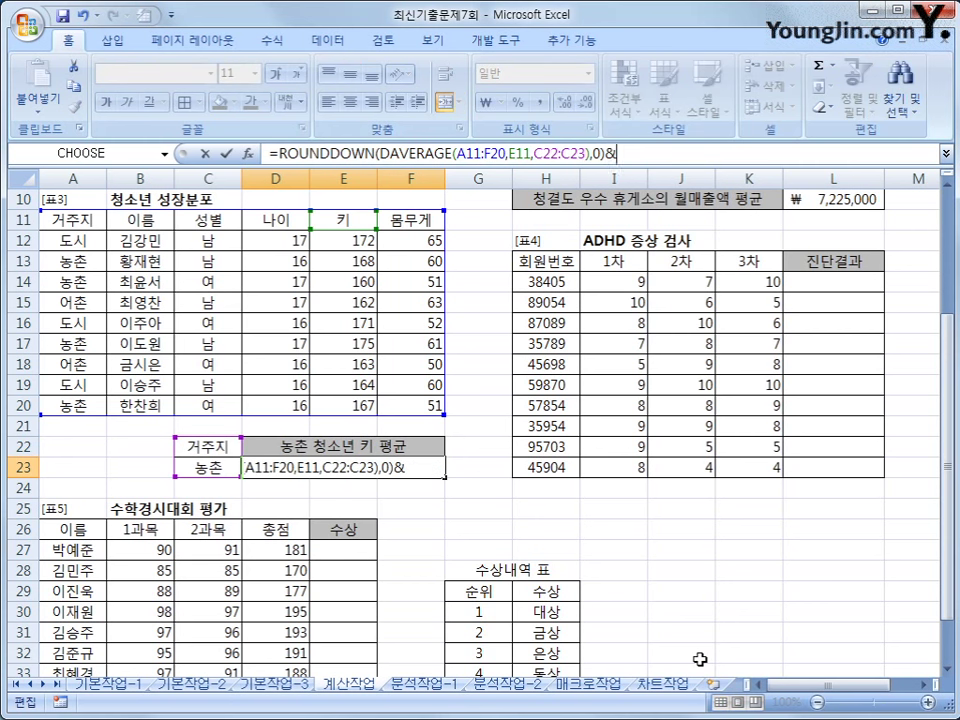
{"action": "type", "text": "\"ㅊ"}
{"action": "key", "text": "BackSpace"}
{"action": "key", "text": "Hangul"}
{"action": "type", "text": "cm"}
{"action": "key", "text": "BackSpace"}
{"action": "key", "text": "BackSpace"}
{"action": "type", "text": "CM\""}
{"action": "key", "text": "Return"}
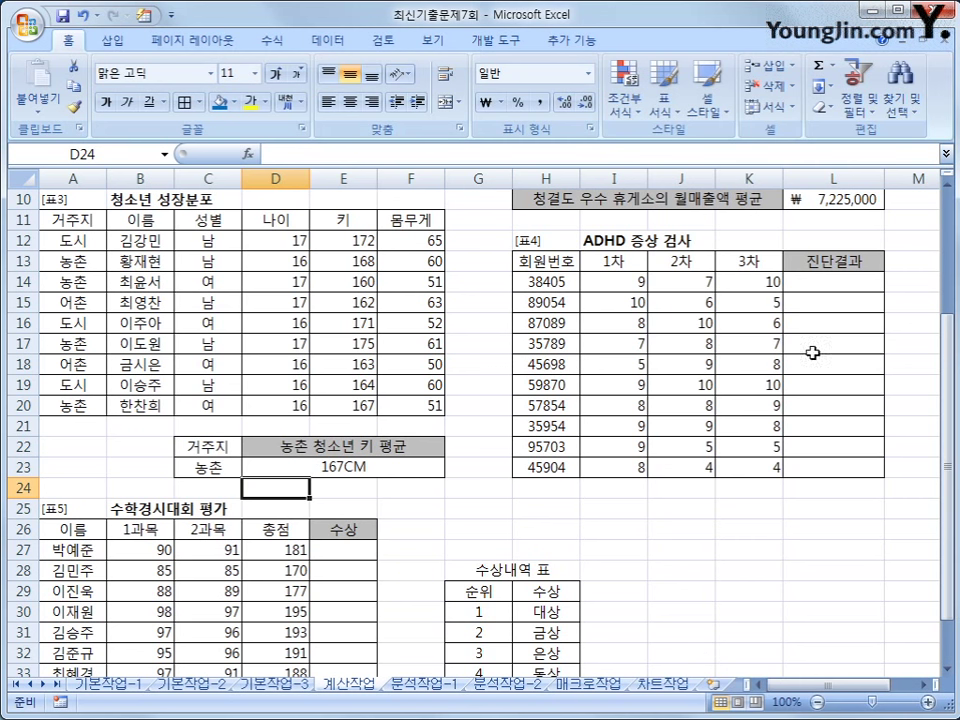
Begin the 진단결과 formula in L14 of [표4] with =if(and(I14>=7,J14>=7,K14>=7 to test all three scores
{"action": "left_click", "coordinate": [823, 280]}
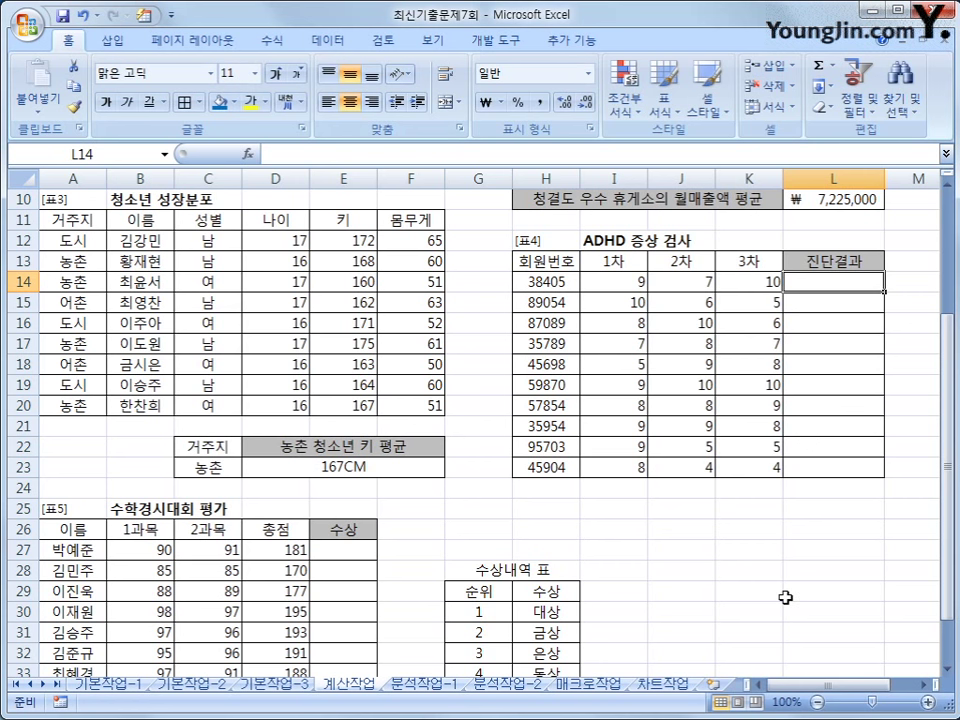
{"action": "type", "text": "=ㅑ"}
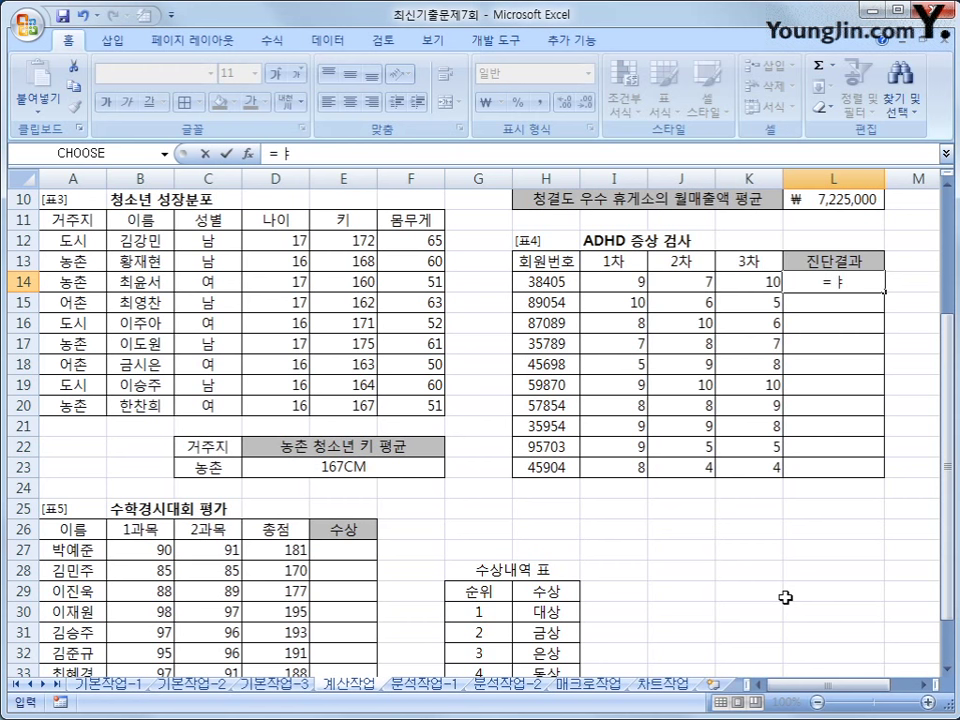
{"action": "key", "text": "BackSpace"}
{"action": "type", "text": "if(and("}
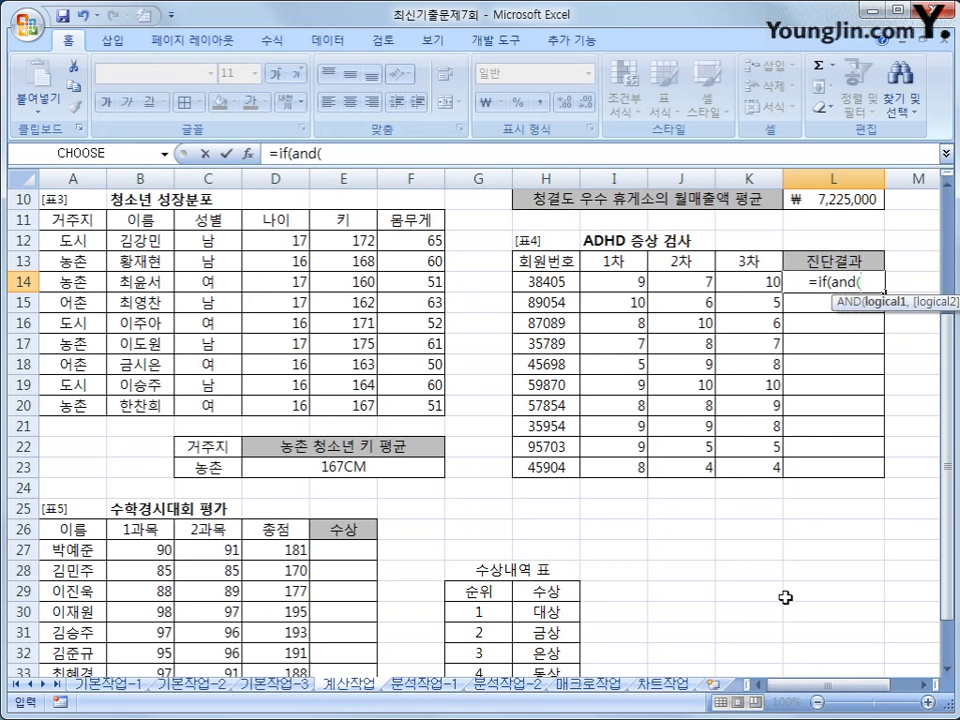
{"action": "left_click", "coordinate": [619, 281]}
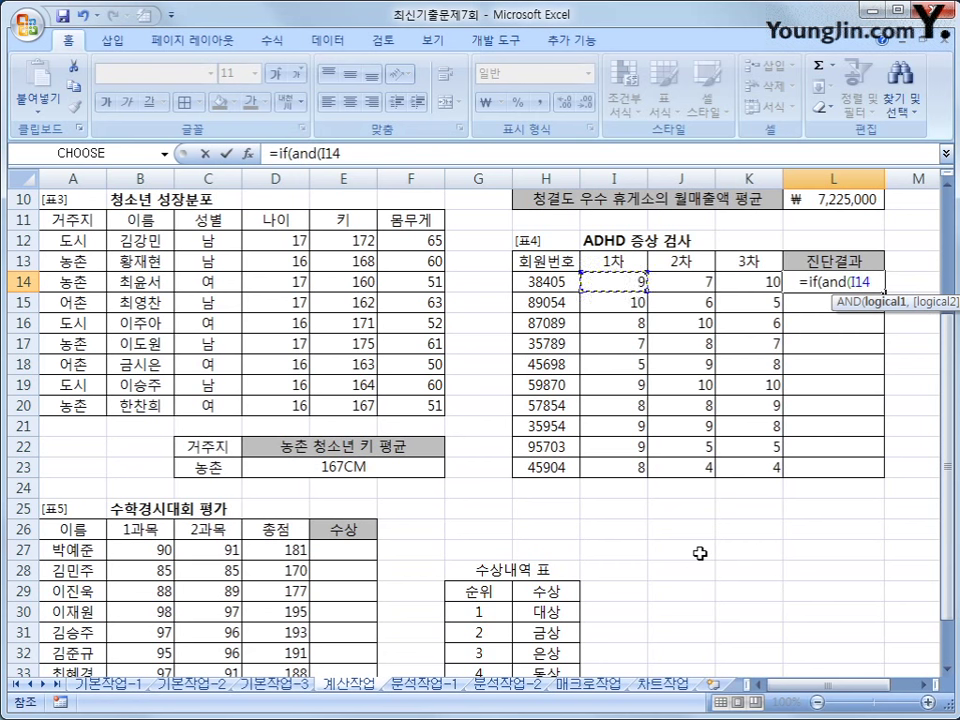
{"action": "type", "text": ">="}
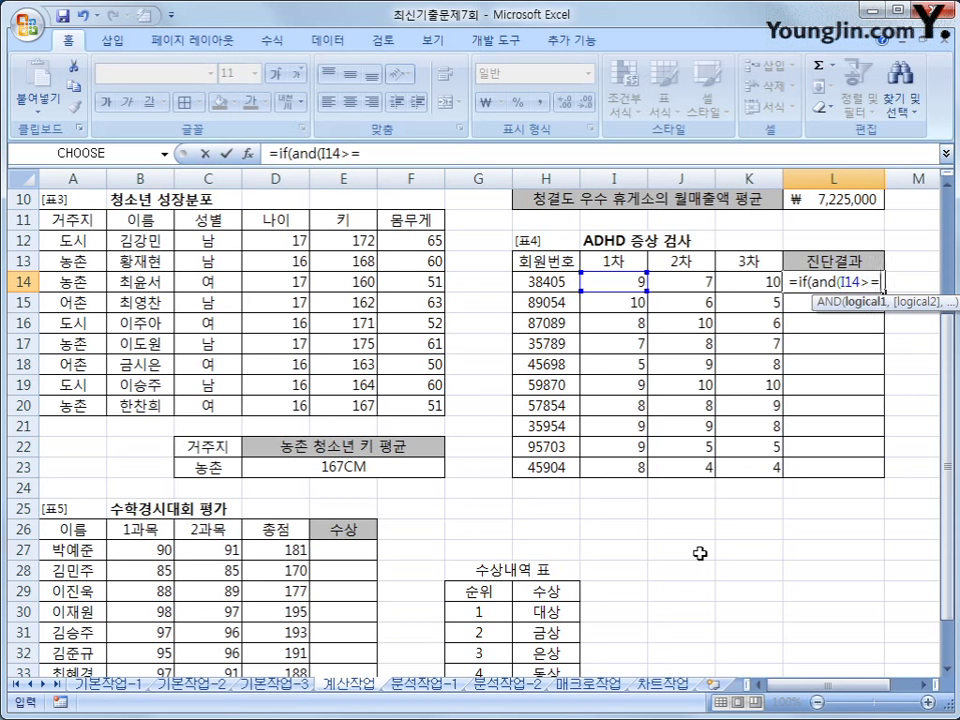
{"action": "type", "text": "7,"}
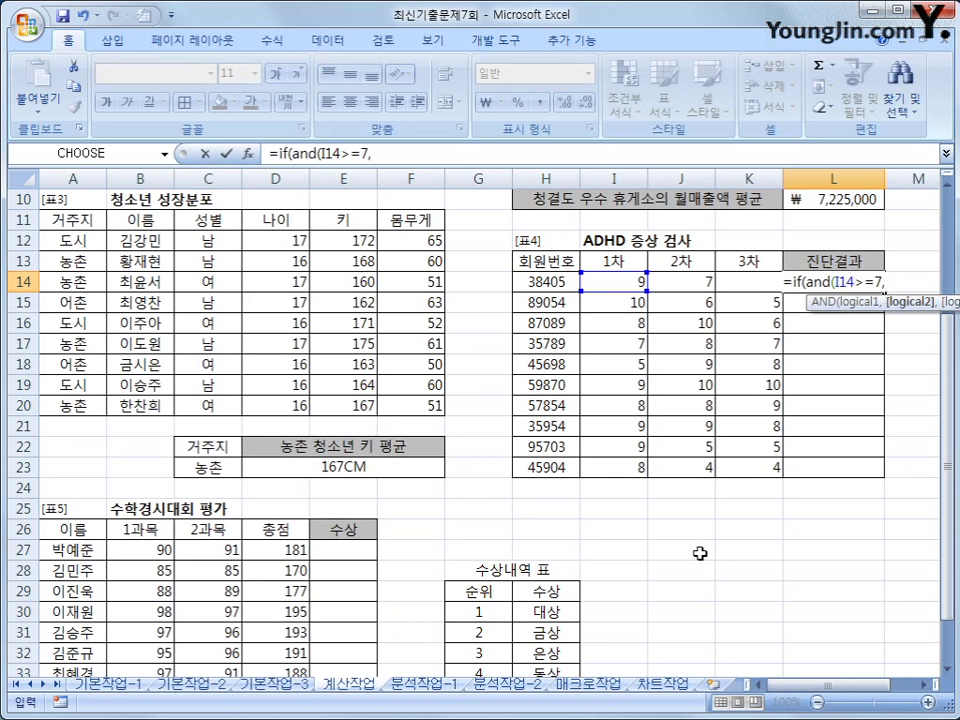
{"action": "left_click", "coordinate": [683, 283]}
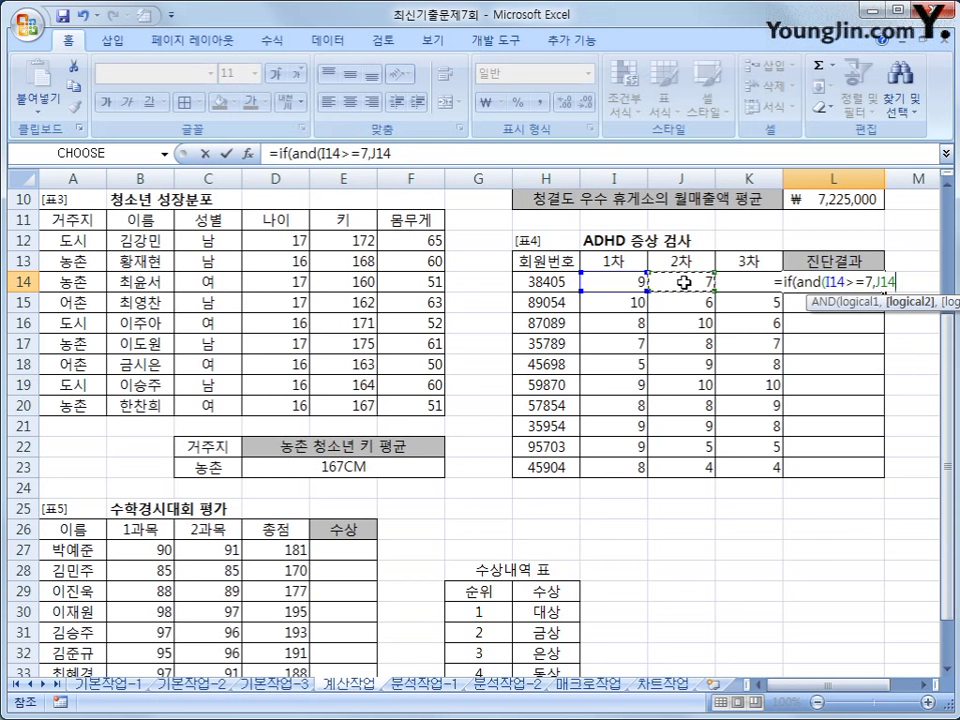
{"action": "type", "text": ">=7,"}
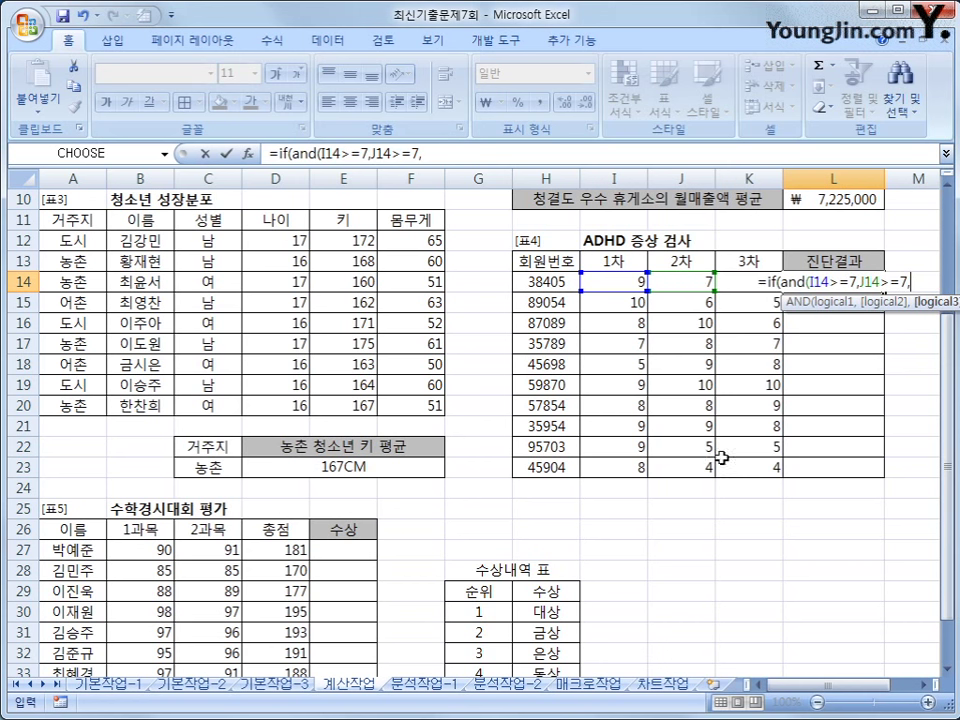
{"action": "key", "text": "Left"}
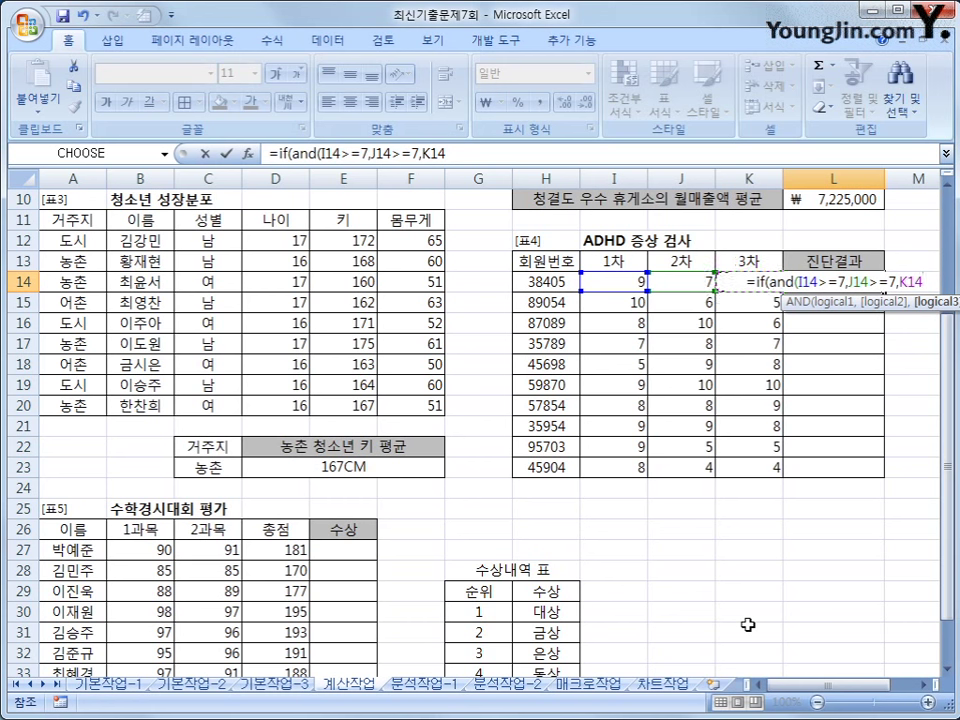
{"action": "type", "text": ">=7"}
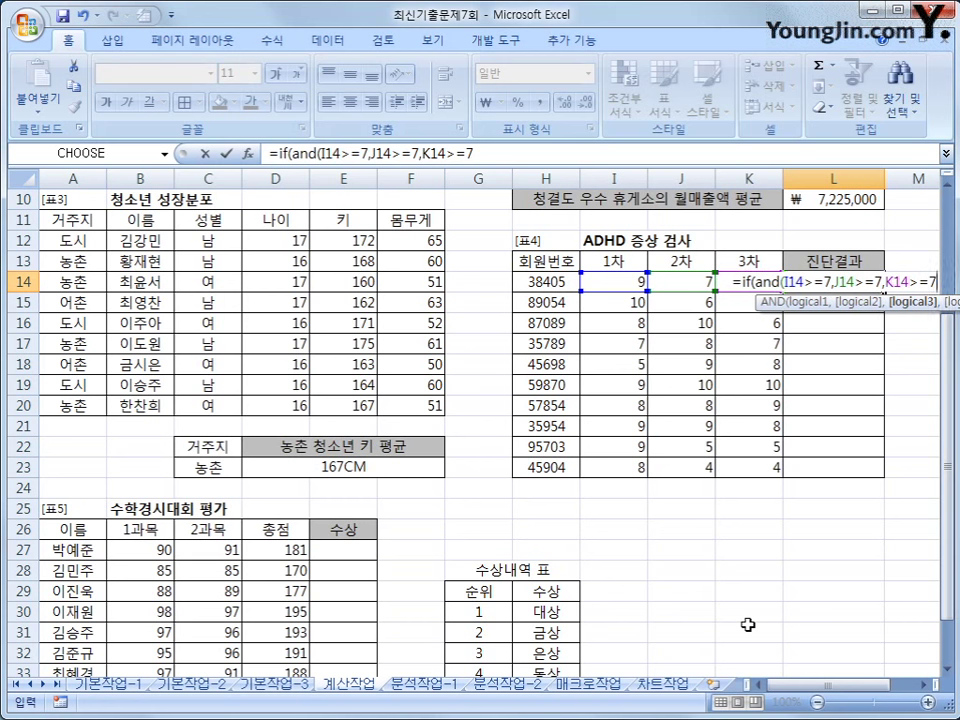
Add average(I14:K14)>=8 as the fourth AND condition in L14's formula and close the AND function
{"action": "type", "text": ","}
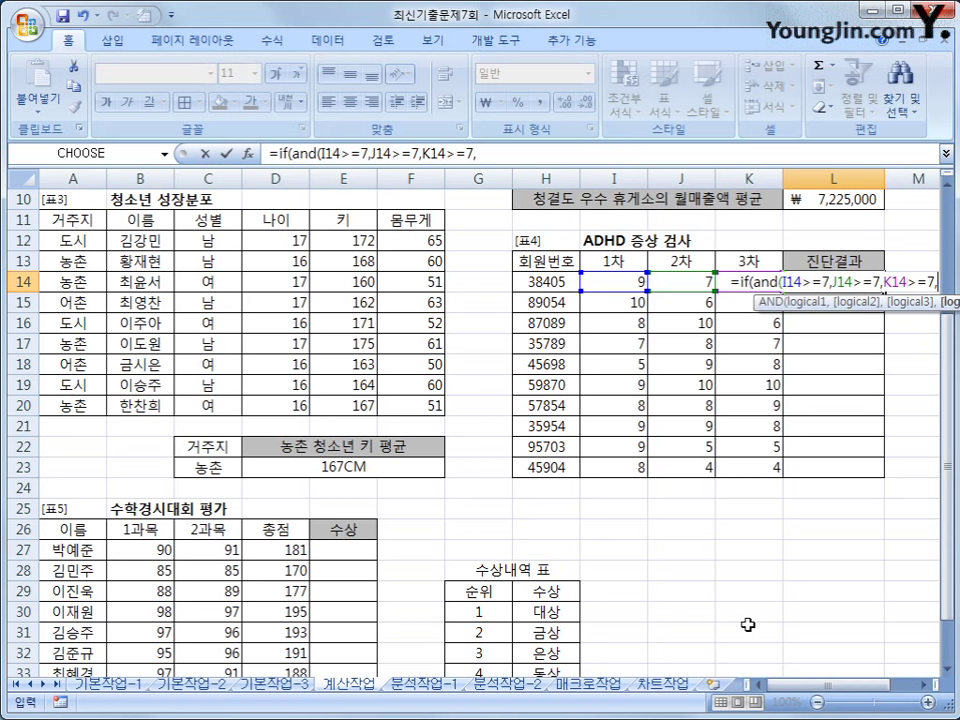
{"action": "type", "text": "av"}
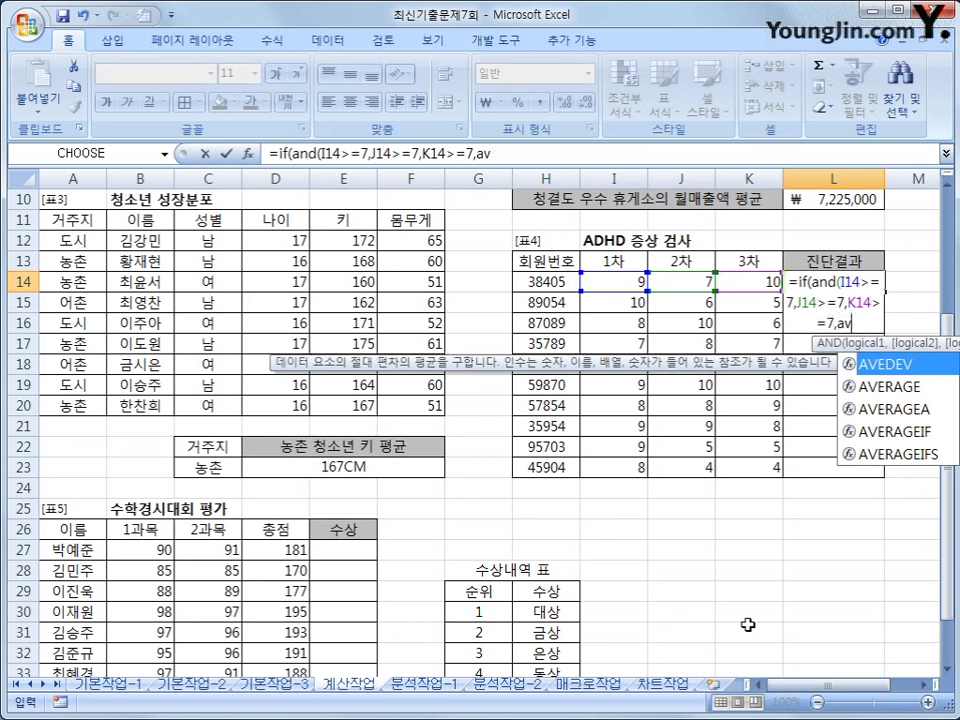
{"action": "type", "text": "erage("}
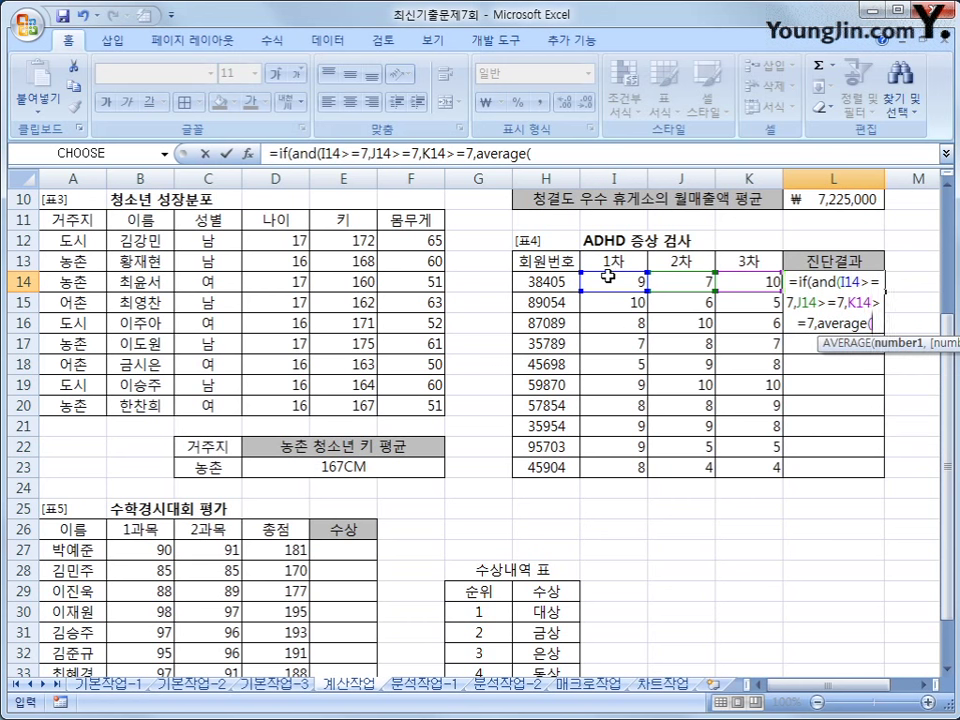
{"action": "left_click_drag", "start_coordinate": [610, 281], "coordinate": [733, 281]}
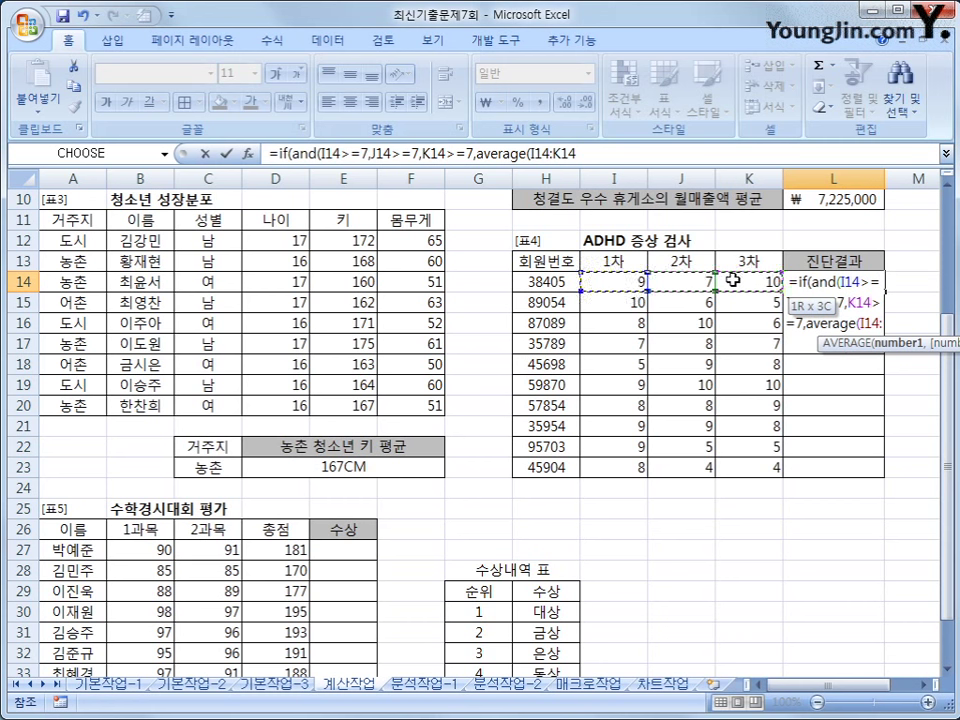
{"action": "type", "text": ")"}
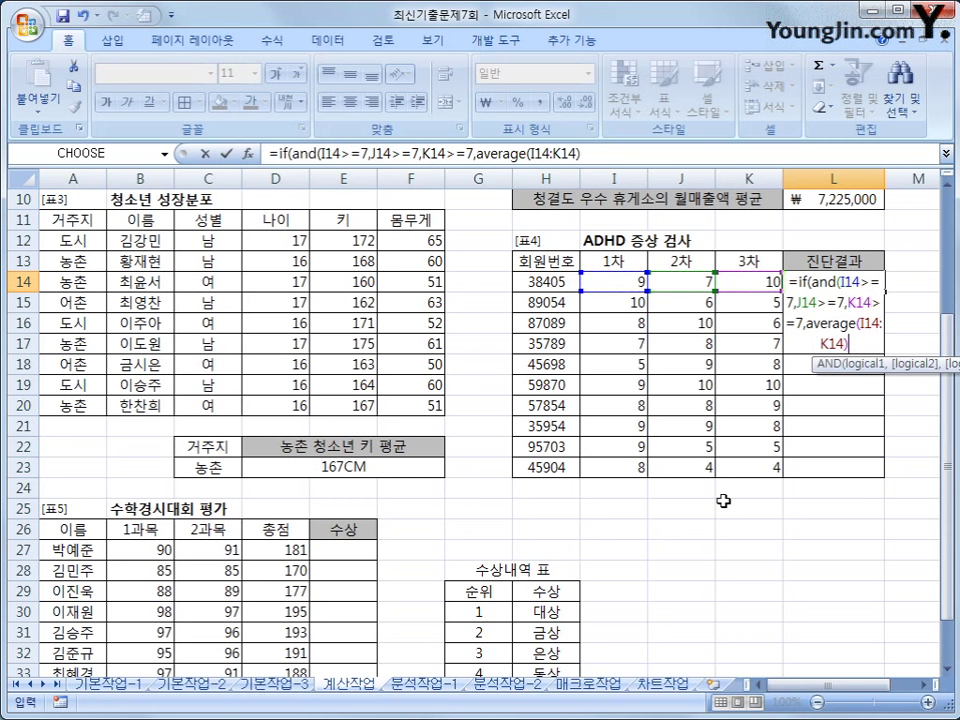
{"action": "type", "text": ">=8"}
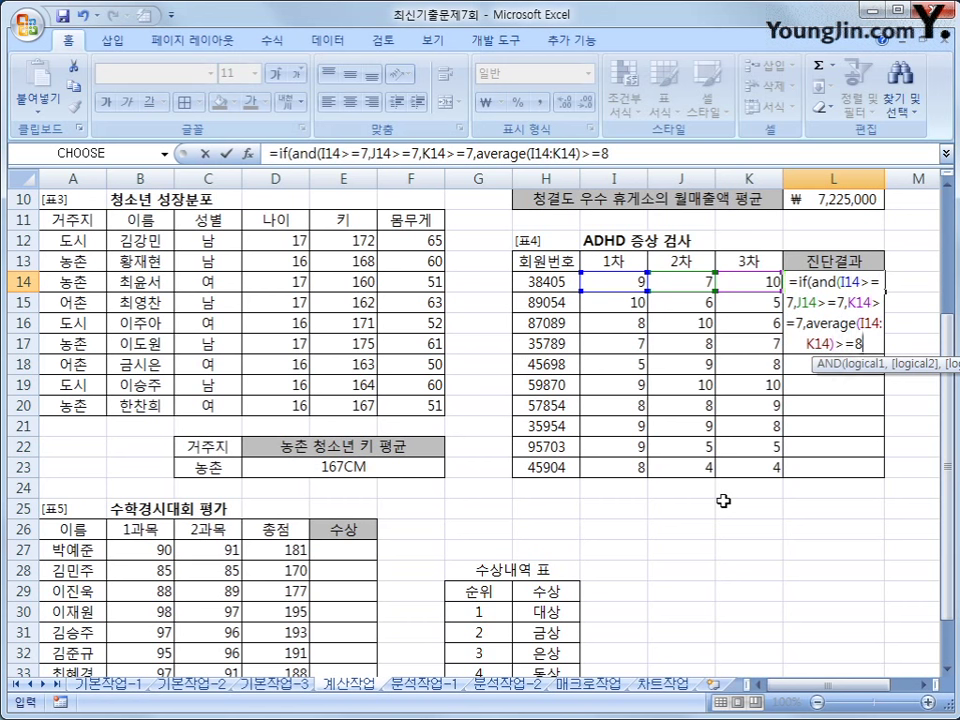
{"action": "type", "text": ")"}
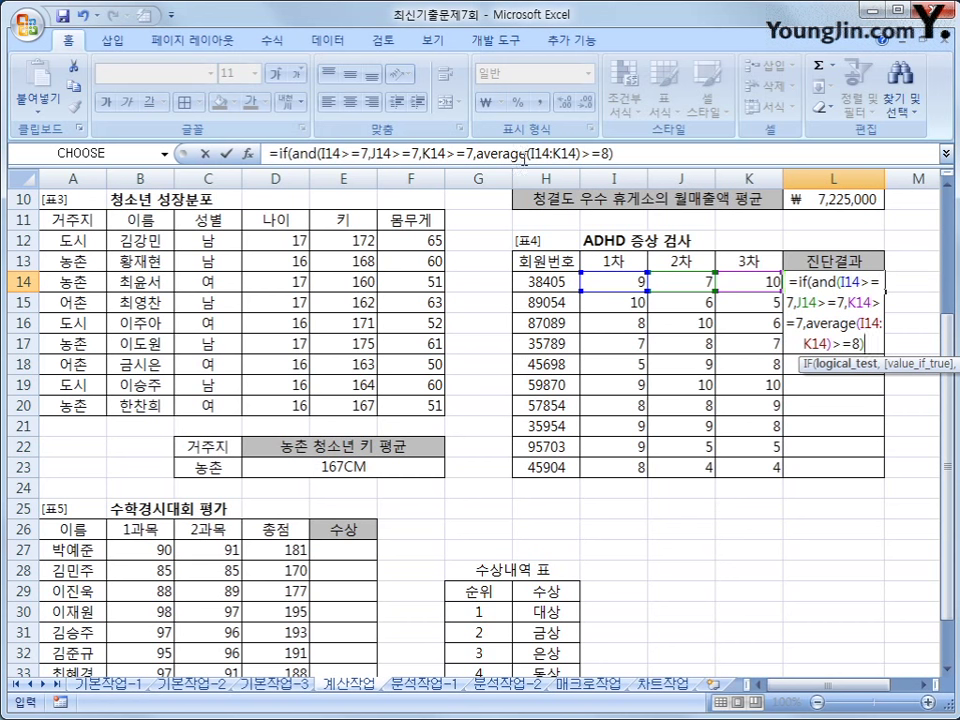
Complete L14's IF formula to return "ADHD" when all conditions are met and an empty string "" otherwise
{"action": "left_click", "coordinate": [622, 155]}
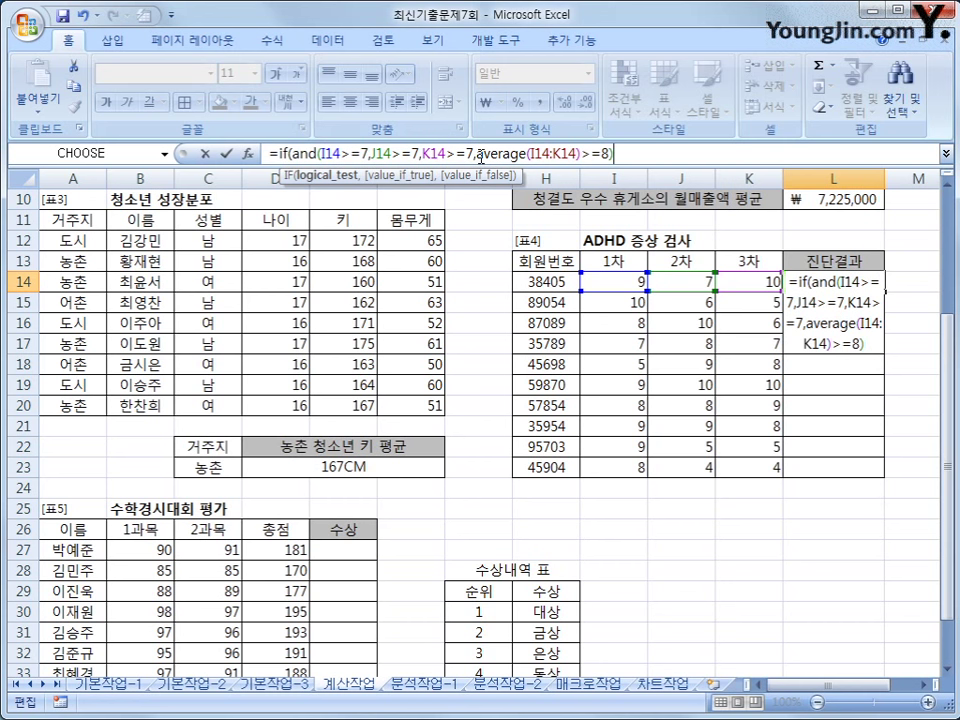
{"action": "type", "text": ","}
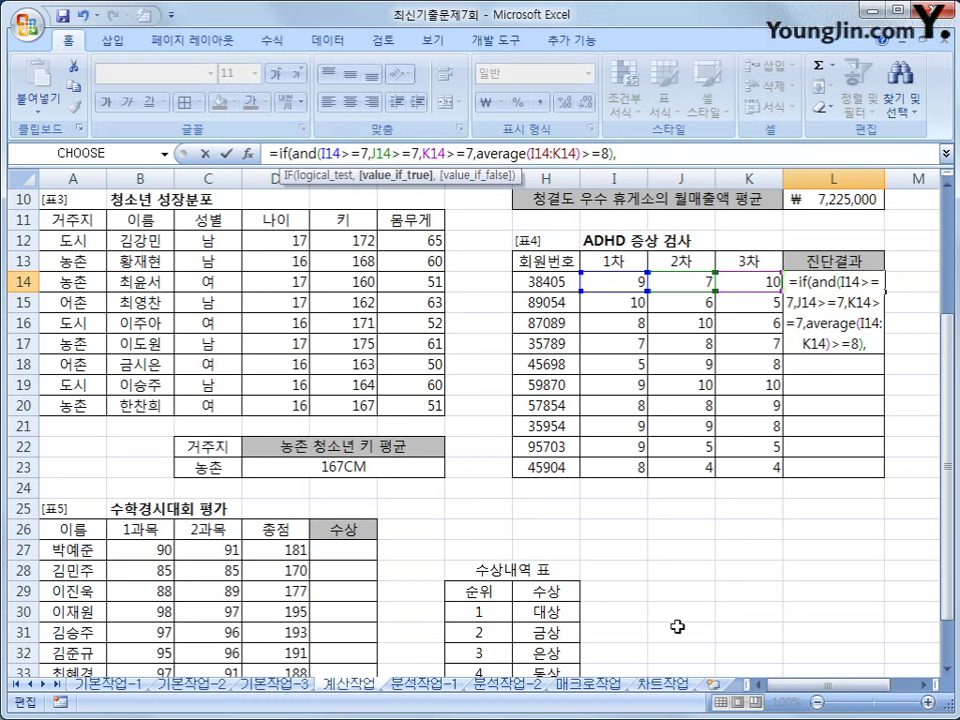
{"action": "type", "text": "\""}
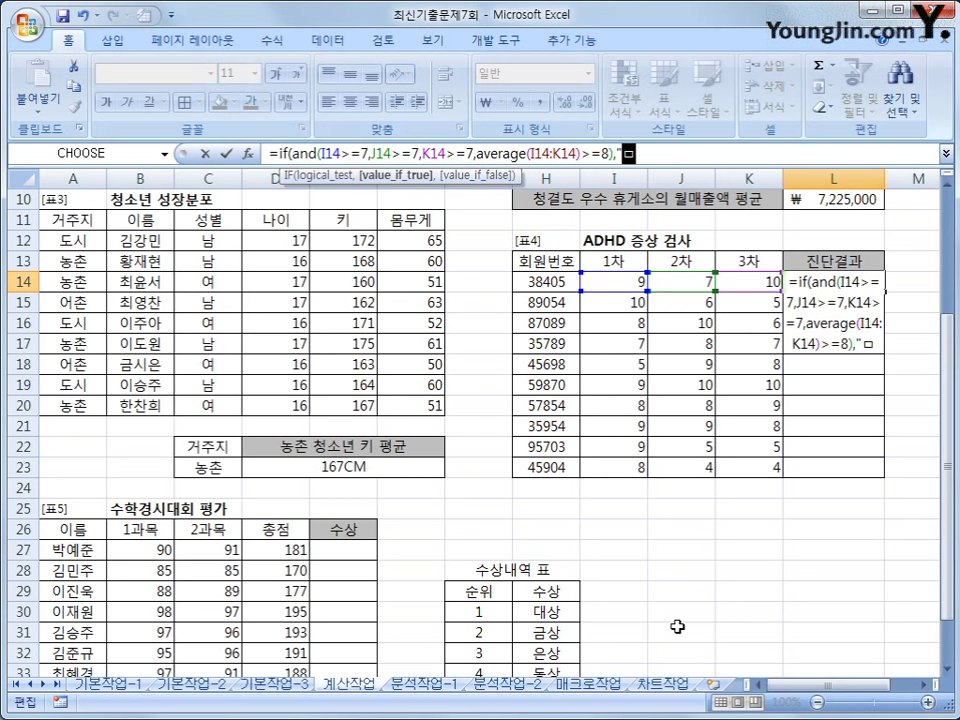
{"action": "type", "text": "A"}
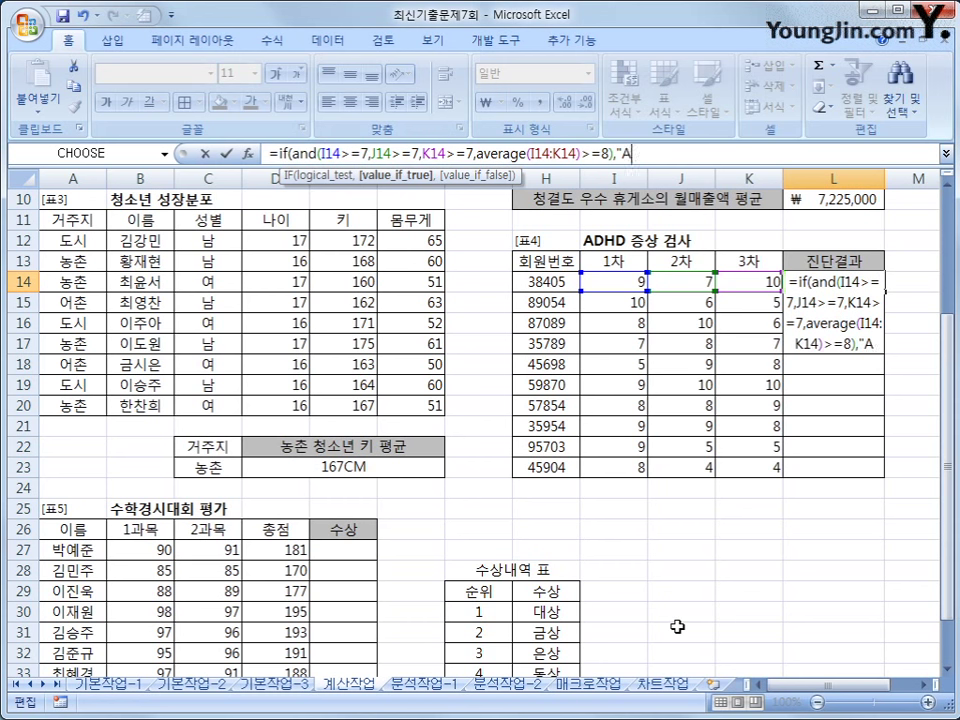
{"action": "type", "text": "DHD"}
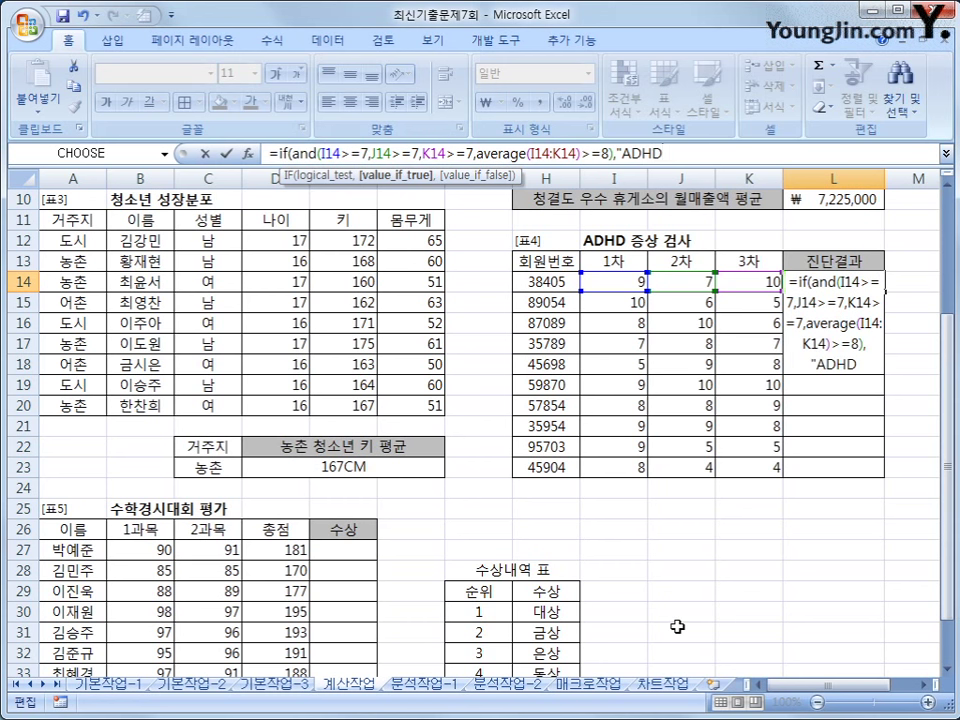
{"action": "type", "text": "\","}
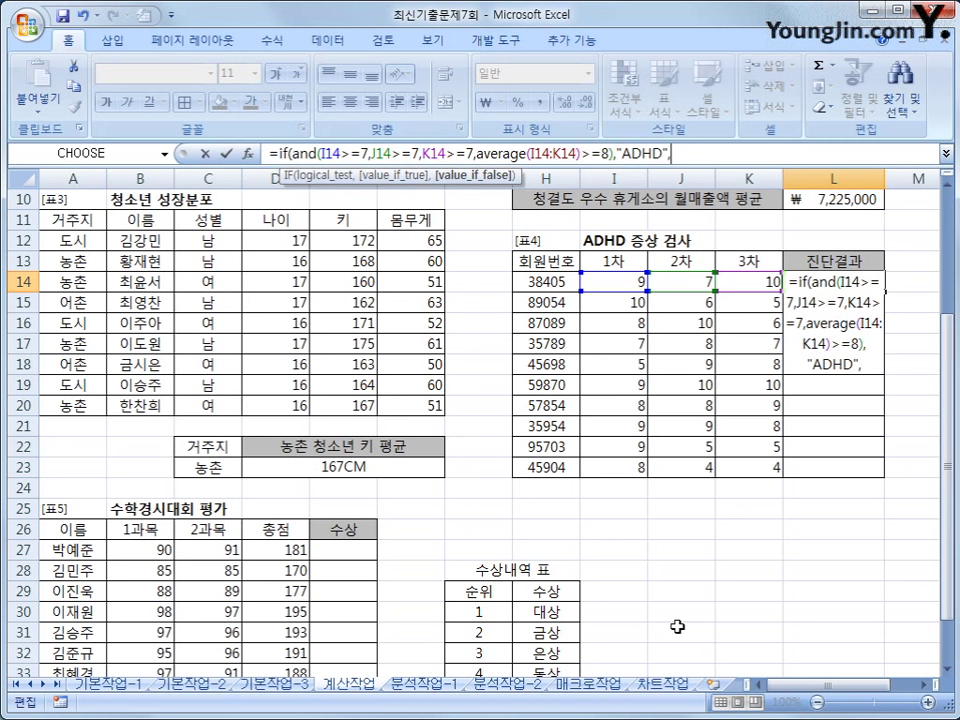
{"action": "type", "text": "\""}
{"action": "type", "text": "\""}
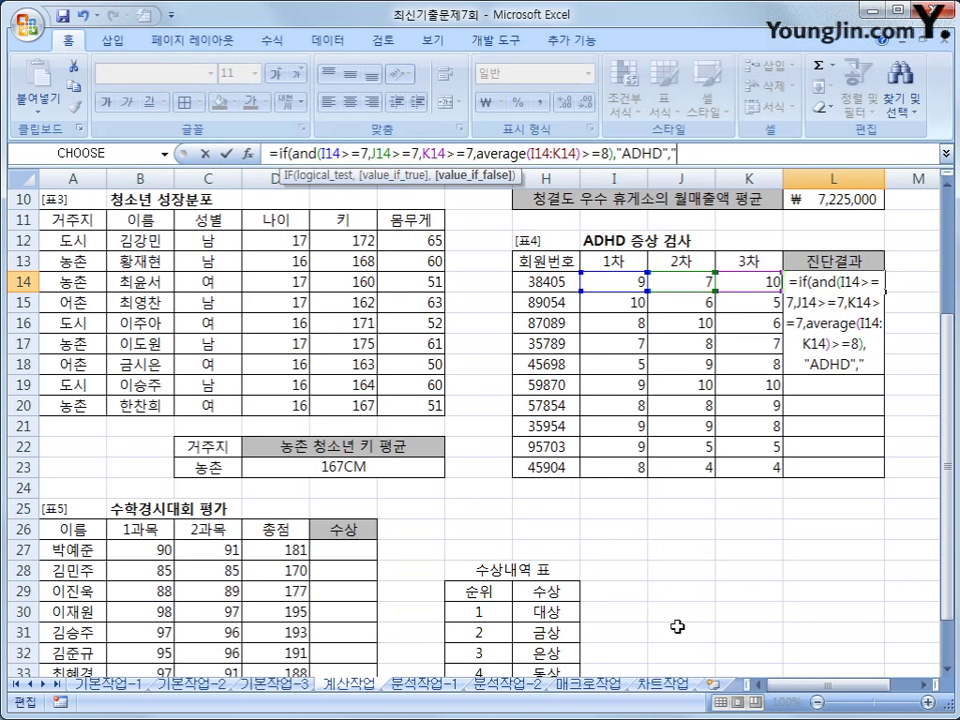
{"action": "type", "text": ")"}
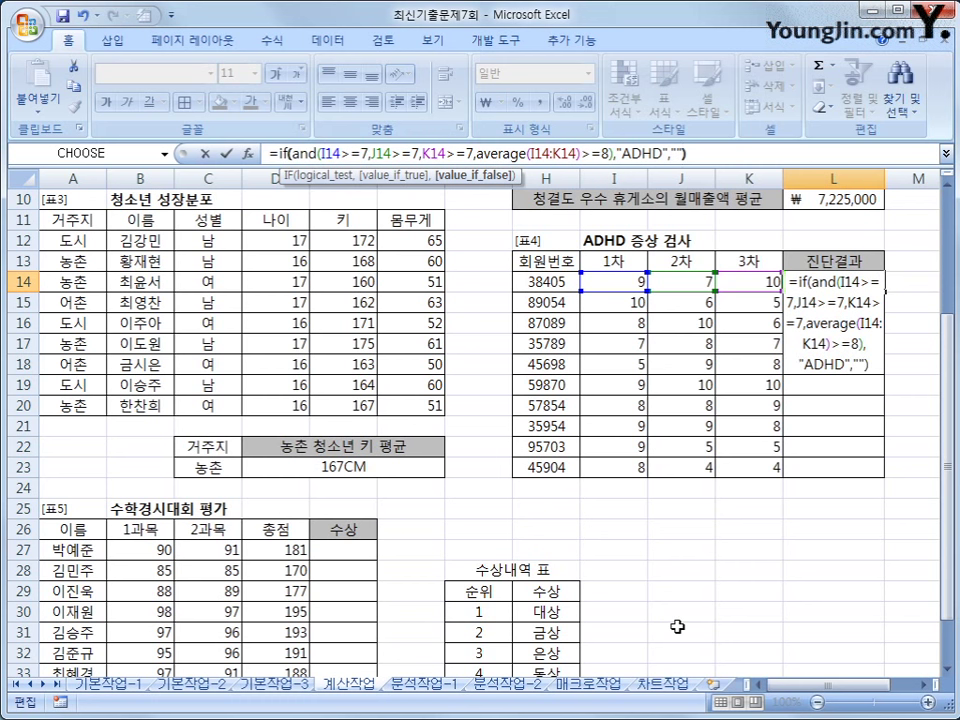
{"action": "key", "text": "Return"}
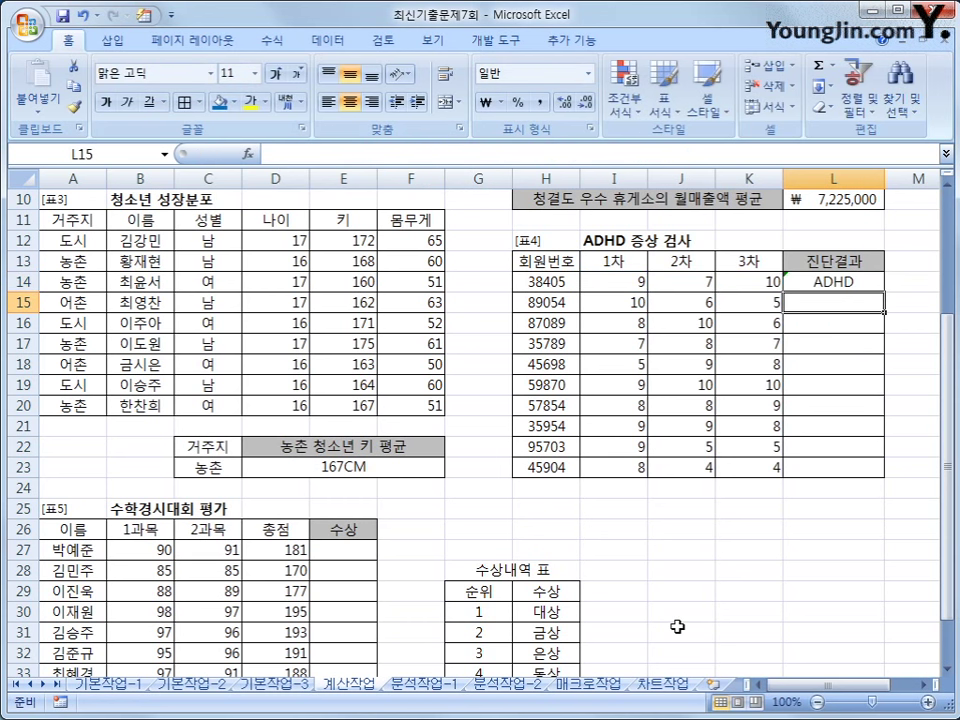
Fill the 진단결과 formula from L14 down to L23 and ignore the error flags on those cells
{"action": "left_click", "coordinate": [864, 282]}
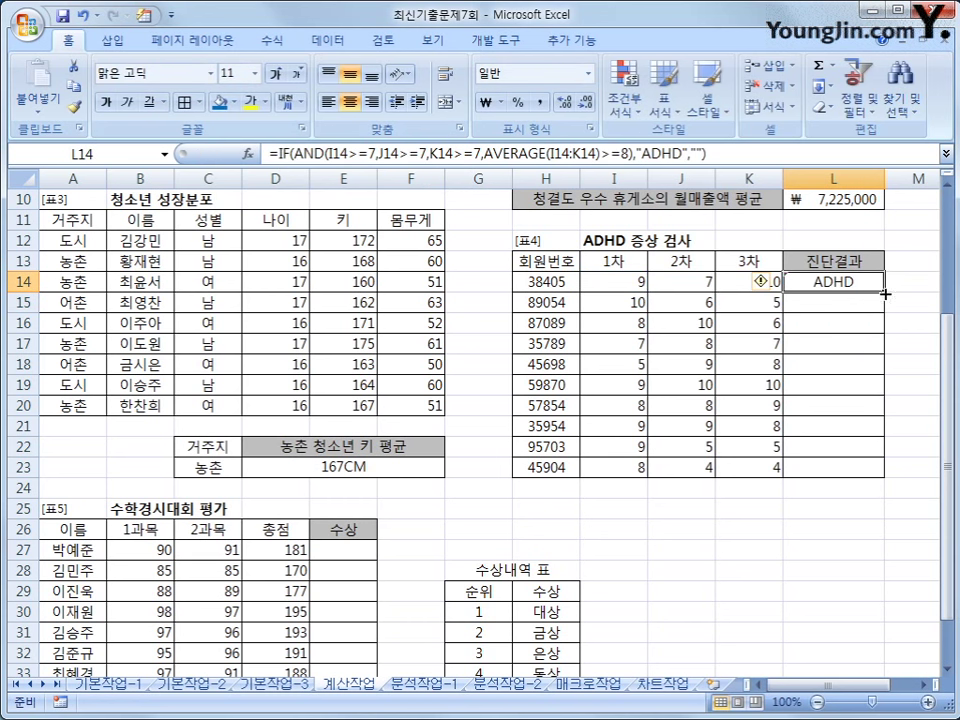
{"action": "left_click_drag", "start_coordinate": [885, 294], "coordinate": [887, 474]}
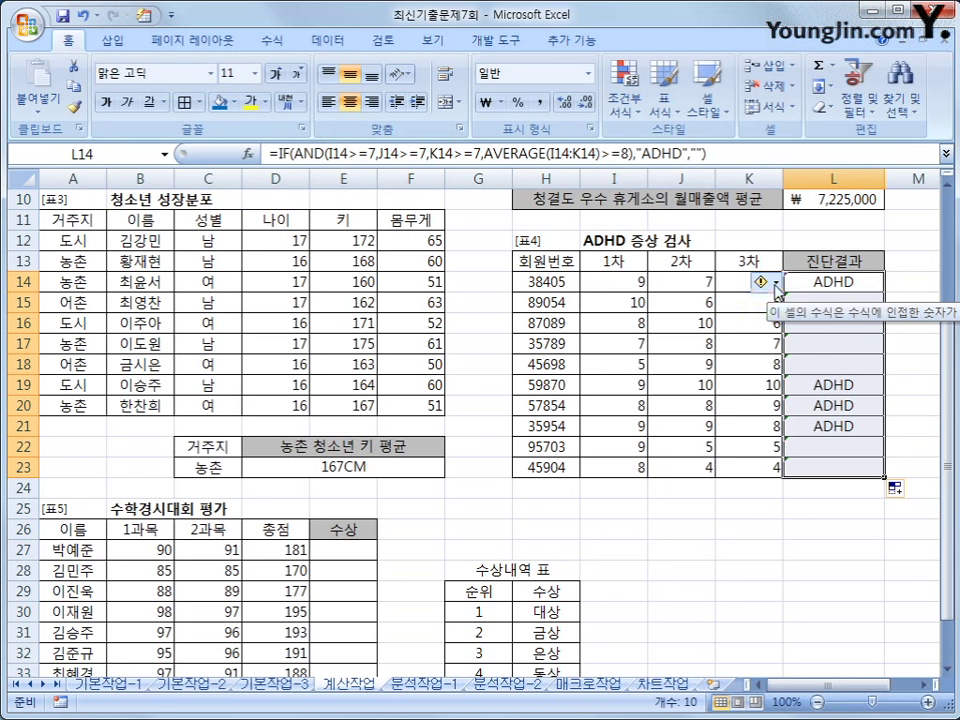
{"action": "left_click", "coordinate": [776, 284]}
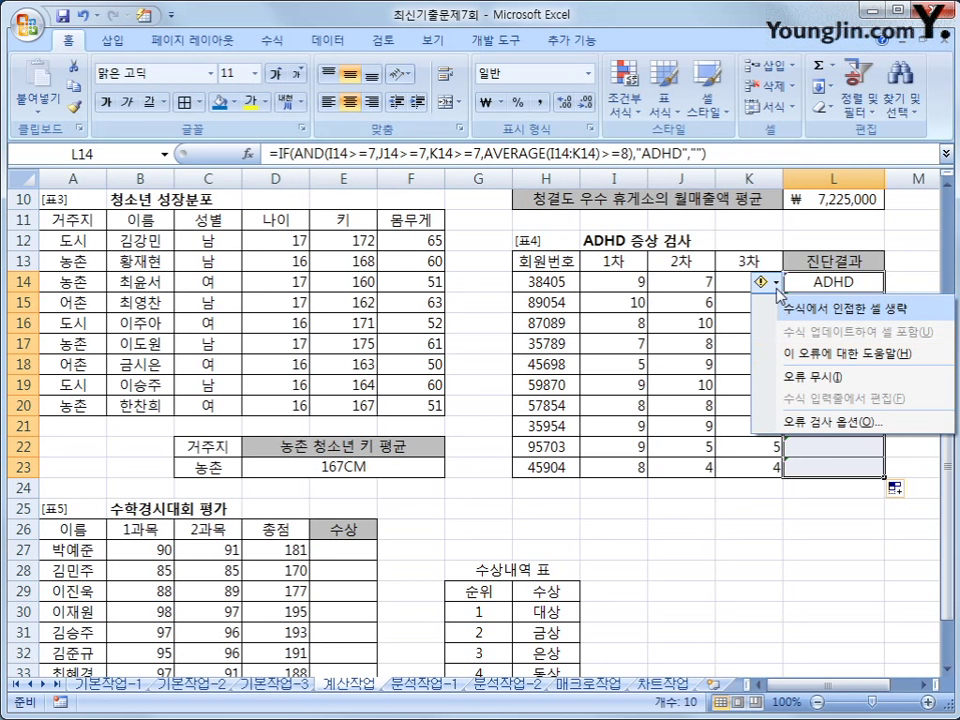
{"action": "left_click", "coordinate": [775, 380]}
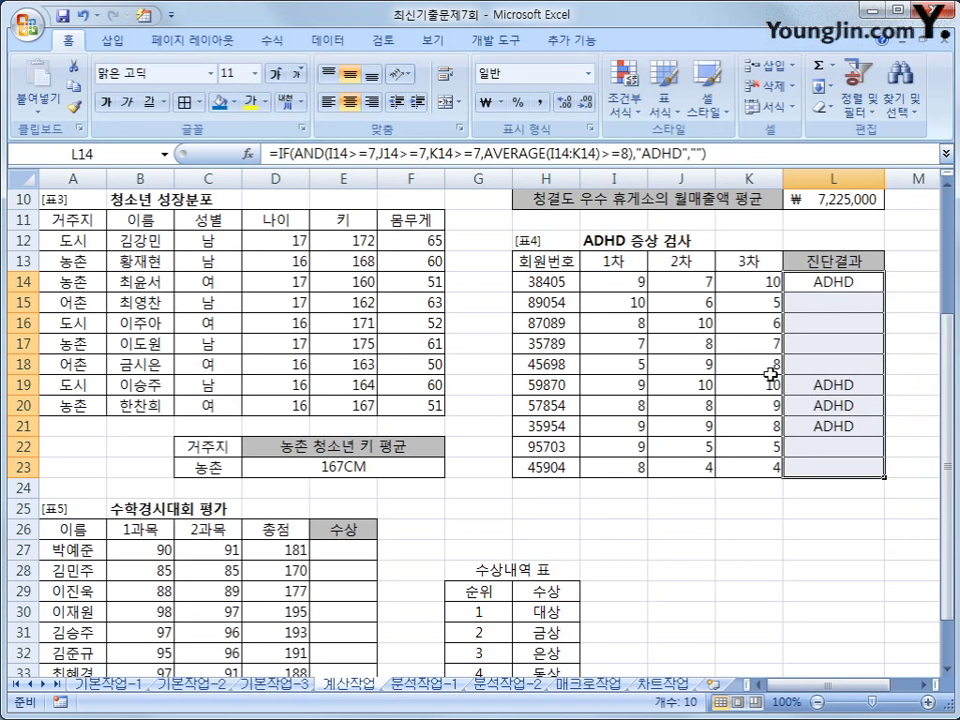
{"action": "left_click", "coordinate": [821, 465]}
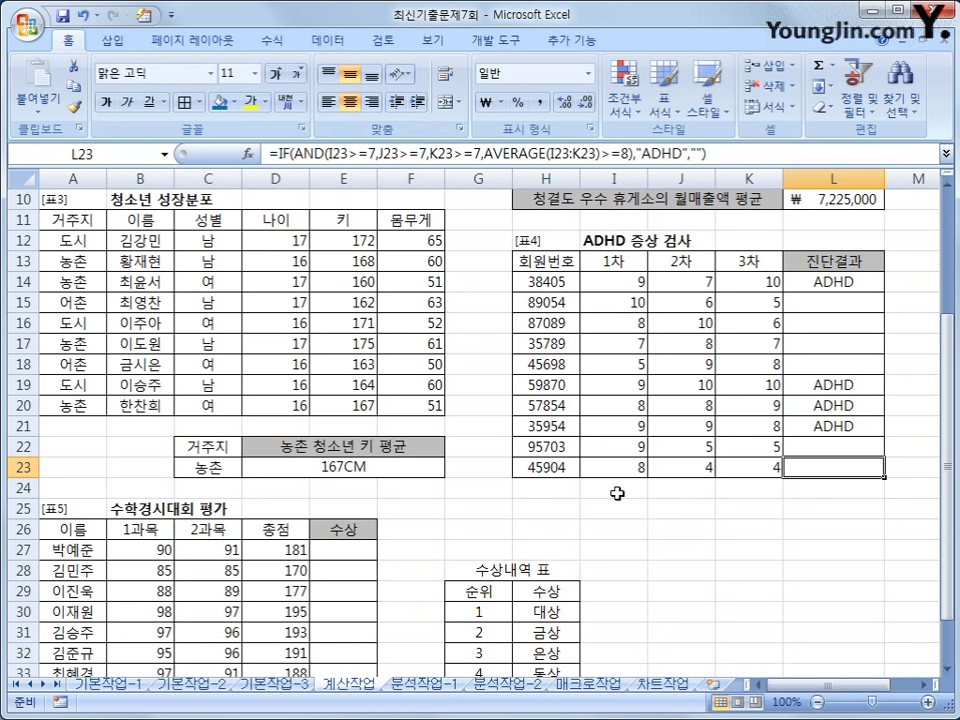
Insert a CHOOSE function in the first 수상 cell E27 of [표5] and begin its Index_num with rank(D27
{"action": "scroll", "coordinate": [615, 491], "scroll_direction": "down", "scroll_amount": 4}
{"action": "left_click", "coordinate": [347, 300]}
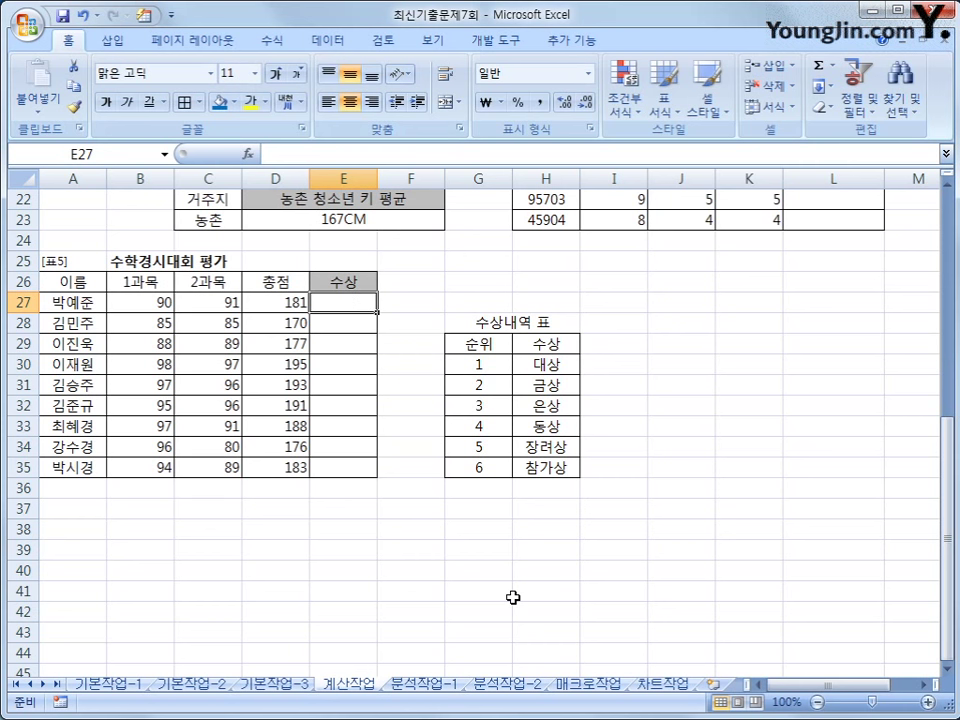
{"action": "left_click", "coordinate": [272, 40]}
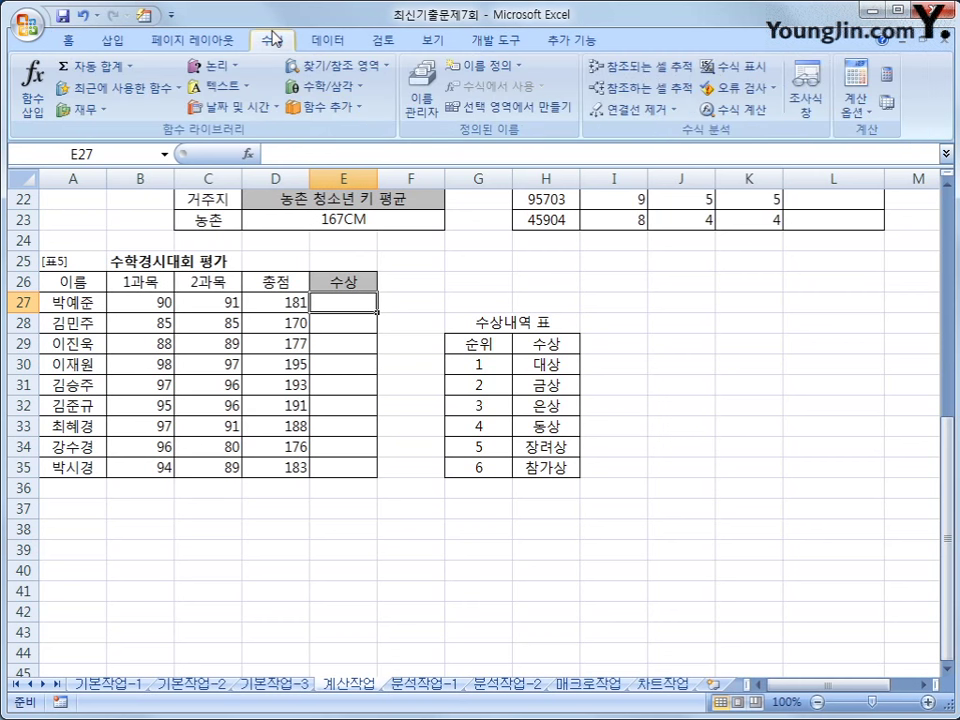
{"action": "left_click", "coordinate": [333, 65]}
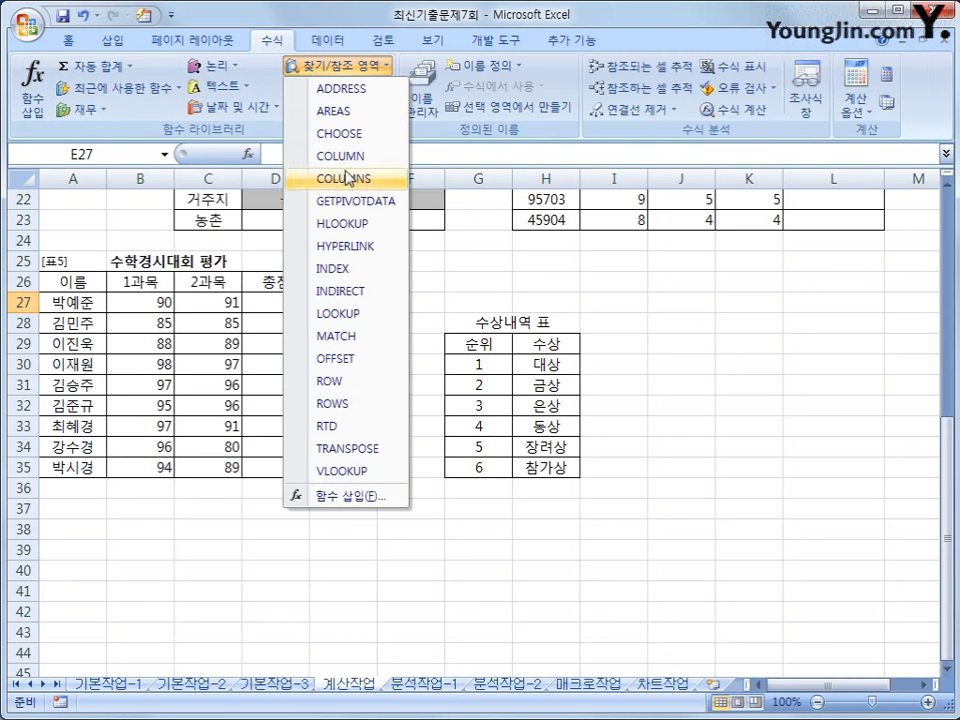
{"action": "left_click", "coordinate": [362, 134]}
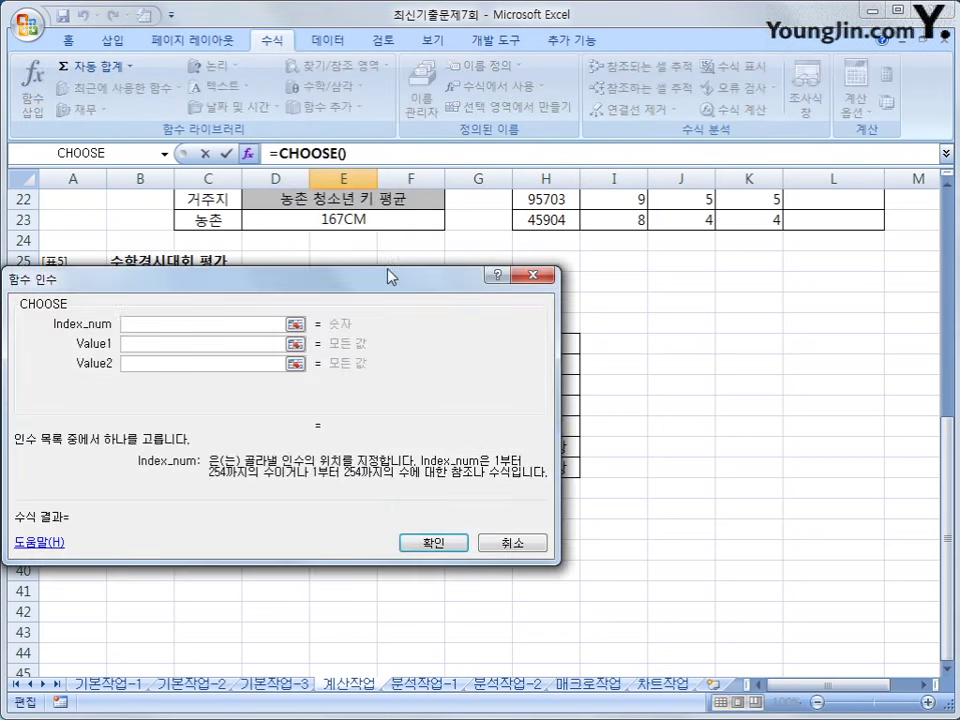
{"action": "left_click_drag", "start_coordinate": [388, 271], "coordinate": [558, 384]}
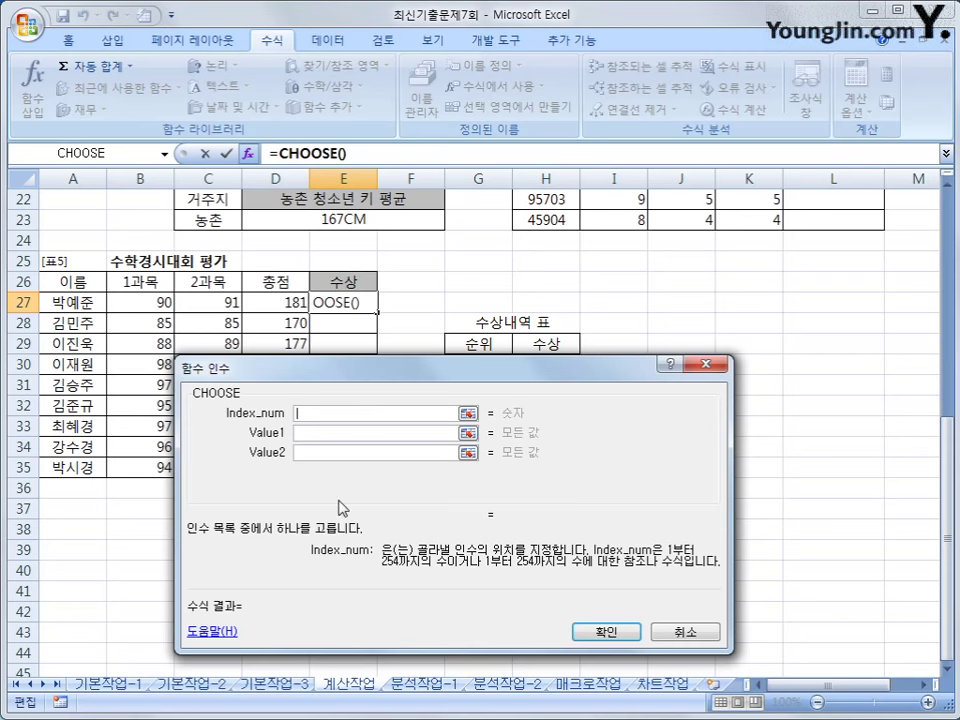
{"action": "type", "text": "rank("}
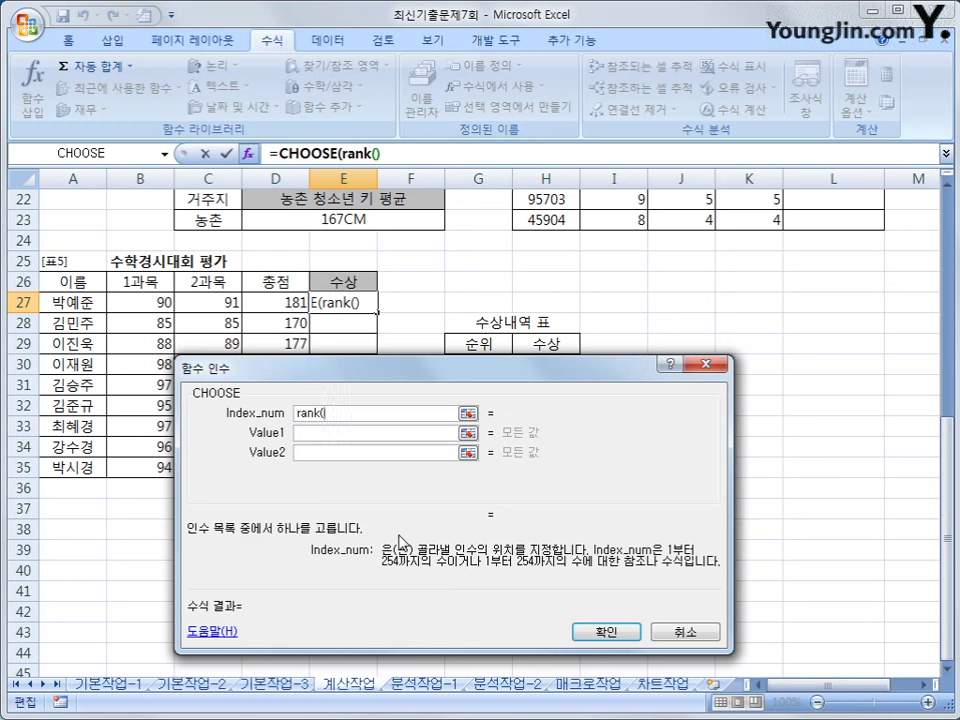
{"action": "left_click", "coordinate": [290, 301]}
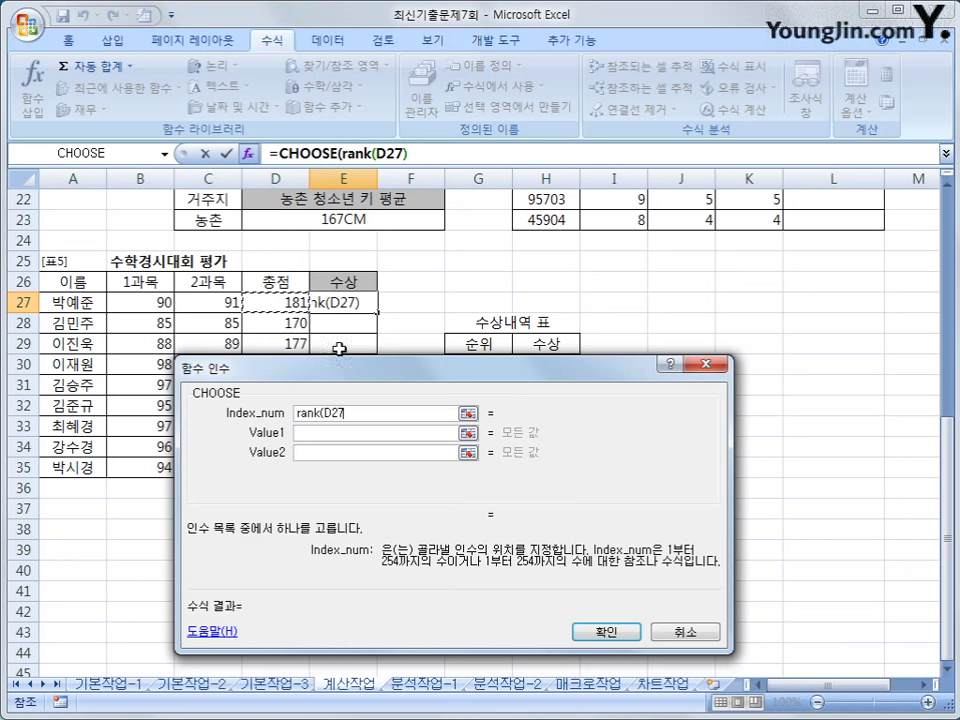
Complete the RANK argument in Index_num with the absolute 총점 range $D$27:$D$35
{"action": "left_click_drag", "start_coordinate": [360, 376], "coordinate": [535, 214]}
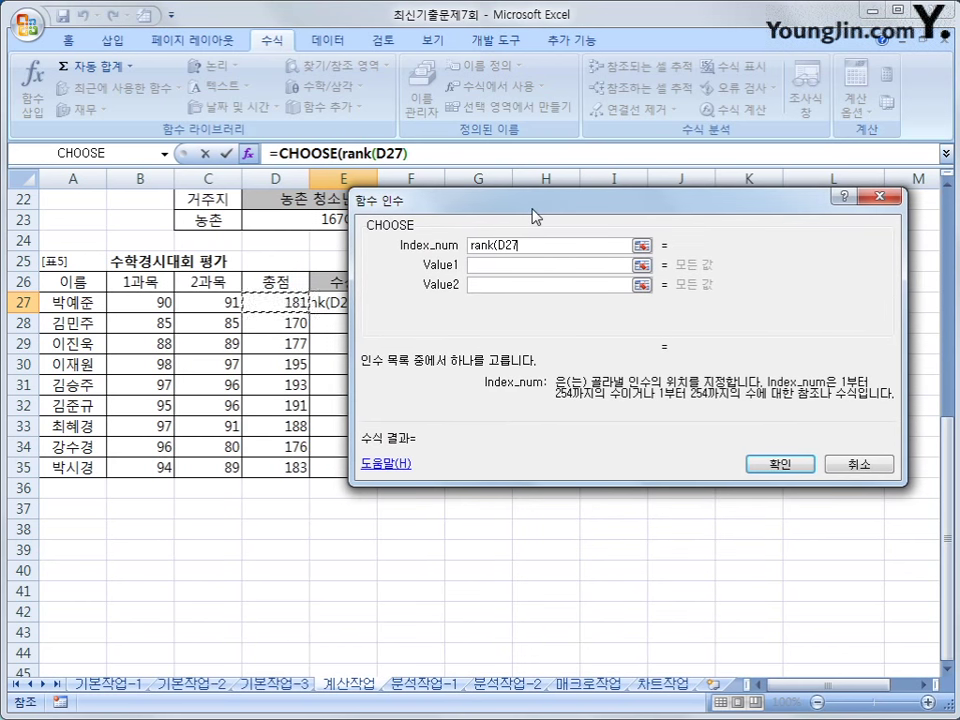
{"action": "type", "text": ",D27"}
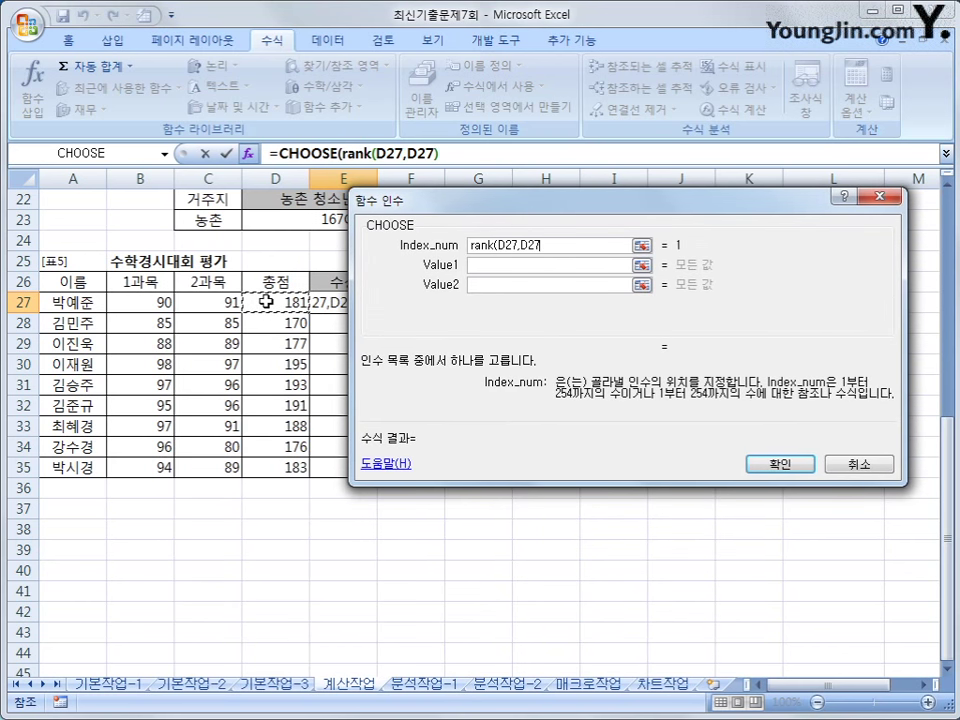
{"action": "left_click_drag", "start_coordinate": [266, 302], "coordinate": [267, 460]}
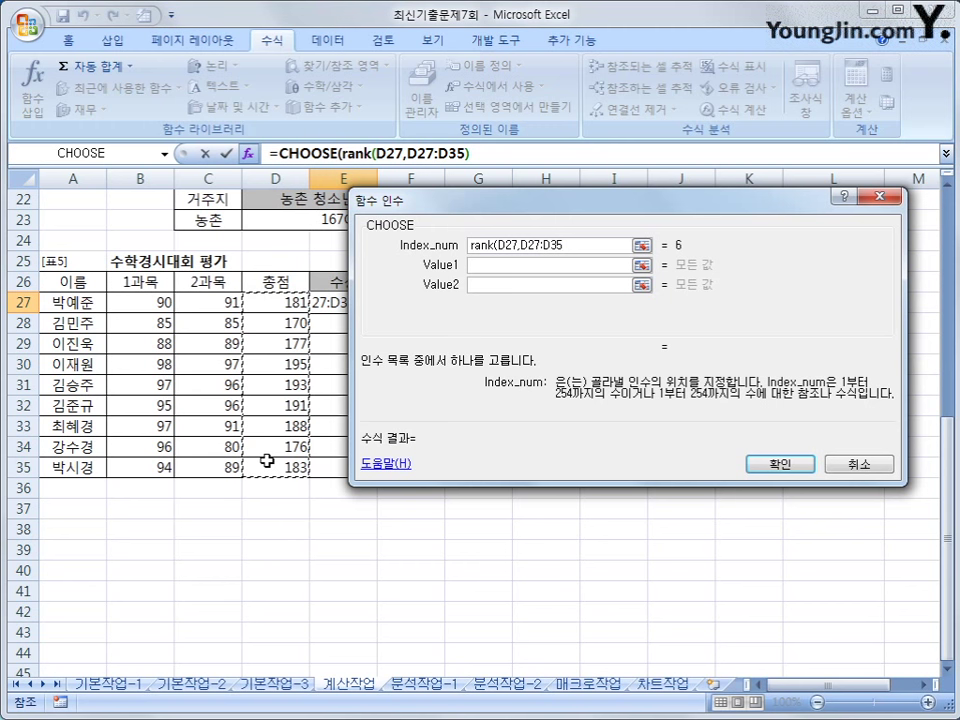
{"action": "key", "text": "F4"}
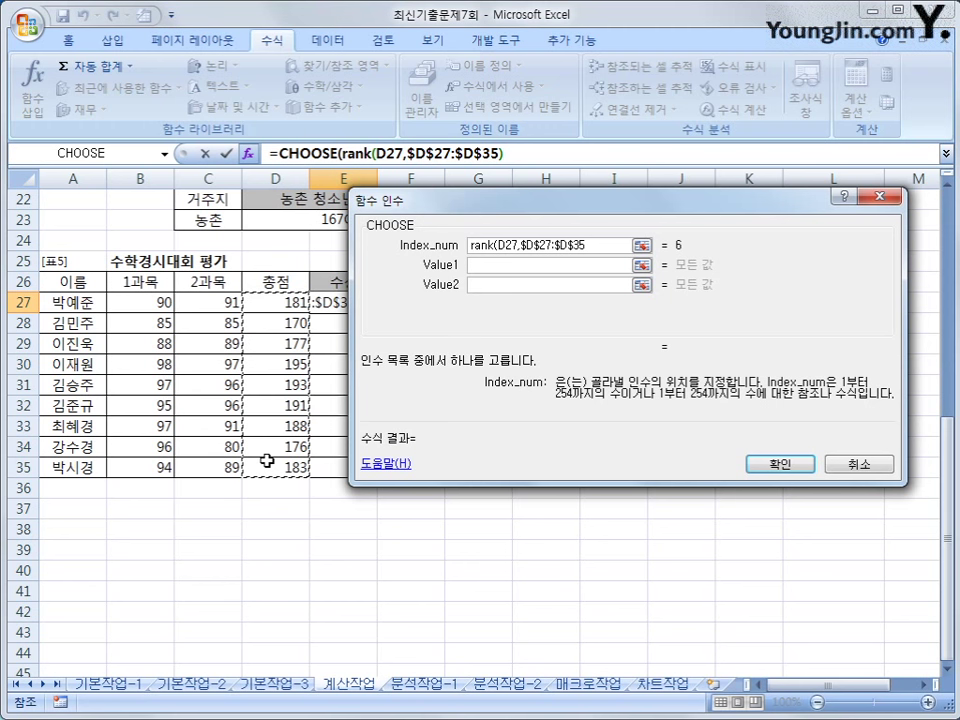
{"action": "type", "text": ")"}
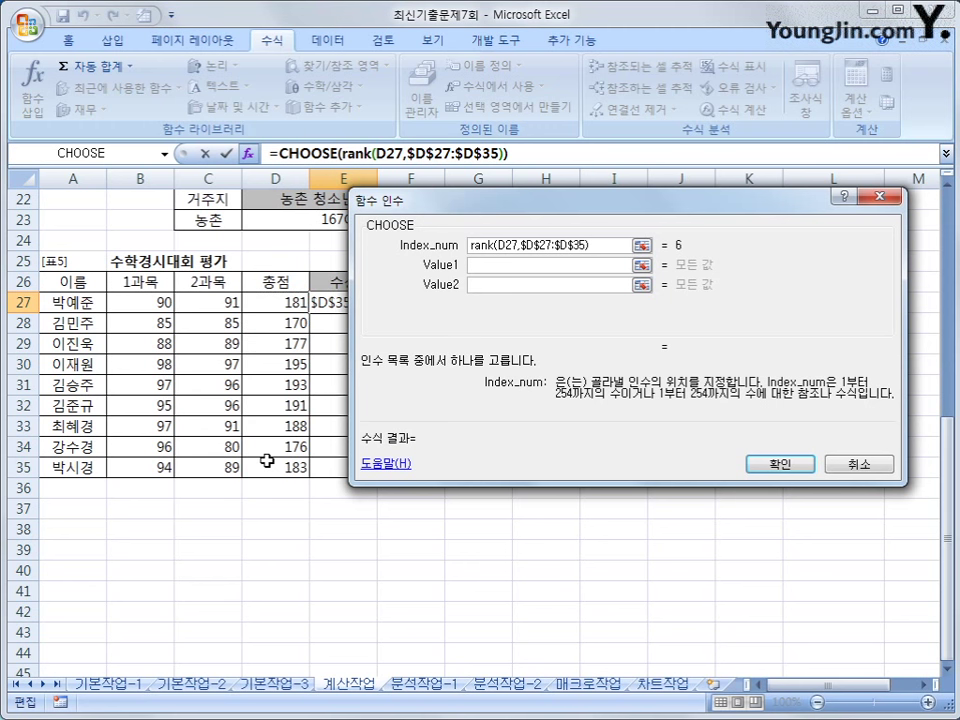
{"action": "key", "text": "Tab"}
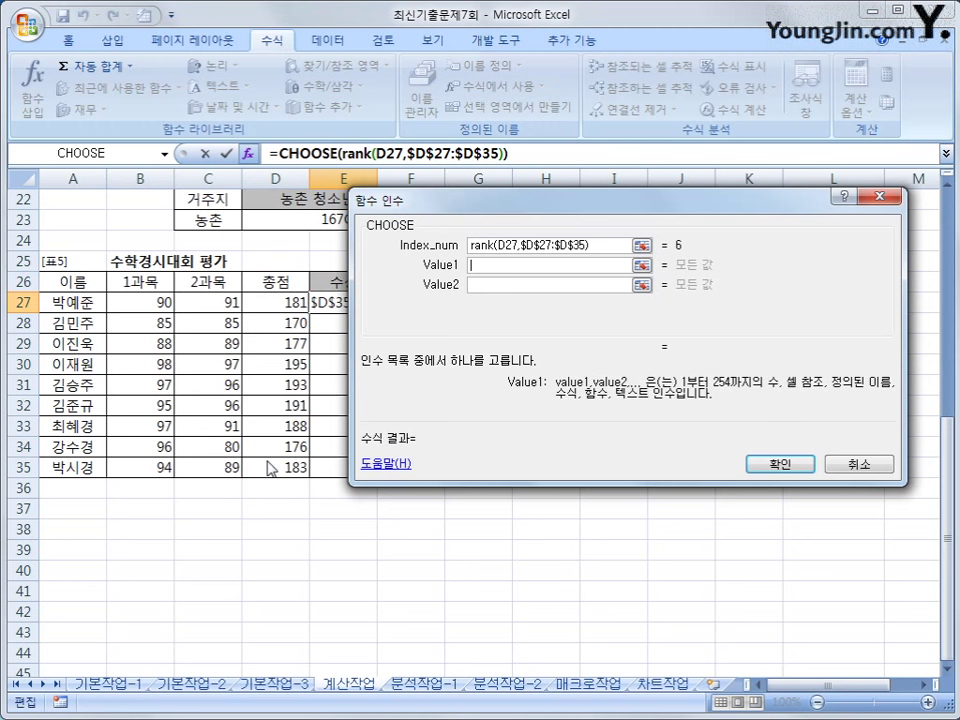
Enter 대상, 금상 and 은상 as Value1 to Value3 of the CHOOSE function
{"action": "type", "text": "eo"}
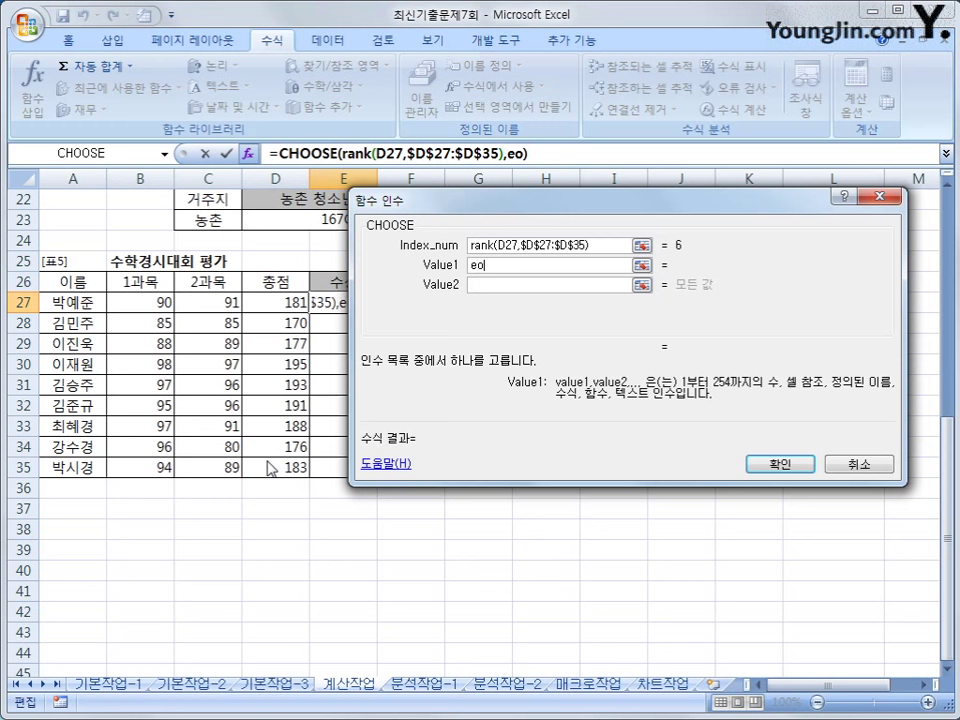
{"action": "key", "text": "BackSpace"}
{"action": "key", "text": "BackSpace"}
{"action": "type", "text": "대상"}
{"action": "key", "text": "Tab"}
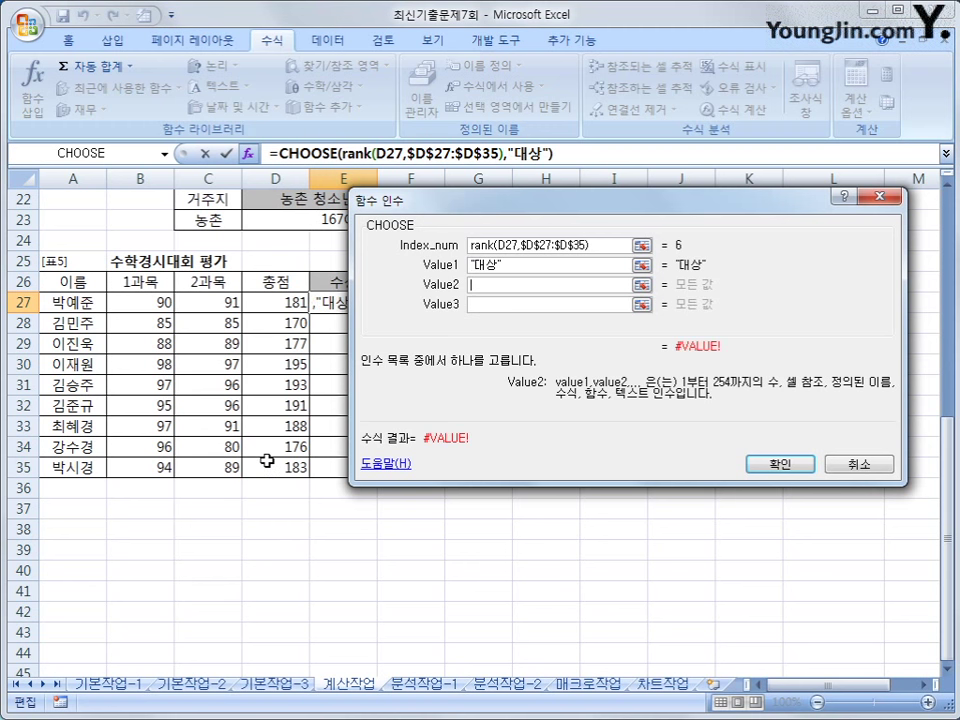
{"action": "type", "text": "금상"}
{"action": "key", "text": "Tab"}
{"action": "type", "text": "은상"}
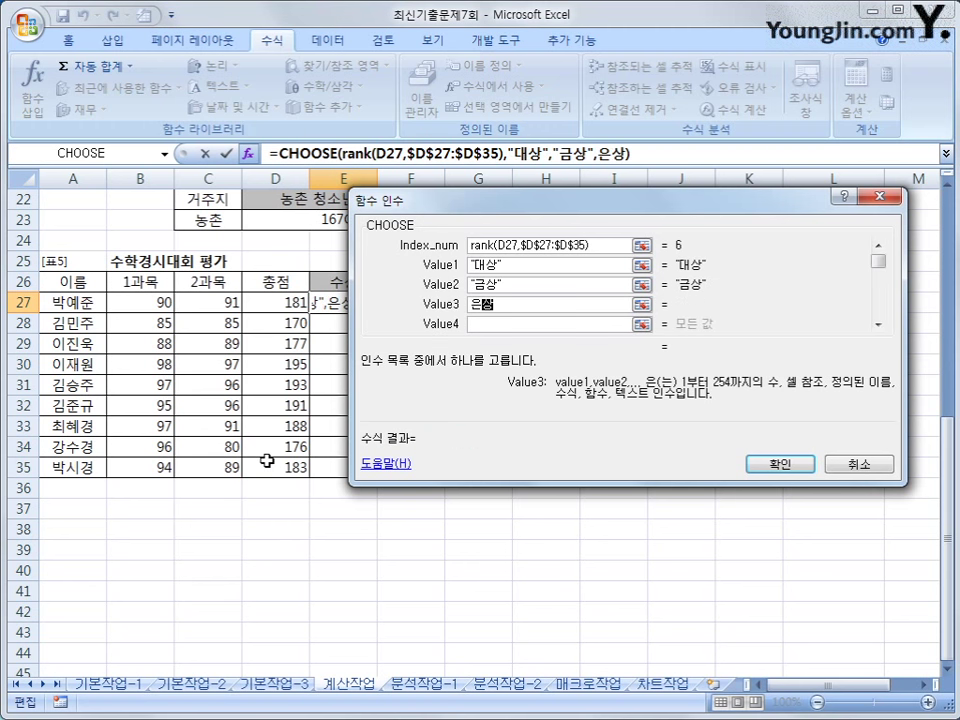
Enter 동상, 장려상 and 참가상 as Value4 to Value6, and fill the finished CHOOSE formula from E27 down to E35
{"action": "key", "text": "Tab"}
{"action": "type", "text": "동상"}
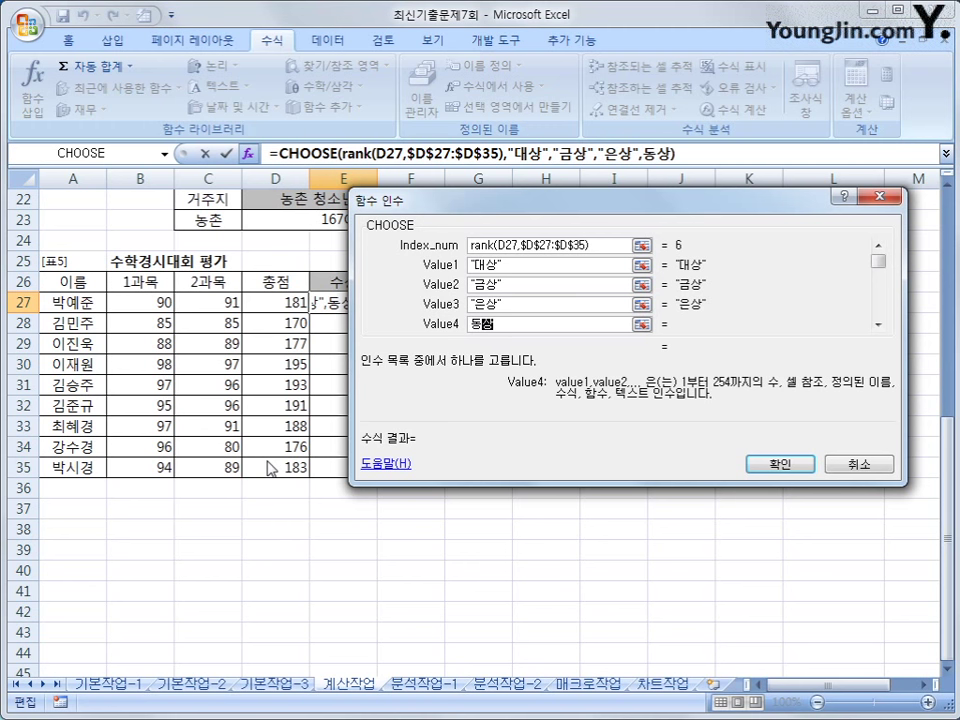
{"action": "key", "text": "Tab"}
{"action": "type", "text": "장려상"}
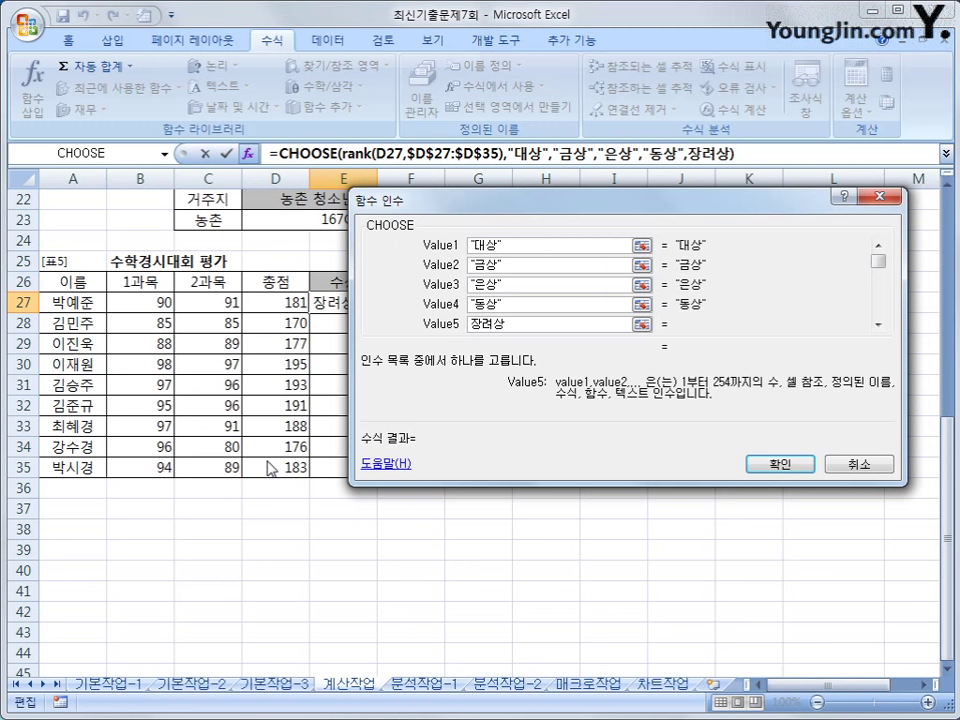
{"action": "key", "text": "Tab"}
{"action": "type", "text": "참가상"}
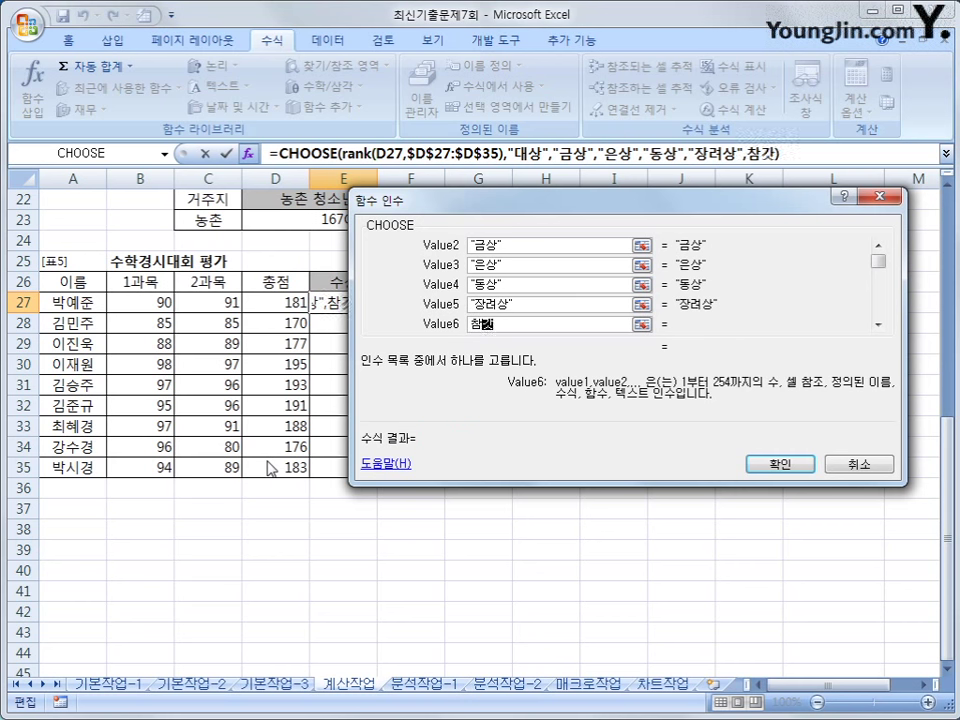
{"action": "key", "text": "Return"}
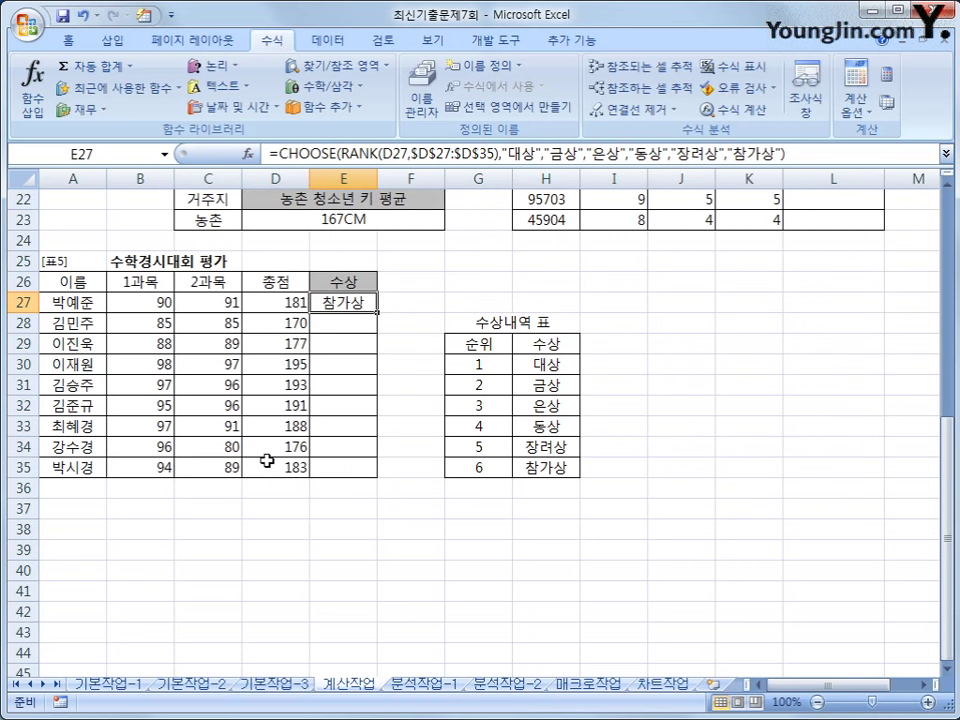
{"action": "left_click_drag", "start_coordinate": [376, 311], "coordinate": [379, 474]}
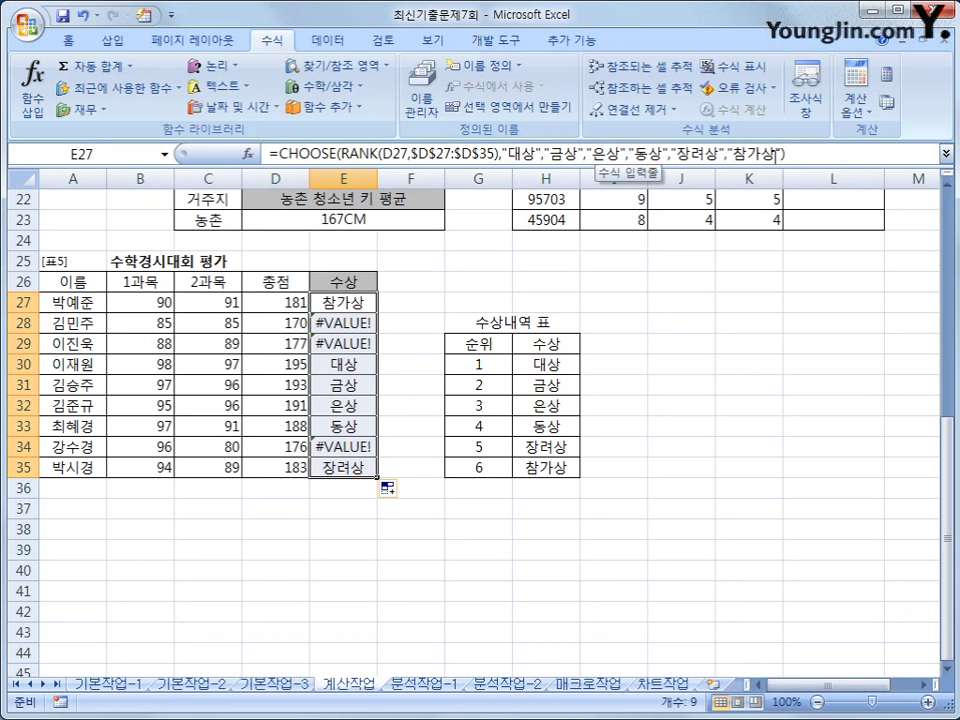
Examine the copied CHOOSE formulas in the 수상 cells E27, E28, E29 and E34 of [표5]
{"action": "left_click", "coordinate": [330, 324]}
{"action": "left_click", "coordinate": [328, 343]}
{"action": "left_click", "coordinate": [341, 447]}
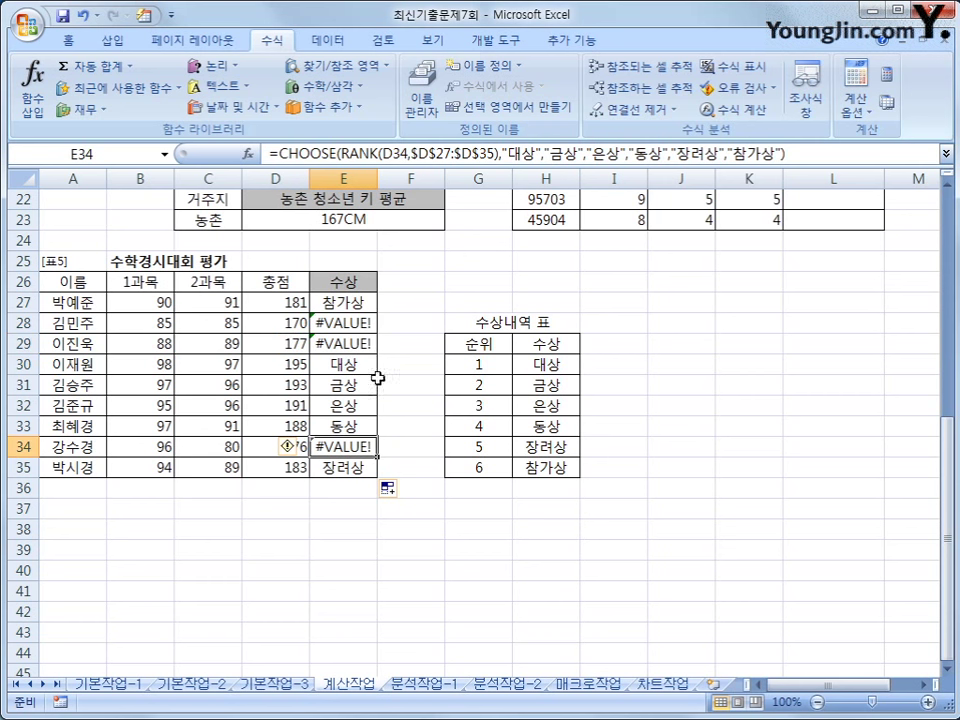
{"action": "left_click", "coordinate": [365, 305]}
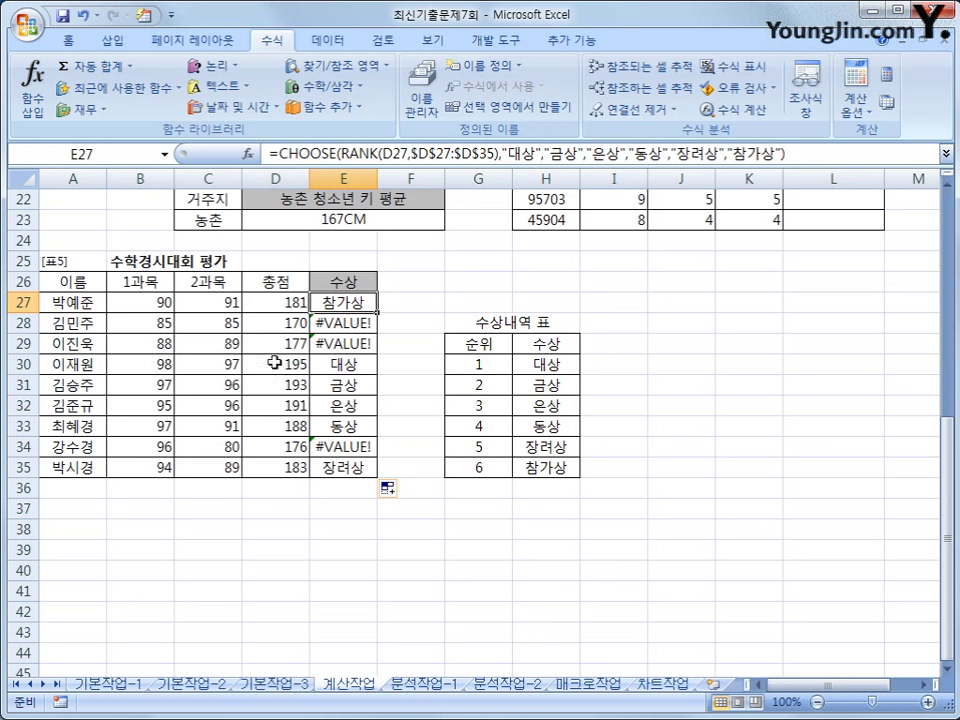
{"action": "left_click", "coordinate": [369, 325]}
{"action": "left_click", "coordinate": [369, 345]}
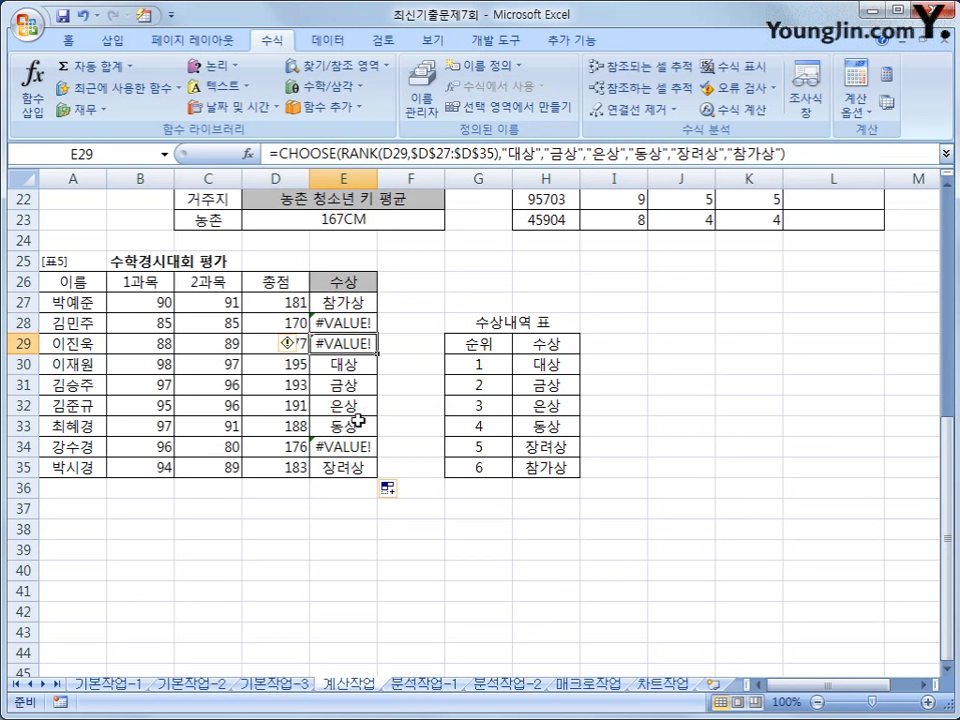
{"action": "left_click", "coordinate": [354, 442]}
{"action": "left_click", "coordinate": [360, 301]}
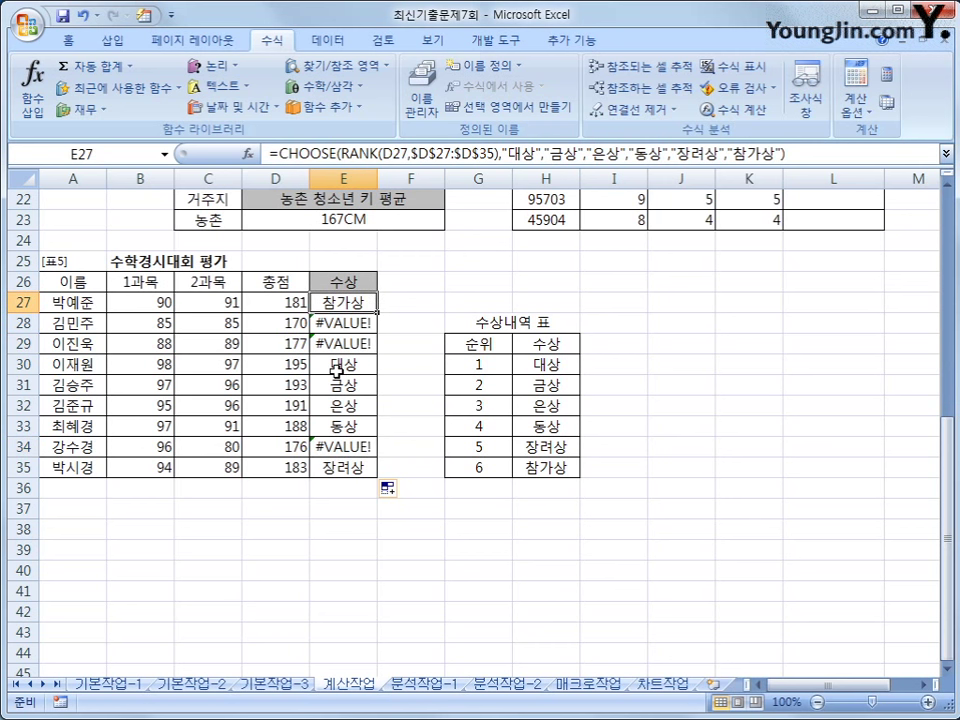
Reopen the CHOOSE function arguments of cell E27 and add 참가상 as Value7
{"action": "left_click", "coordinate": [247, 155]}
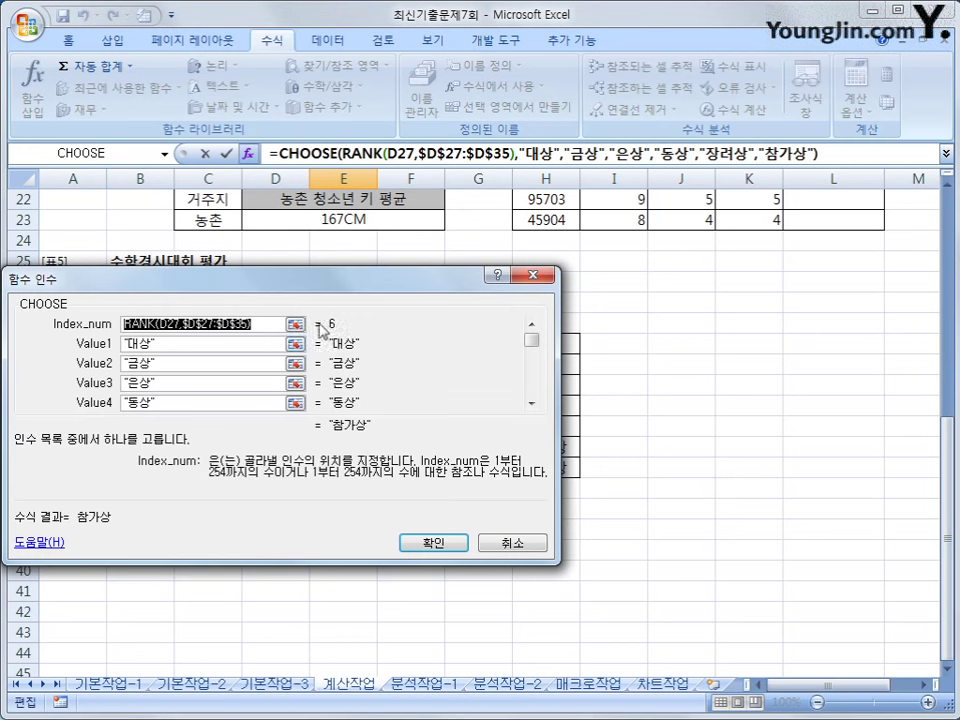
{"action": "left_click_drag", "start_coordinate": [343, 287], "coordinate": [412, 258]}
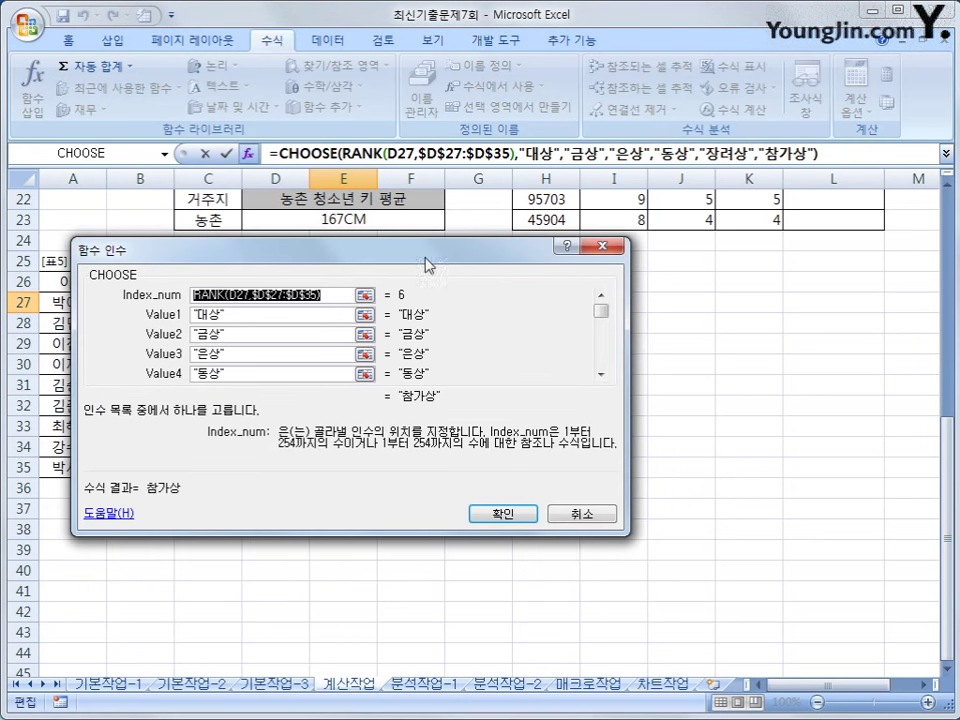
{"action": "left_click", "coordinate": [600, 376]}
{"action": "left_click", "coordinate": [600, 376]}
{"action": "left_click", "coordinate": [600, 376]}
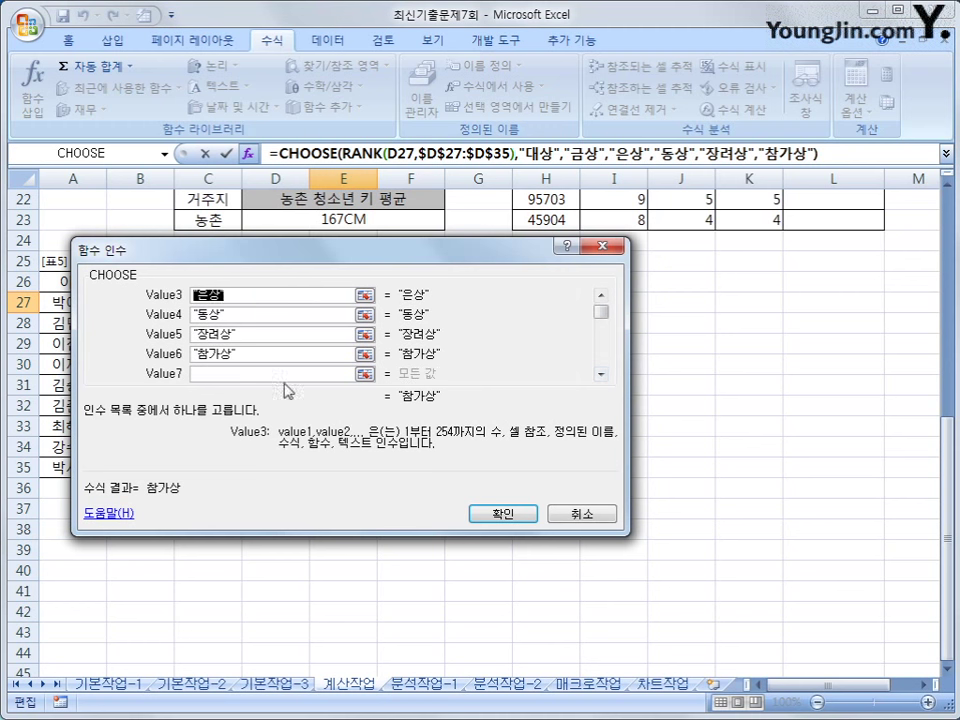
{"action": "left_click", "coordinate": [284, 374]}
{"action": "type", "text": "참"}
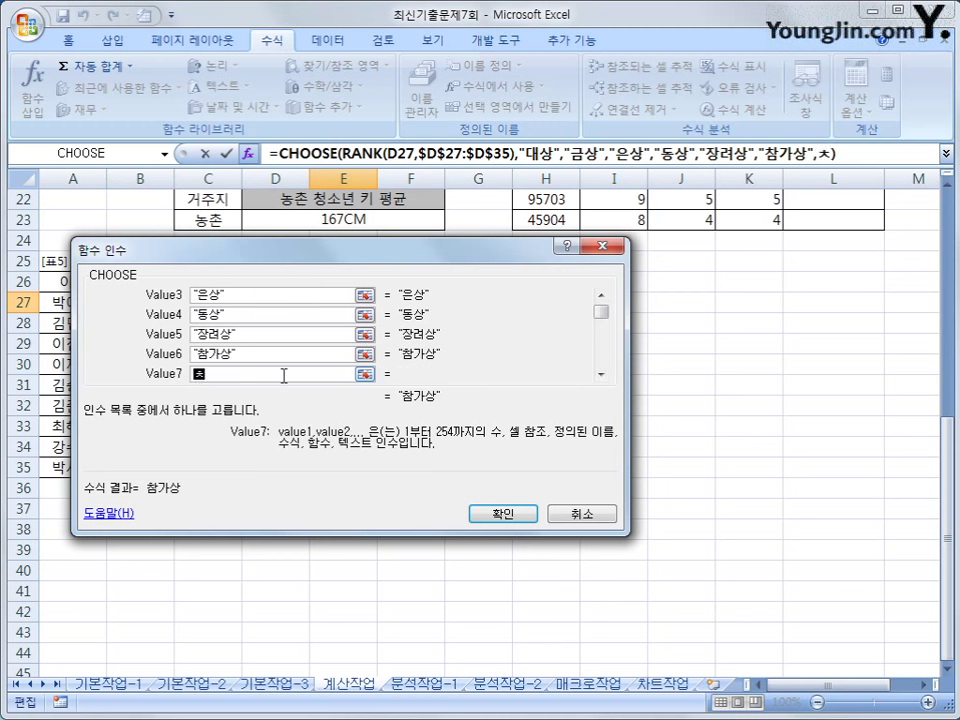
{"action": "type", "text": "가상"}
{"action": "key", "text": "Tab"}
Enter 참가상 as Value8 and Value9 too, and fill the extended CHOOSE formula from E27 down to E35
{"action": "type", "text": "참가"}
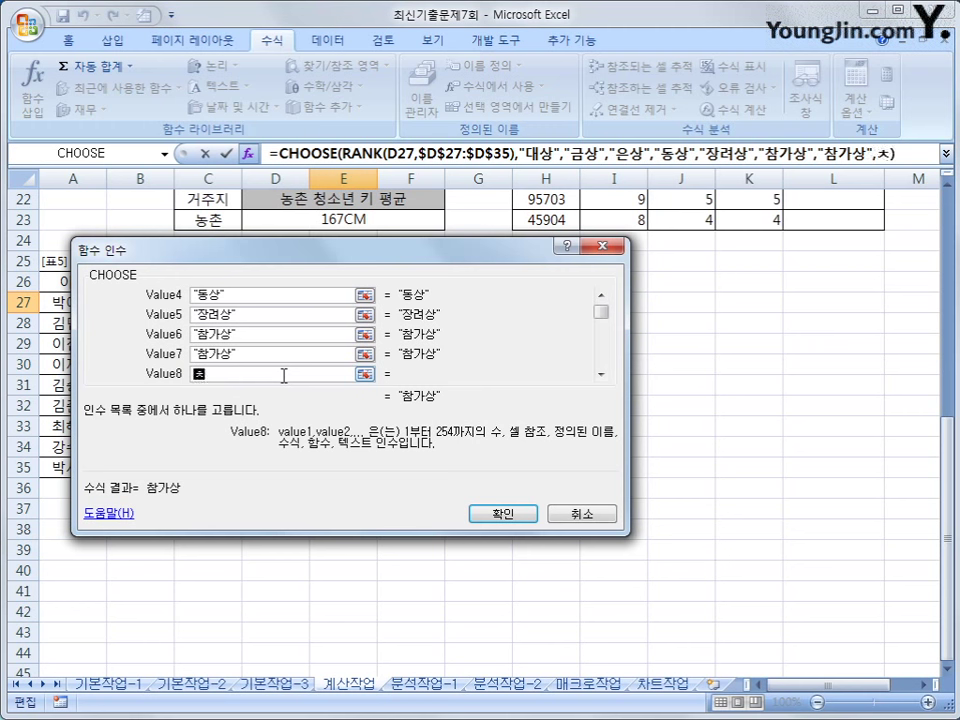
{"action": "type", "text": "상"}
{"action": "key", "text": "Tab"}
{"action": "type", "text": "참가상"}
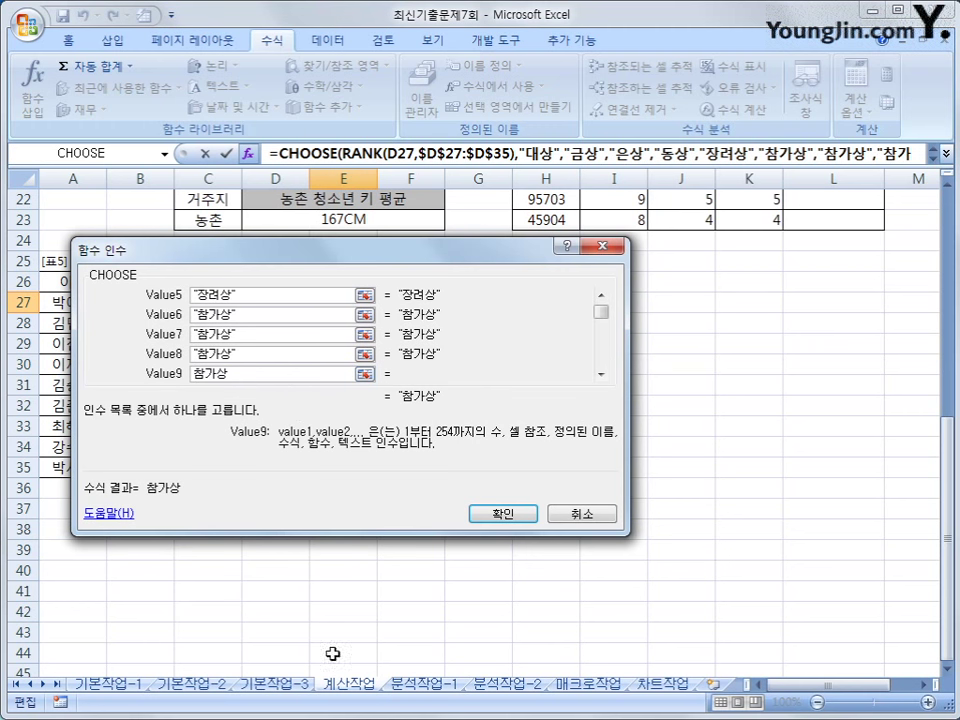
{"action": "left_click", "coordinate": [502, 513]}
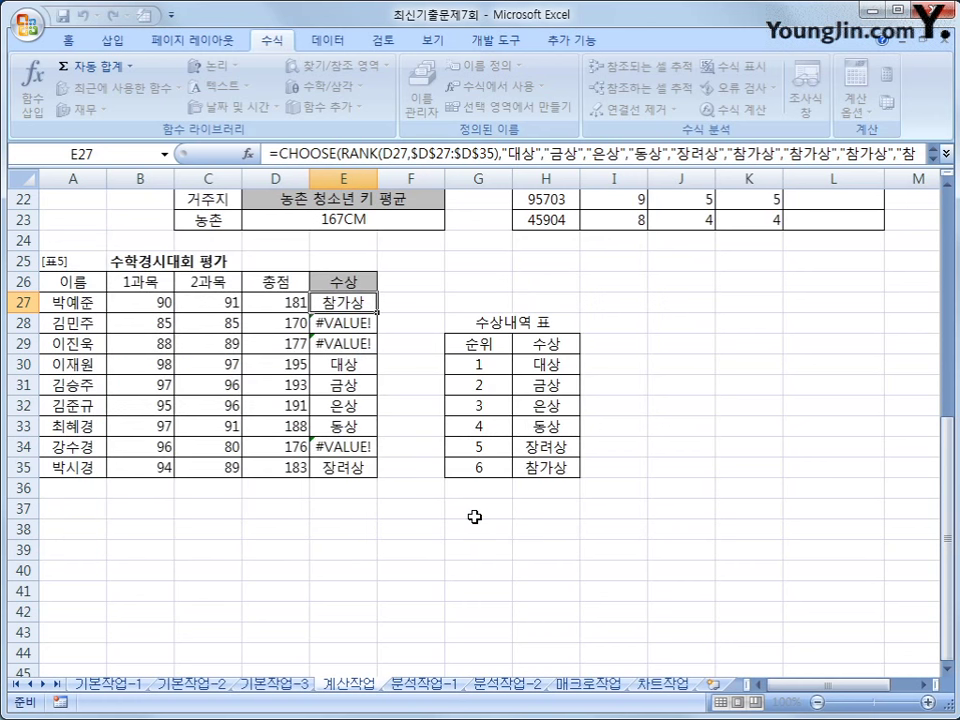
{"action": "left_click_drag", "start_coordinate": [378, 311], "coordinate": [365, 472]}
Check the refilled 수상 formulas in cells E27, E28 and E29 of [표5]
{"action": "left_click", "coordinate": [337, 307]}
{"action": "left_click", "coordinate": [338, 325]}
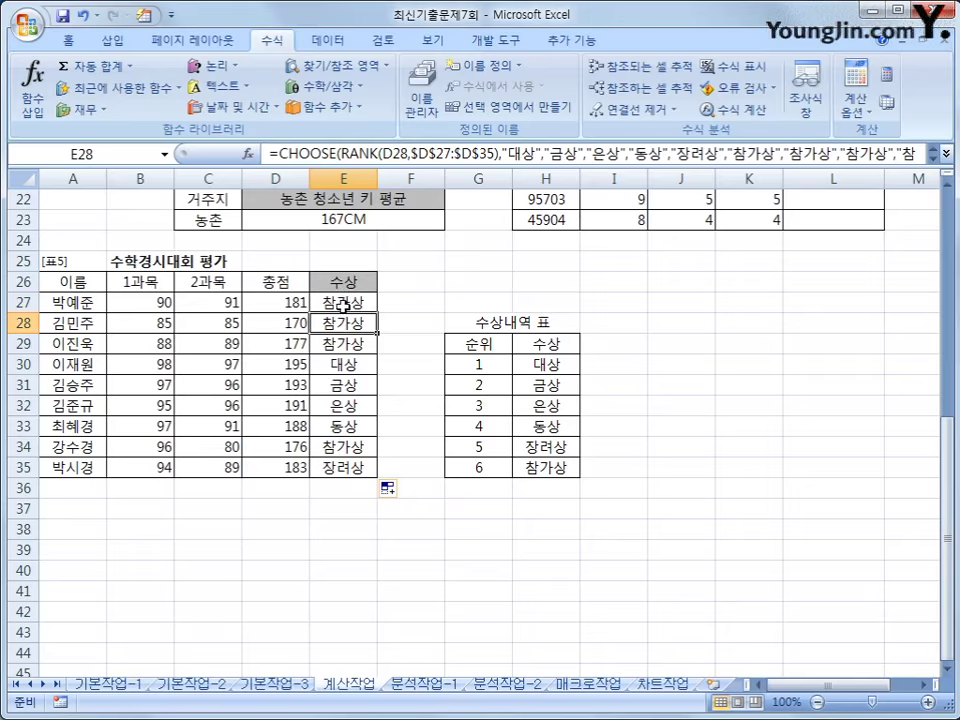
{"action": "left_click", "coordinate": [343, 304]}
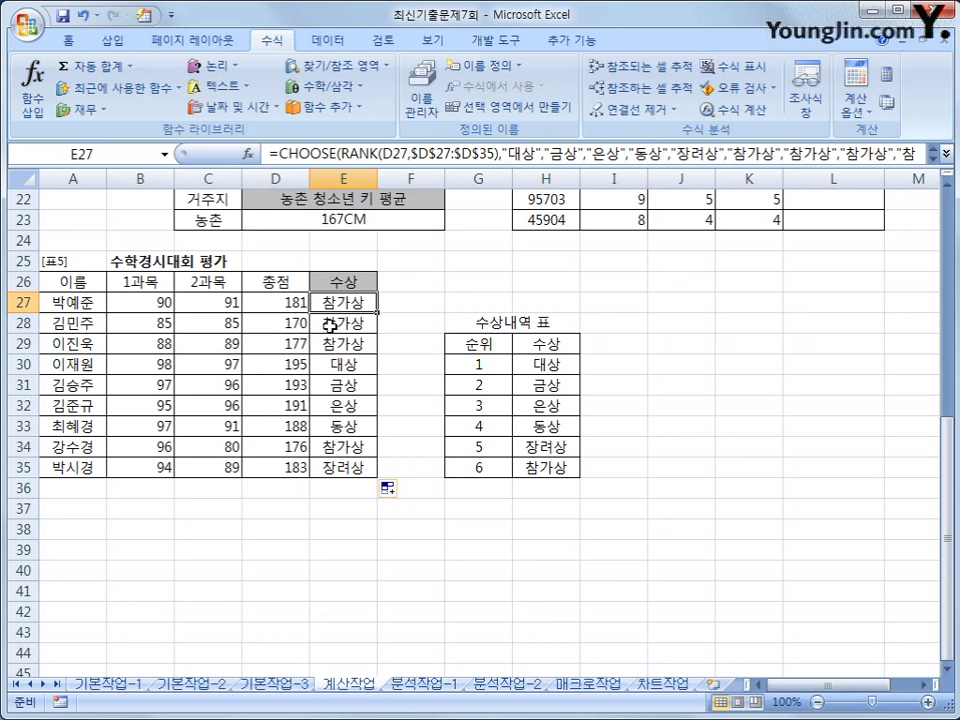
{"action": "left_click", "coordinate": [333, 323]}
{"action": "left_click", "coordinate": [333, 344]}
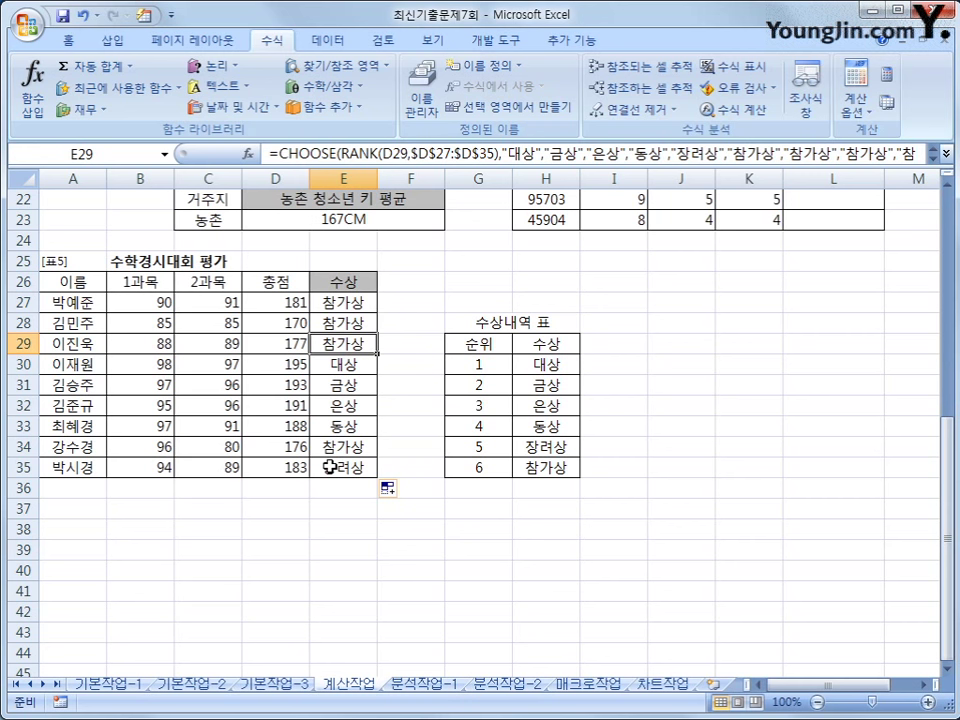
{"action": "scroll", "coordinate": [330, 467], "scroll_direction": "up", "scroll_amount": 1}
{"action": "left_click", "coordinate": [327, 364]}
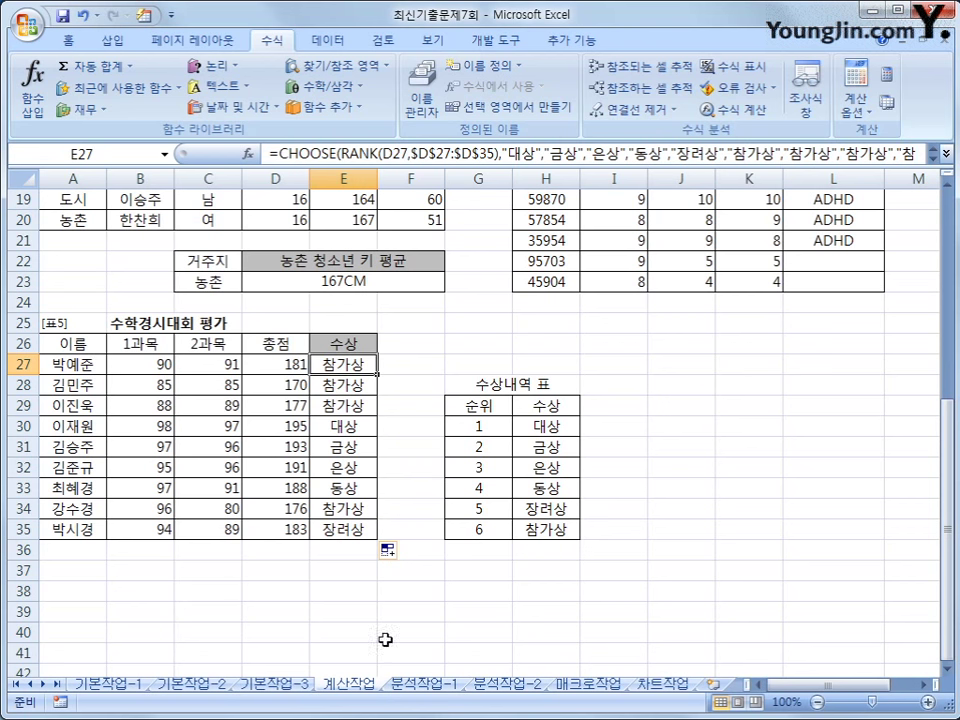
On sheet 분석작업-1, create a pivot table from range A2:H12 on the existing worksheet at cell A18
{"action": "left_click", "coordinate": [404, 686]}
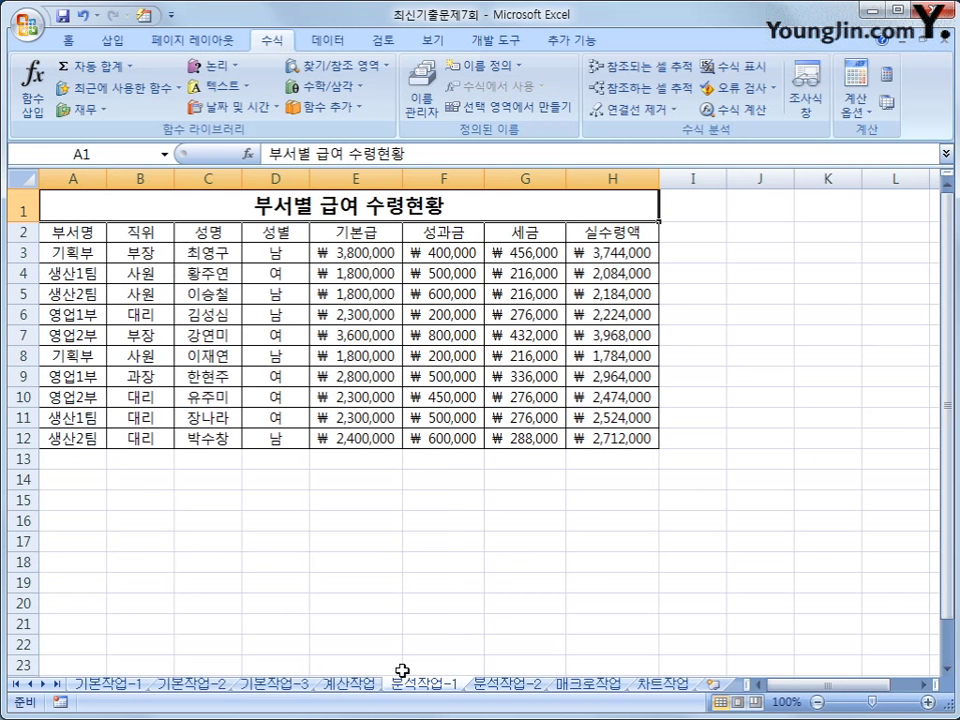
{"action": "left_click", "coordinate": [45, 233]}
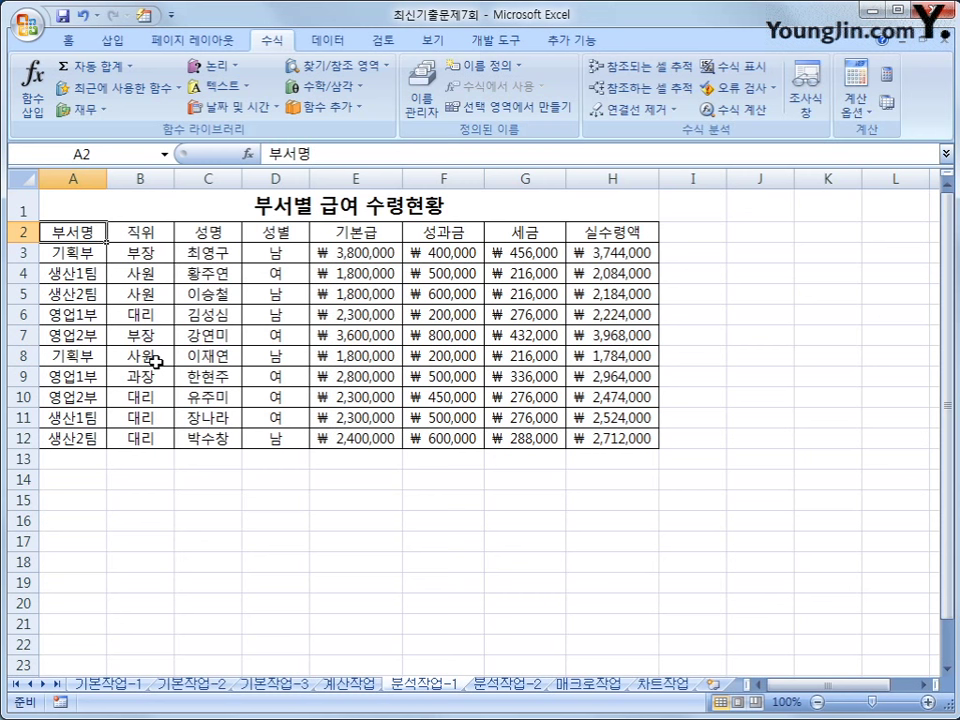
{"action": "left_click", "coordinate": [112, 40]}
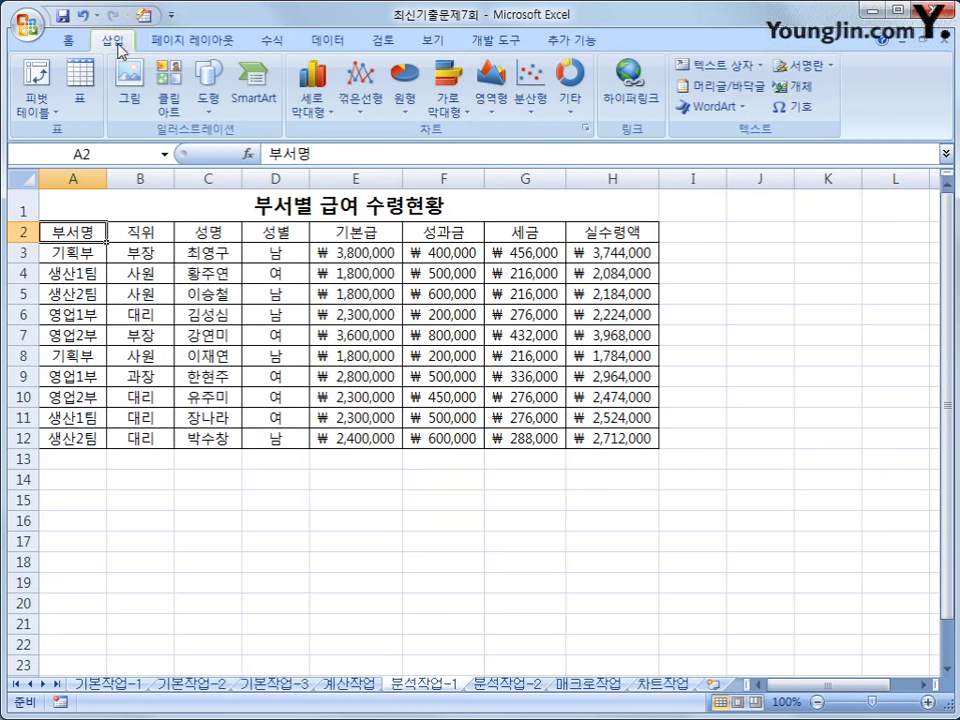
{"action": "left_click", "coordinate": [50, 84]}
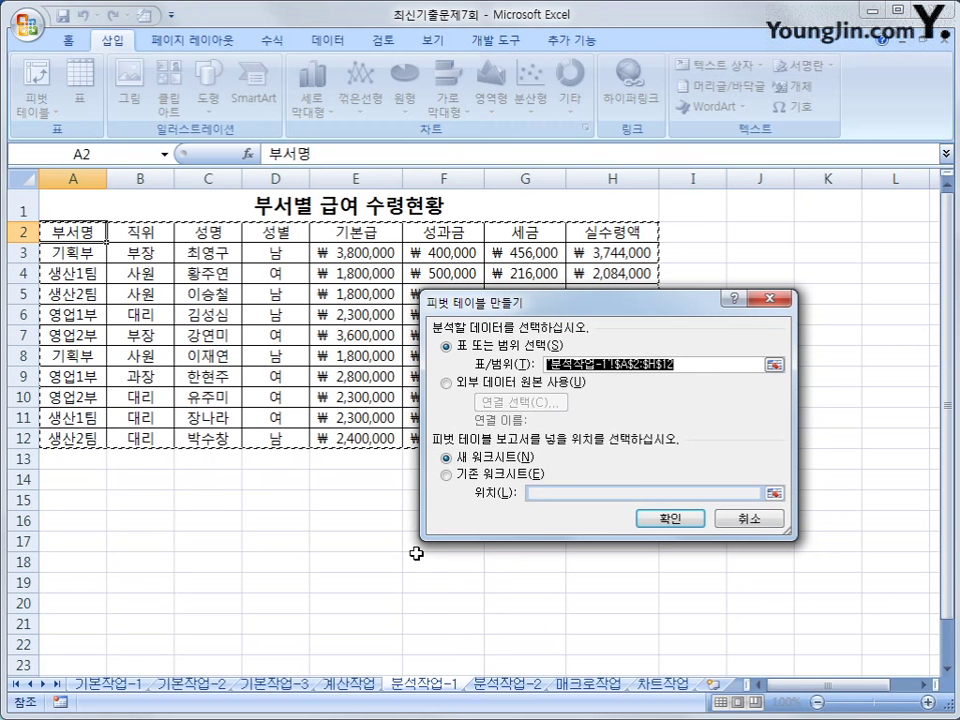
{"action": "left_click", "coordinate": [500, 474]}
{"action": "left_click", "coordinate": [556, 491]}
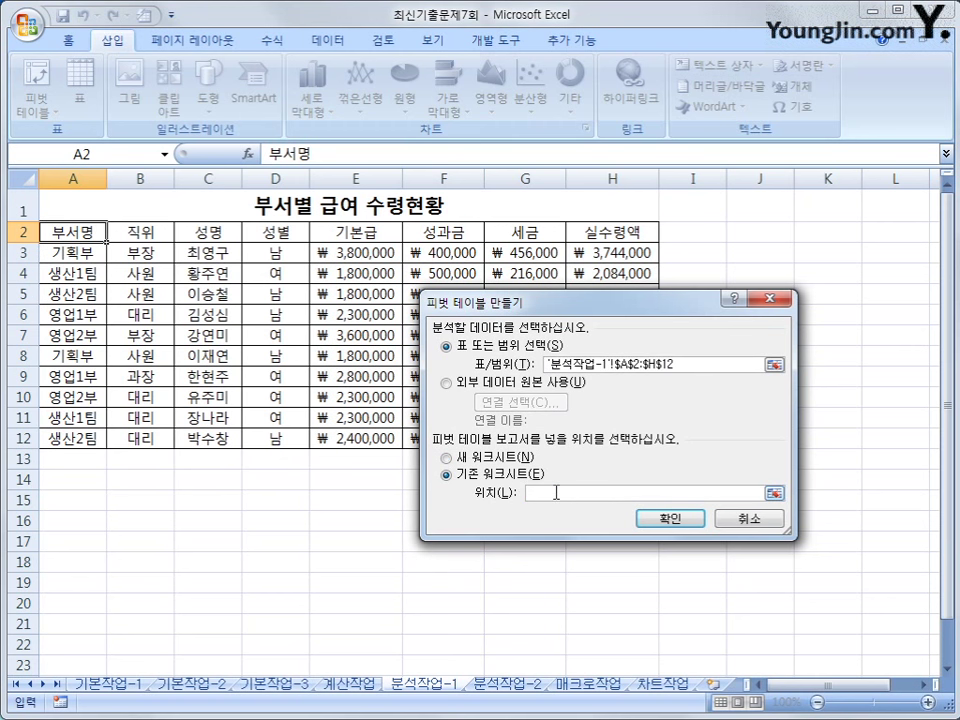
{"action": "left_click", "coordinate": [71, 562]}
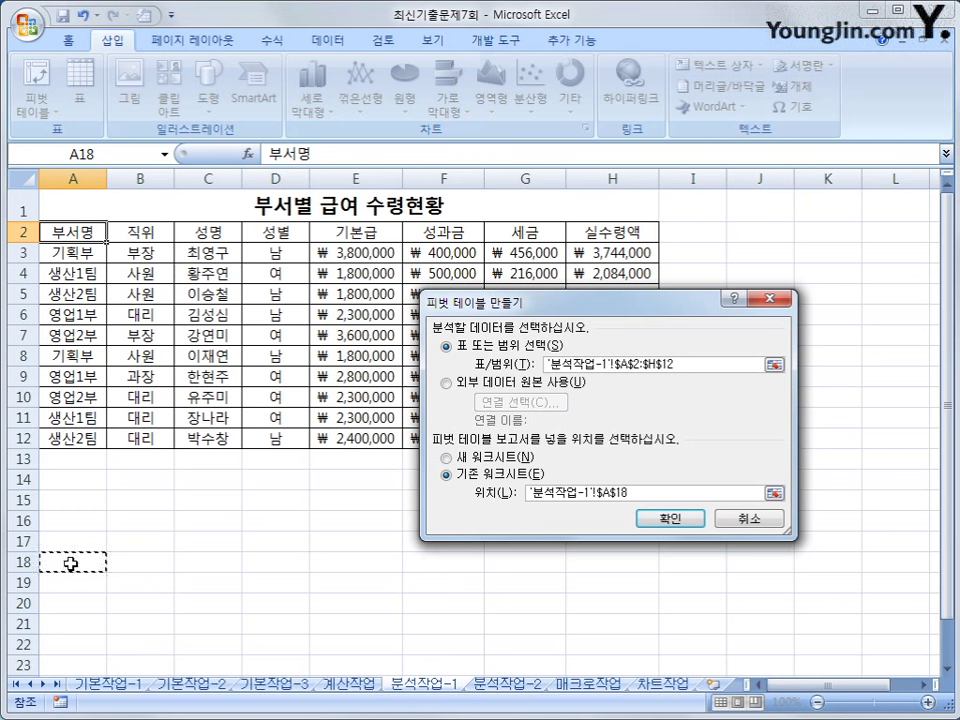
{"action": "left_click", "coordinate": [673, 518]}
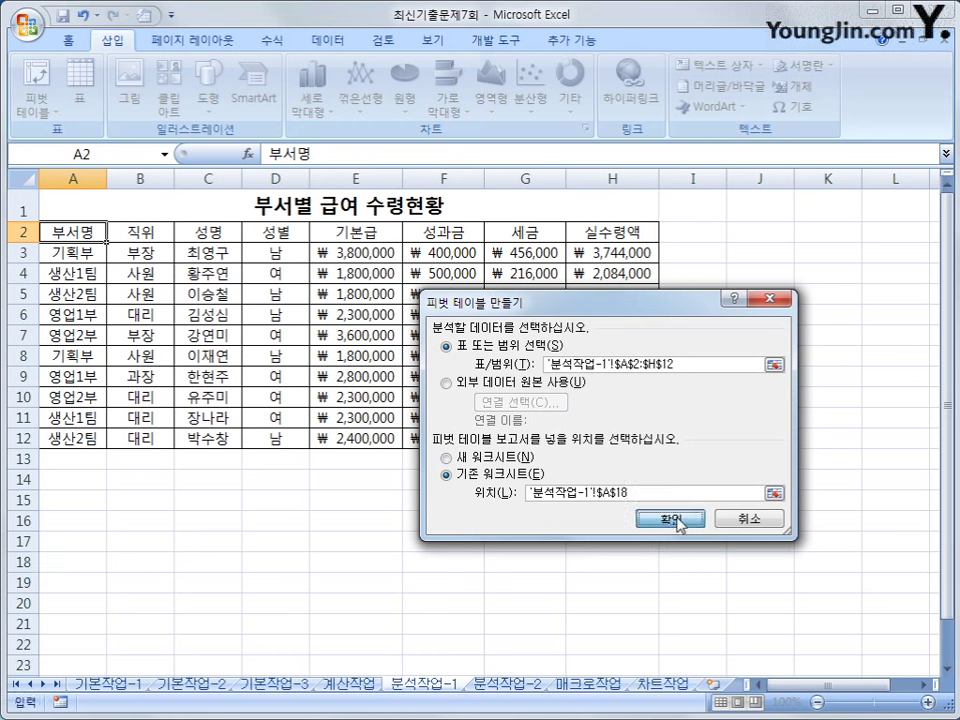
Place 성별 in the pivot table's report filter, 부서명 in the row labels and 직위 in the column labels
{"action": "scroll", "coordinate": [643, 521], "scroll_direction": "down", "scroll_amount": 5}
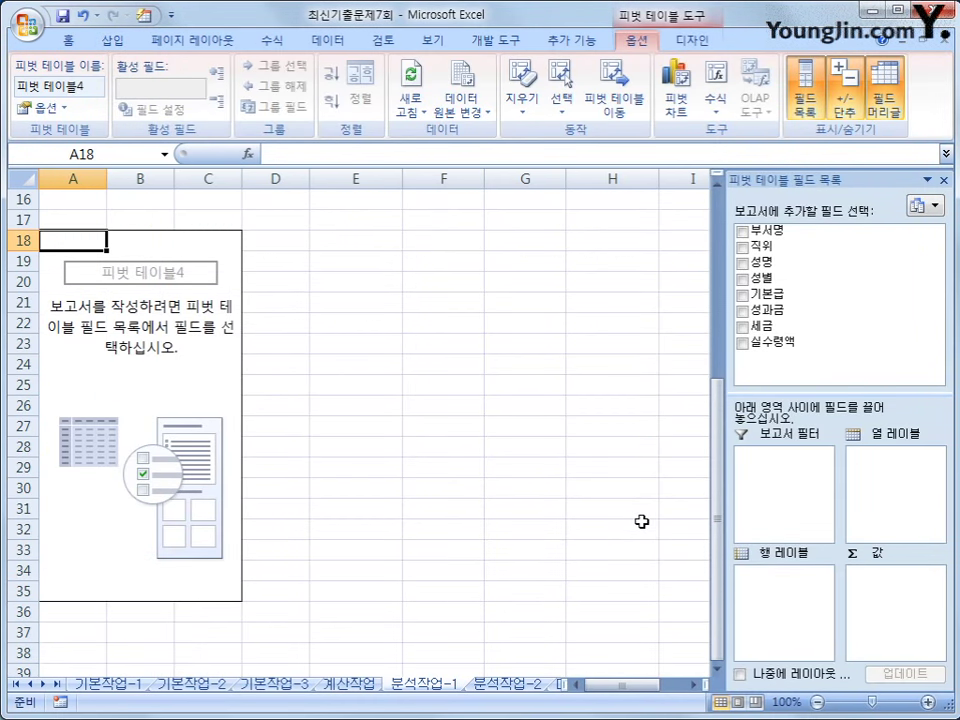
{"action": "left_click_drag", "start_coordinate": [762, 278], "coordinate": [794, 491]}
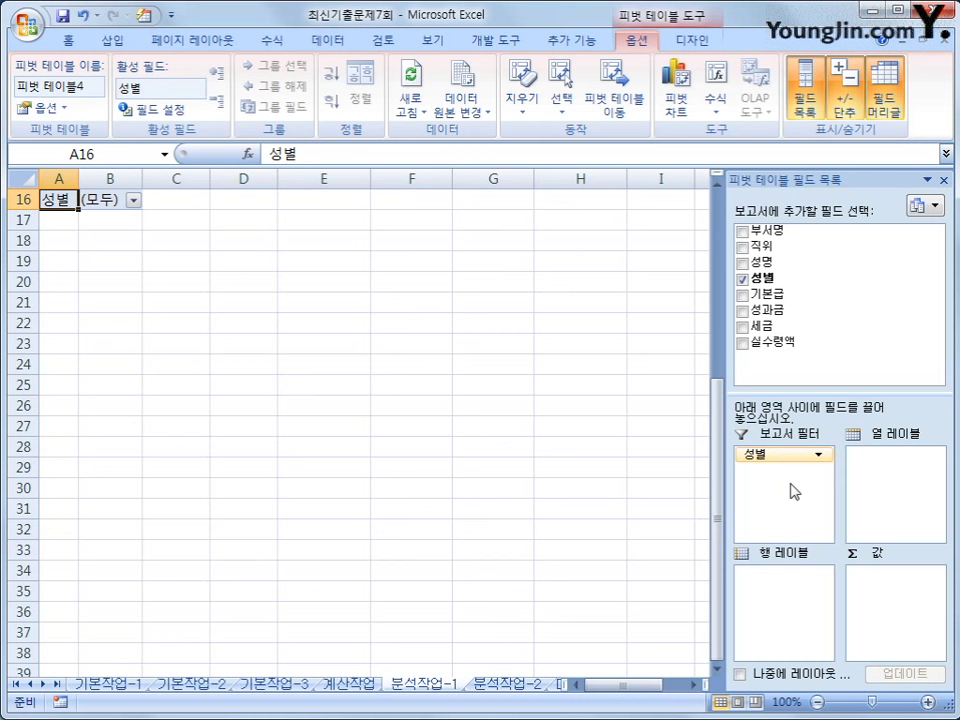
{"action": "scroll", "coordinate": [790, 491], "scroll_direction": "up", "scroll_amount": 1}
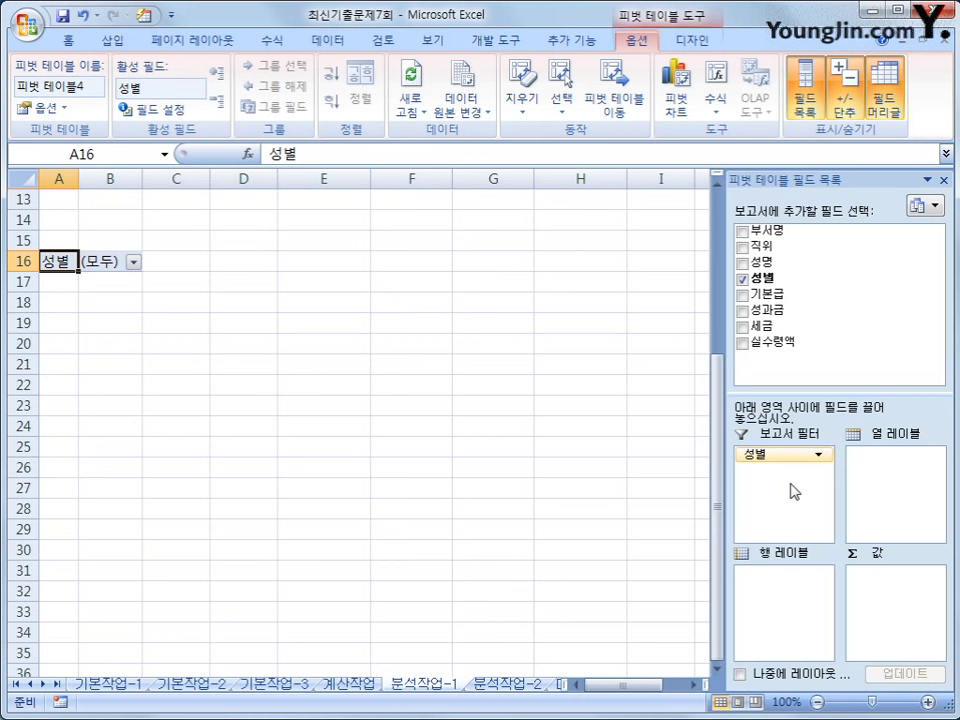
{"action": "left_click_drag", "start_coordinate": [770, 231], "coordinate": [780, 615]}
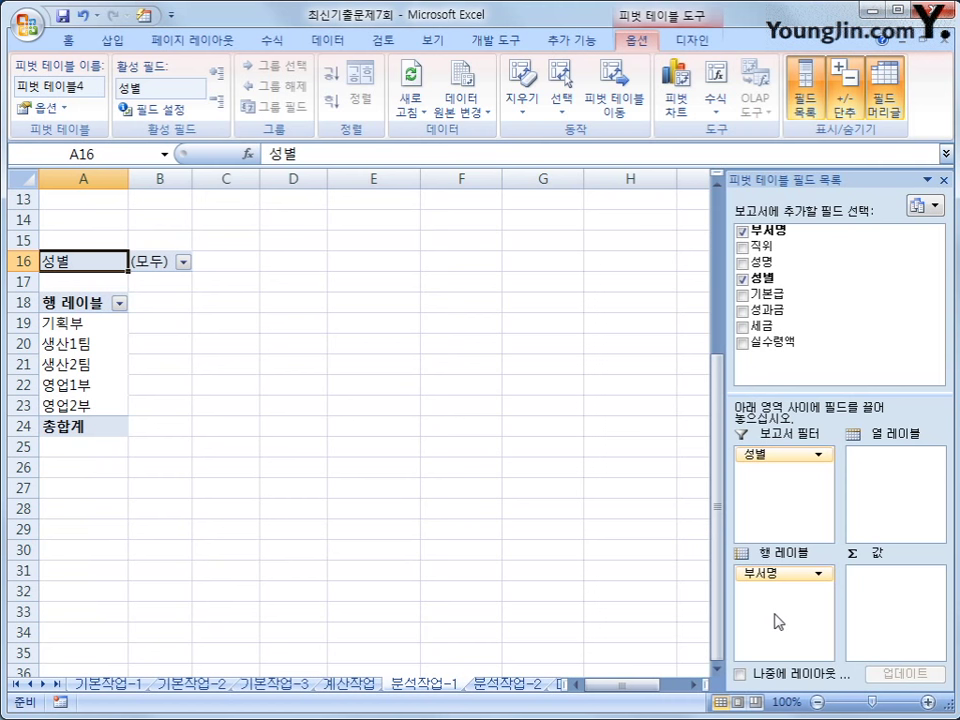
{"action": "left_click_drag", "start_coordinate": [762, 246], "coordinate": [910, 505]}
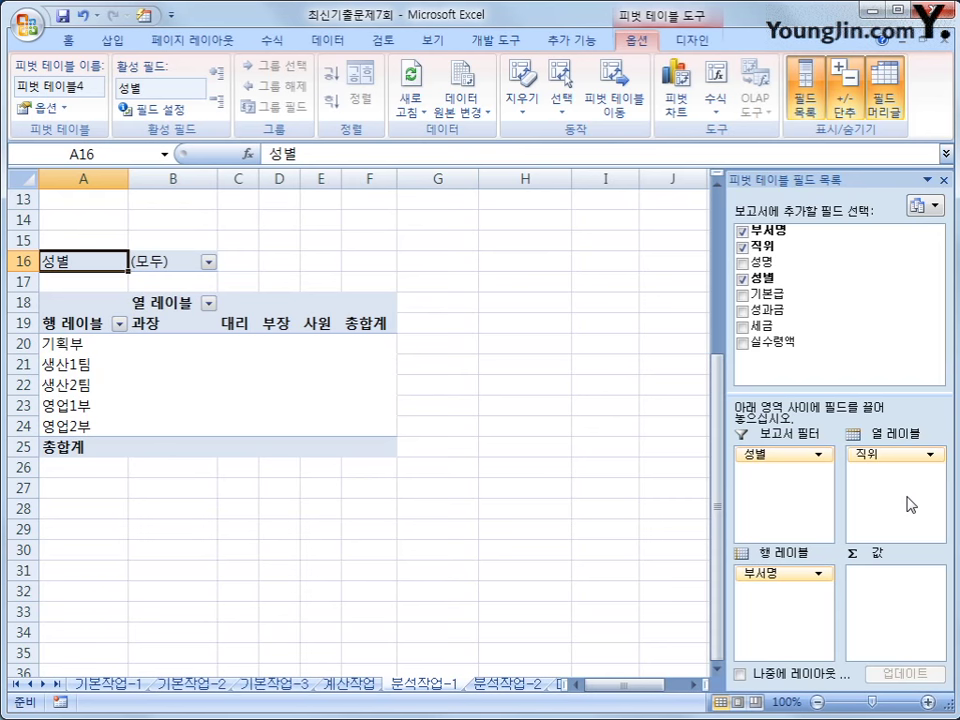
Add 기본급 and 실수령액 as summed values and move the Σ 값 field from the column labels to the row labels
{"action": "left_click_drag", "start_coordinate": [797, 298], "coordinate": [920, 634]}
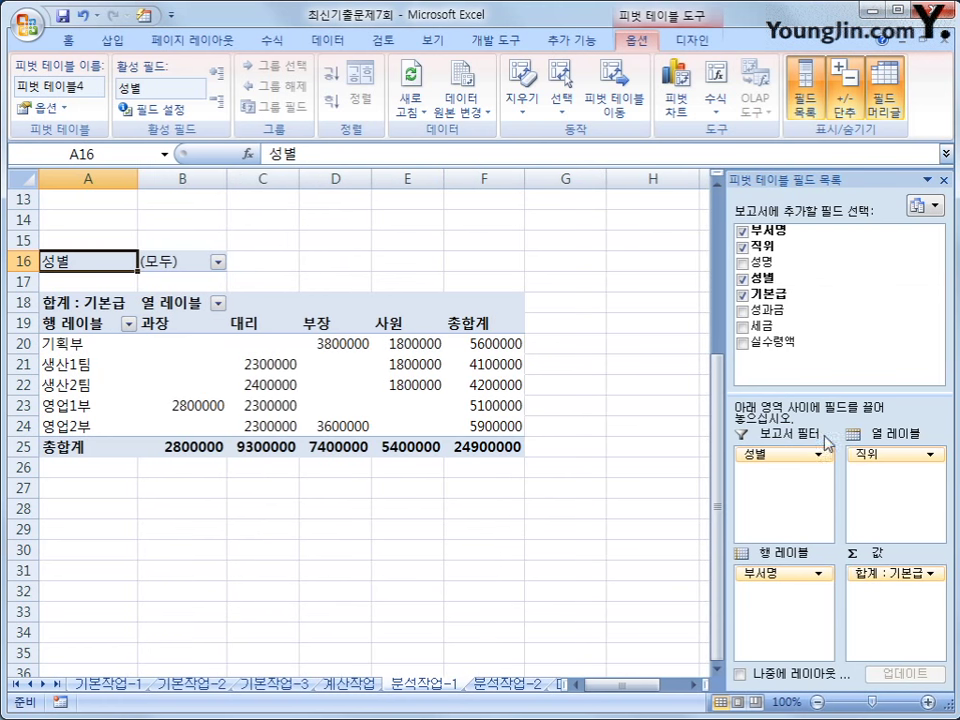
{"action": "left_click_drag", "start_coordinate": [770, 342], "coordinate": [889, 614]}
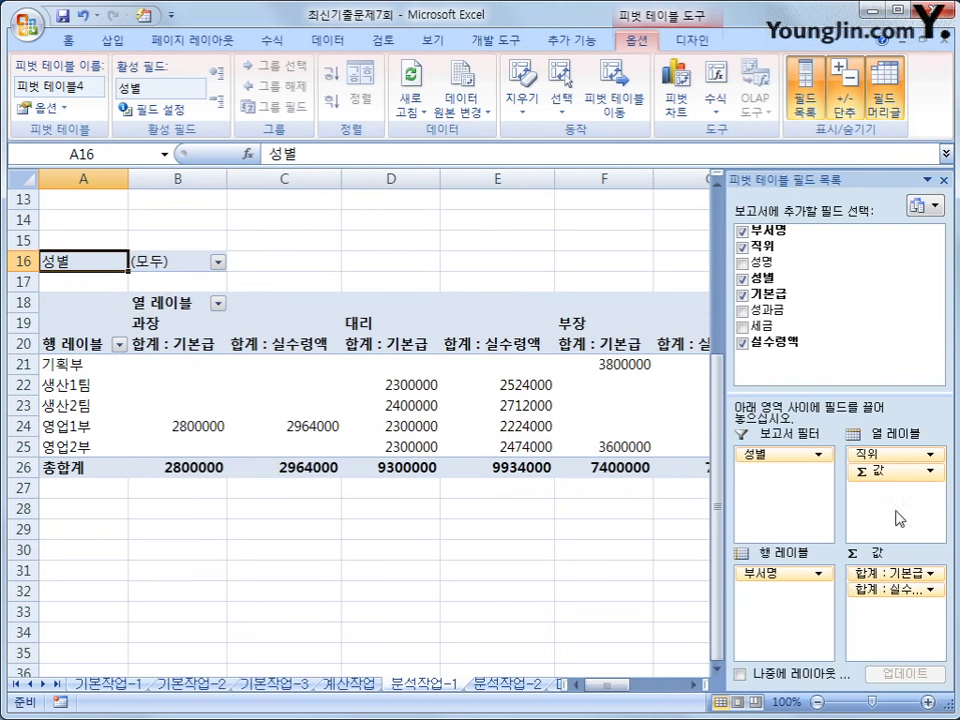
{"action": "left_click_drag", "start_coordinate": [893, 474], "coordinate": [806, 619]}
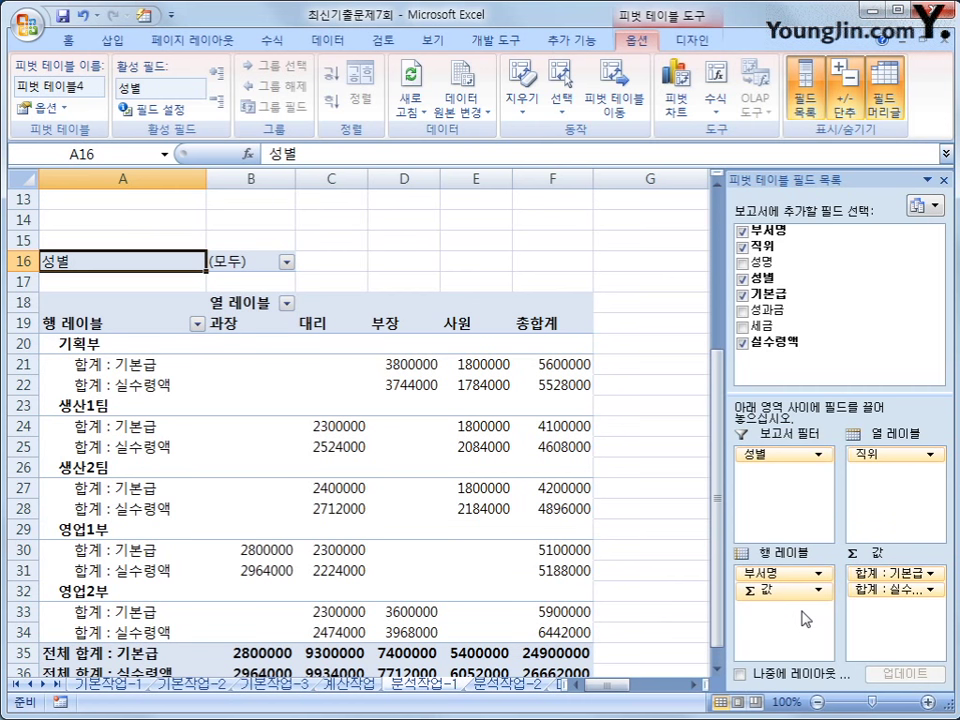
Turn off the row grand totals in the pivot table's options on sheet 분석작업-1
{"action": "left_click", "coordinate": [330, 365]}
{"action": "scroll", "coordinate": [338, 430], "scroll_direction": "down", "scroll_amount": 2}
{"action": "mouse_move", "coordinate": [338, 430]}
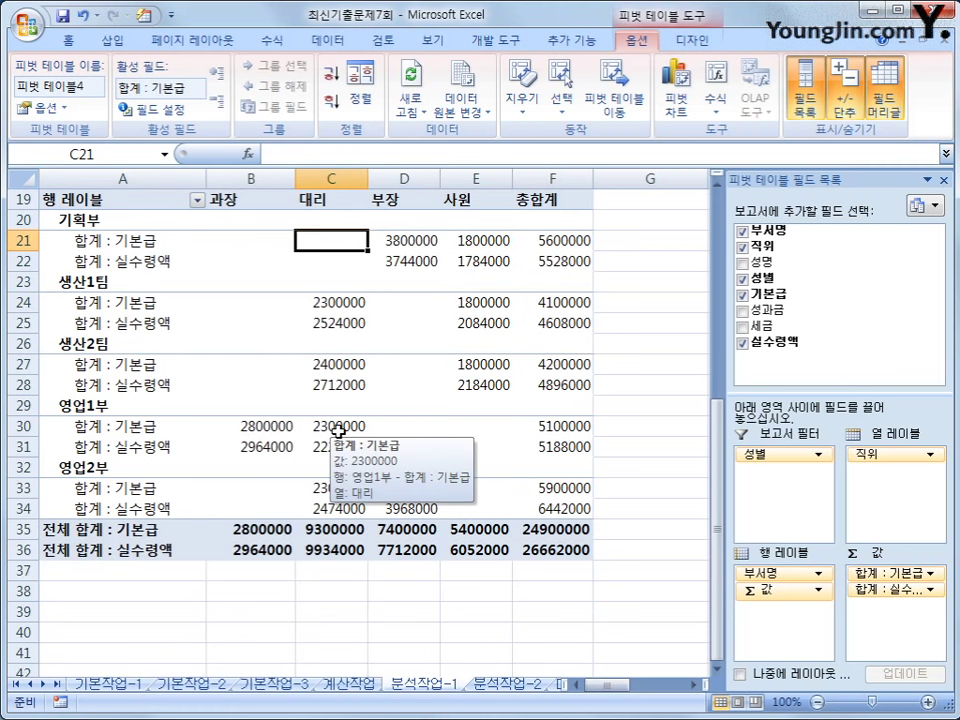
{"action": "scroll", "coordinate": [338, 430], "scroll_direction": "up", "scroll_amount": 1}
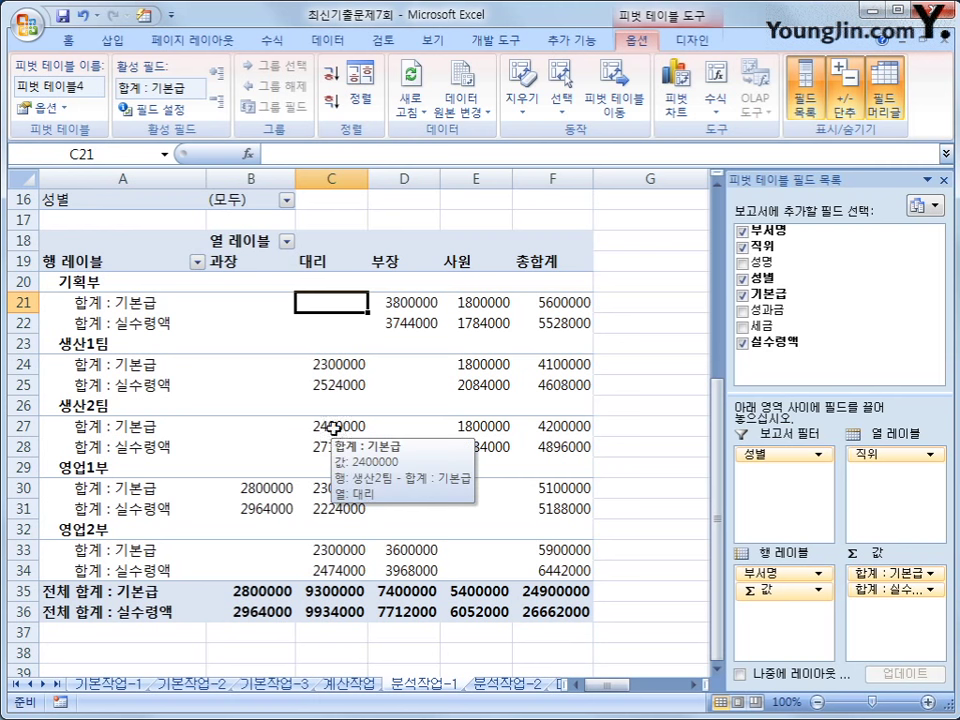
{"action": "right_click", "coordinate": [305, 283]}
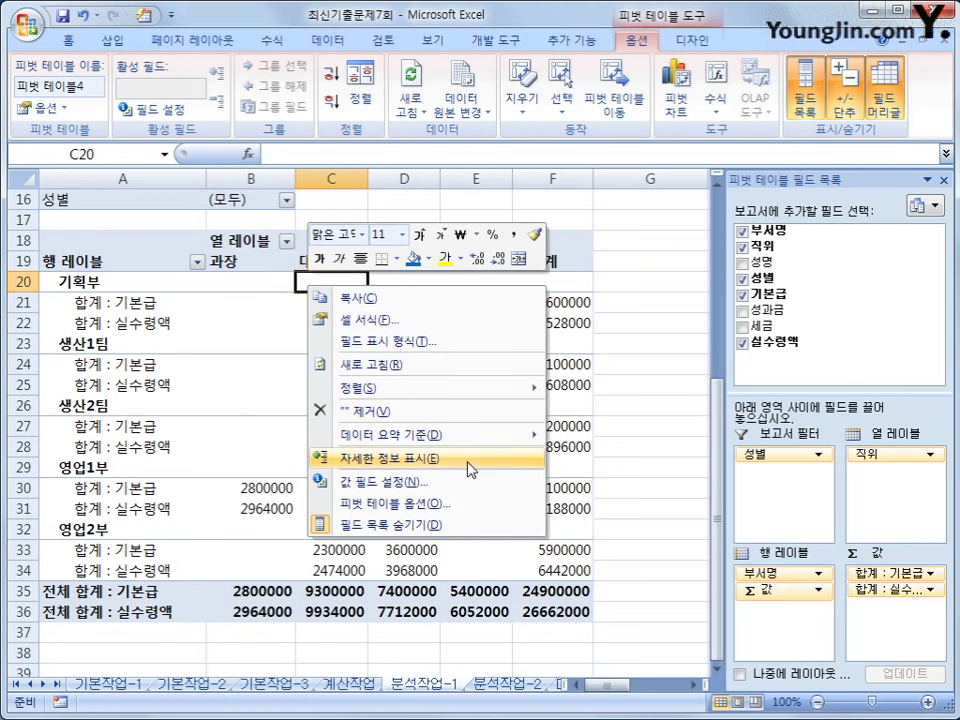
{"action": "left_click", "coordinate": [455, 505]}
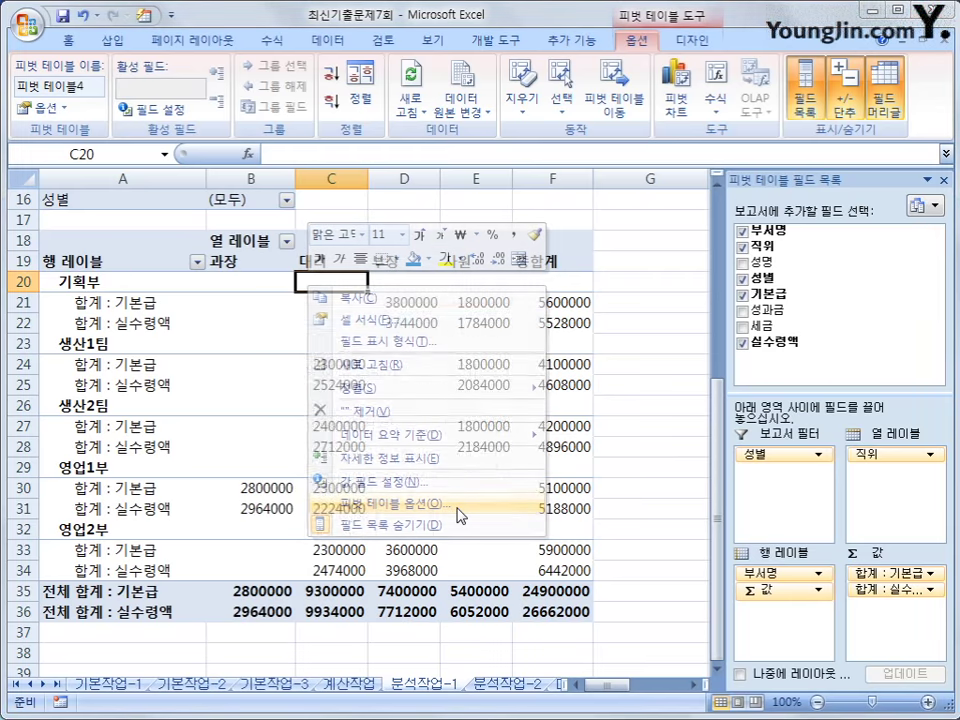
{"action": "left_click", "coordinate": [368, 372]}
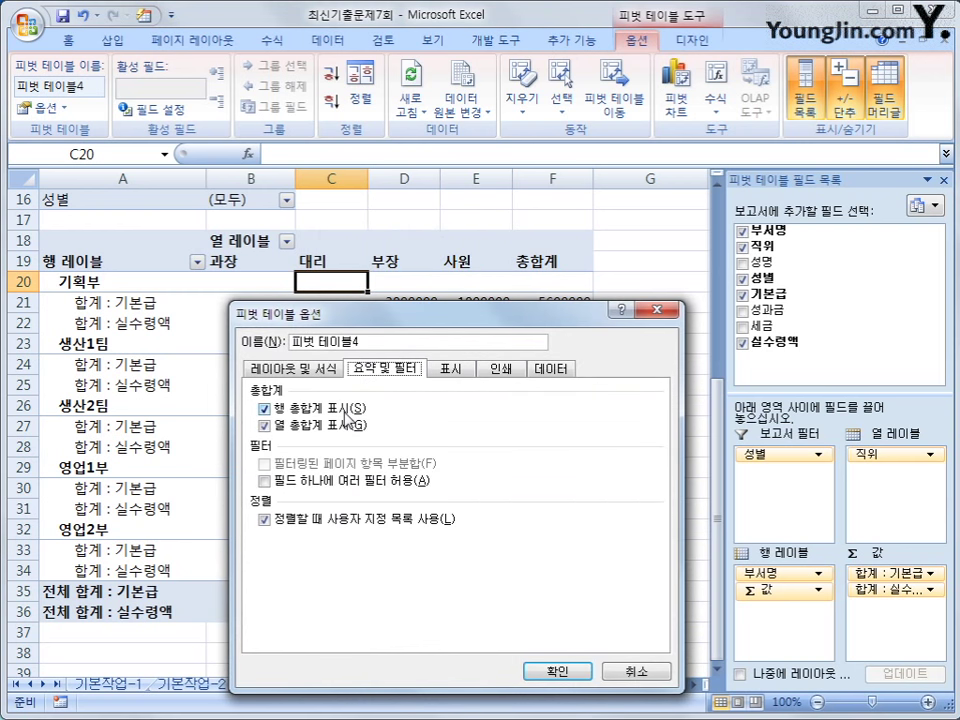
{"action": "left_click", "coordinate": [346, 412]}
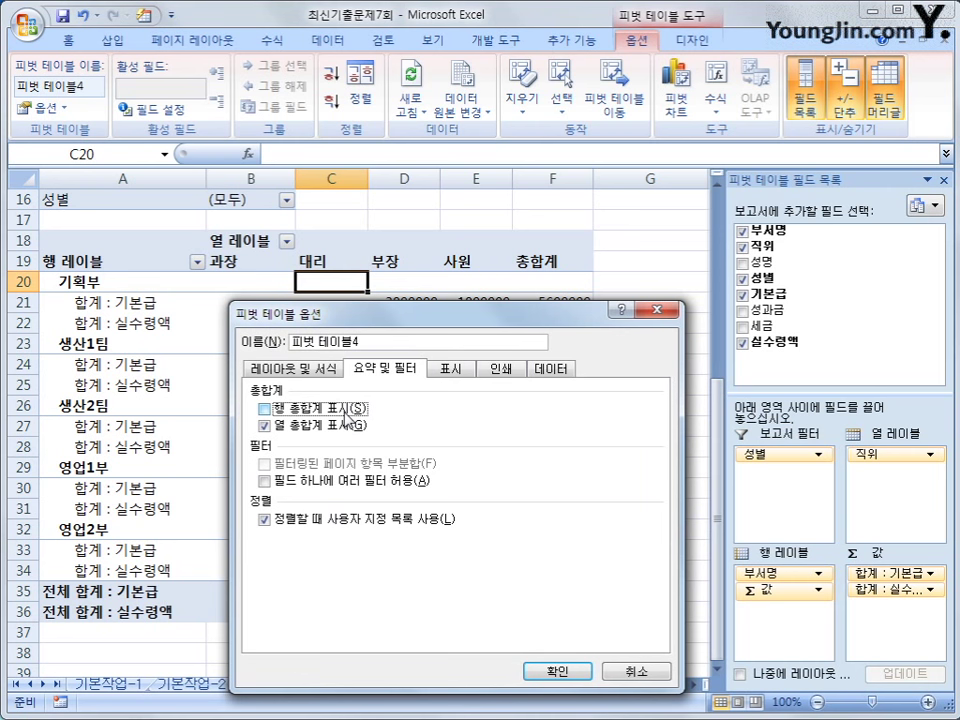
Set the pivot table's empty cells to display *, apply the options and deselect the table
{"action": "left_click", "coordinate": [293, 368]}
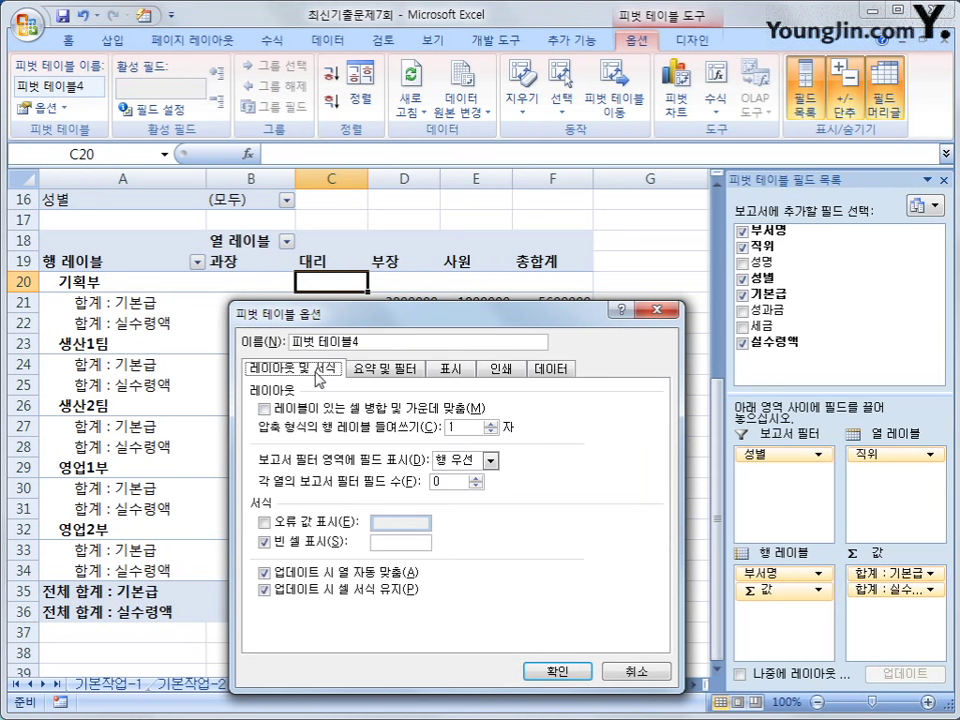
{"action": "left_click", "coordinate": [389, 543]}
{"action": "type", "text": "*"}
{"action": "left_click", "coordinate": [557, 671]}
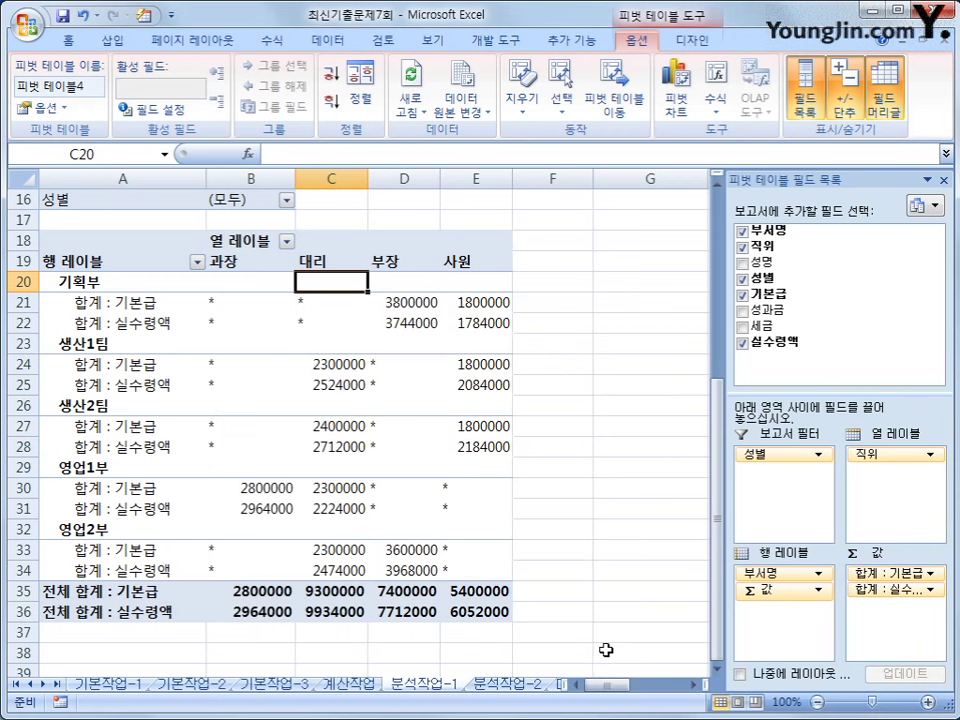
{"action": "left_click", "coordinate": [606, 650]}
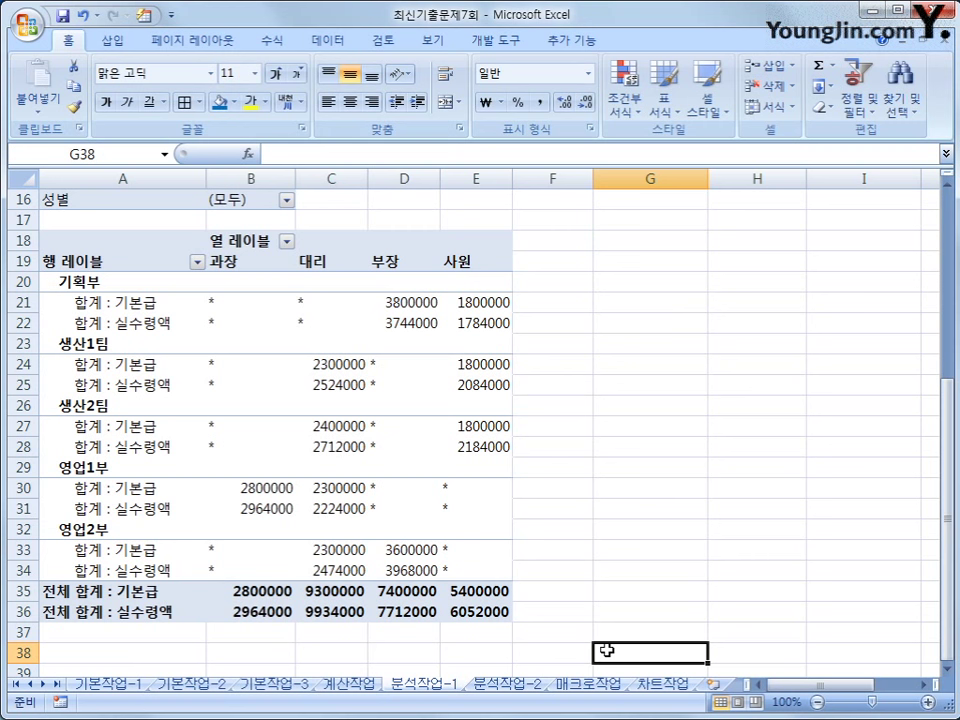
On sheet 분석작업-2, sort the 소형 가전 제품 판매 현황 table by 제품명 in ascending order
{"action": "left_click", "coordinate": [507, 685]}
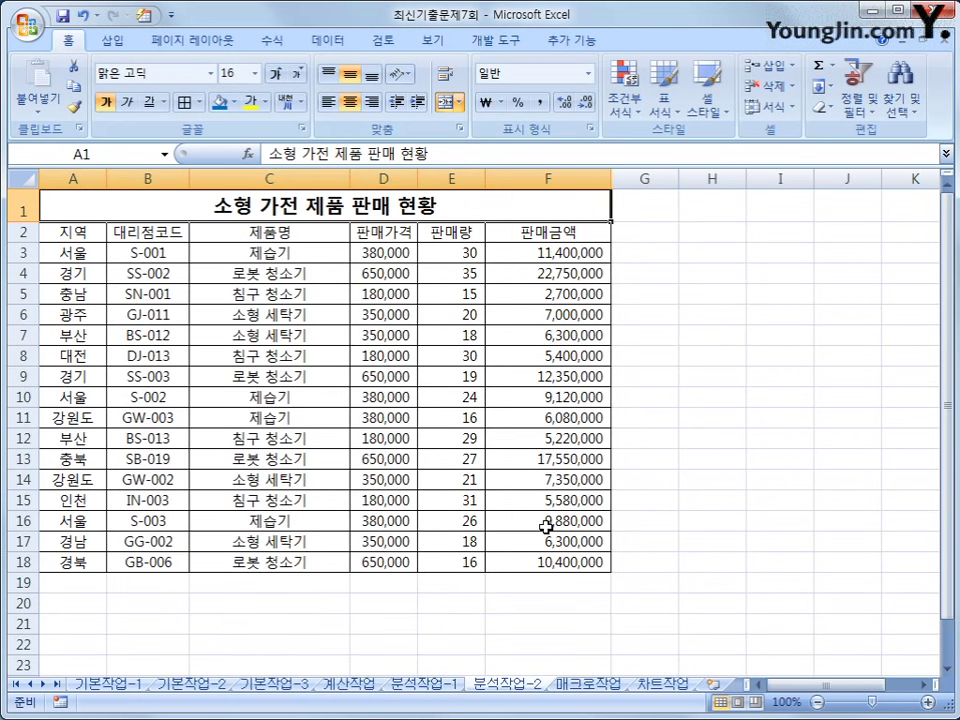
{"action": "left_click", "coordinate": [153, 254]}
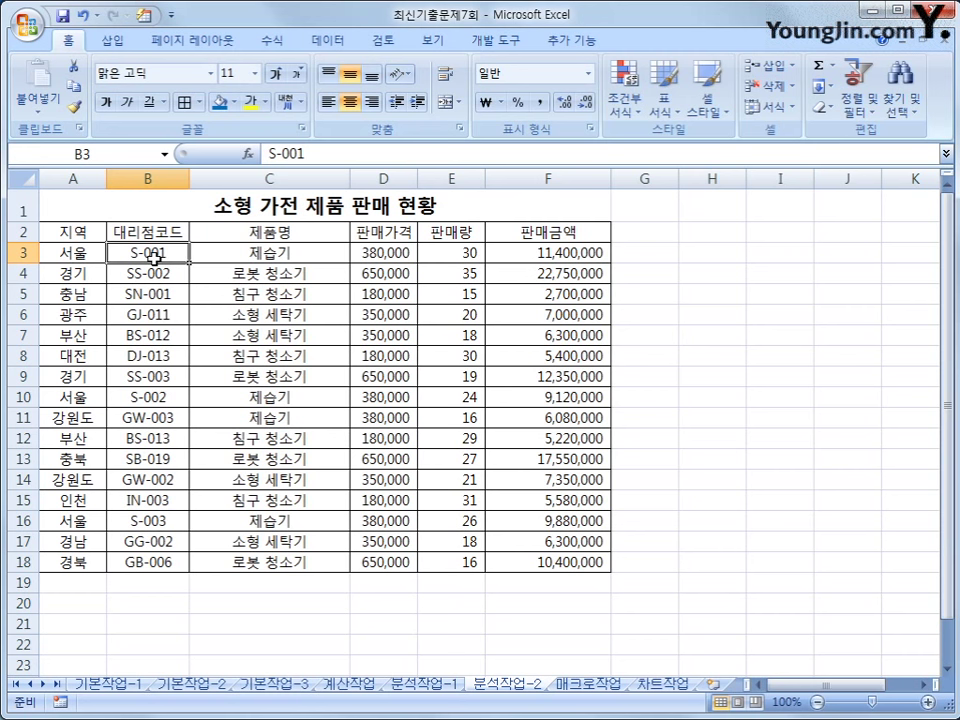
{"action": "left_click", "coordinate": [231, 250]}
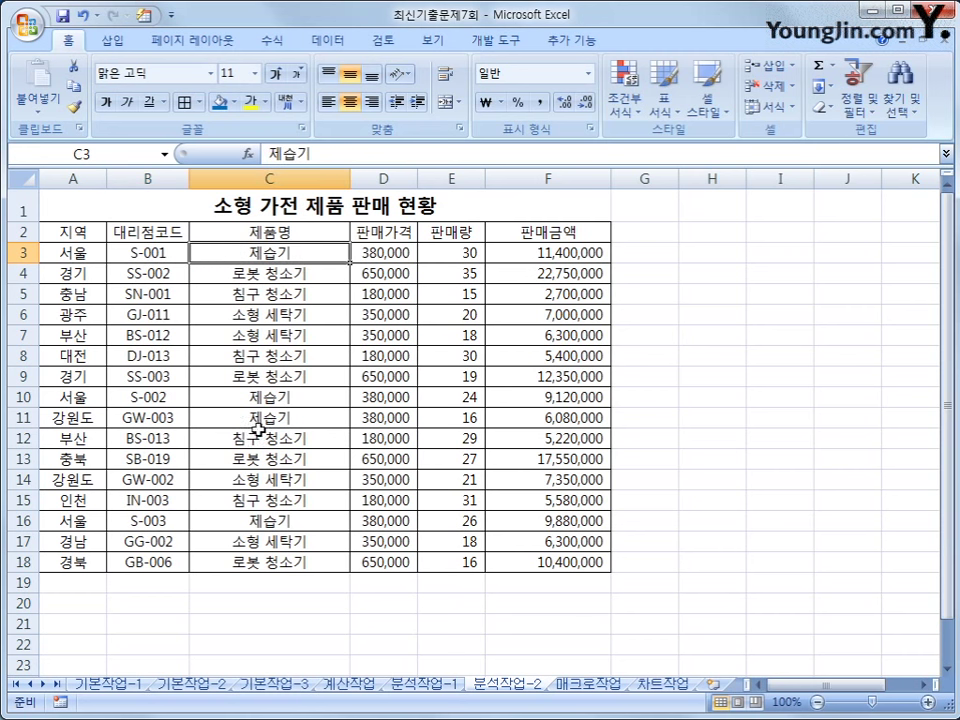
{"action": "left_click", "coordinate": [330, 42]}
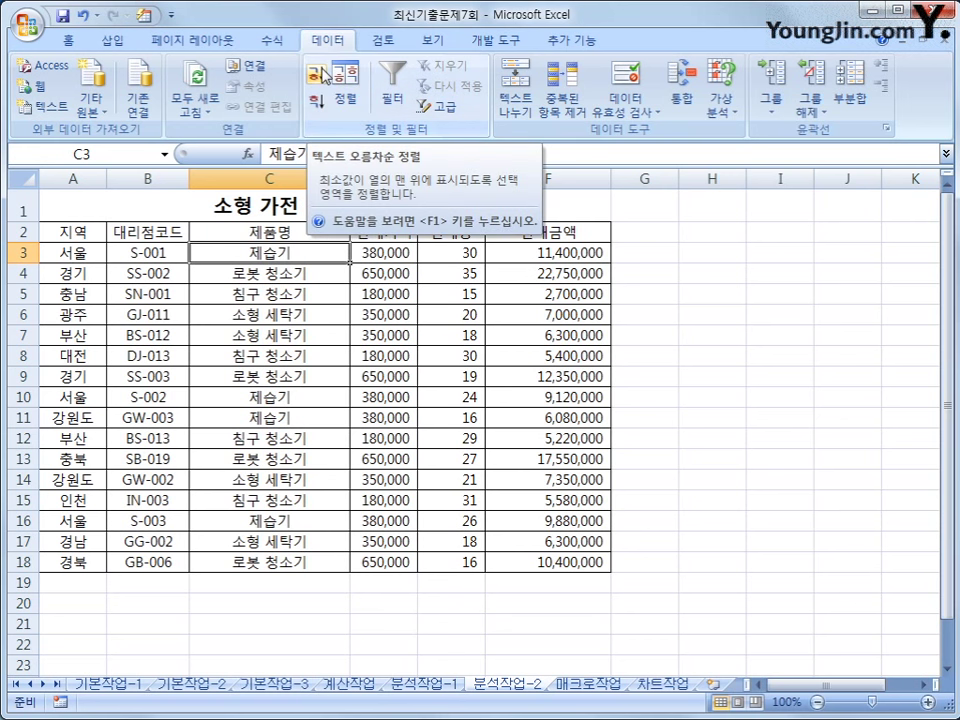
{"action": "left_click", "coordinate": [324, 75]}
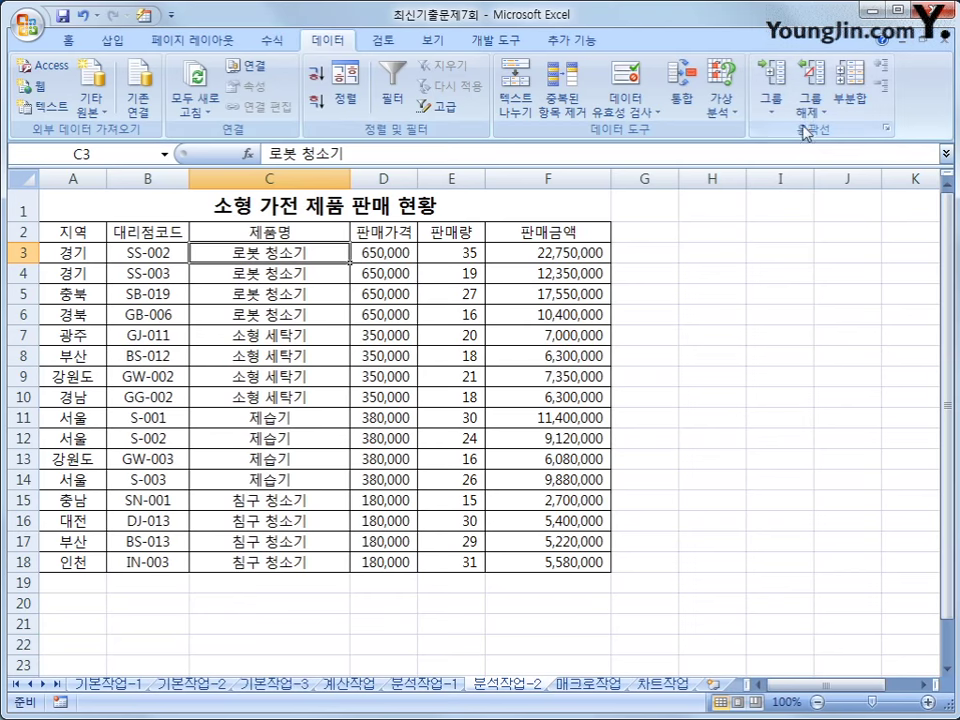
Add subtotals grouped by 제품명 that use the 합계 function on 판매량 only
{"action": "left_click", "coordinate": [850, 98]}
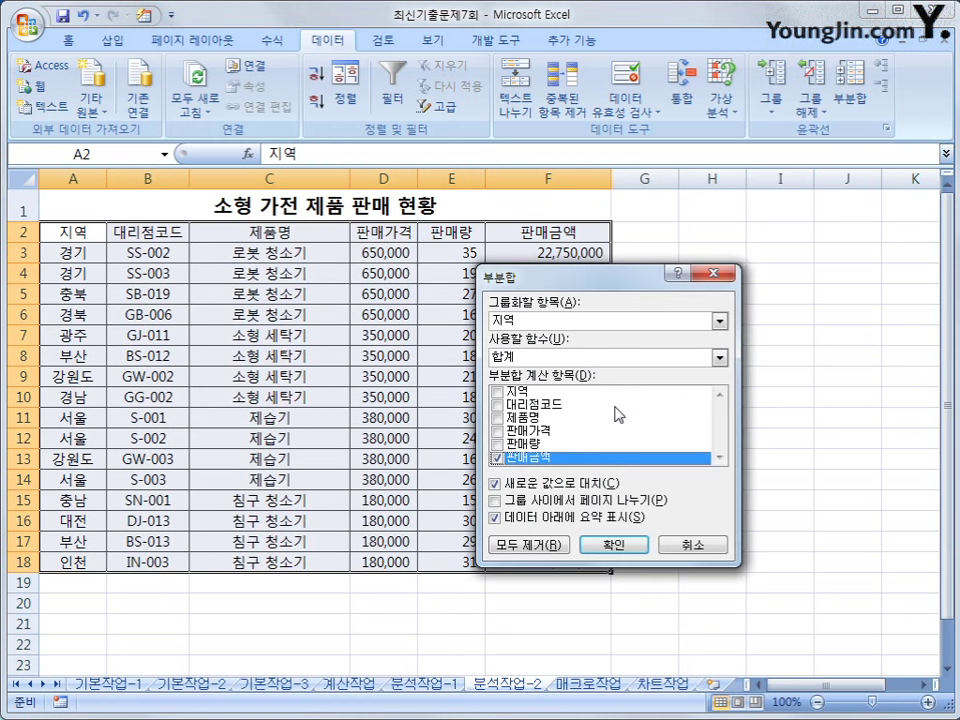
{"action": "left_click", "coordinate": [601, 324]}
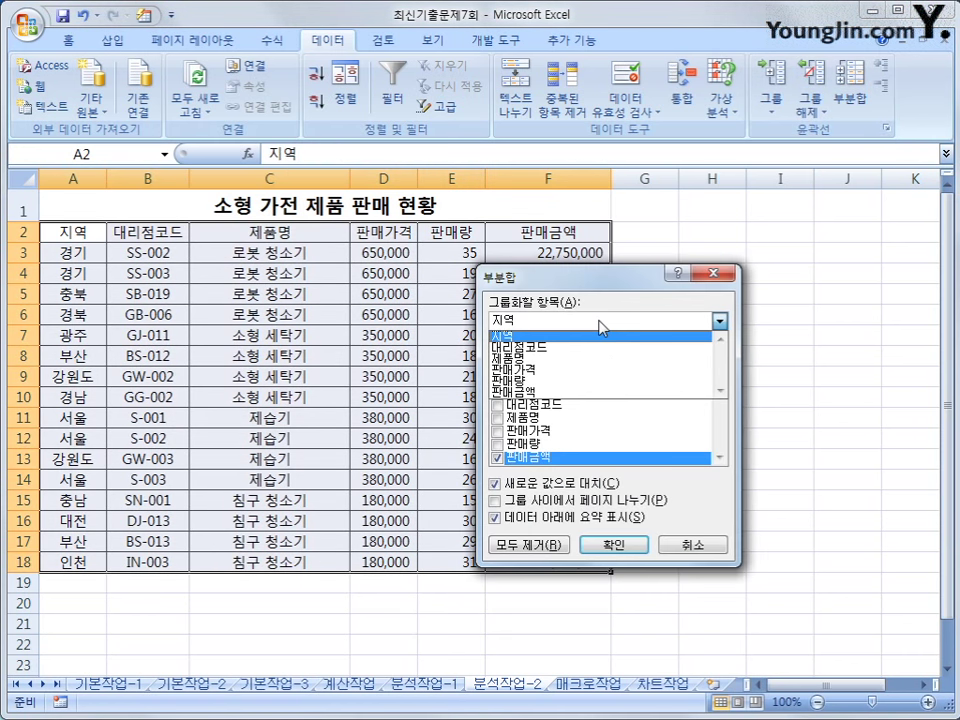
{"action": "left_click", "coordinate": [598, 358]}
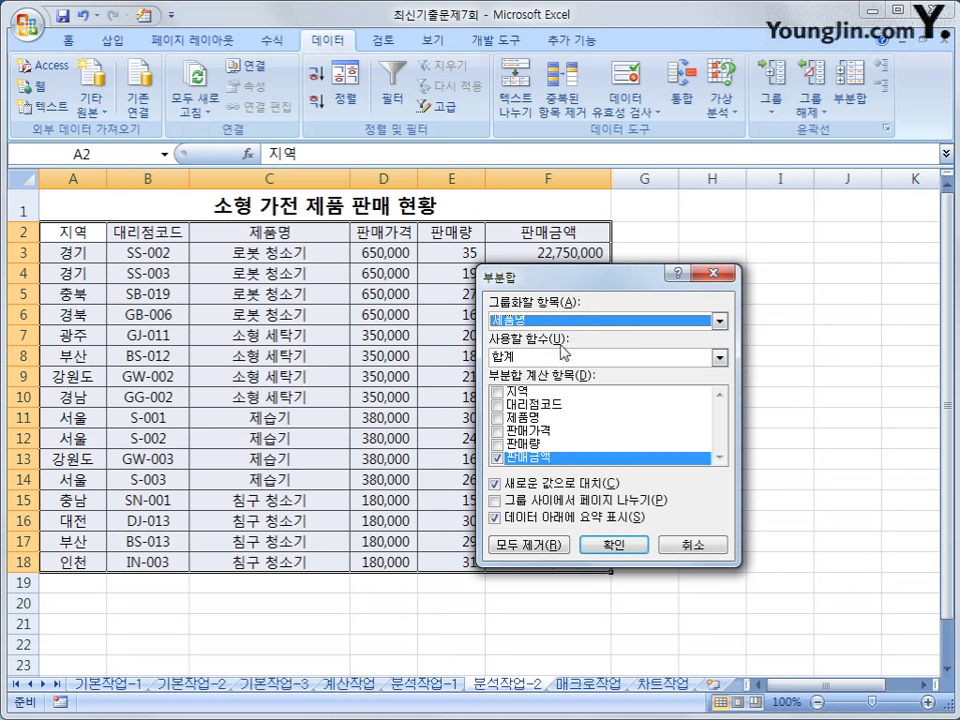
{"action": "left_click", "coordinate": [498, 458]}
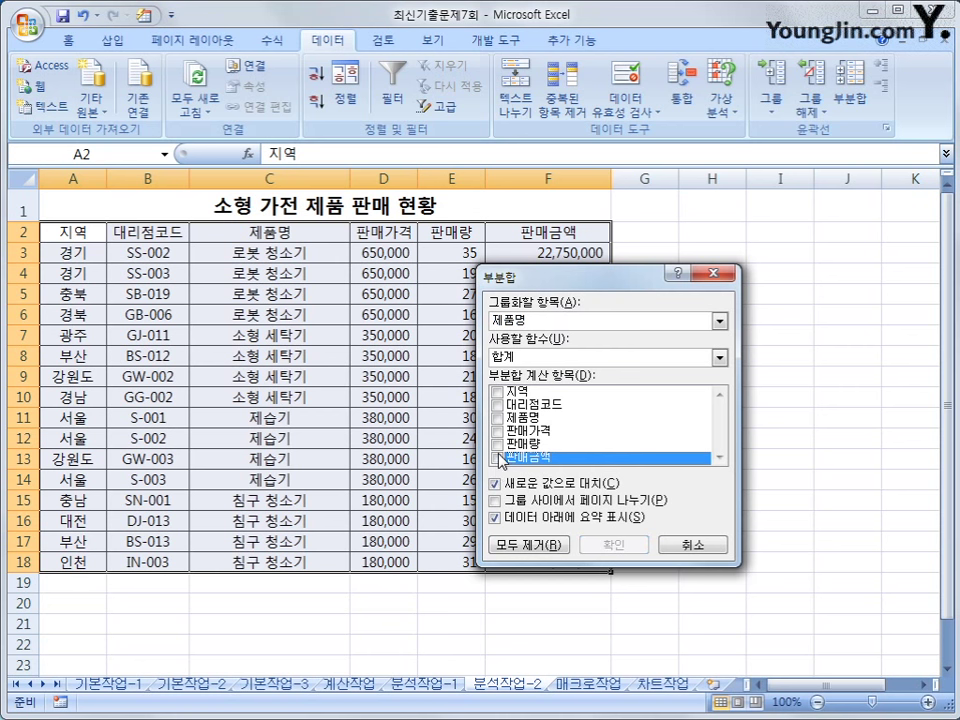
{"action": "left_click", "coordinate": [498, 444]}
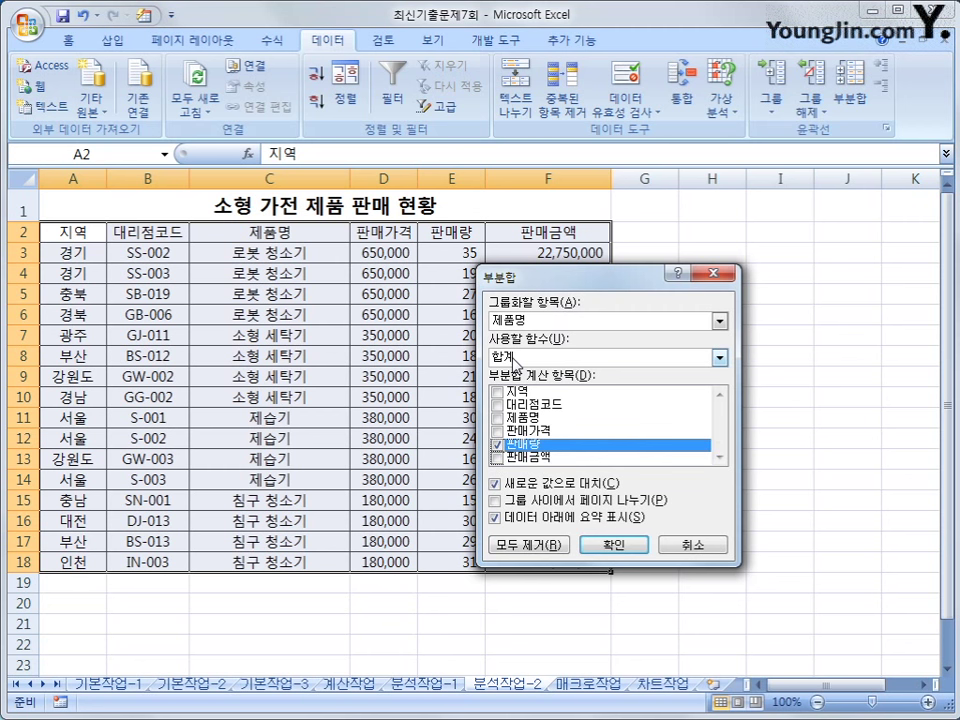
{"action": "left_click", "coordinate": [610, 544]}
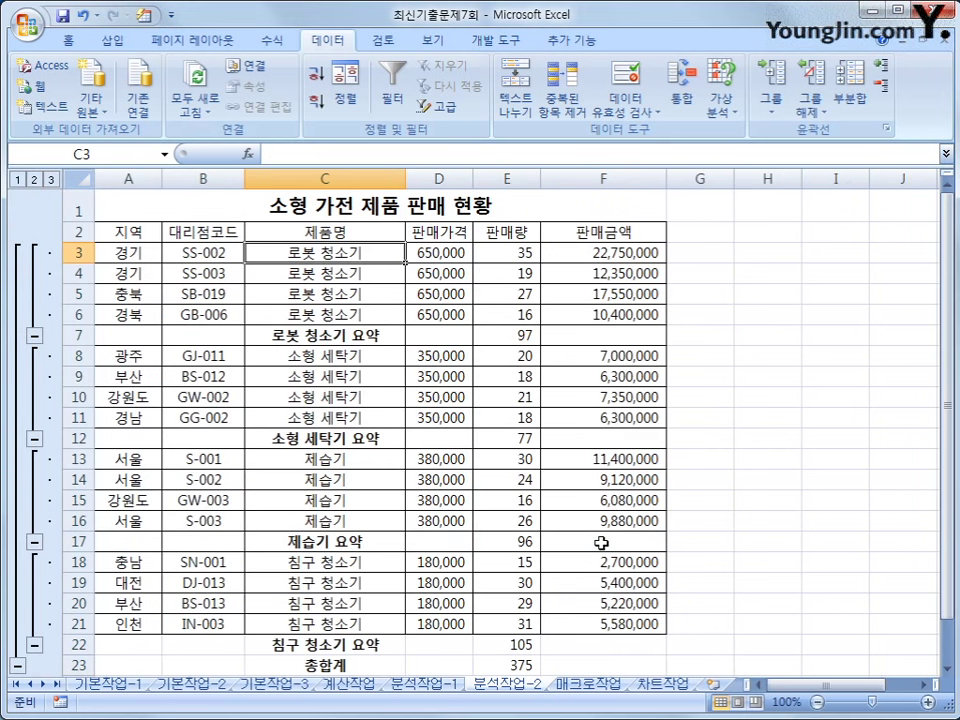
Add a second subtotal by 제품명 using 평균 on 판매금액 only, without replacing the existing subtotals
{"action": "left_click", "coordinate": [850, 100]}
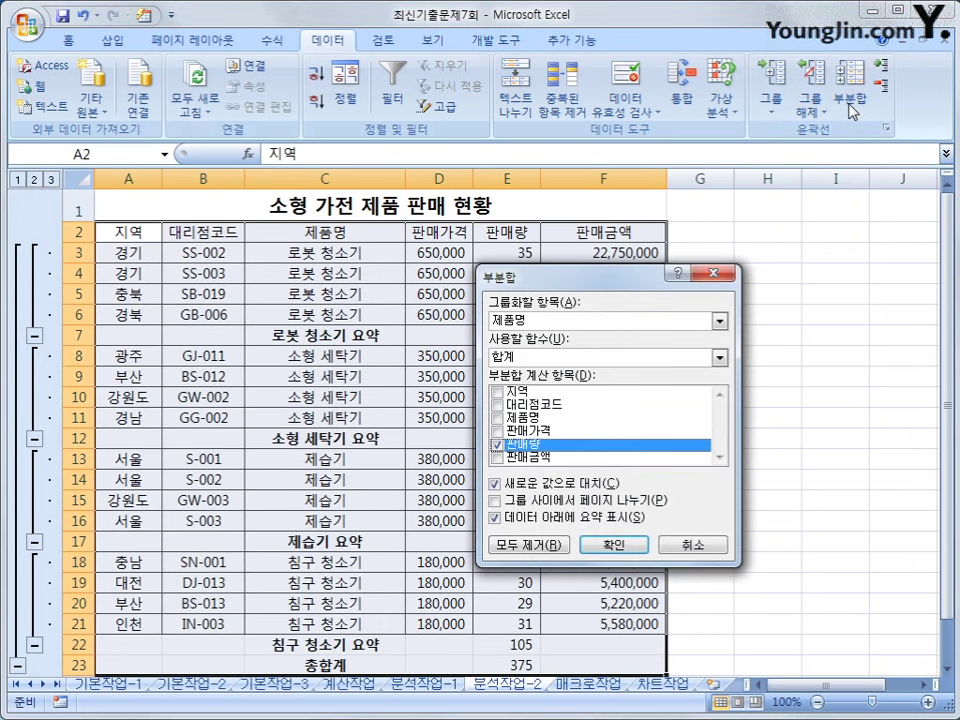
{"action": "left_click", "coordinate": [602, 357]}
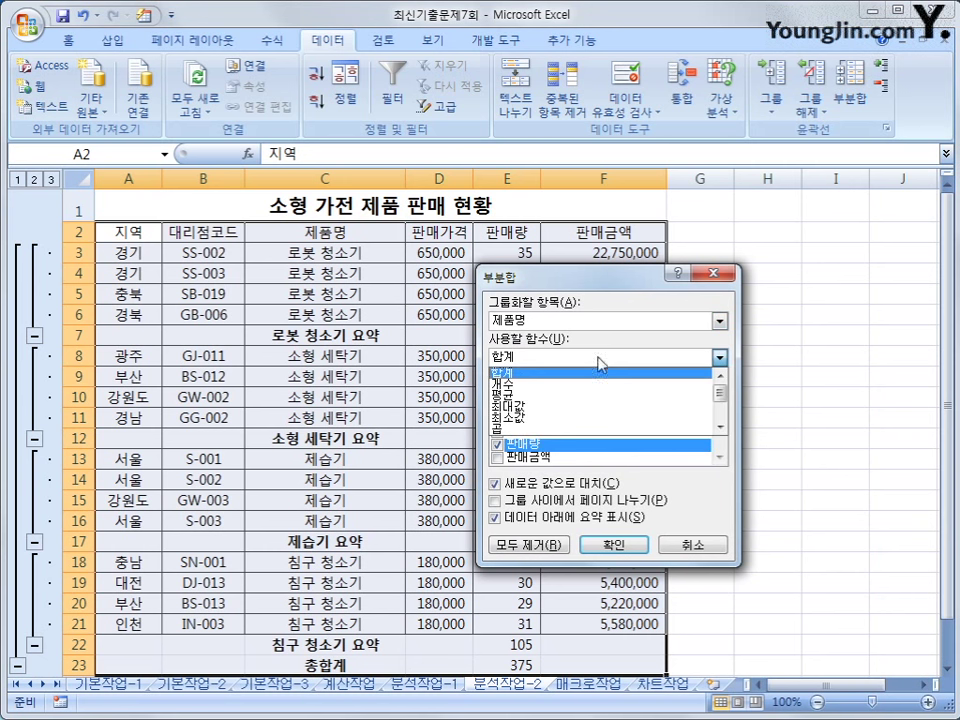
{"action": "left_click", "coordinate": [584, 405]}
{"action": "left_click", "coordinate": [497, 446]}
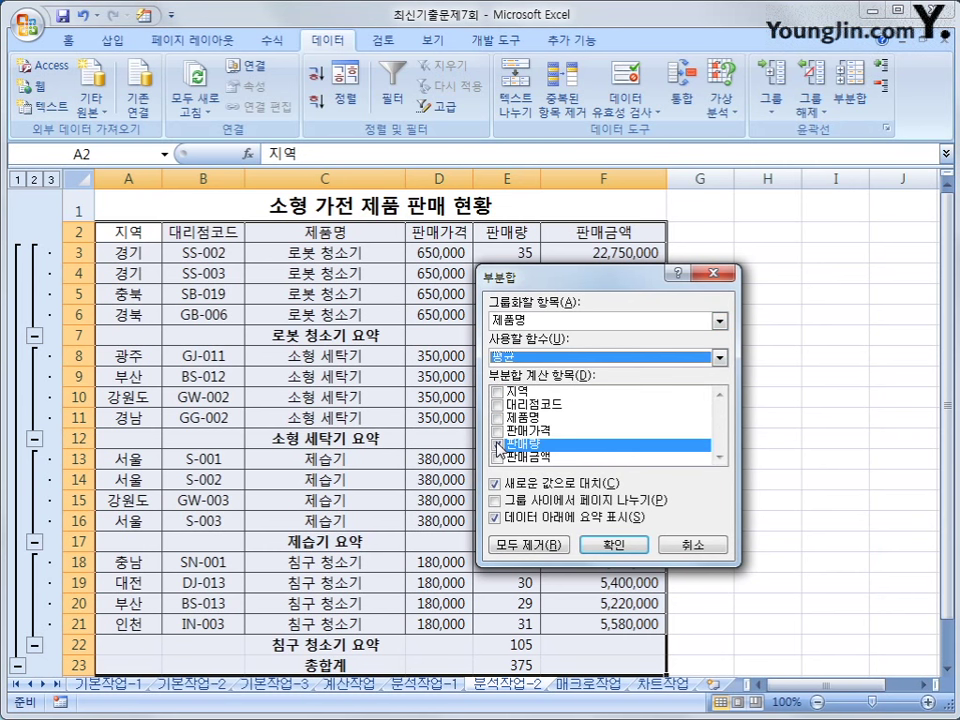
{"action": "left_click", "coordinate": [497, 458]}
{"action": "left_click", "coordinate": [497, 459]}
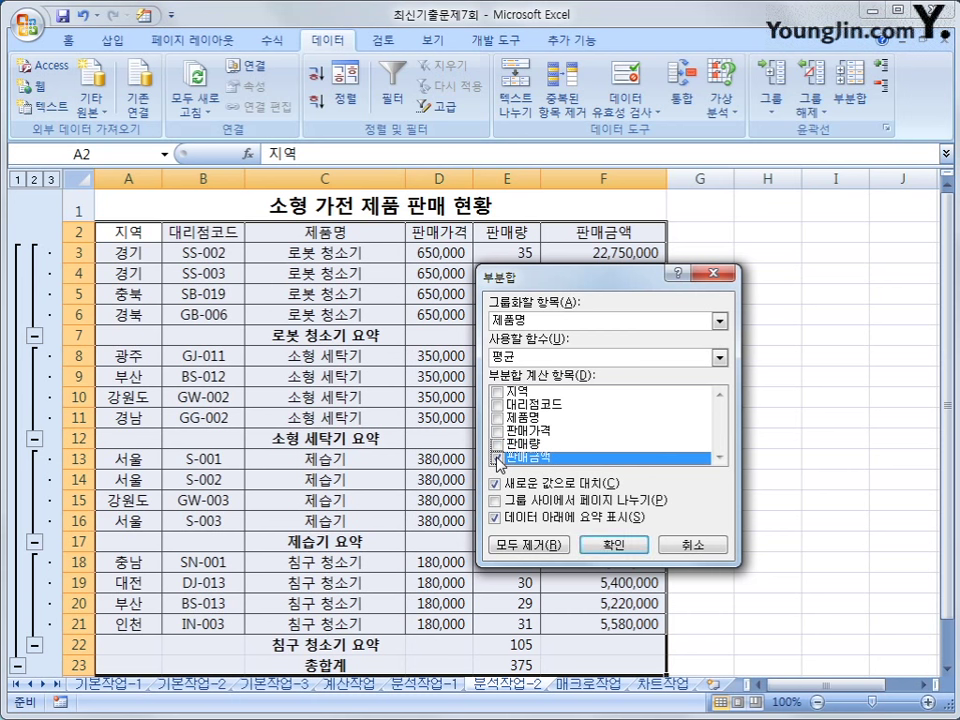
{"action": "left_click", "coordinate": [543, 486]}
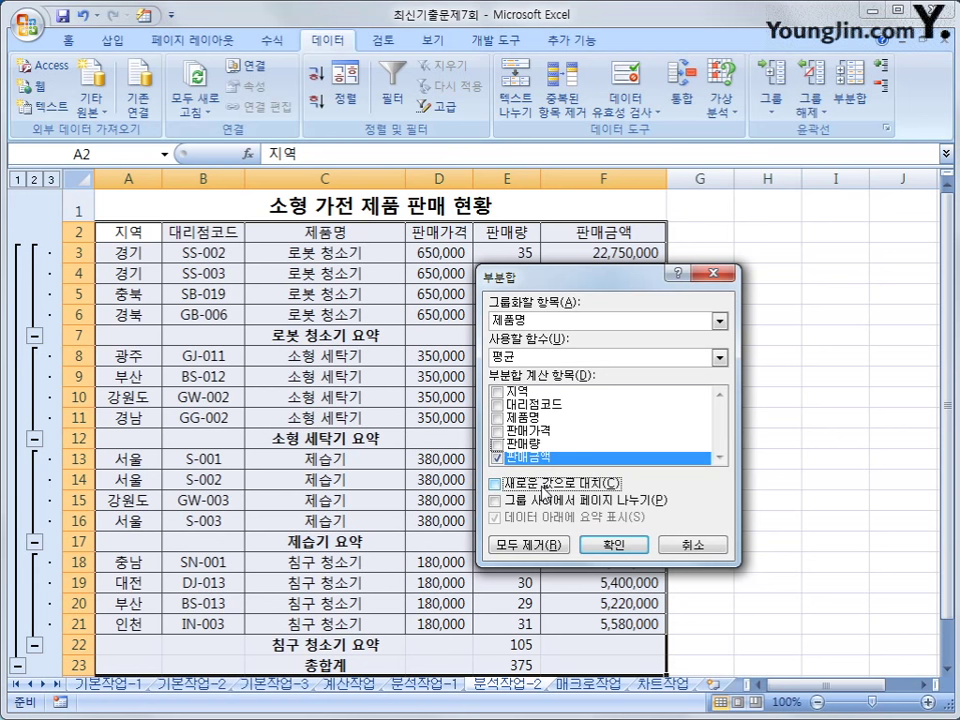
{"action": "left_click", "coordinate": [612, 544]}
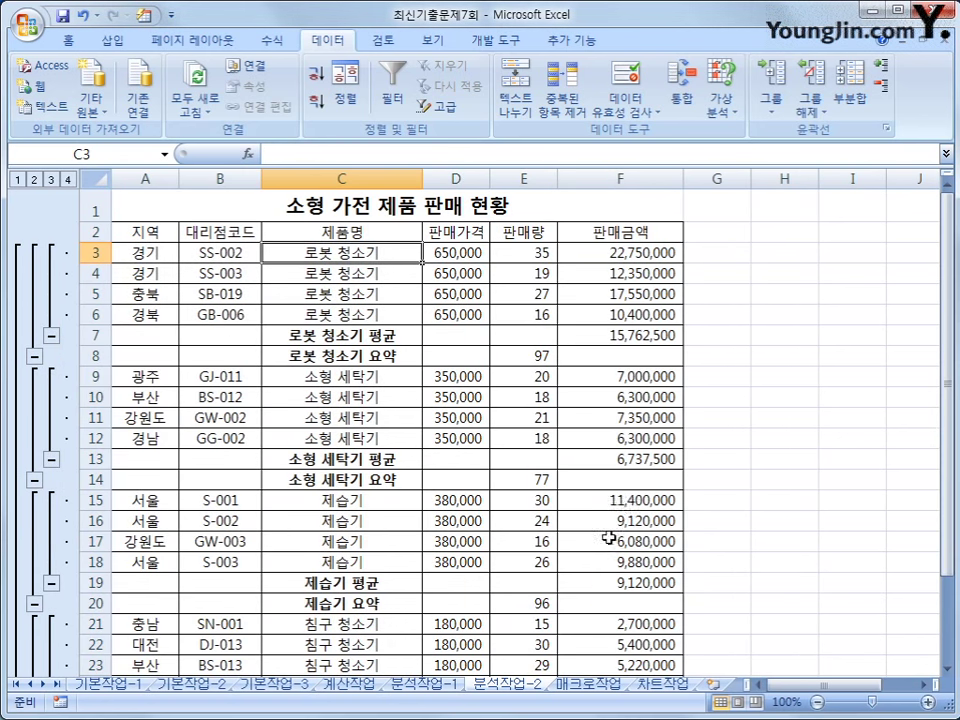
{"action": "scroll", "coordinate": [627, 505], "scroll_direction": "down", "scroll_amount": 3}
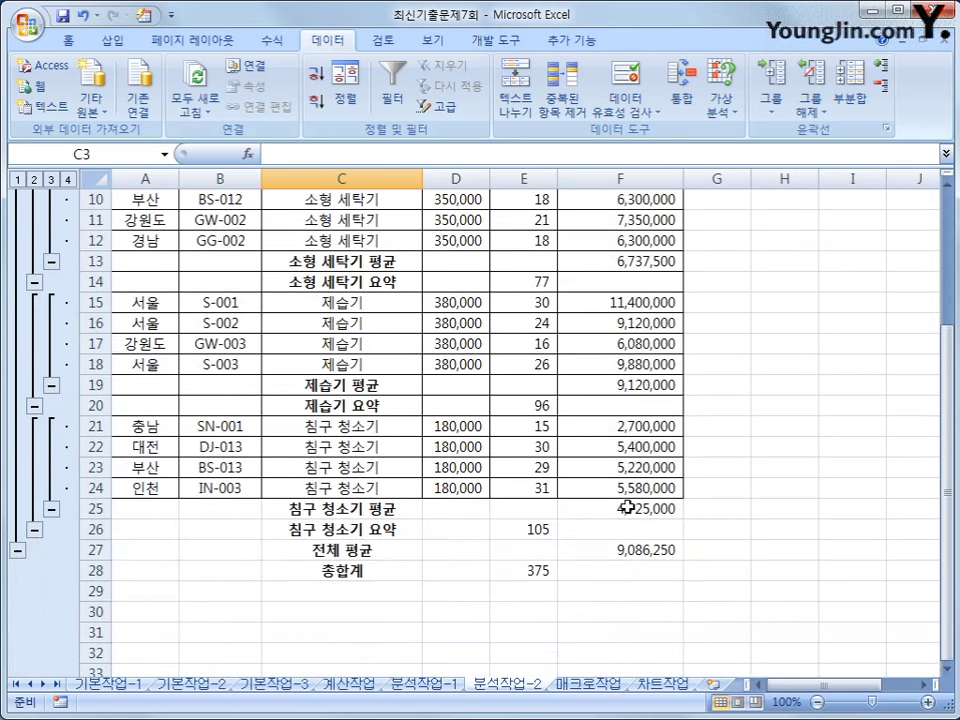
{"action": "scroll", "coordinate": [627, 505], "scroll_direction": "up", "scroll_amount": 3}
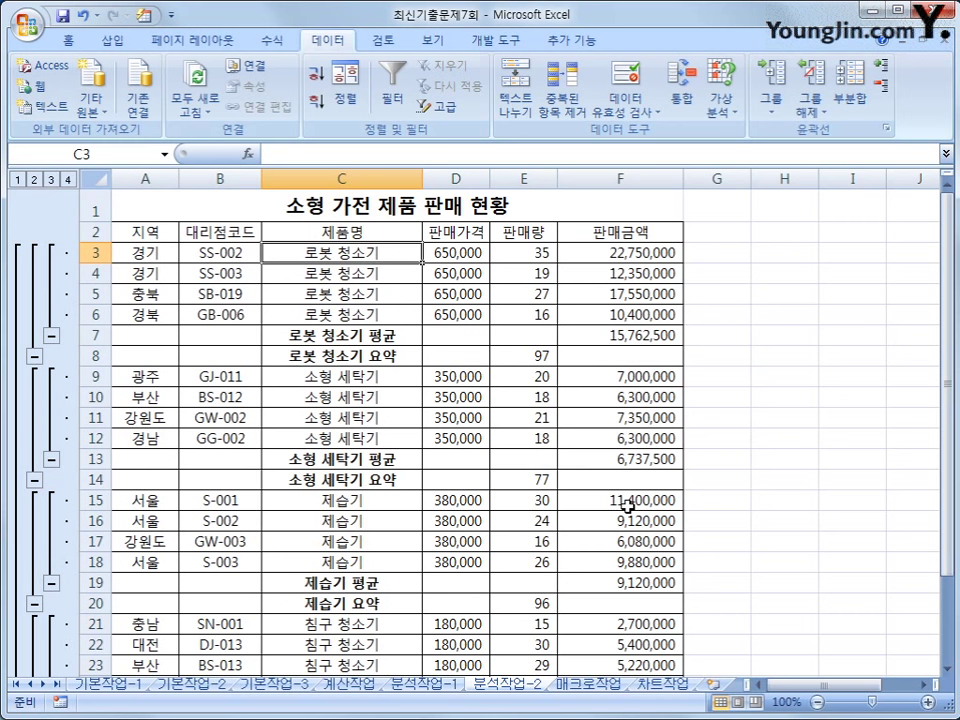
On sheet 매크로작업, select empty cell H7 and start recording a macro named 구성비 in the current workbook
{"action": "left_click", "coordinate": [589, 684]}
{"action": "left_click", "coordinate": [576, 335]}
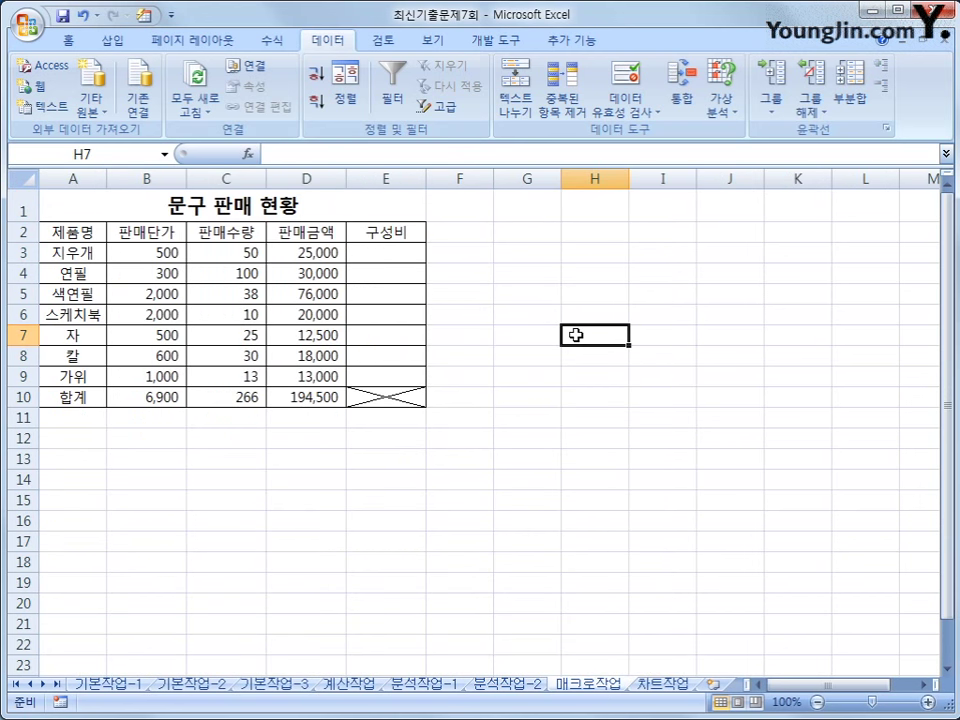
{"action": "left_click", "coordinate": [62, 701]}
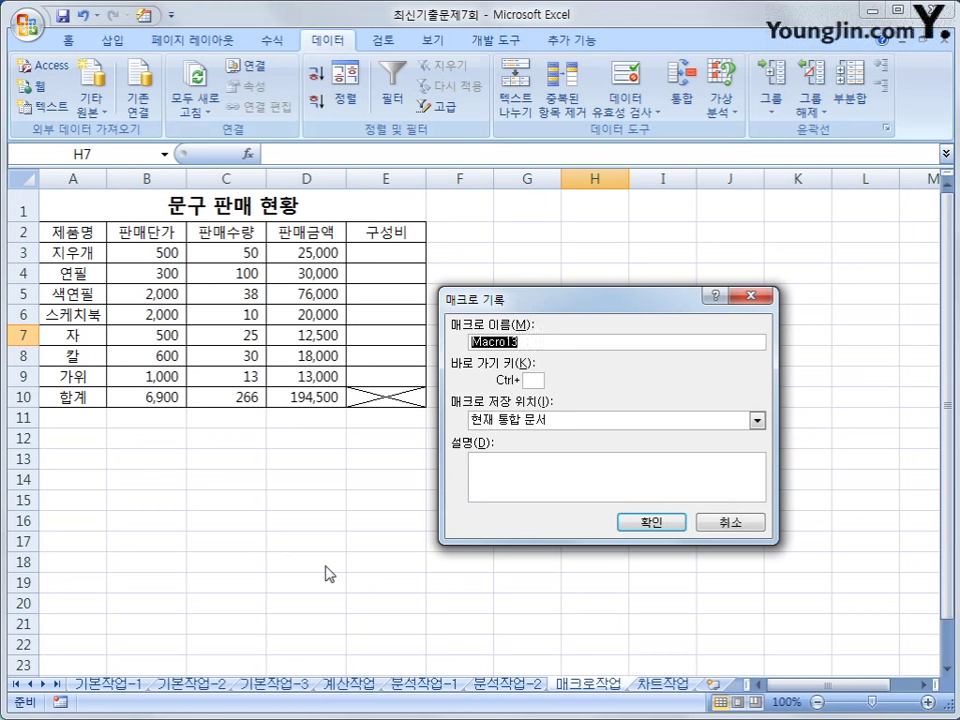
{"action": "type", "text": "구서ㅇ비"}
{"action": "left_click", "coordinate": [634, 522]}
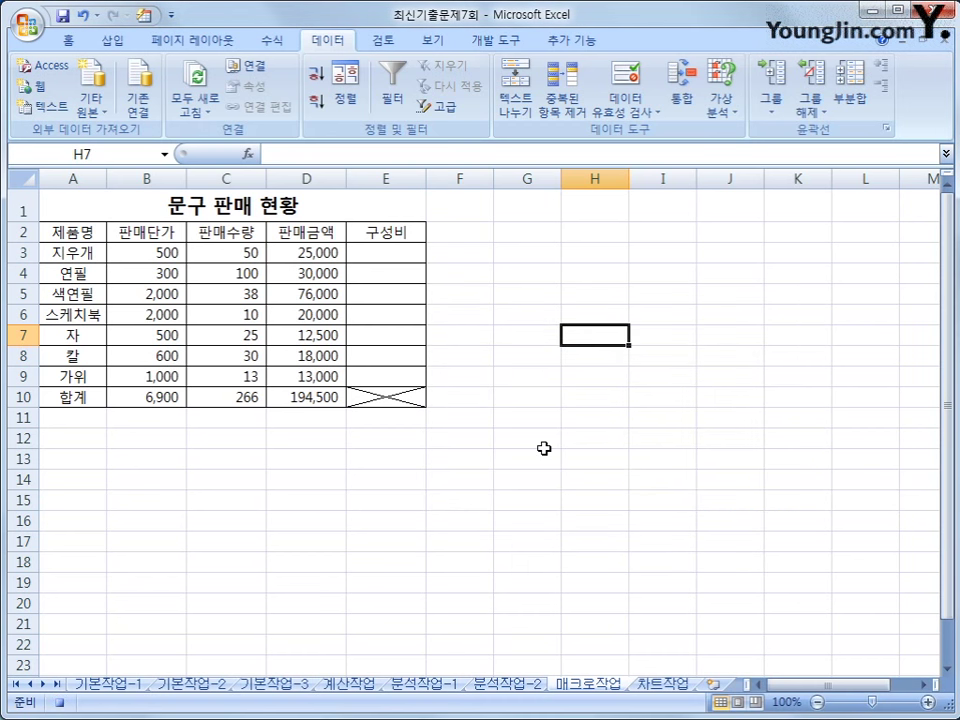
Enter the formula =D3/$D$10 in cell E3 to calculate 지우개's 구성비 from its 판매금액 and the total
{"action": "left_click", "coordinate": [400, 257]}
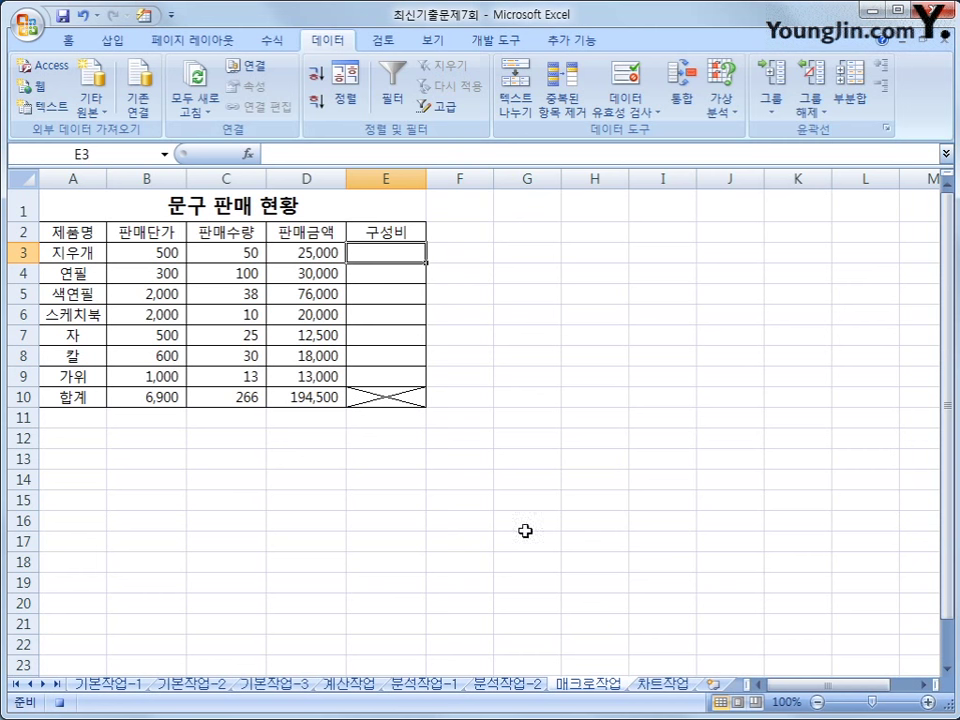
{"action": "type", "text": "="}
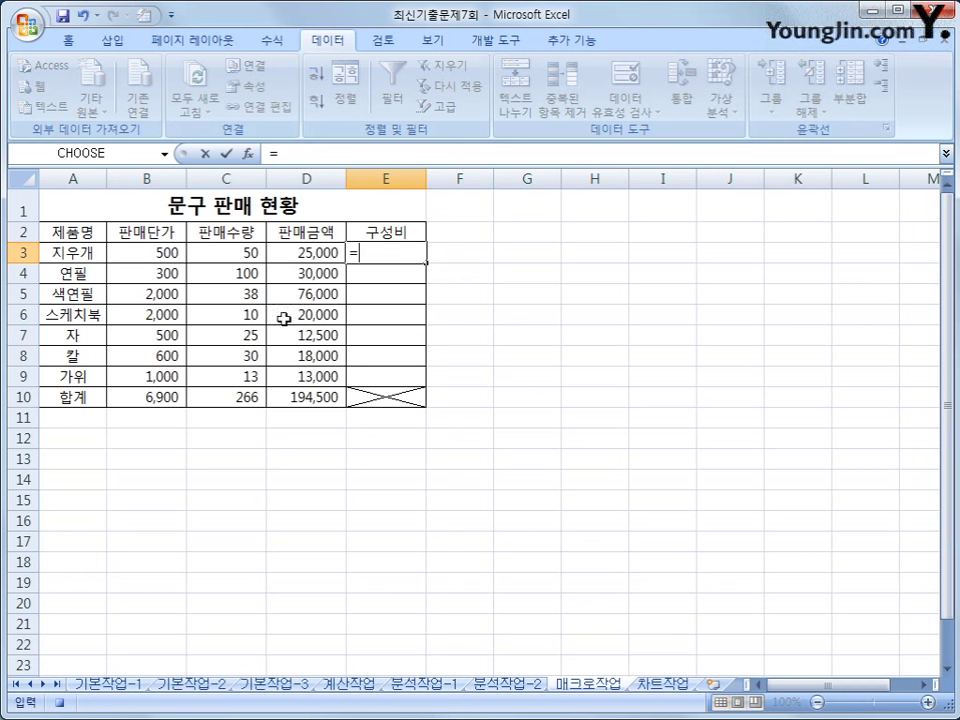
{"action": "left_click", "coordinate": [309, 255]}
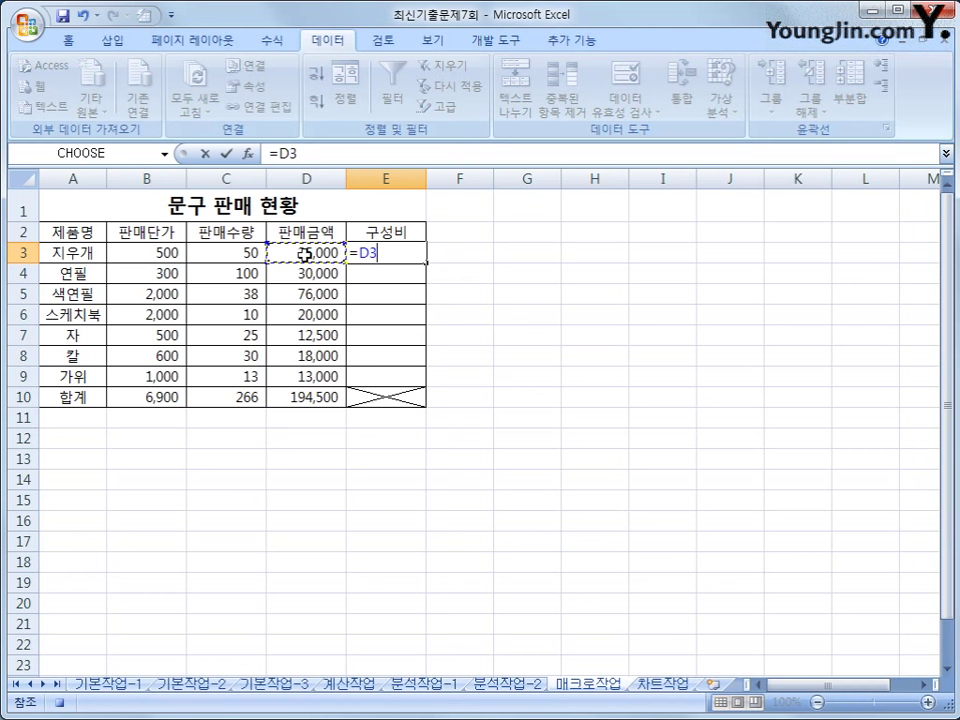
{"action": "type", "text": "/"}
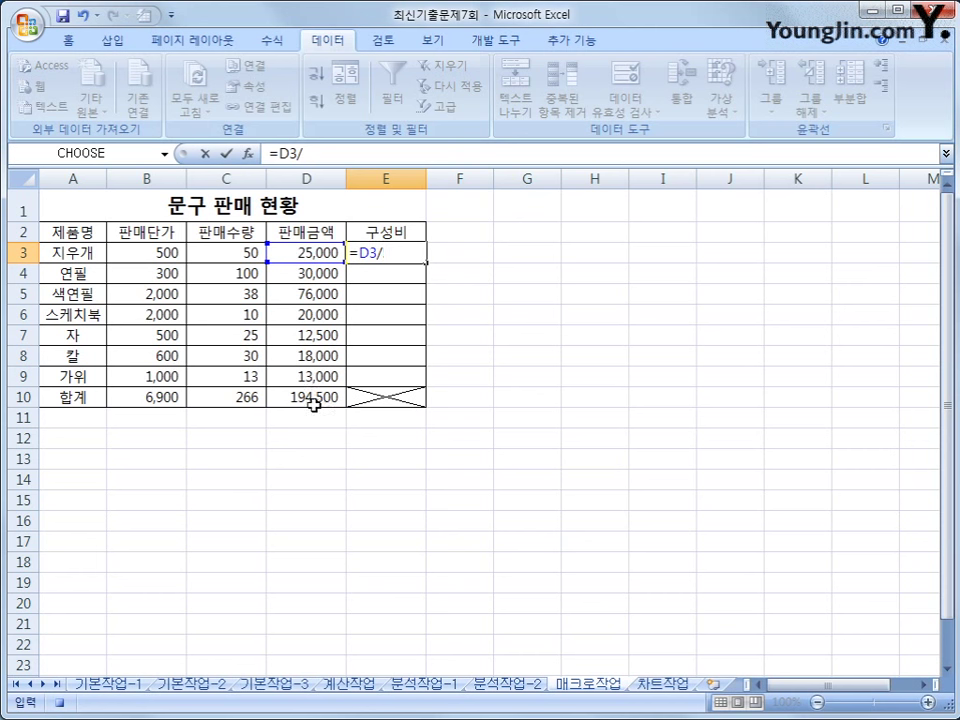
{"action": "left_click", "coordinate": [313, 400]}
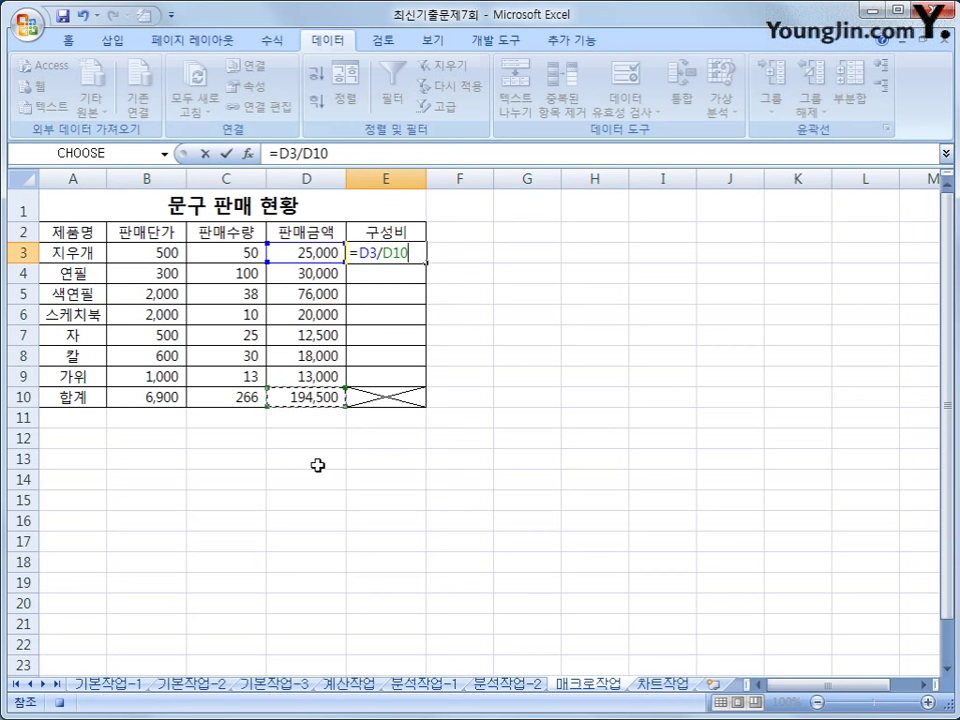
{"action": "key", "text": "F4"}
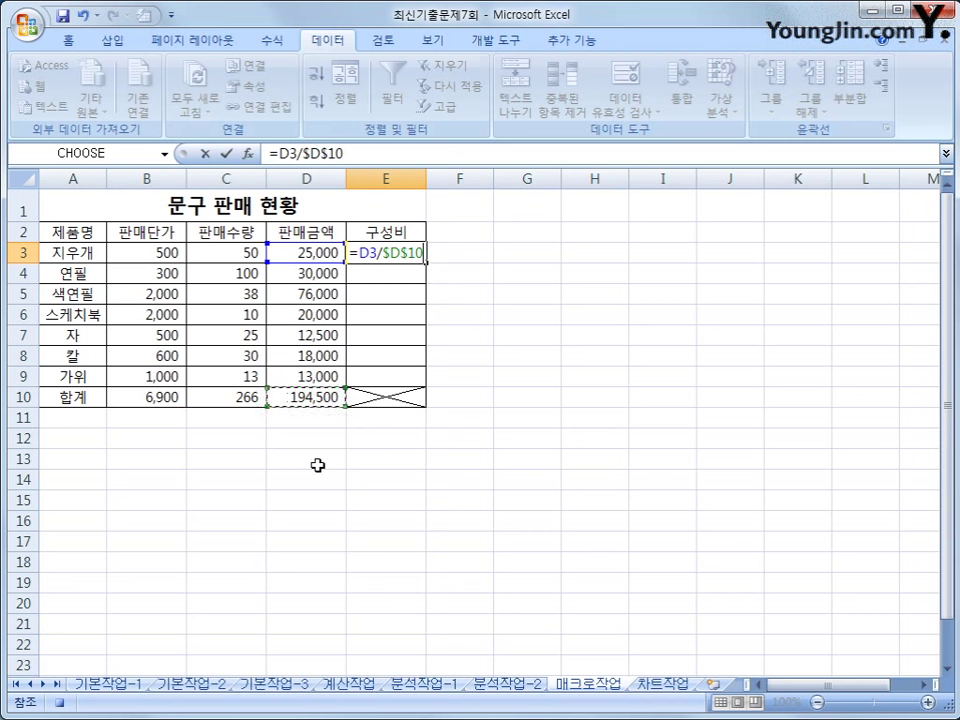
{"action": "key", "text": "Return"}
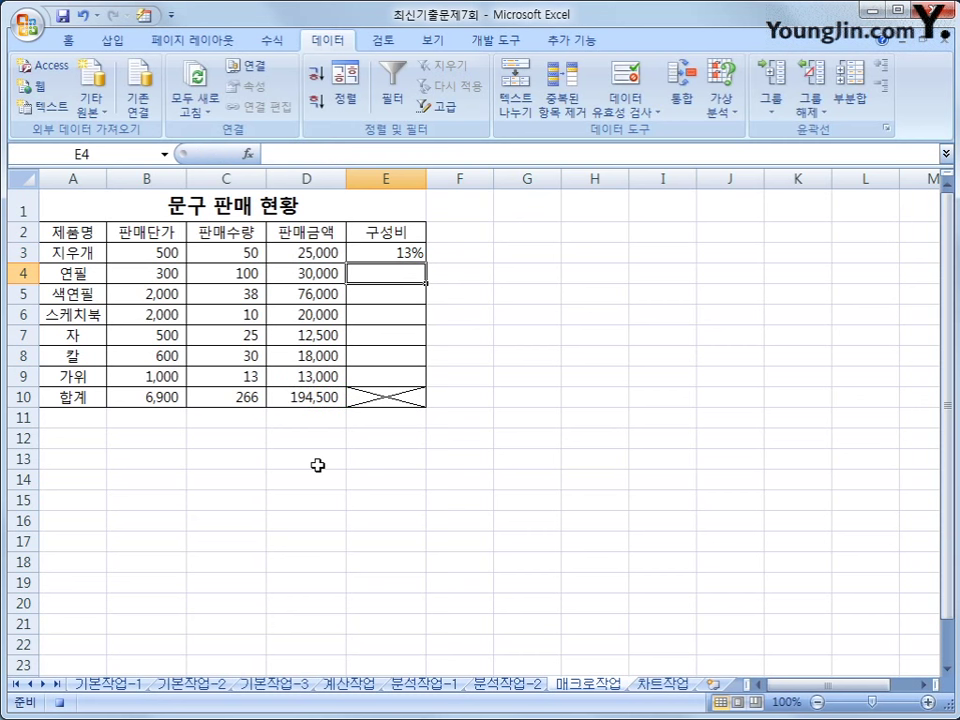
Fill the 구성비 formula from E3 down through E9
{"action": "left_click", "coordinate": [377, 247]}
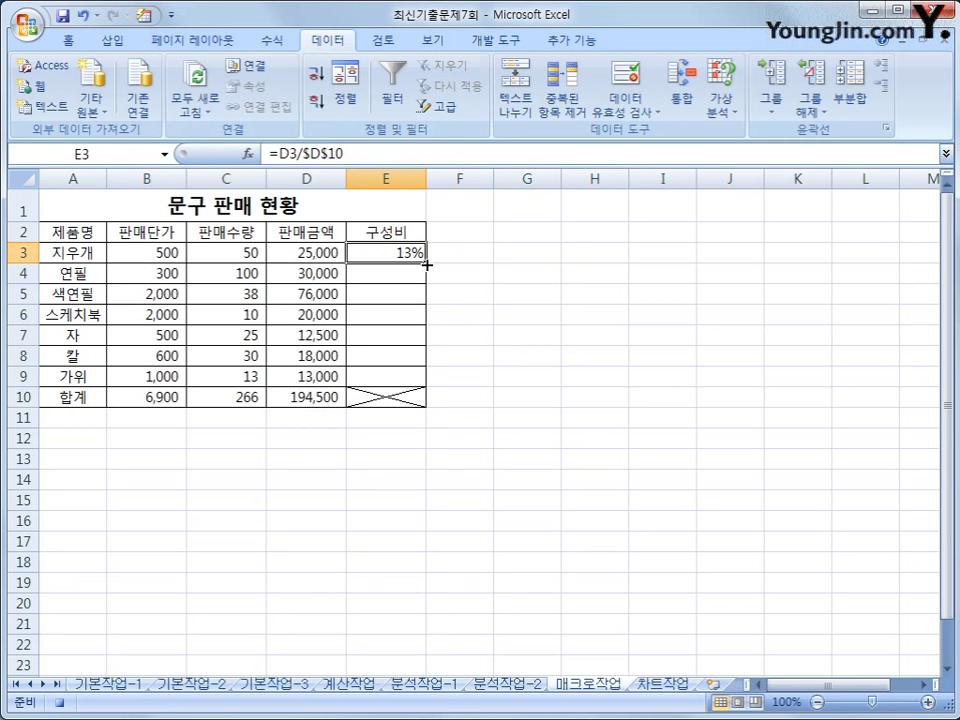
{"action": "left_click_drag", "start_coordinate": [424, 260], "coordinate": [408, 378]}
{"action": "left_click", "coordinate": [408, 378]}
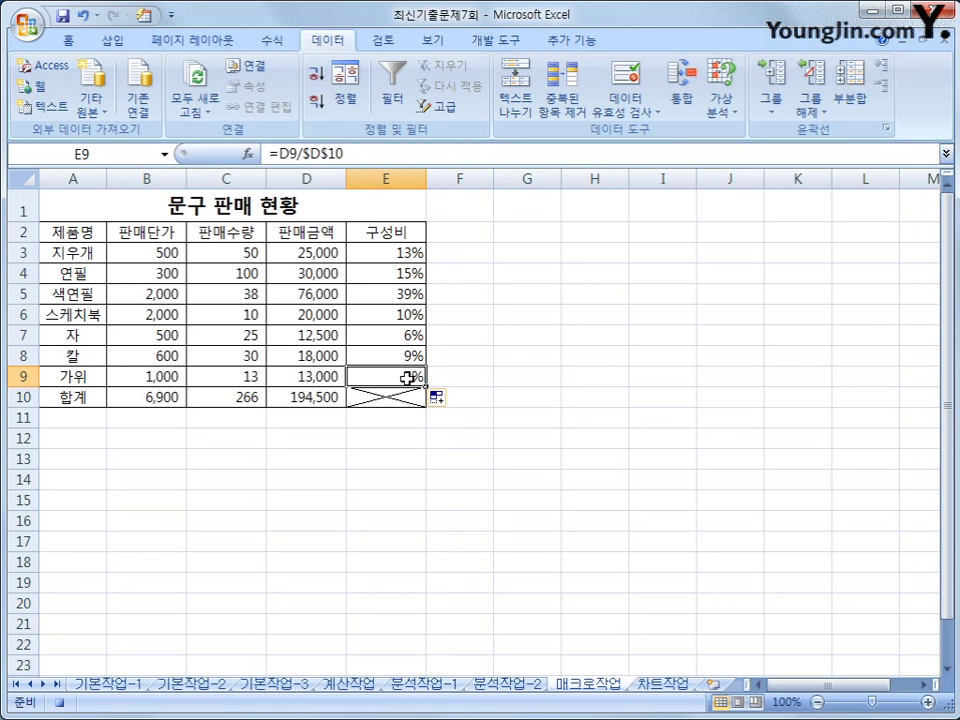
{"action": "left_click", "coordinate": [463, 520]}
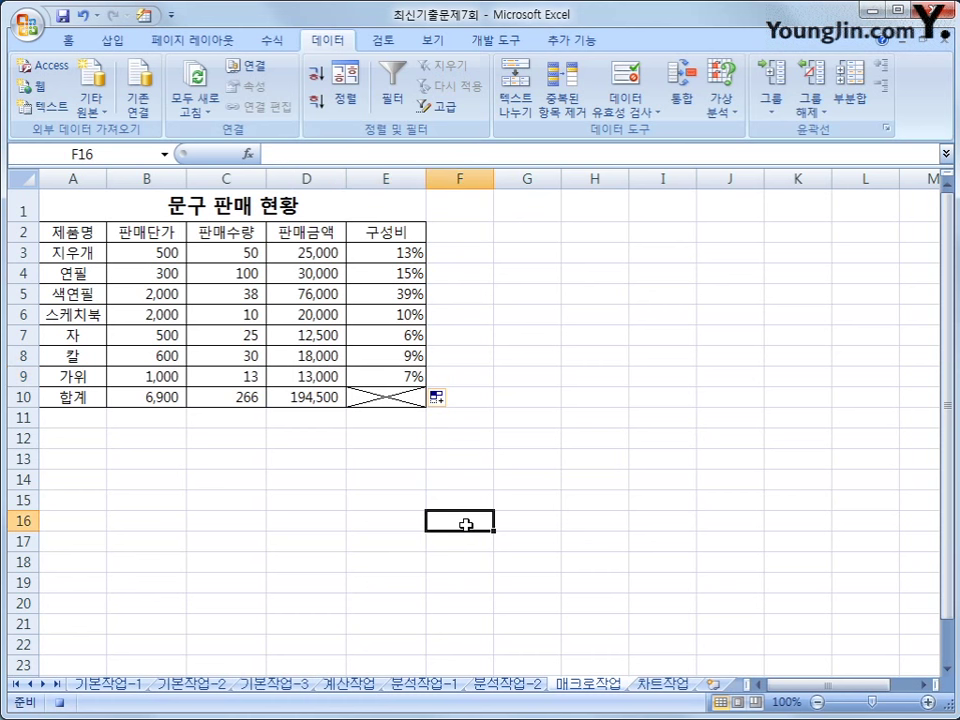
Insert a smiley face shape covering G2:G4, about 1.75 cm high and 1.91 cm wide
{"action": "left_click", "coordinate": [120, 41]}
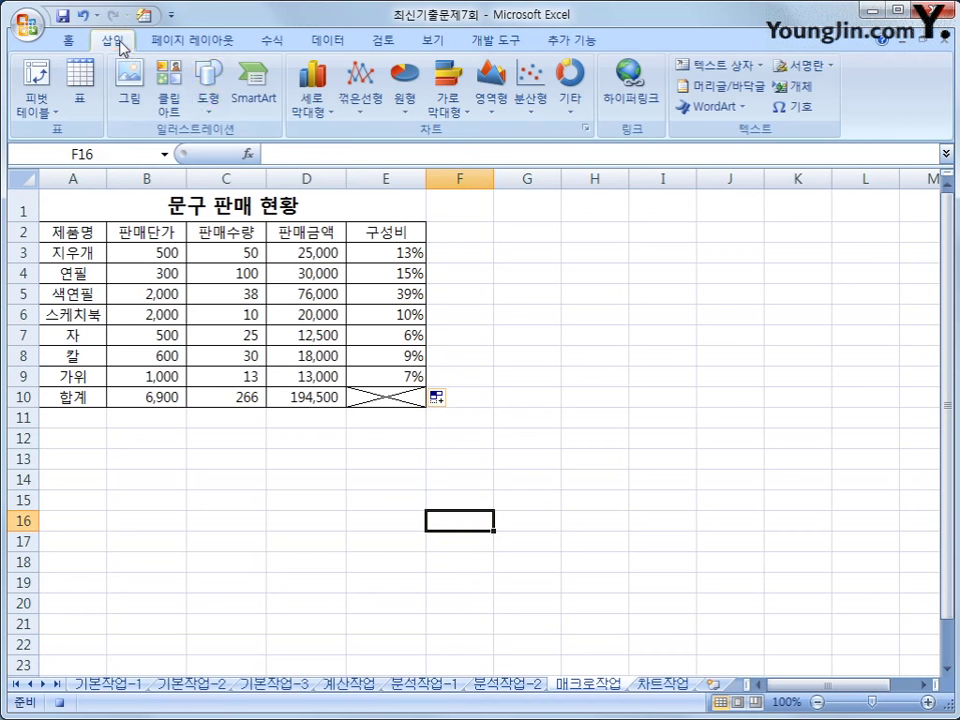
{"action": "left_click", "coordinate": [209, 110]}
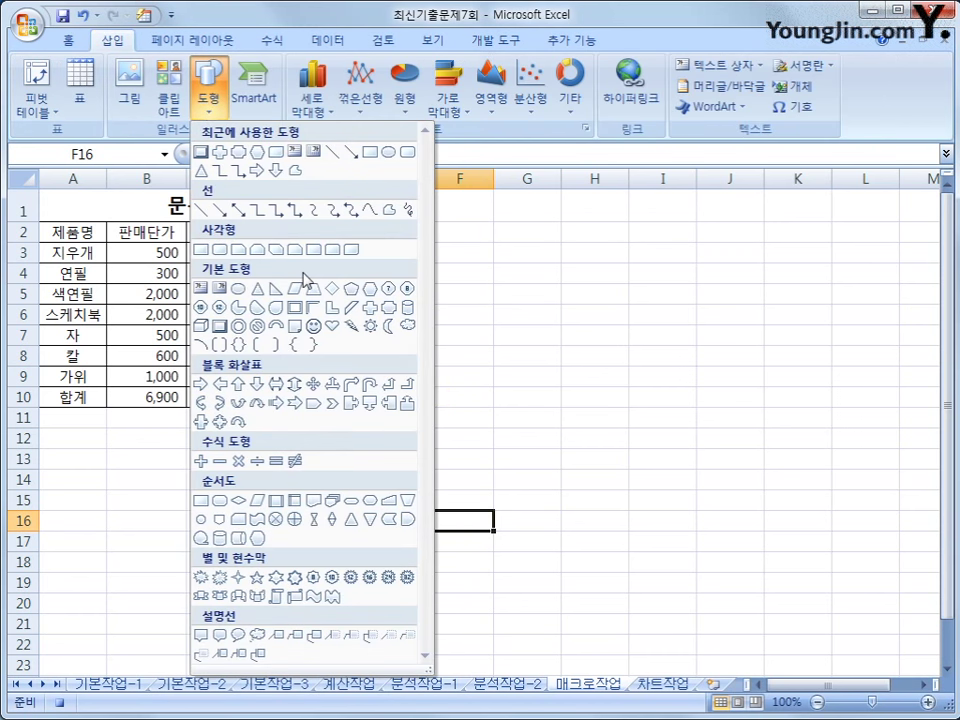
{"action": "left_click", "coordinate": [314, 330]}
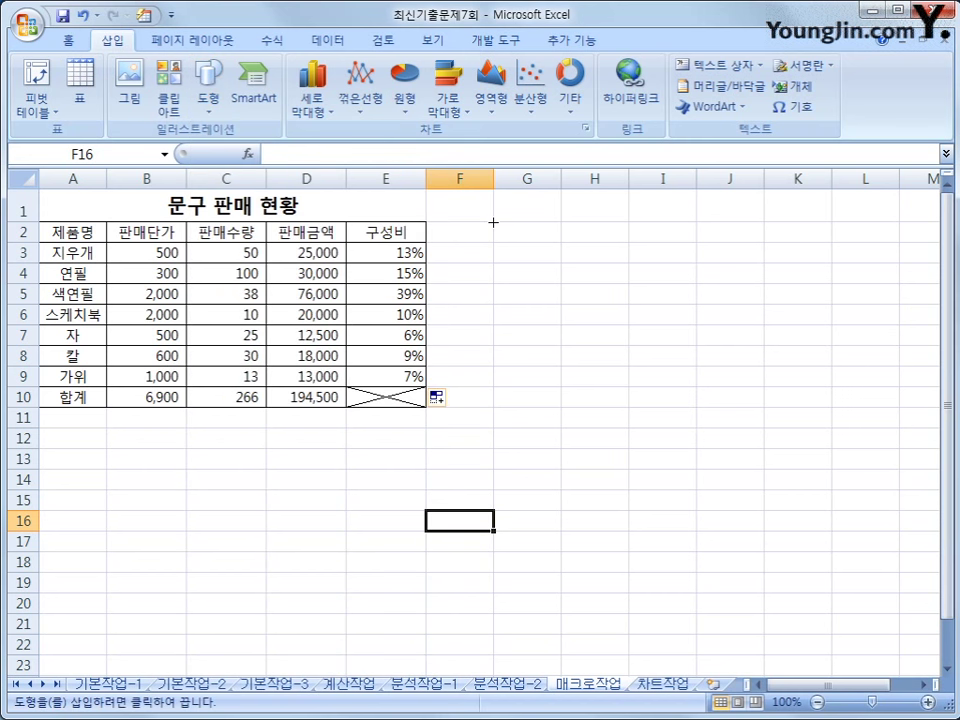
{"action": "left_click_drag", "start_coordinate": [492, 222], "coordinate": [543, 286]}
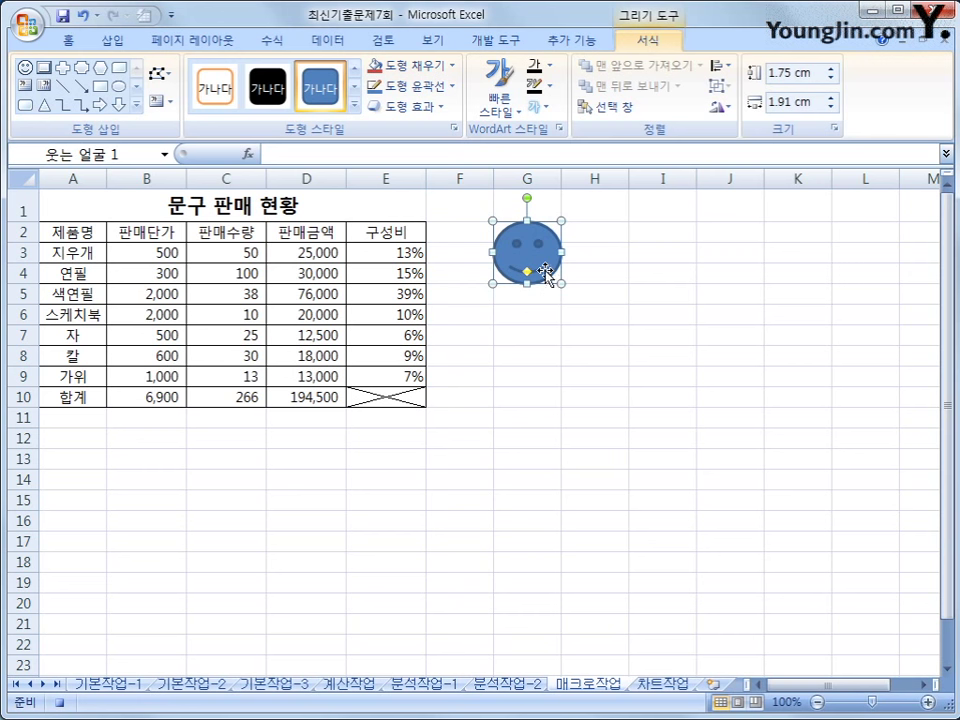
Assign the 구성비 macro to the smiley face shape and deselect the shape
{"action": "right_click", "coordinate": [546, 271]}
{"action": "left_click", "coordinate": [640, 468]}
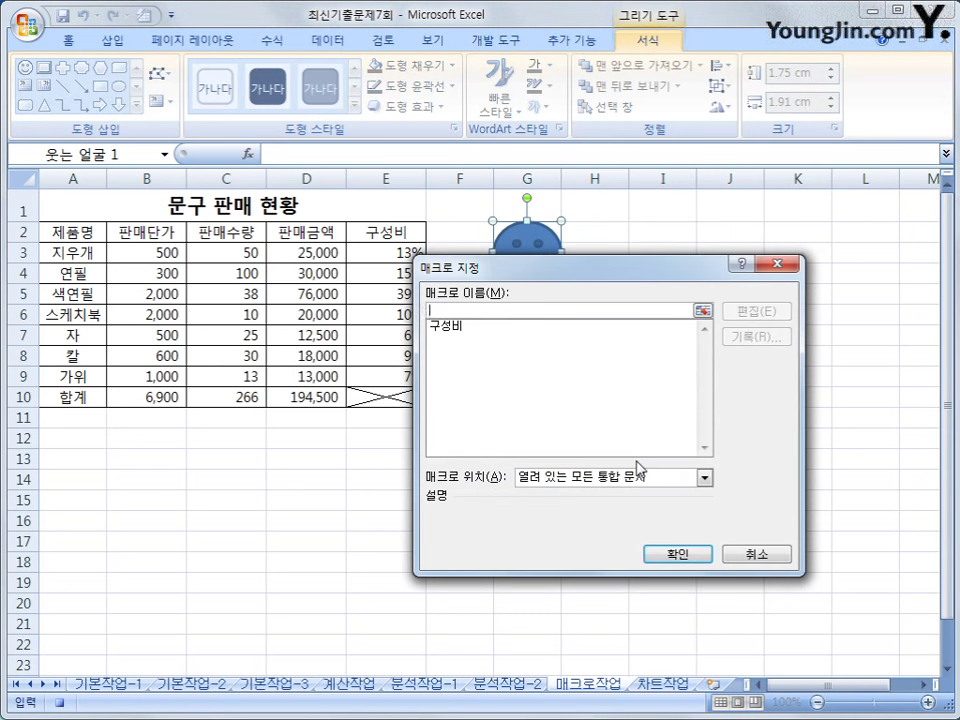
{"action": "left_click", "coordinate": [447, 338]}
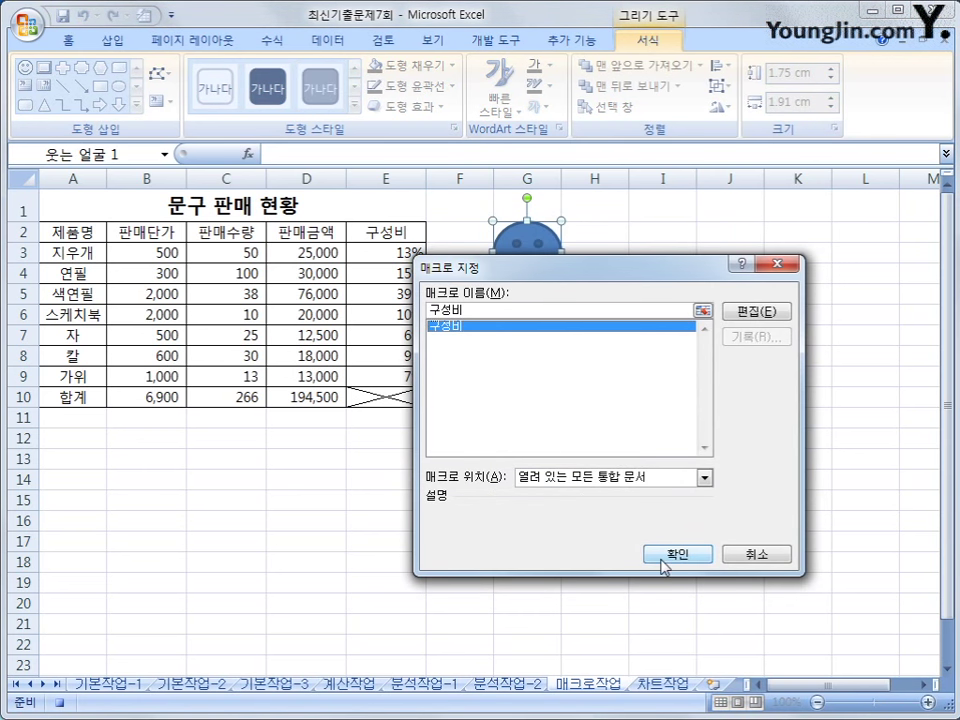
{"action": "left_click", "coordinate": [665, 556]}
{"action": "left_click", "coordinate": [663, 476]}
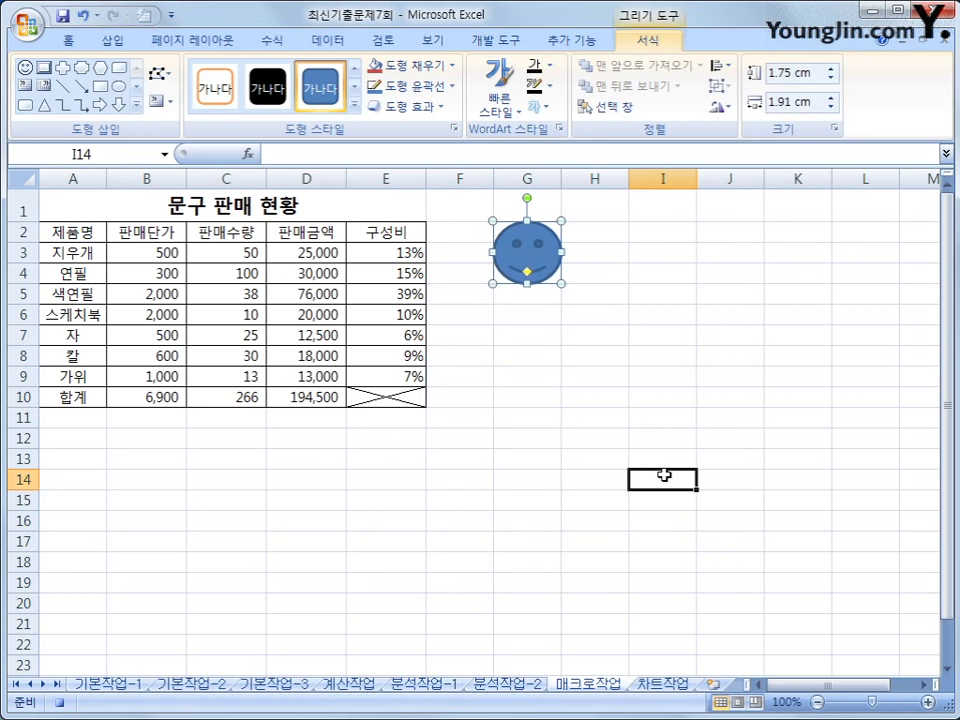
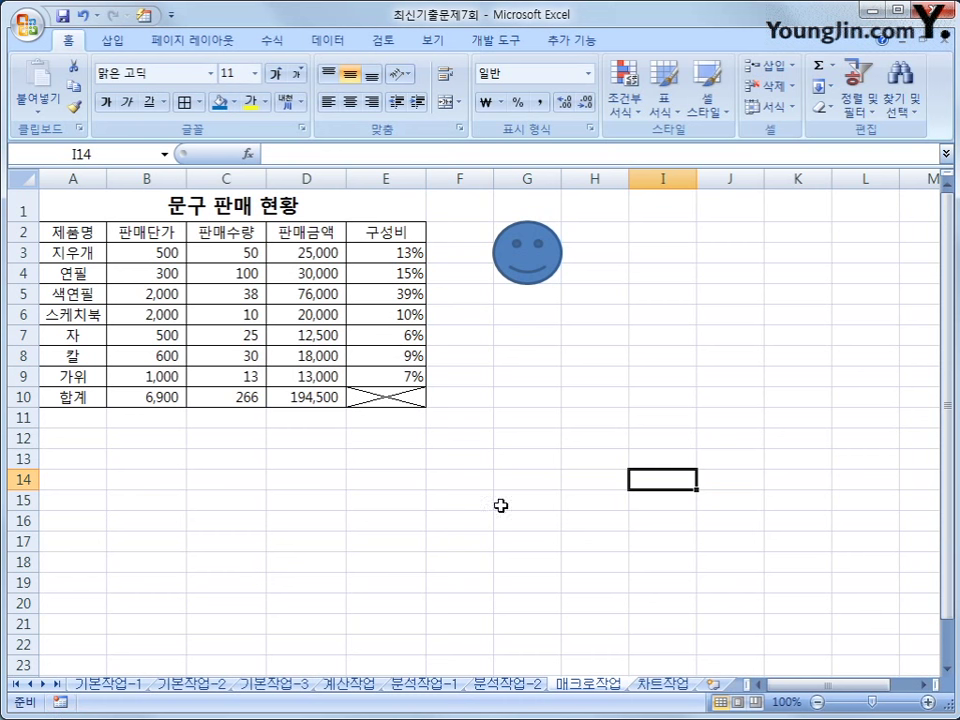
Delete the 구성비 macro from the workbook and confirm the deletion
{"action": "left_click", "coordinate": [585, 452]}
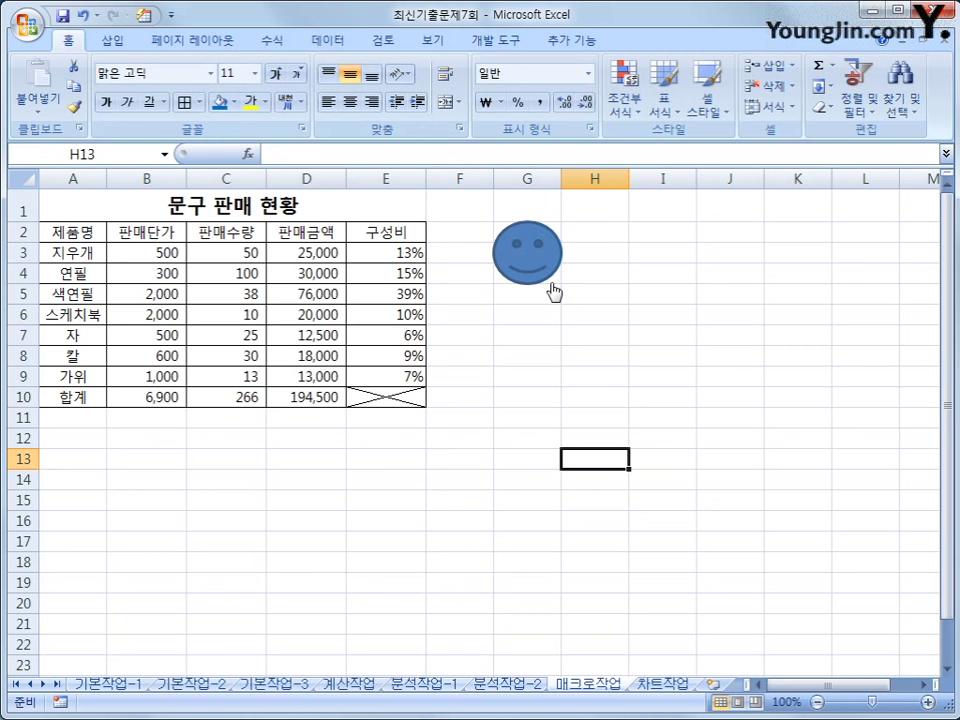
{"action": "left_click", "coordinate": [510, 43]}
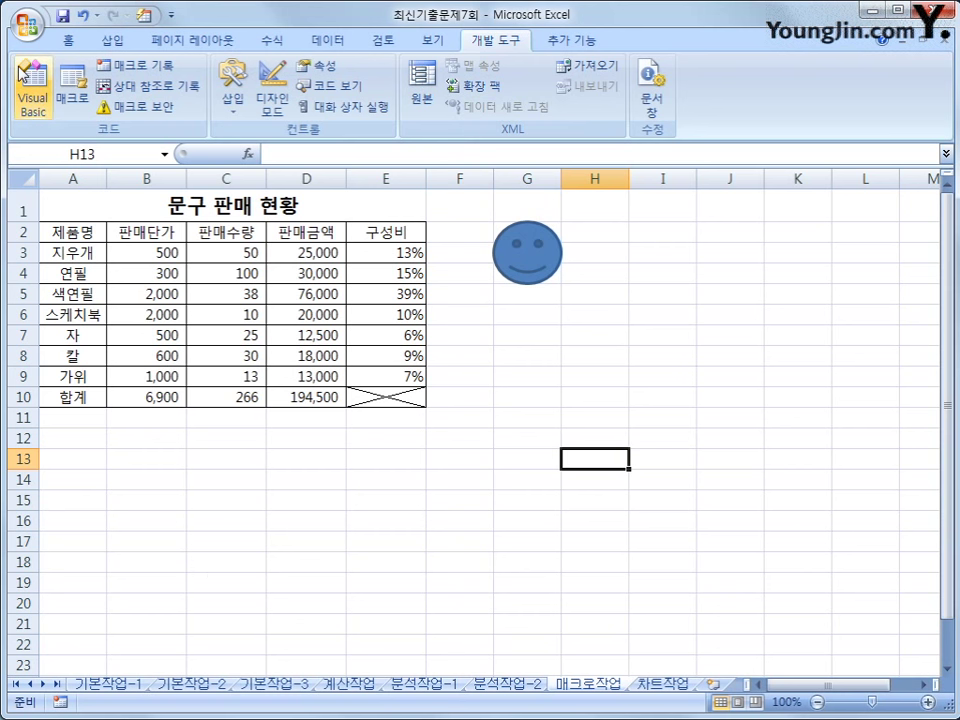
{"action": "left_click", "coordinate": [74, 90]}
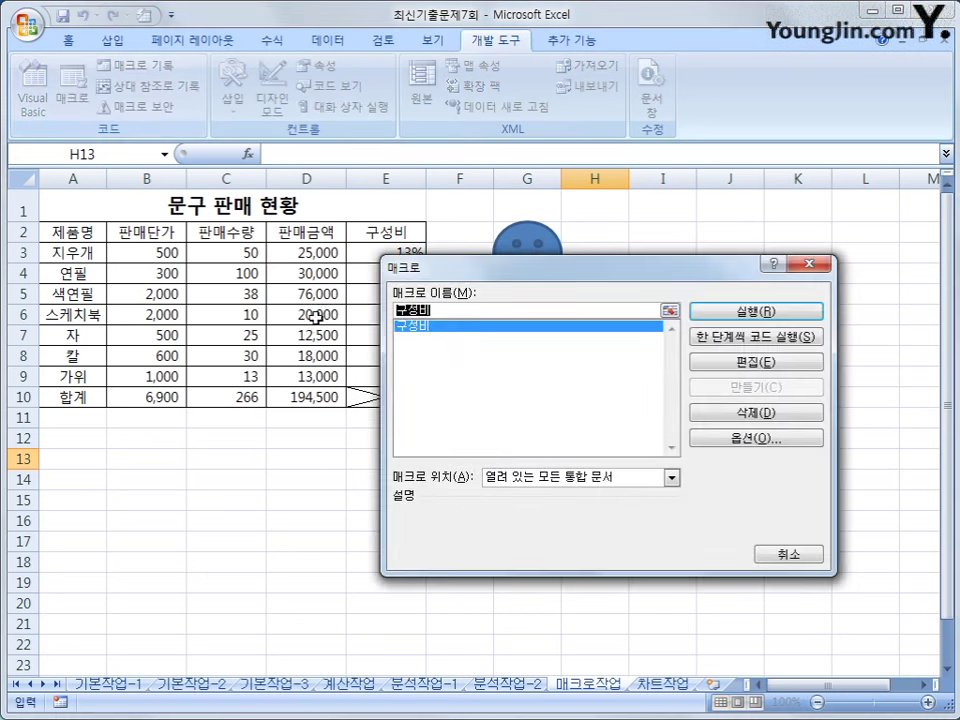
{"action": "left_click", "coordinate": [415, 327]}
{"action": "left_click", "coordinate": [733, 425]}
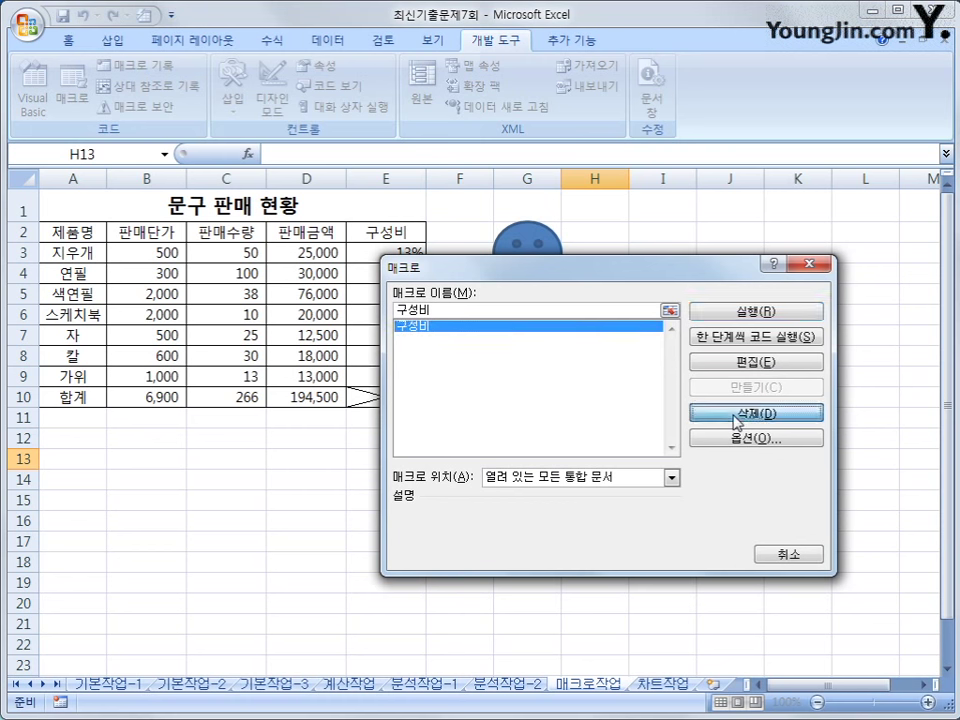
{"action": "left_click", "coordinate": [530, 451]}
{"action": "left_click", "coordinate": [563, 521]}
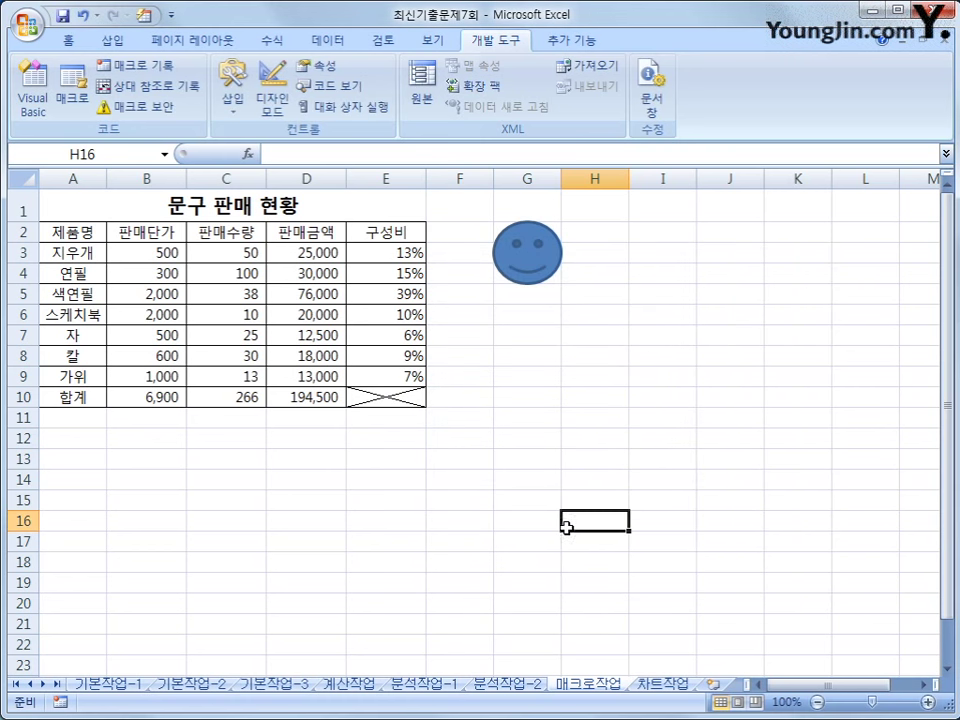
Clear the 구성비 formulas in E3:E9 and check the list of macros in the open workbooks
{"action": "left_click_drag", "start_coordinate": [369, 255], "coordinate": [378, 373]}
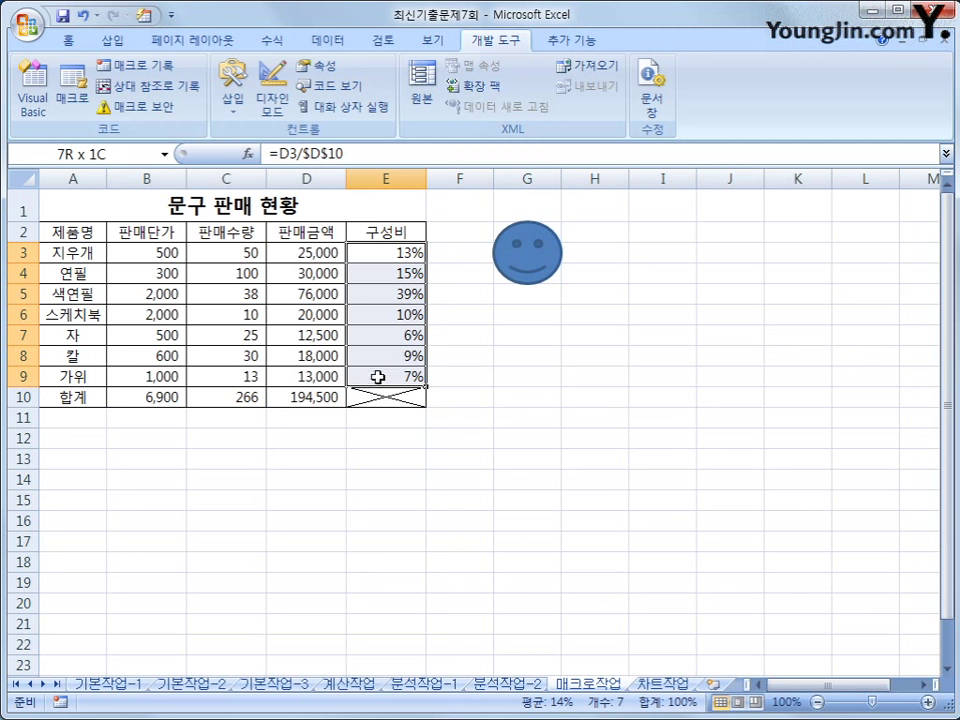
{"action": "key", "text": "Delete"}
{"action": "left_click", "coordinate": [621, 501]}
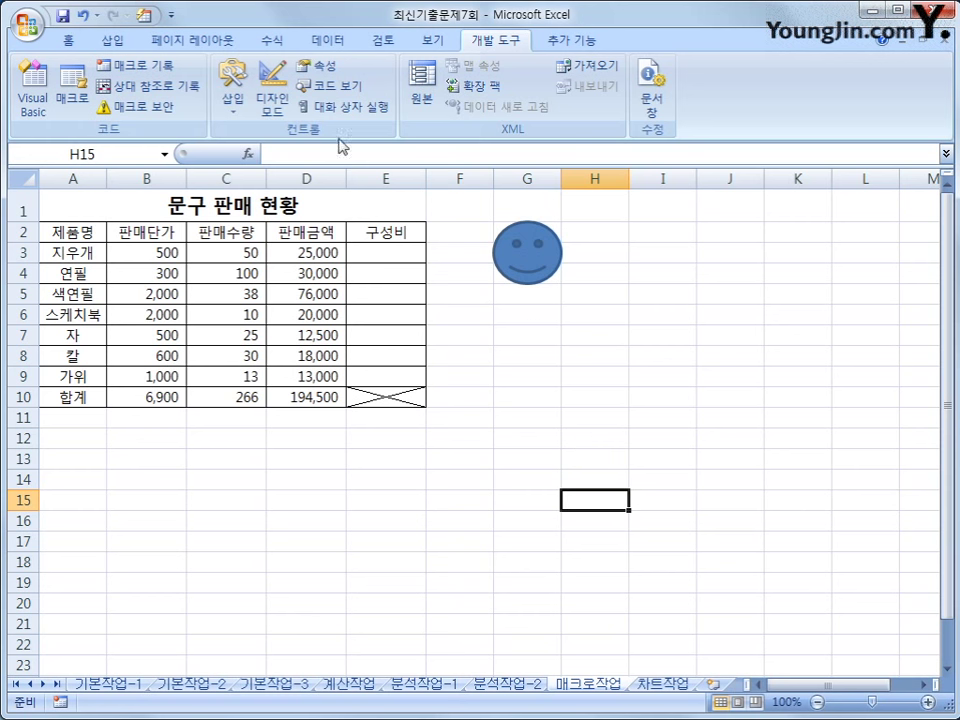
{"action": "left_click", "coordinate": [72, 88]}
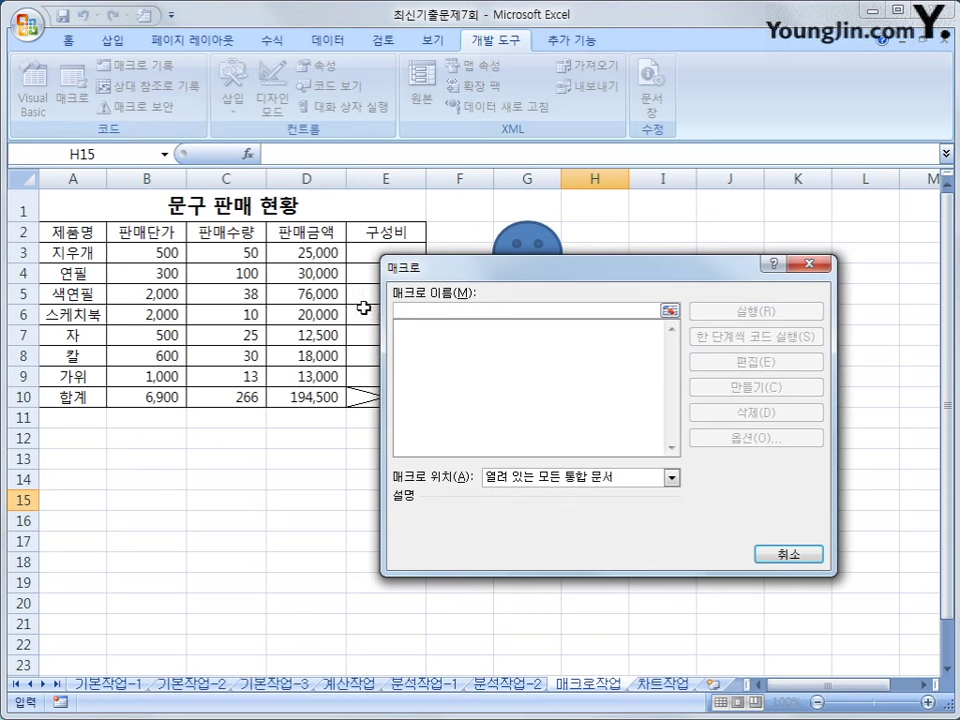
{"action": "left_click", "coordinate": [762, 553]}
{"action": "left_click", "coordinate": [724, 497]}
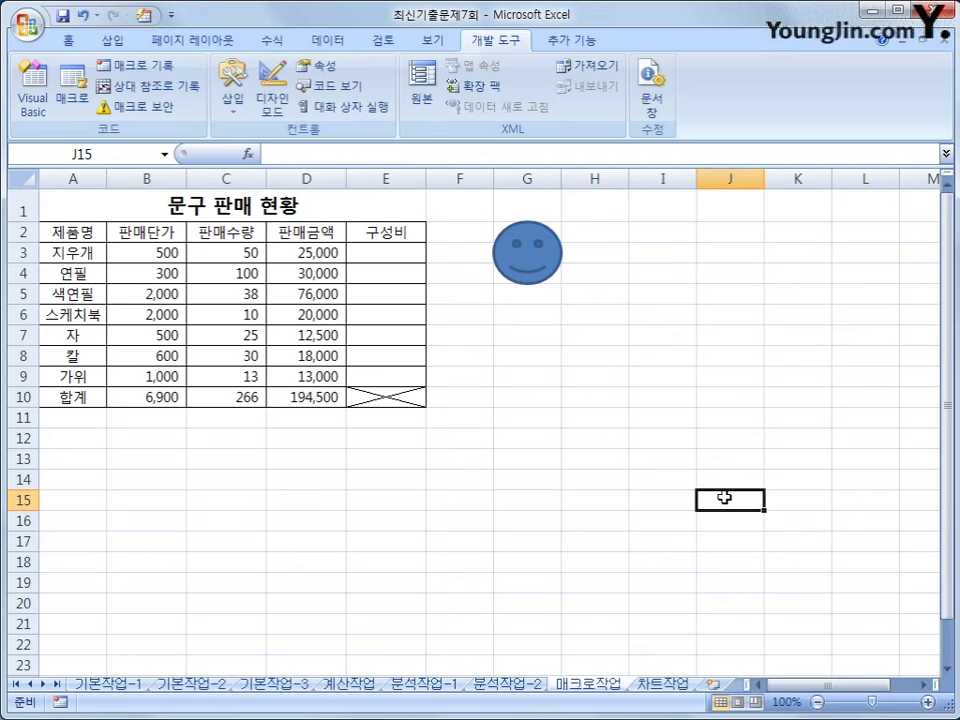
Start recording a new macro named 구성비, stored in the current workbook (현재 통합 문서)
{"action": "left_click", "coordinate": [61, 702]}
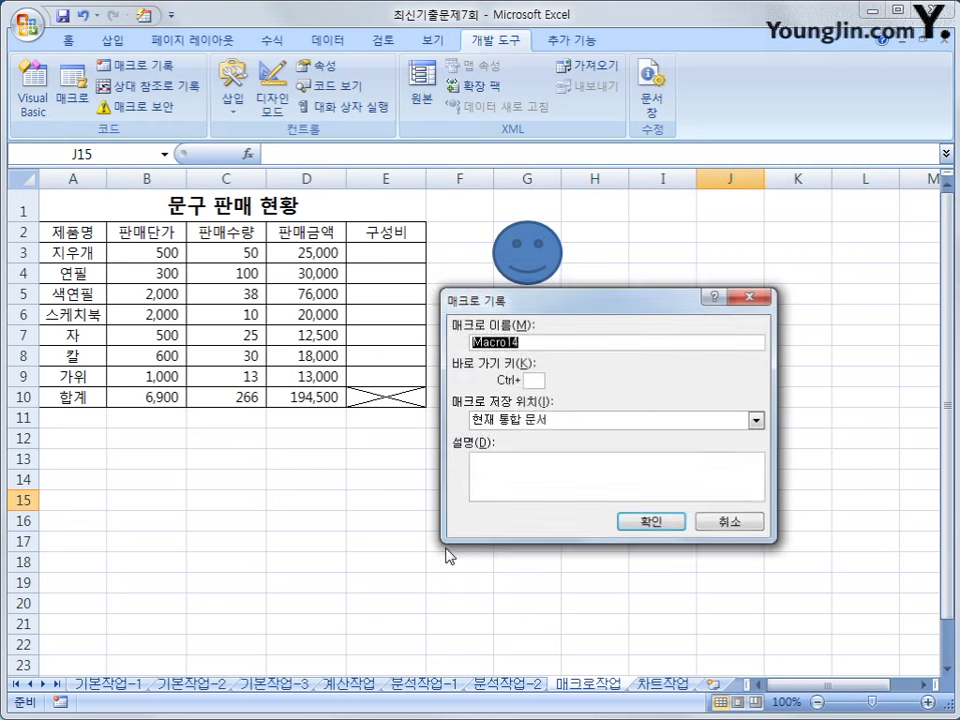
{"action": "type", "text": "구성ㅂ"}
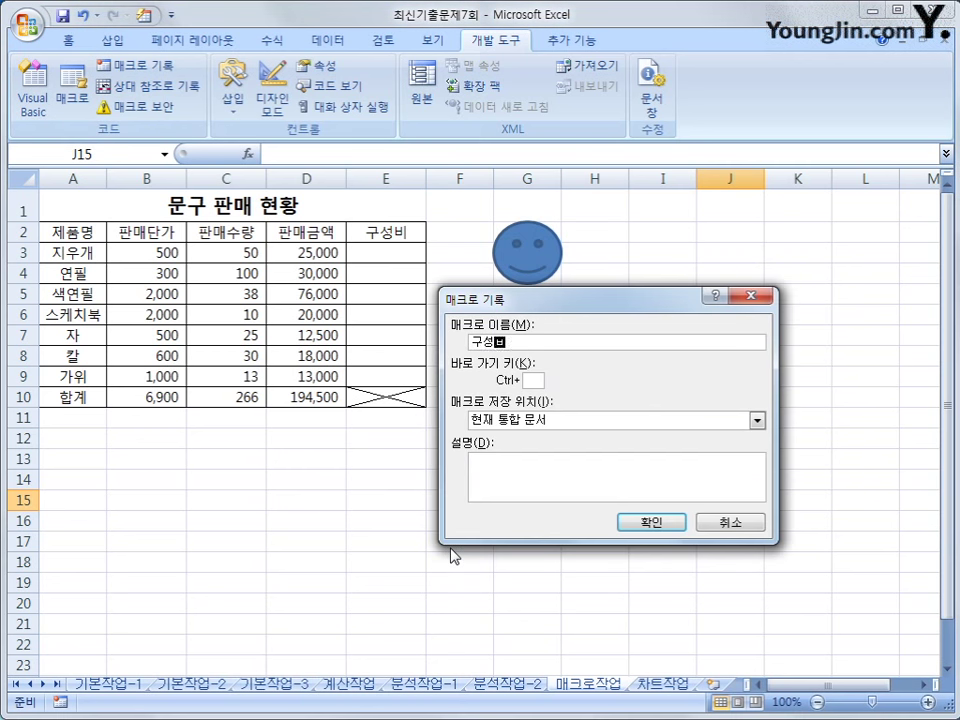
{"action": "left_click", "coordinate": [673, 522]}
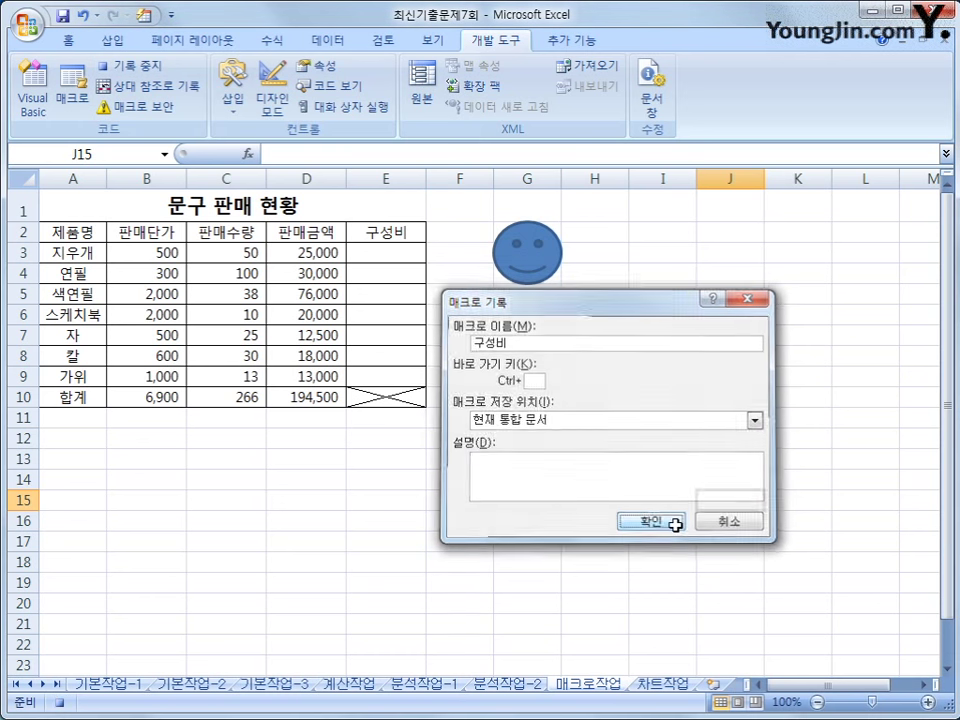
While recording, enter =D3/$D$10 in cell E3 as the 구성비 formula with an absolute reference to the total
{"action": "left_click", "coordinate": [378, 255]}
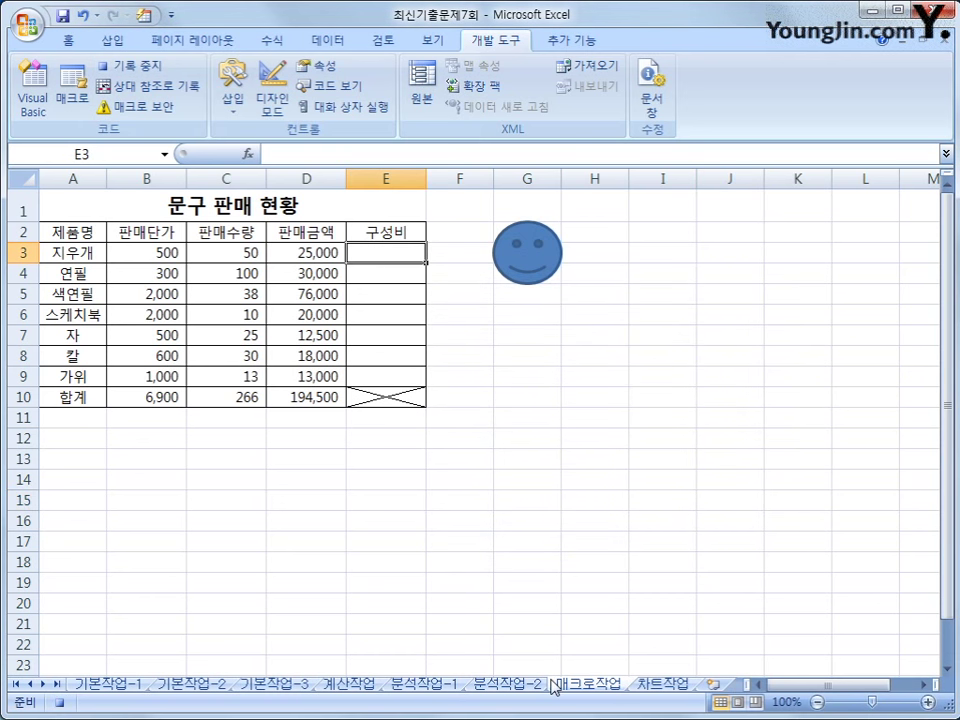
{"action": "type", "text": "="}
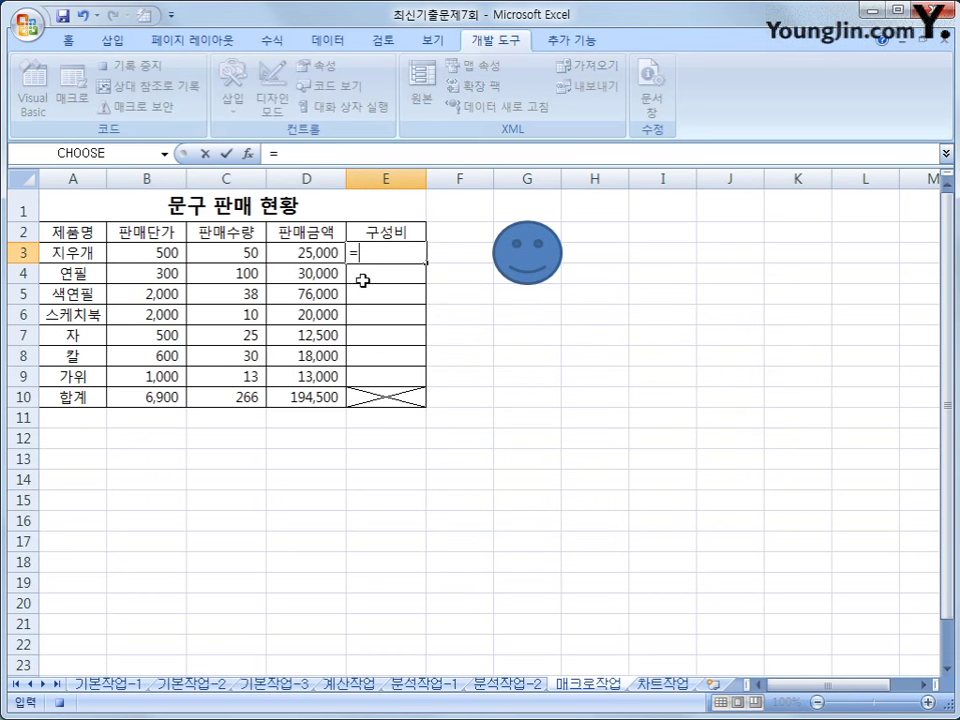
{"action": "left_click", "coordinate": [308, 256]}
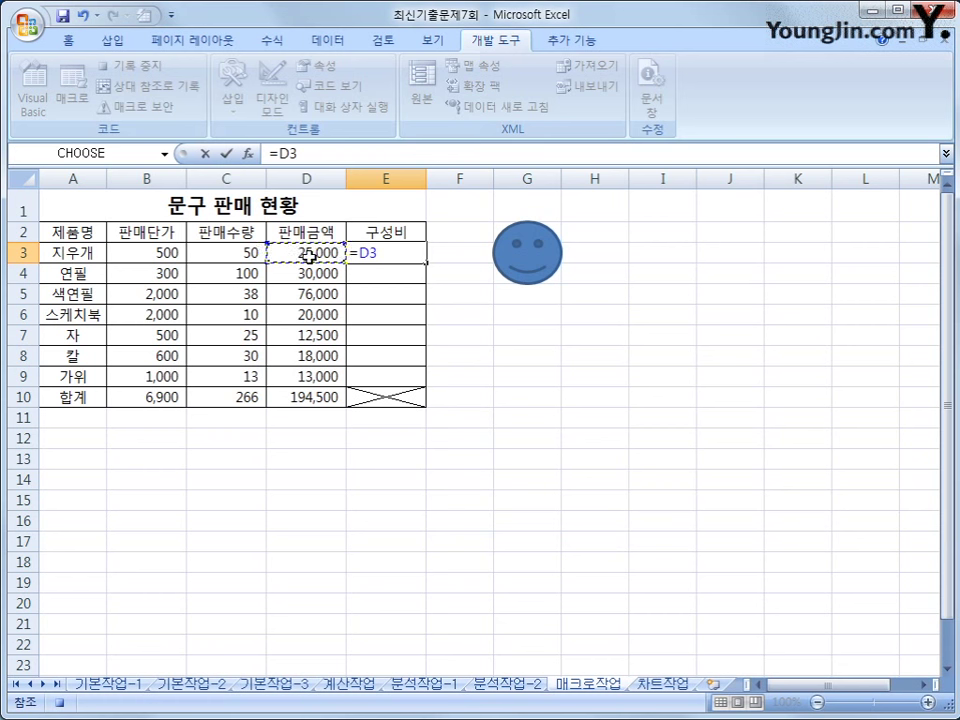
{"action": "type", "text": "/"}
{"action": "left_click", "coordinate": [316, 395]}
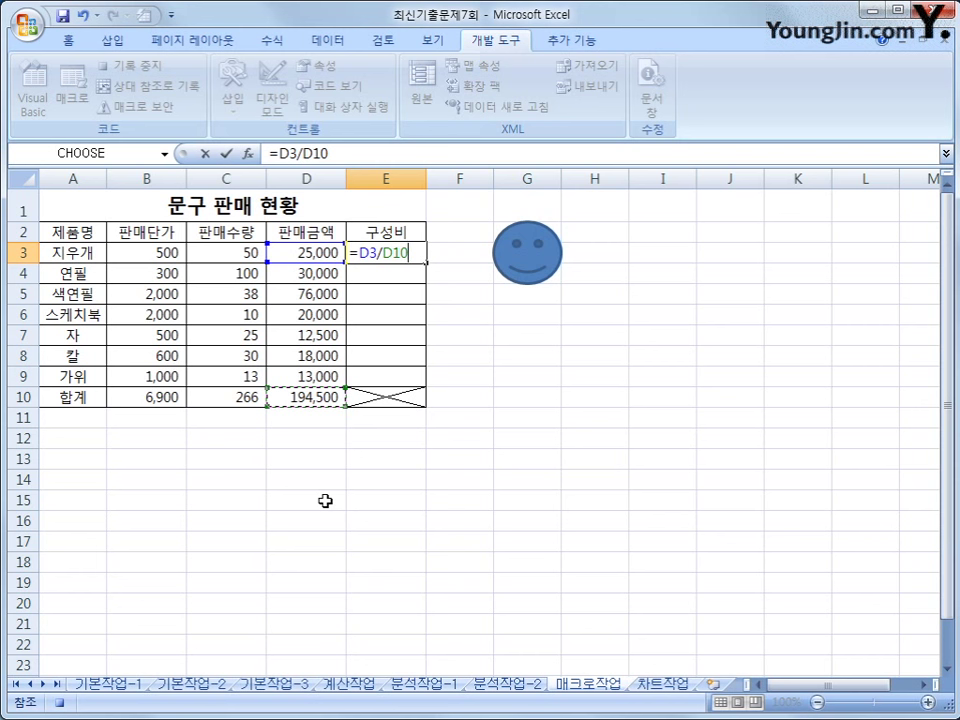
{"action": "key", "text": "F4"}
{"action": "key", "text": "Return"}
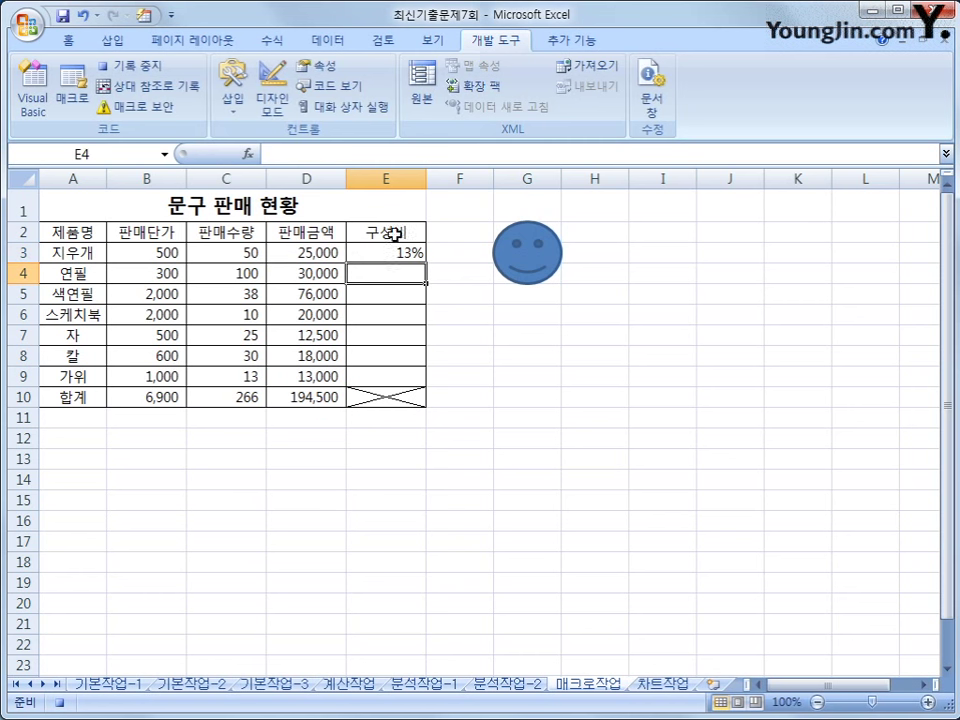
Fill the 구성비 formula from E3 down to E9 and stop recording the macro
{"action": "left_click", "coordinate": [392, 251]}
{"action": "left_click_drag", "start_coordinate": [426, 262], "coordinate": [407, 384]}
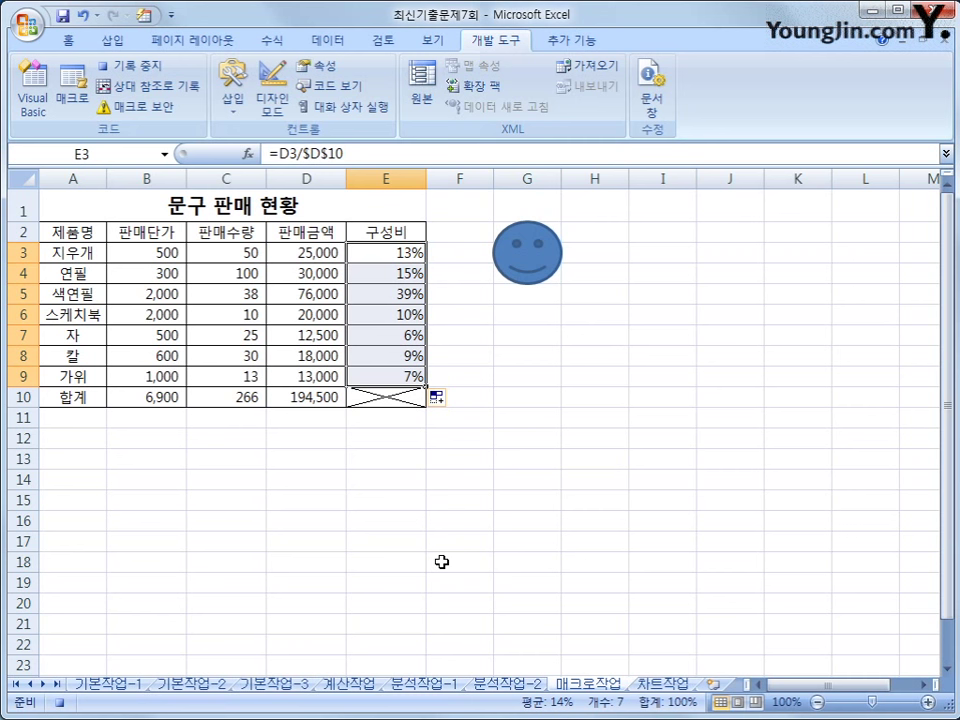
{"action": "left_click", "coordinate": [386, 377]}
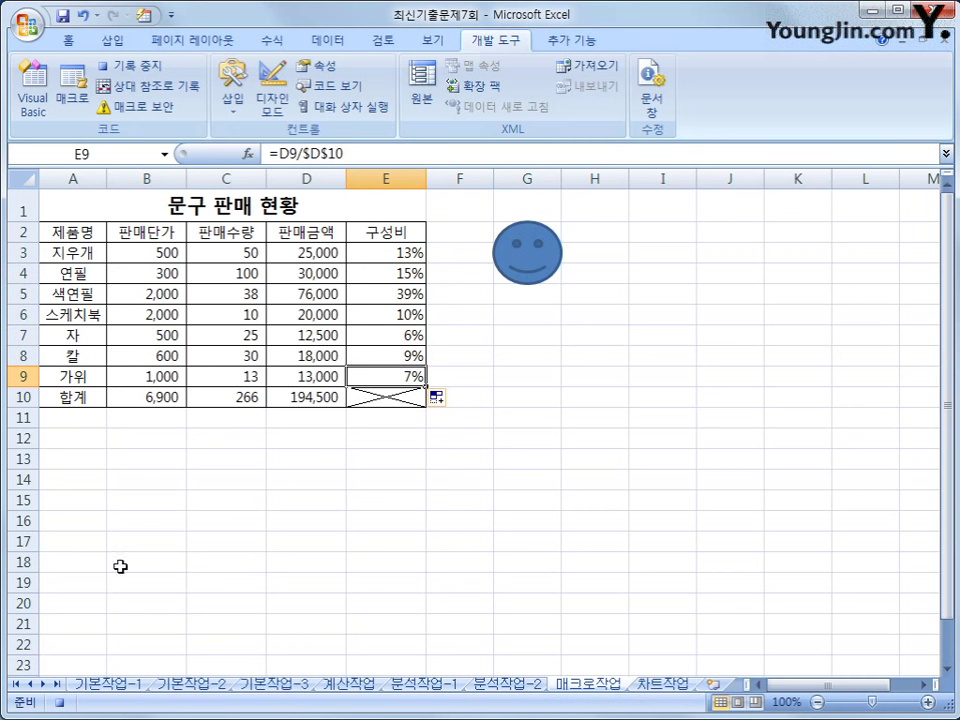
{"action": "left_click", "coordinate": [60, 703]}
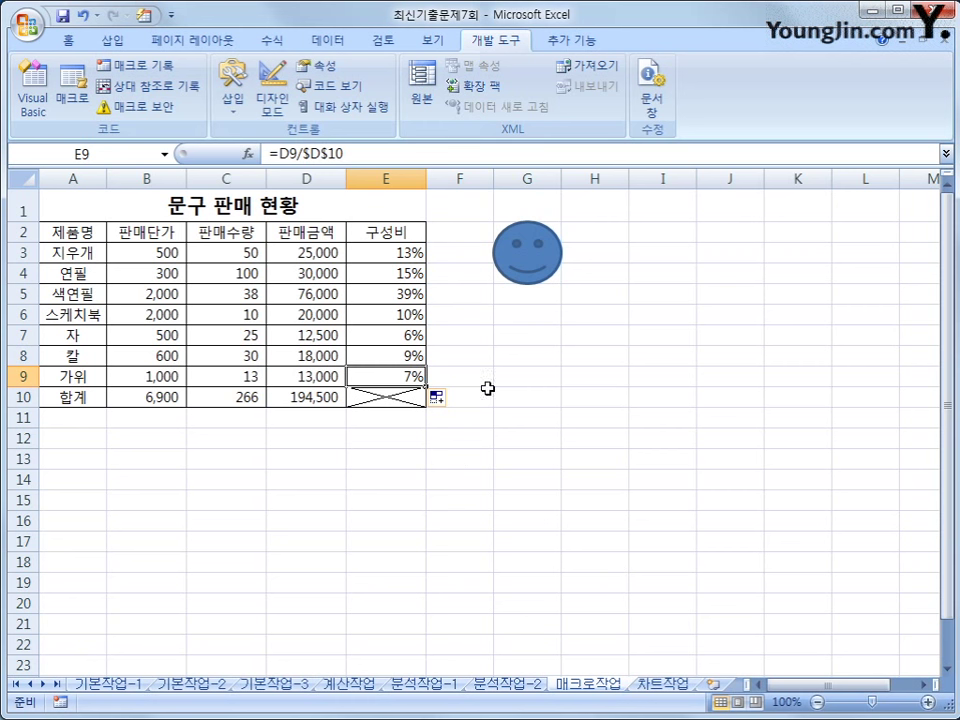
Assign the 구성비 macro to the smiley face shape and deselect the shape
{"action": "right_click", "coordinate": [538, 266]}
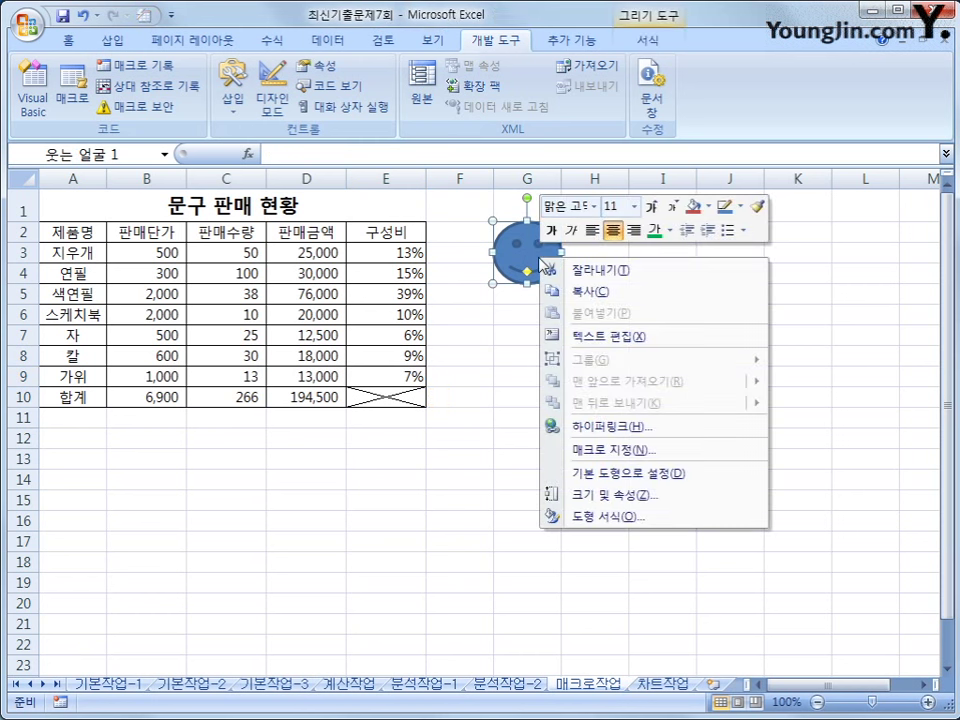
{"action": "left_click", "coordinate": [616, 450]}
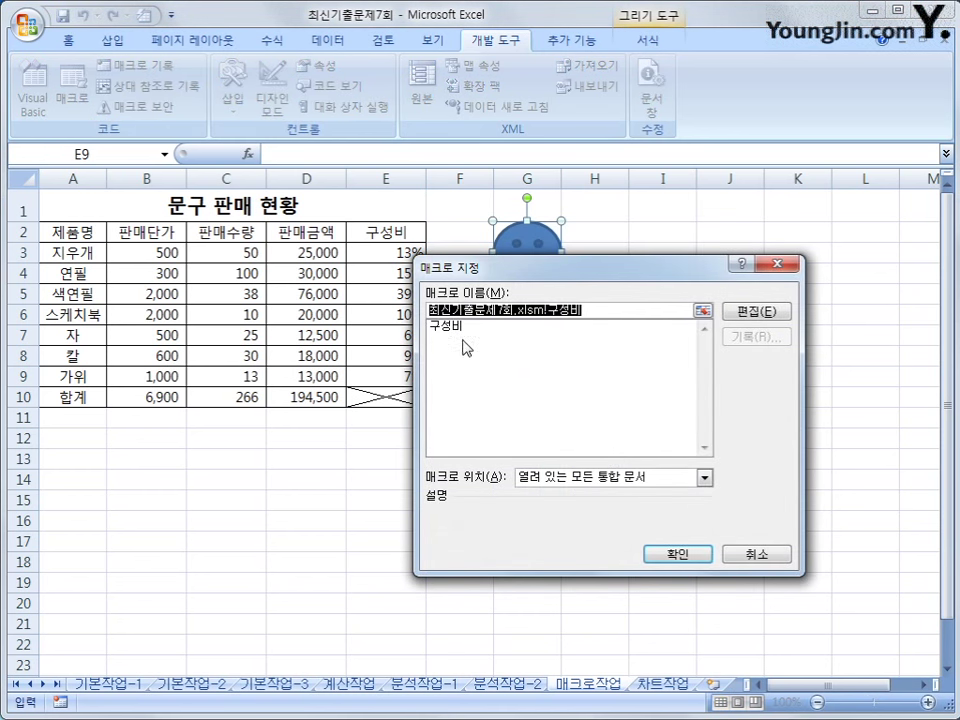
{"action": "left_click", "coordinate": [460, 330]}
{"action": "left_click", "coordinate": [688, 556]}
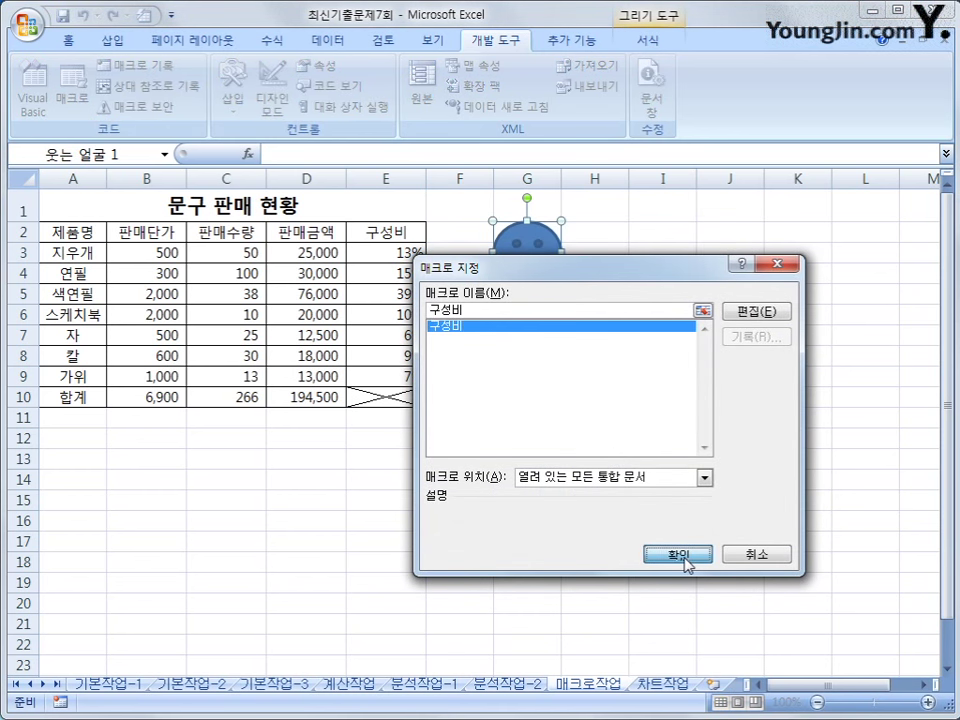
{"action": "left_click", "coordinate": [698, 400]}
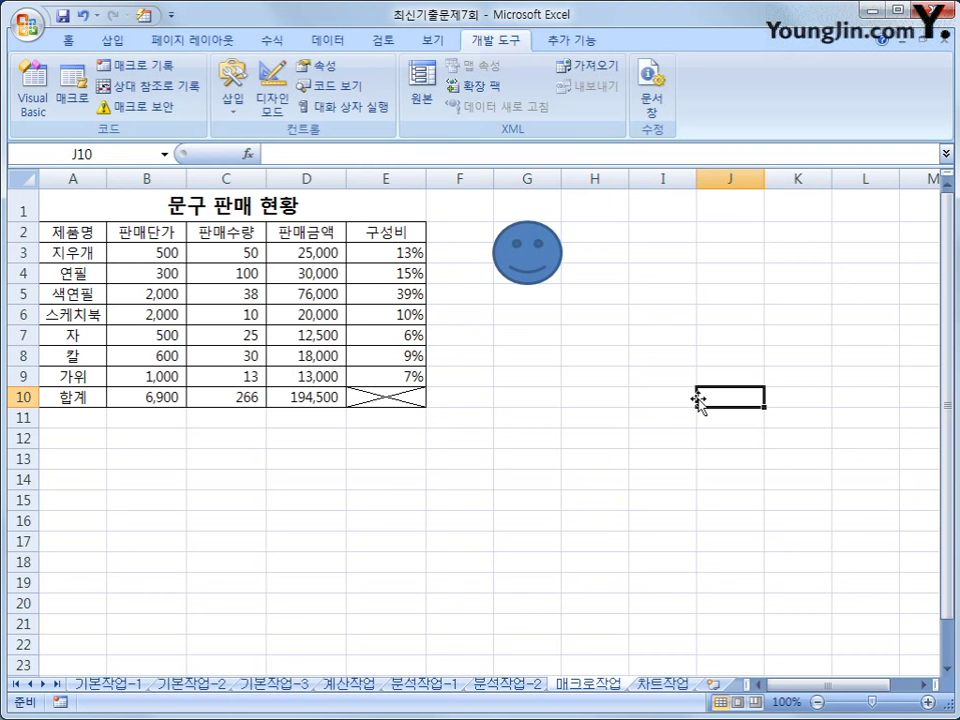
Start recording a new macro named 서식, stored in the current workbook (현재 통합 문서)
{"action": "left_click", "coordinate": [60, 702]}
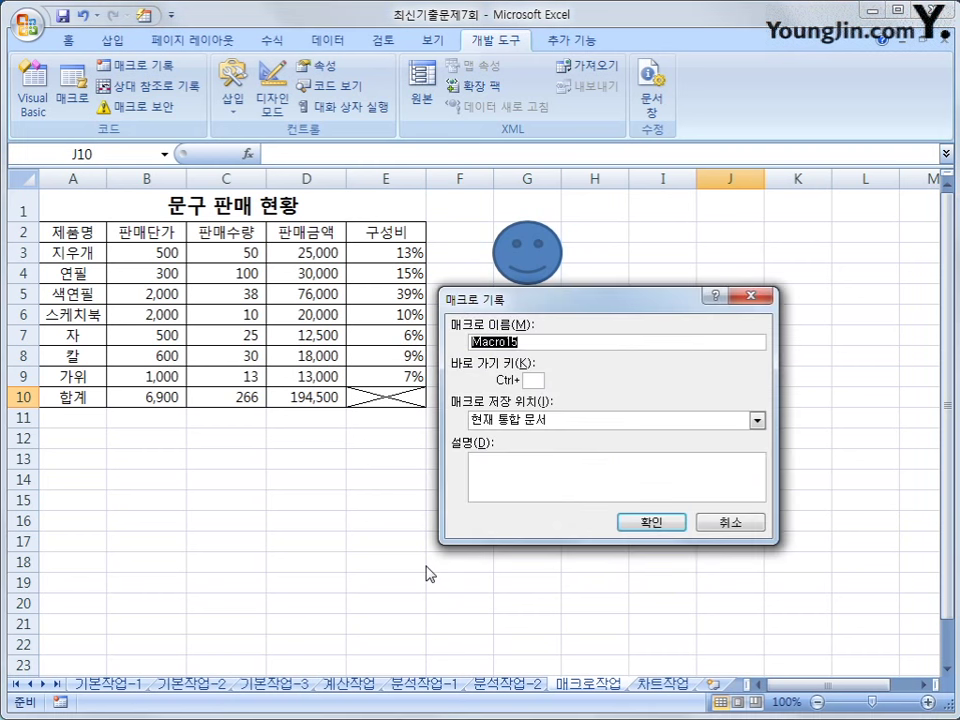
{"action": "type", "text": "서식"}
{"action": "key", "text": "Return"}
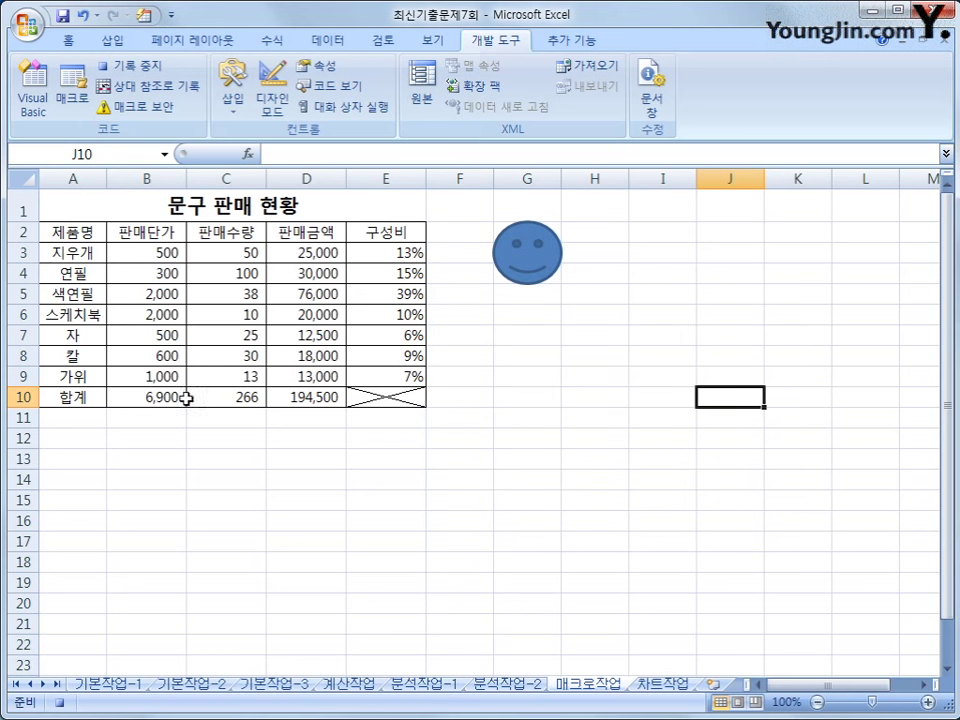
While recording, fill the header cells A2:E2 with standard yellow, and stop the macro recording
{"action": "left_click_drag", "start_coordinate": [90, 233], "coordinate": [426, 240]}
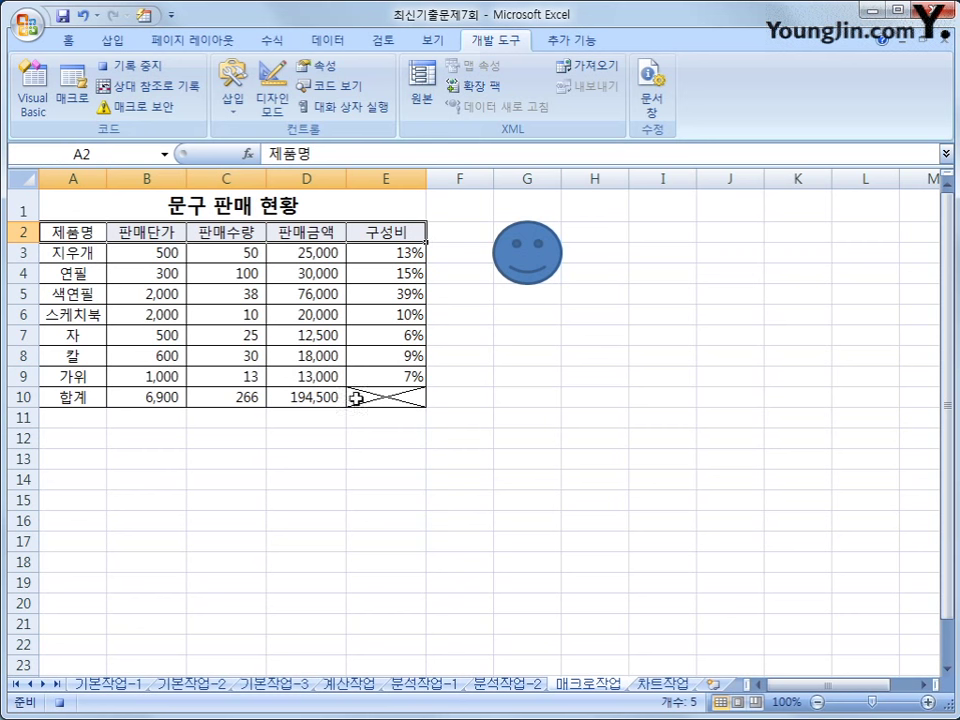
{"action": "left_click", "coordinate": [72, 44]}
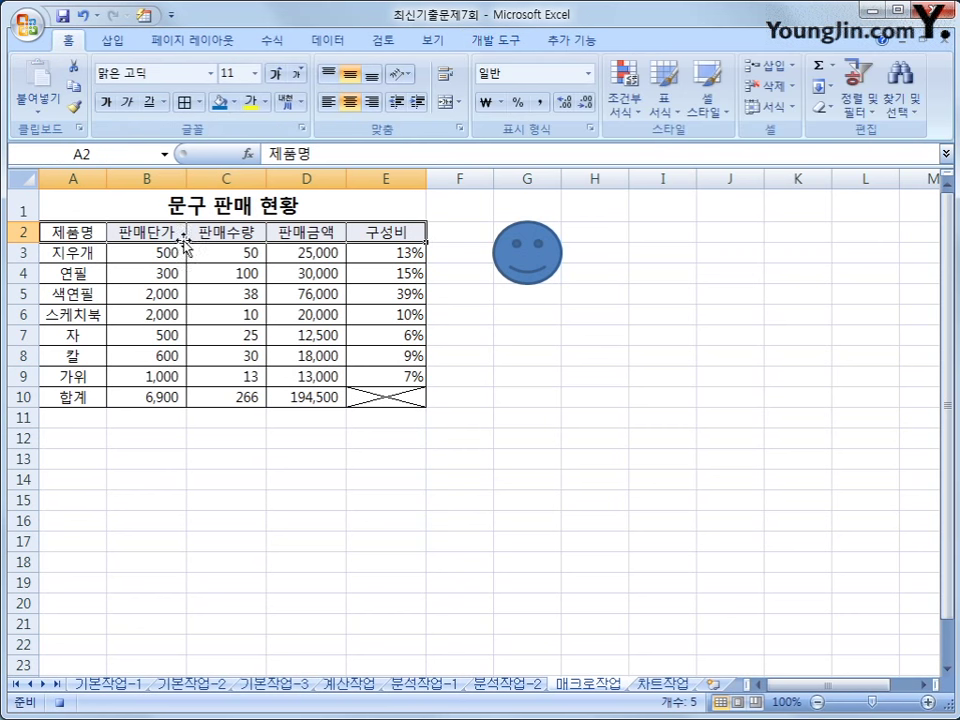
{"action": "left_click", "coordinate": [234, 103]}
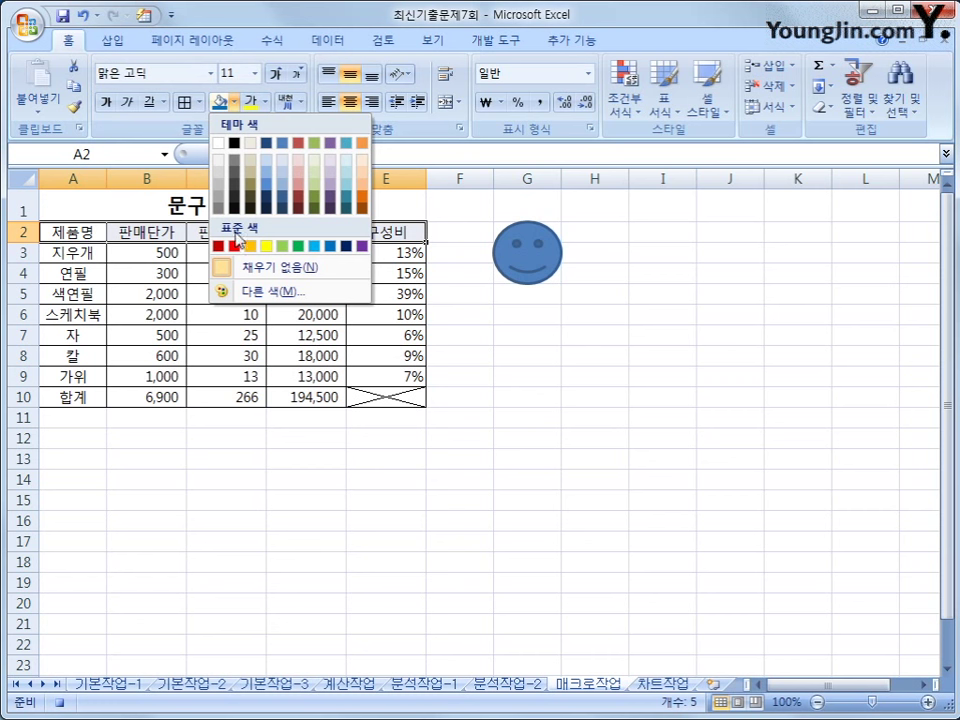
{"action": "left_click", "coordinate": [266, 246]}
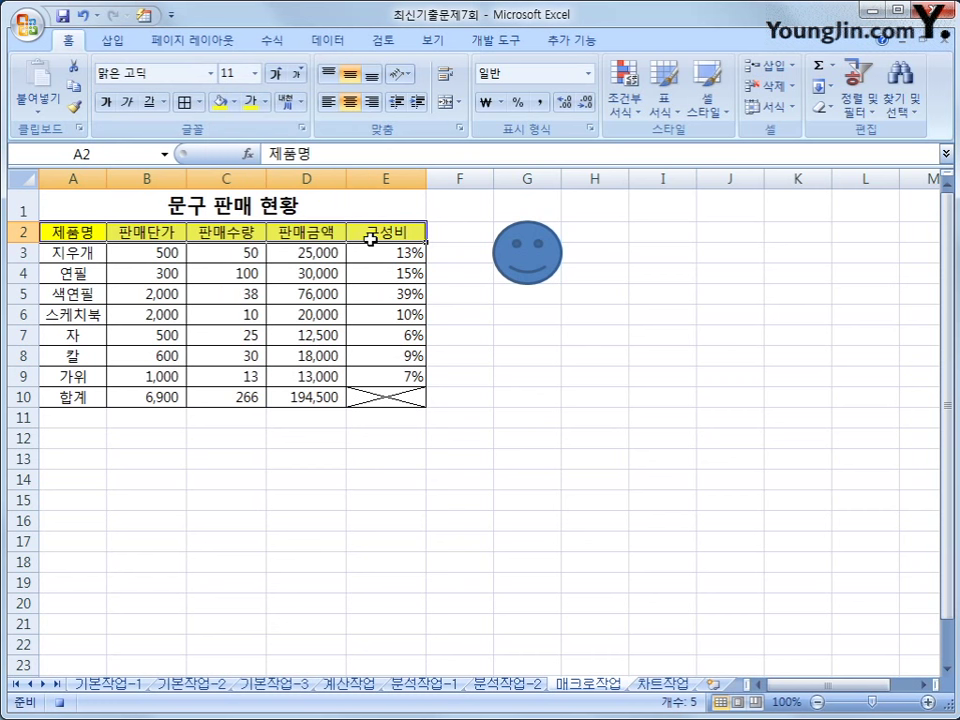
{"action": "left_click", "coordinate": [370, 239]}
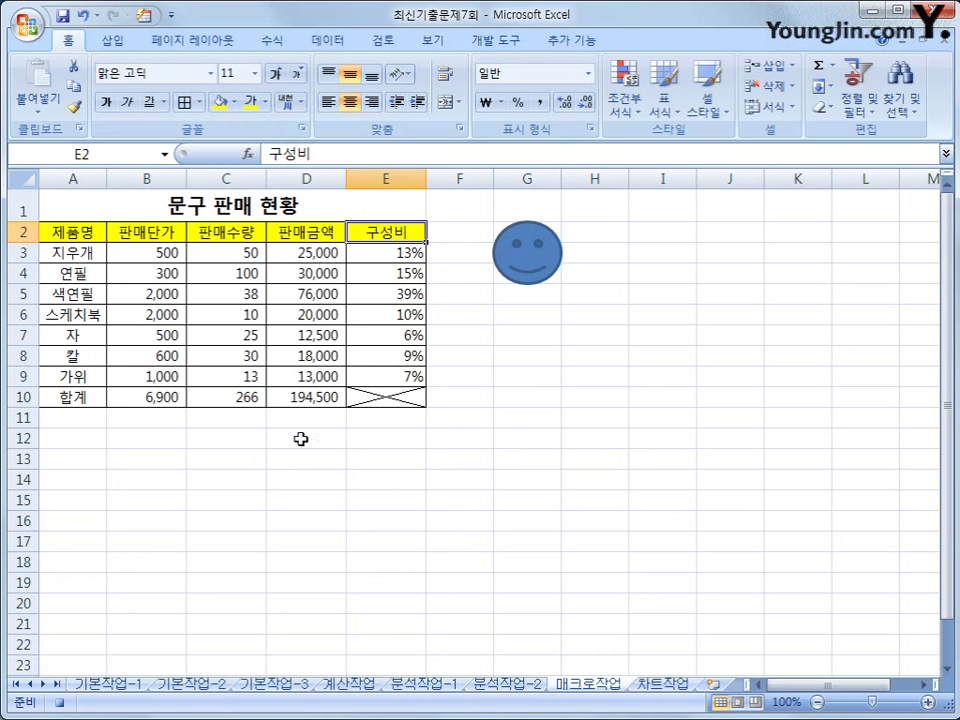
{"action": "left_click", "coordinate": [566, 476]}
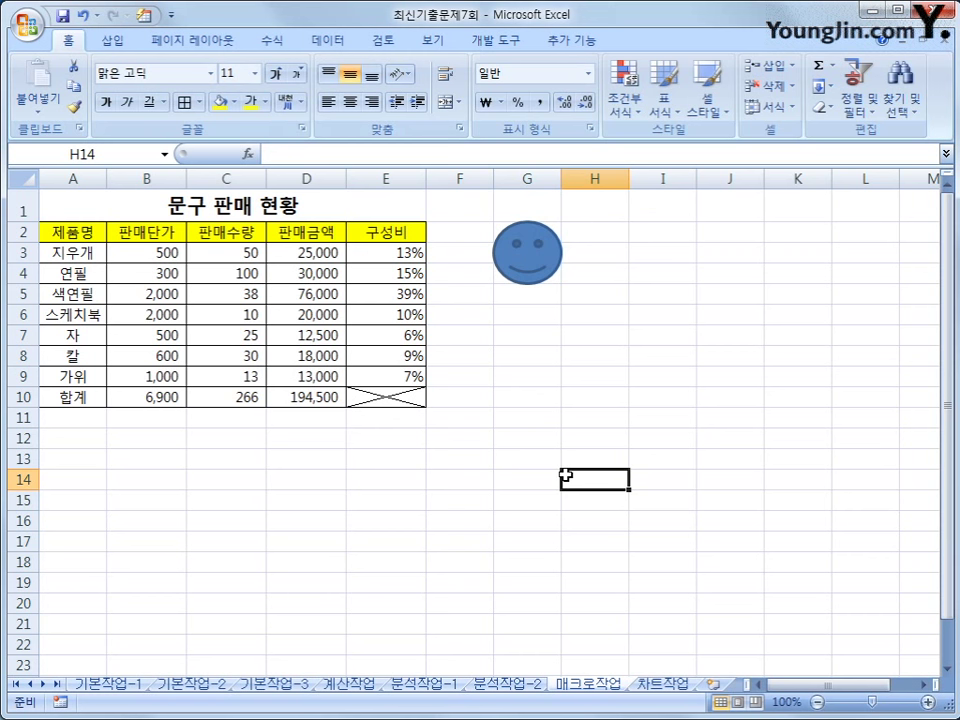
Draw a moon shape about 1.72 cm high and 1.85 cm wide in column G, over rows 6 to 8 below the smiley face
{"action": "left_click", "coordinate": [102, 40]}
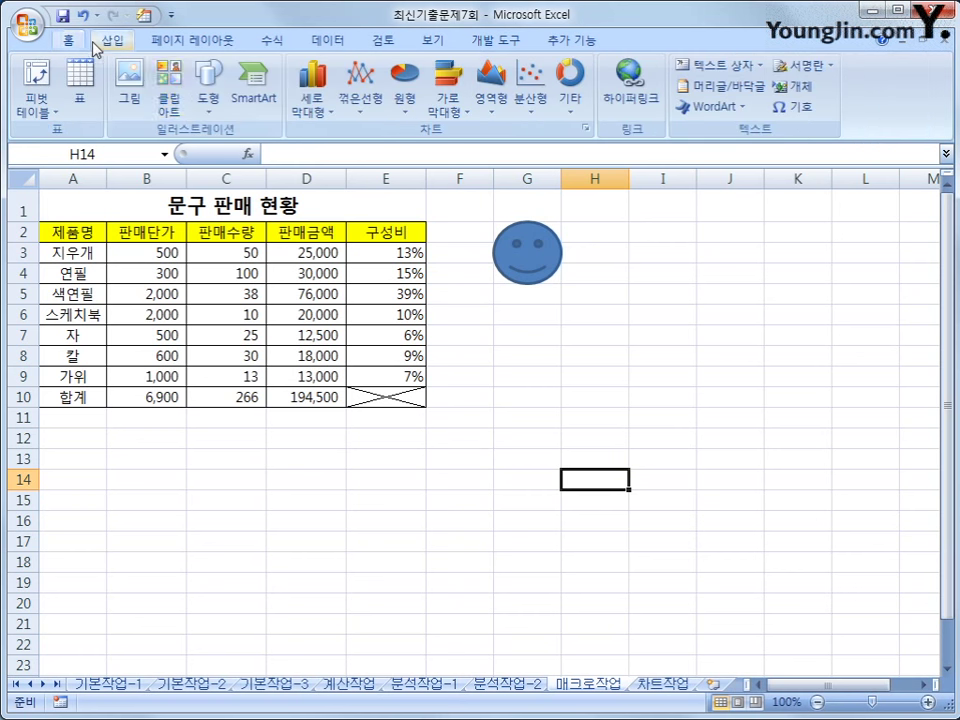
{"action": "left_click", "coordinate": [208, 100]}
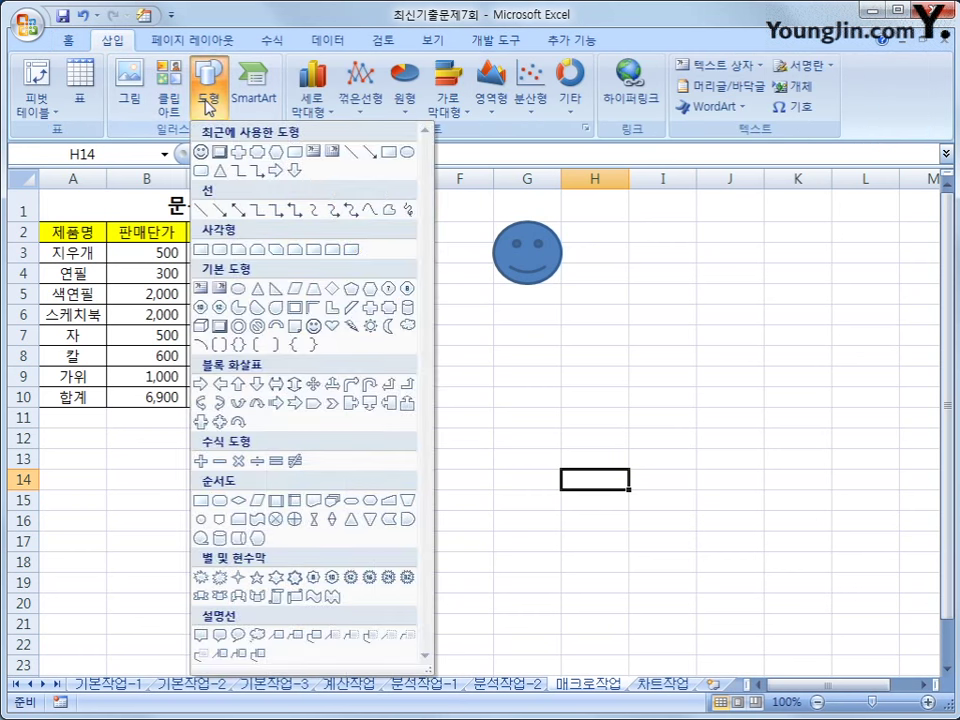
{"action": "left_click", "coordinate": [390, 328]}
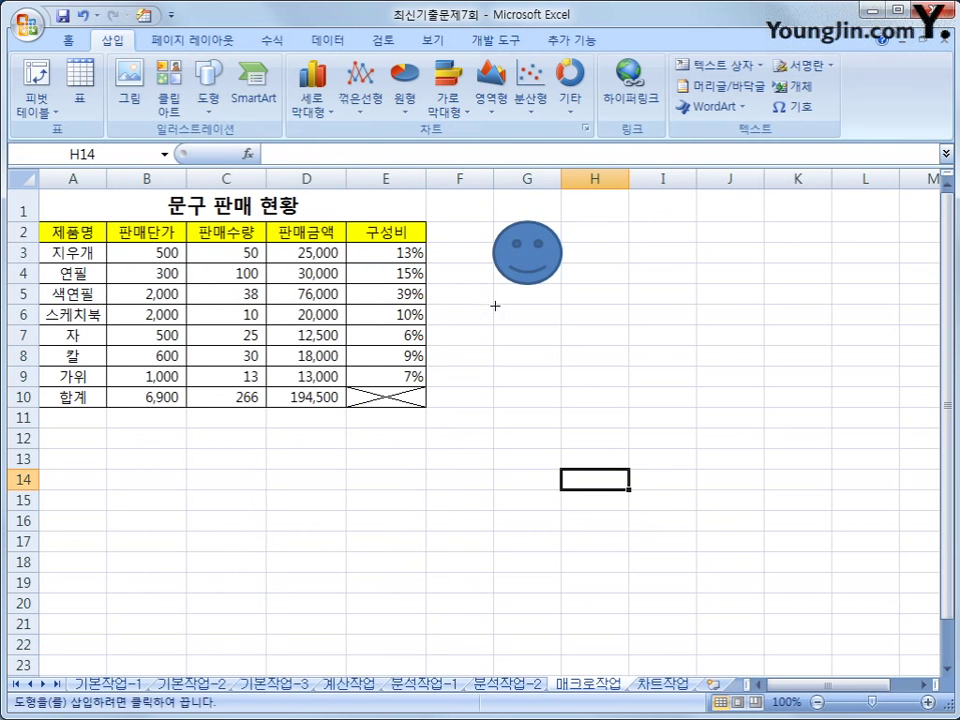
{"action": "mouse_move", "coordinate": [497, 306]}
{"action": "left_mouse_down"}
{"action": "mouse_move", "coordinate": [594, 326]}
{"action": "mouse_move", "coordinate": [559, 326]}
{"action": "mouse_move", "coordinate": [550, 368]}
{"action": "left_mouse_up"}
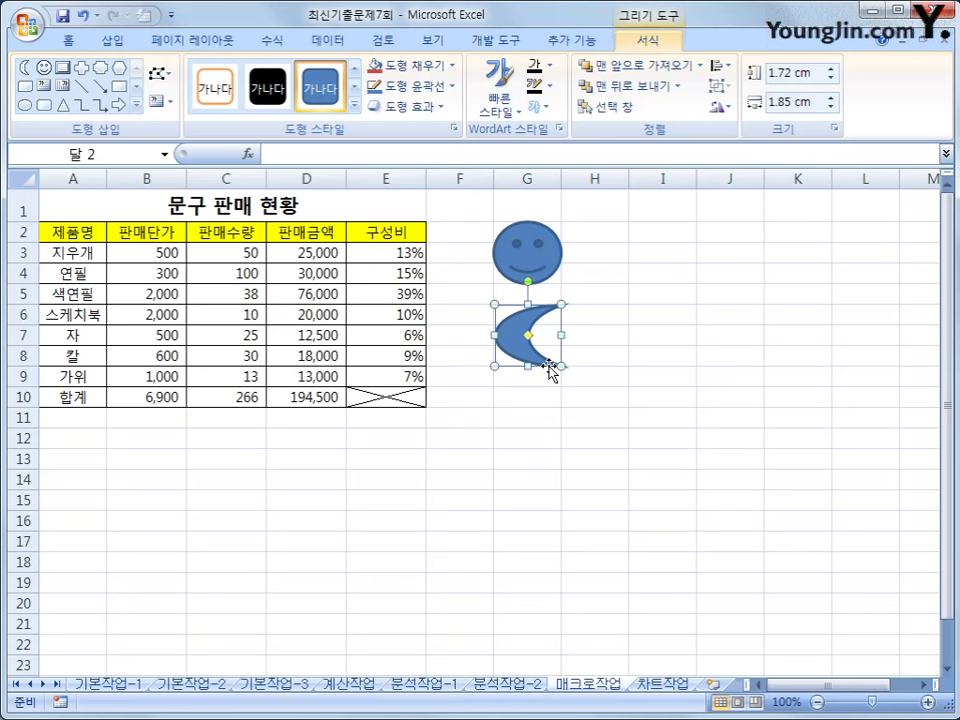
Assign the 서식 macro to the moon shape and deselect the shape
{"action": "right_click", "coordinate": [539, 324]}
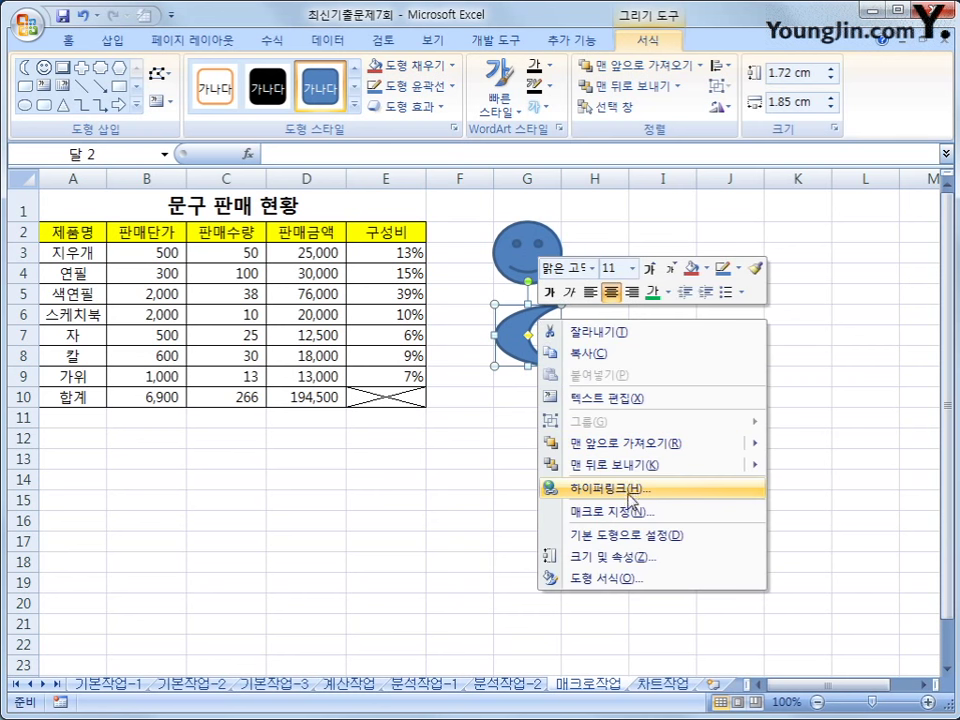
{"action": "left_click", "coordinate": [583, 513]}
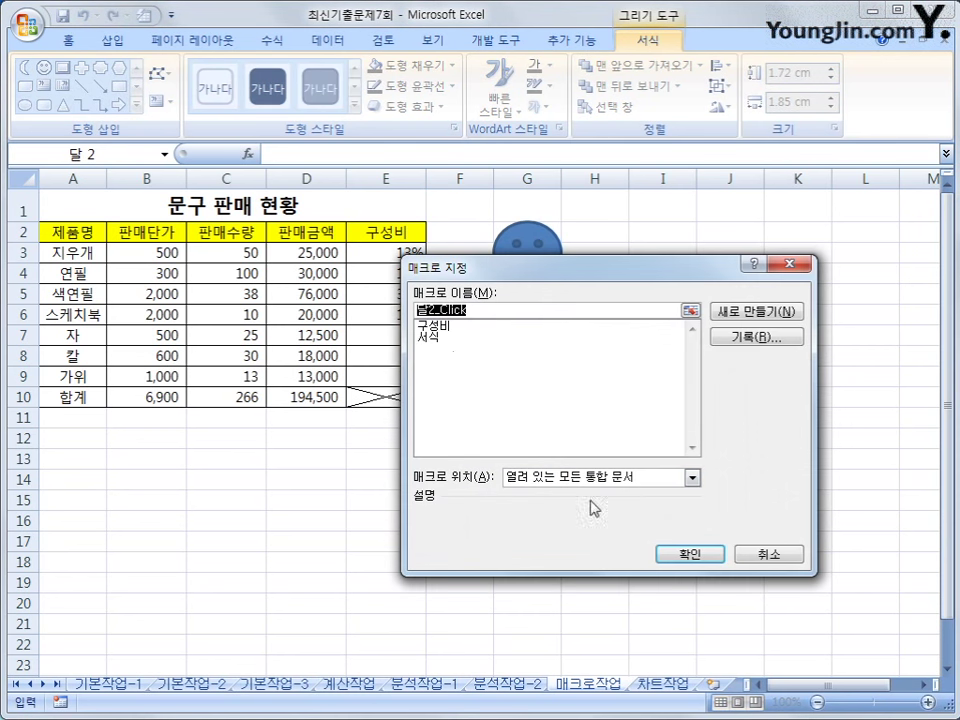
{"action": "left_click", "coordinate": [449, 340]}
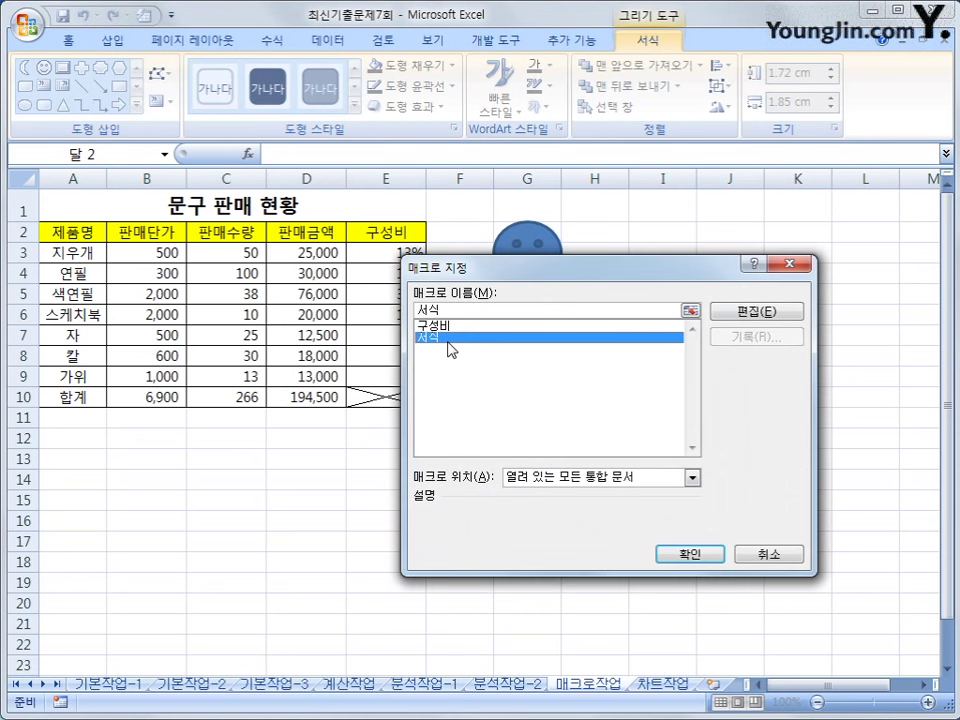
{"action": "left_click", "coordinate": [666, 556]}
{"action": "left_click", "coordinate": [678, 395]}
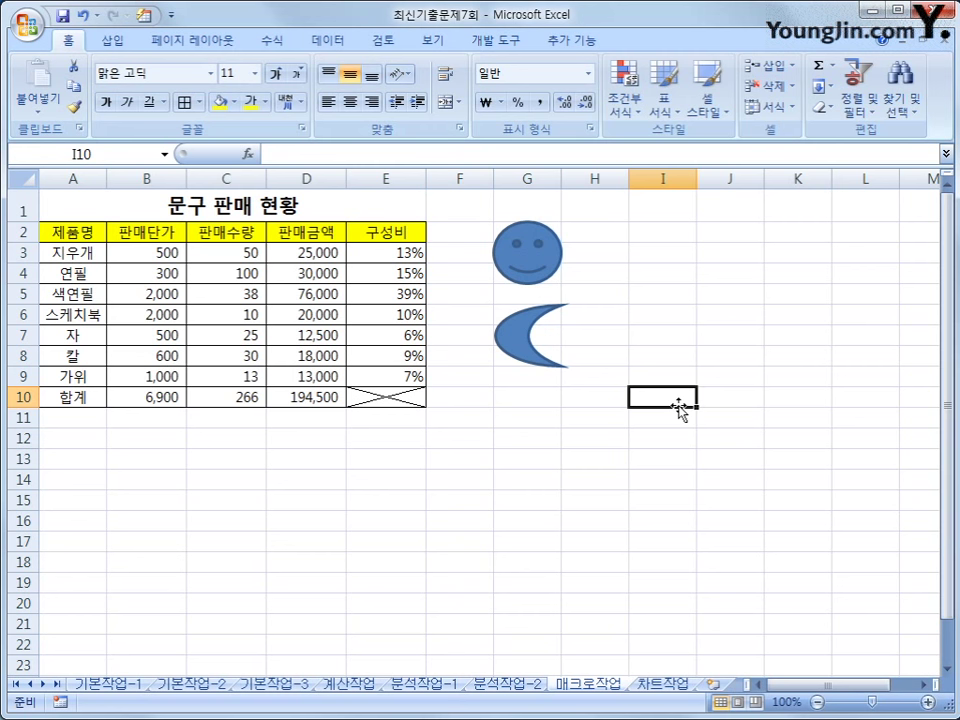
On the 차트작업 sheet, insert a clustered cylinder column chart from the ranges A3:A9, C3:C9 and E3:E9
{"action": "left_click", "coordinate": [668, 683]}
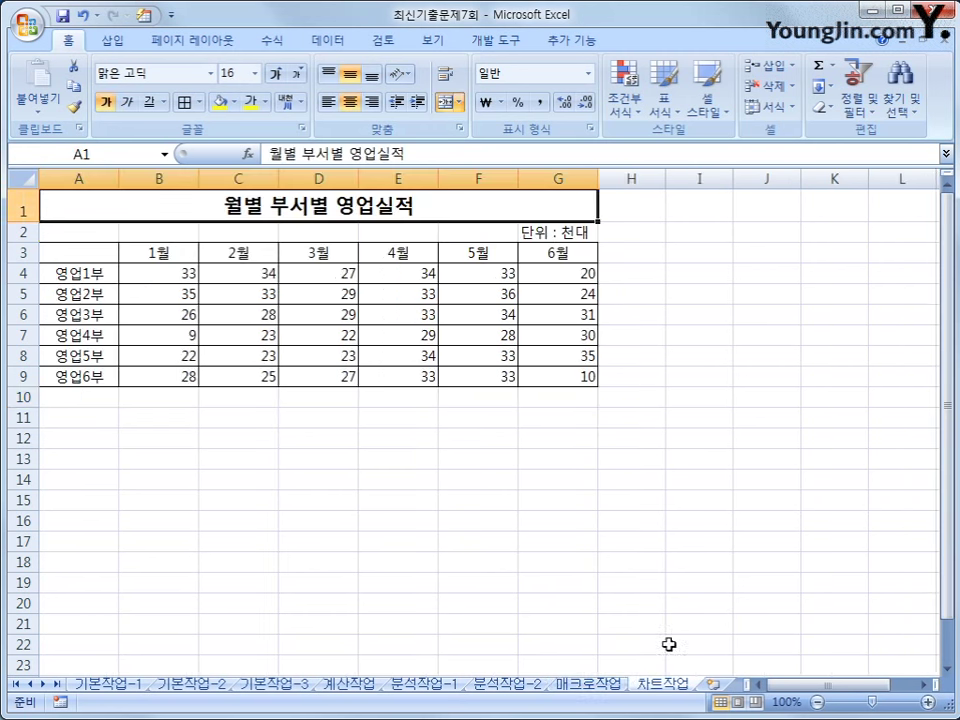
{"action": "left_click", "coordinate": [702, 373]}
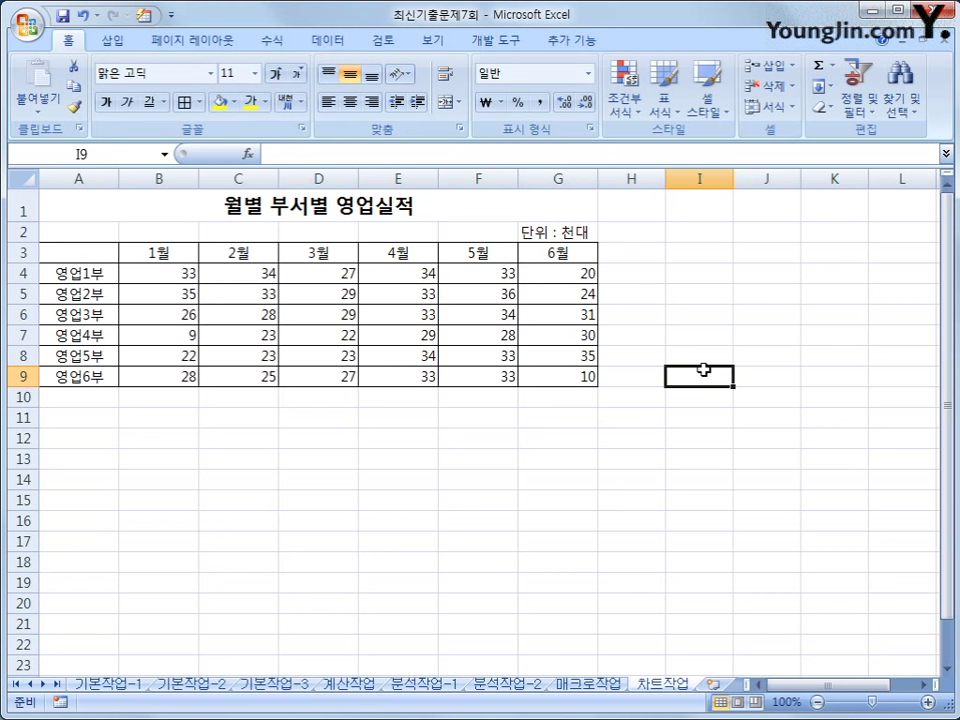
{"action": "left_click_drag", "start_coordinate": [79, 252], "coordinate": [92, 378]}
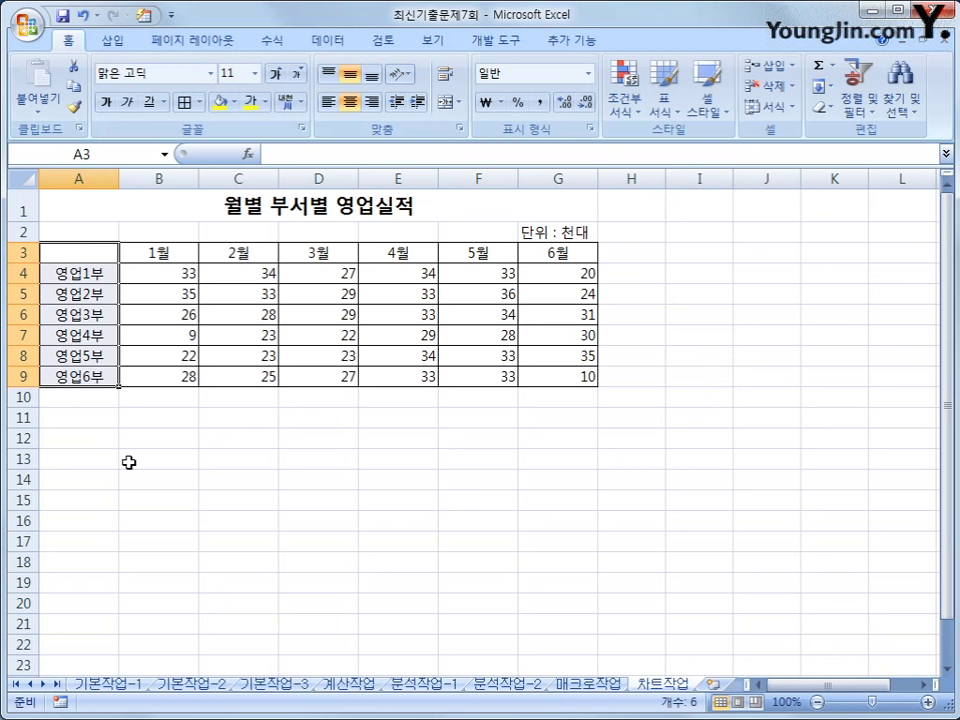
{"action": "left_click_drag", "start_coordinate": [261, 251], "coordinate": [255, 375]}
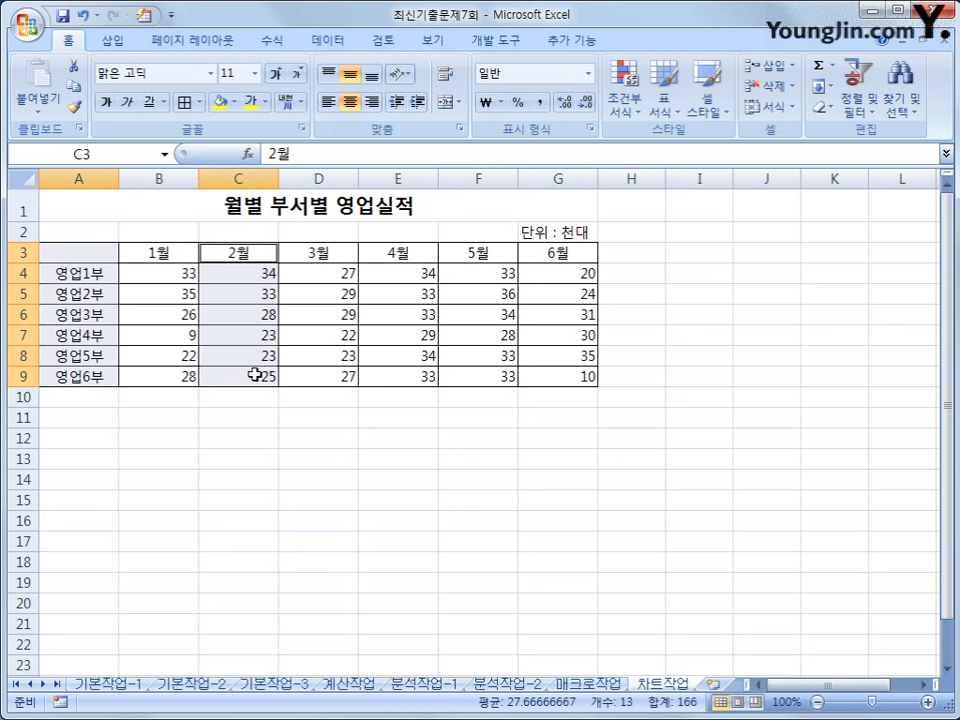
{"action": "left_click_drag", "start_coordinate": [420, 253], "coordinate": [409, 381]}
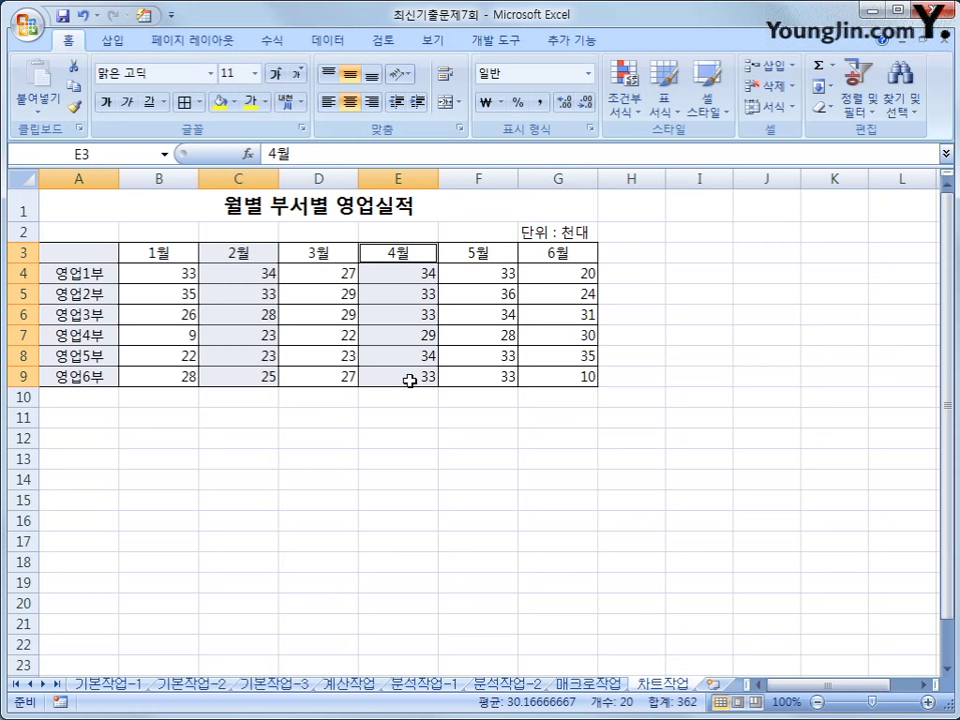
{"action": "left_click", "coordinate": [108, 42]}
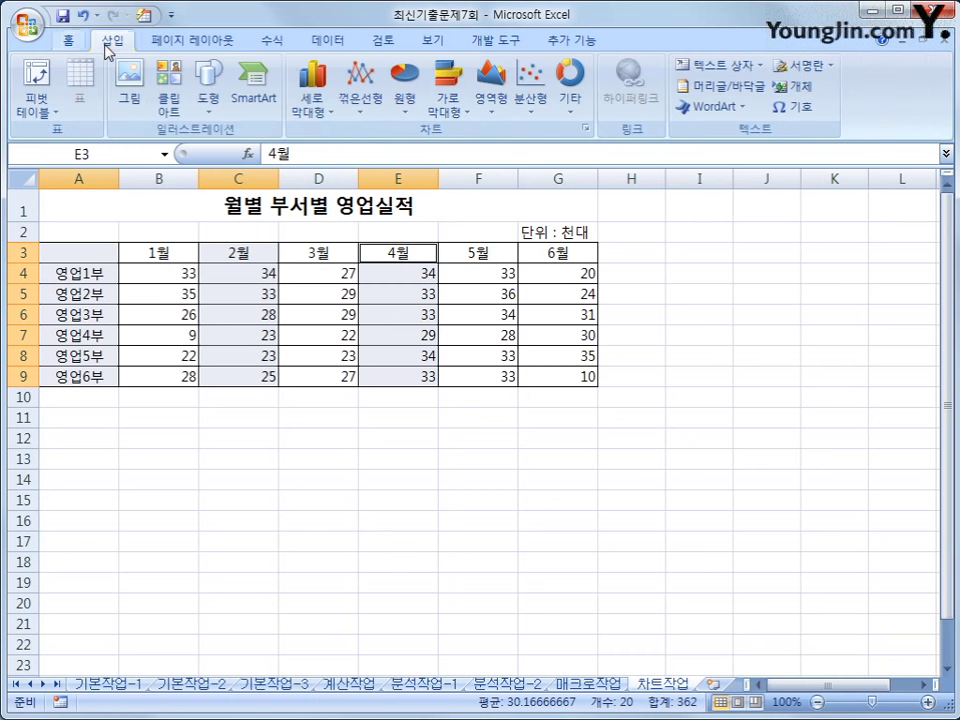
{"action": "left_click", "coordinate": [334, 114]}
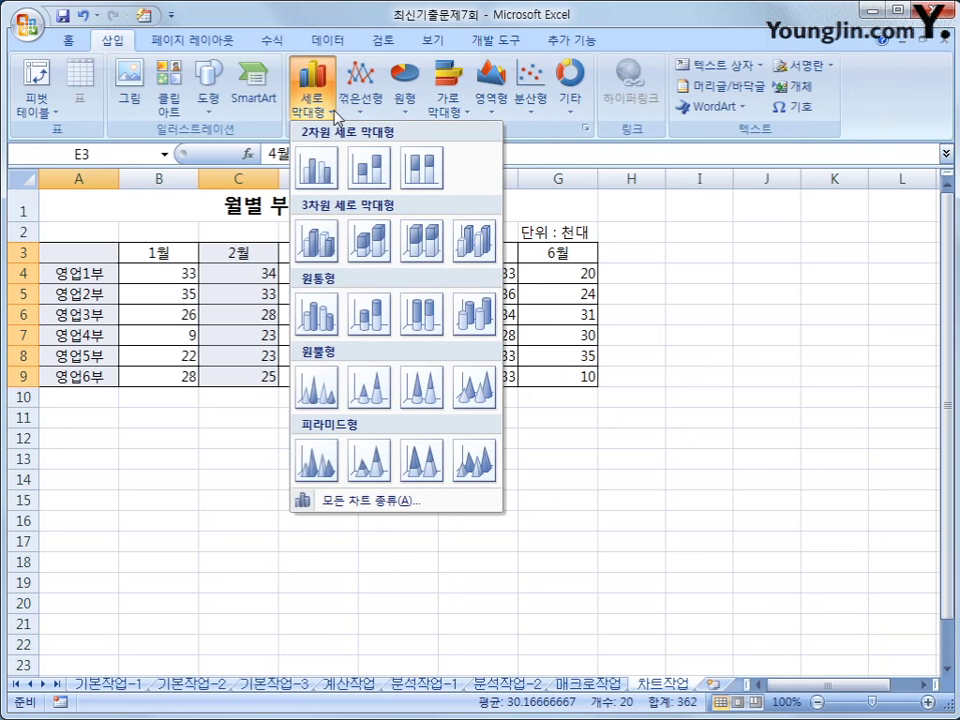
{"action": "left_click", "coordinate": [307, 328]}
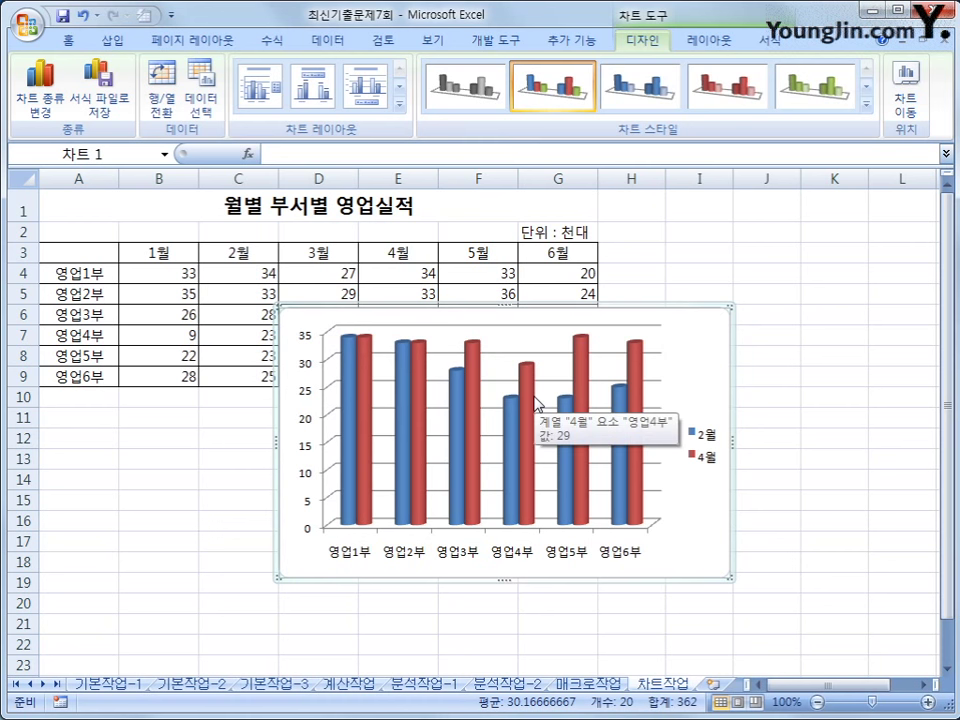
Move the chart below the data table and resize it to cover cells A12:H26
{"action": "left_click_drag", "start_coordinate": [707, 343], "coordinate": [497, 470]}
{"action": "scroll", "coordinate": [492, 476], "scroll_direction": "down", "scroll_amount": 3}
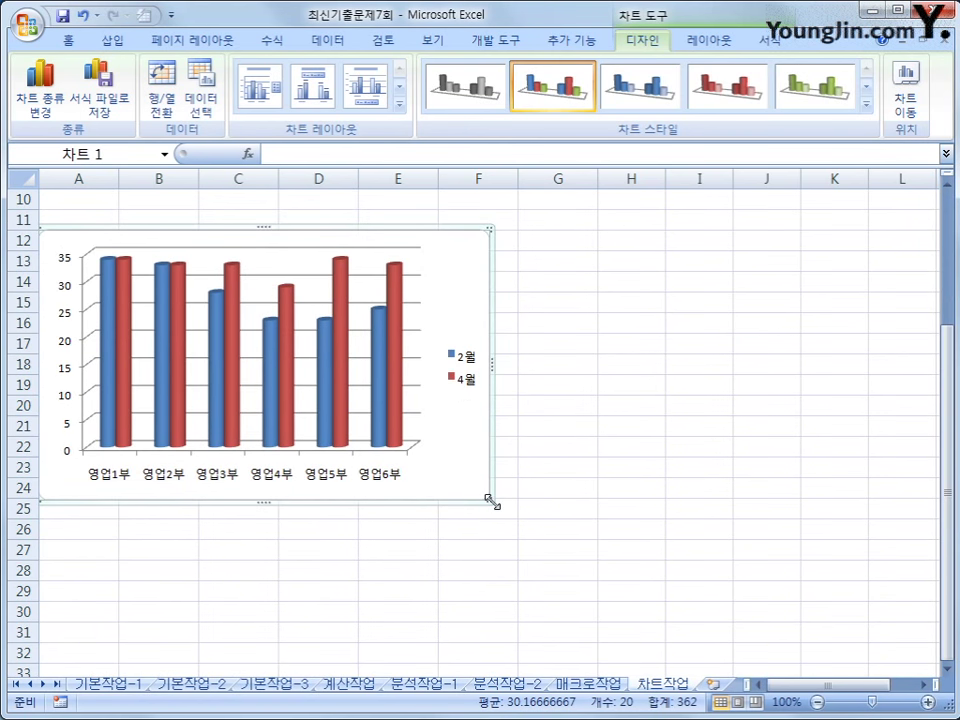
{"action": "left_click_drag", "start_coordinate": [491, 499], "coordinate": [665, 537]}
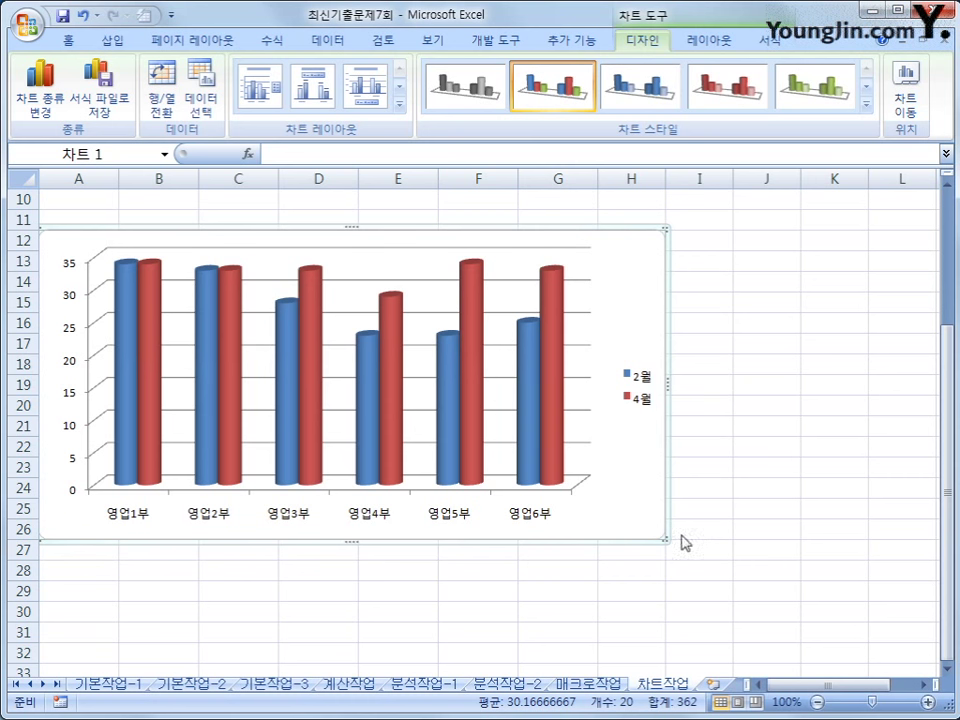
Add a title above the chart reading "부서별 2, 4월 영업실적"
{"action": "left_click", "coordinate": [712, 41]}
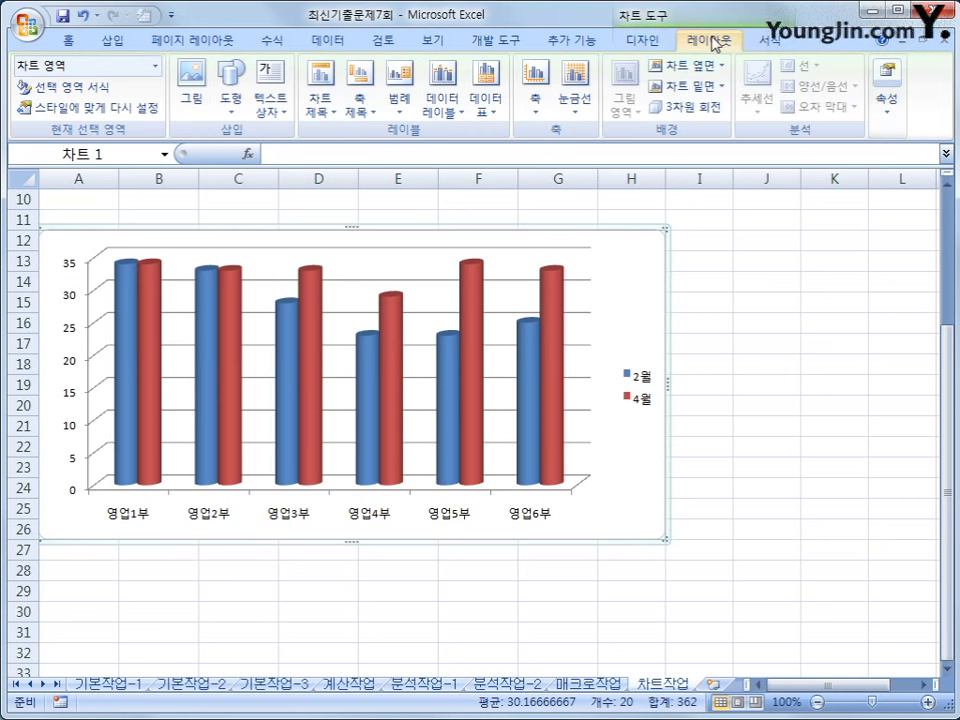
{"action": "left_click", "coordinate": [320, 103]}
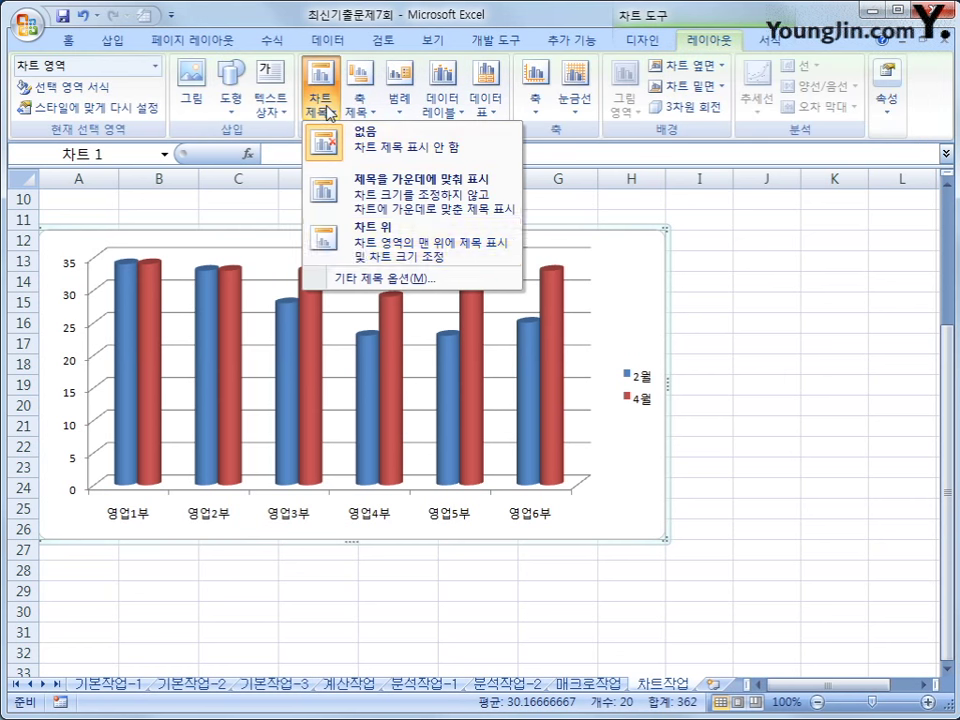
{"action": "left_click", "coordinate": [326, 257]}
{"action": "left_click_drag", "start_coordinate": [311, 268], "coordinate": [400, 265]}
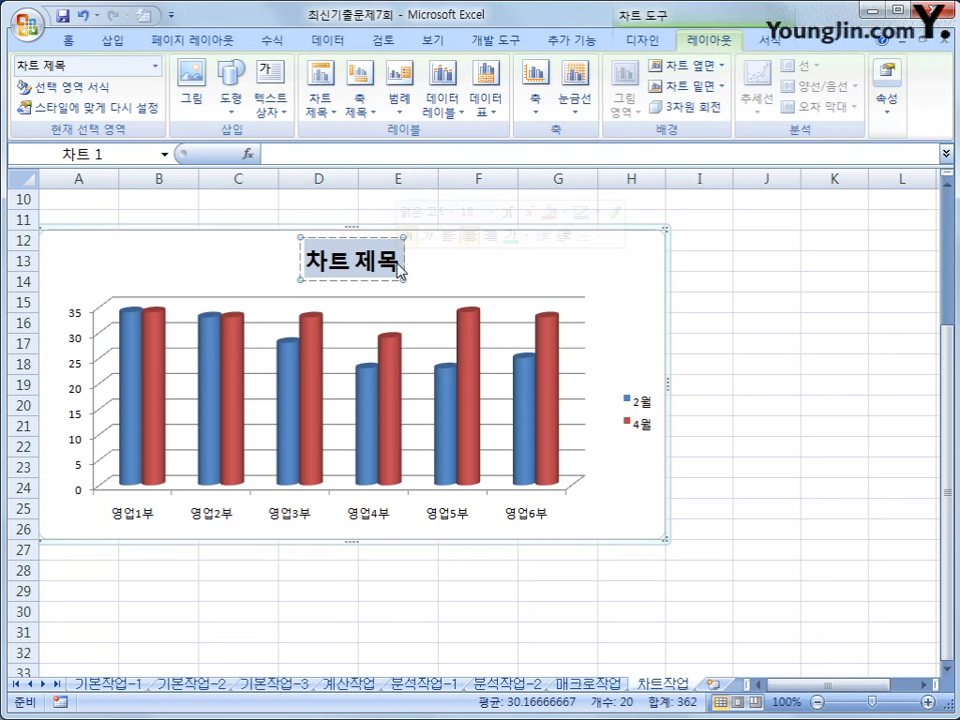
{"action": "type", "text": "부서별 2"}
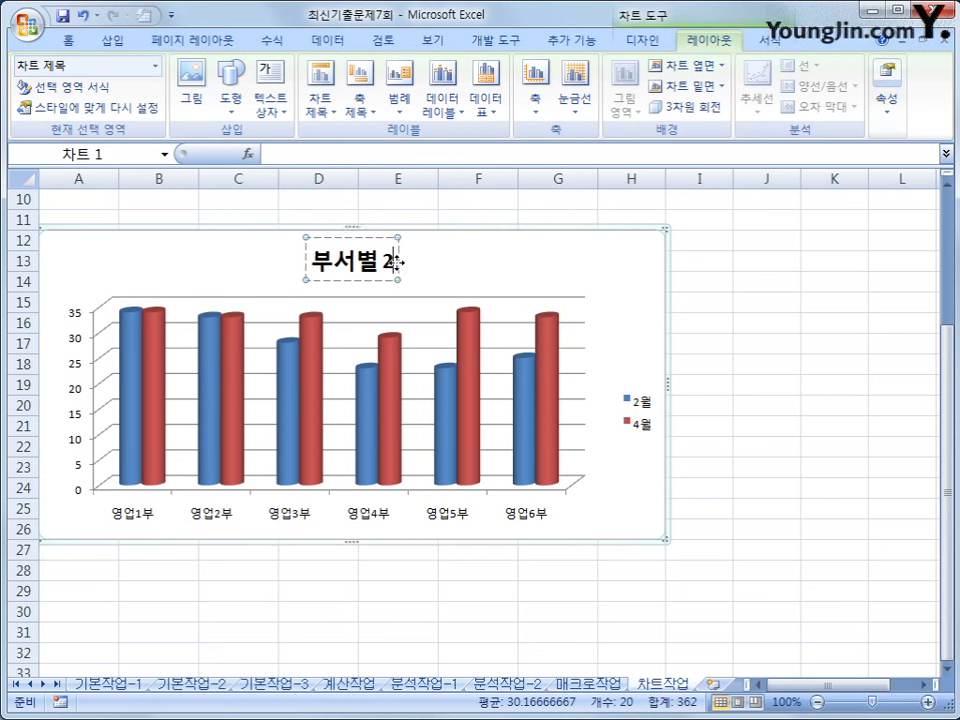
{"action": "type", "text": ",4"}
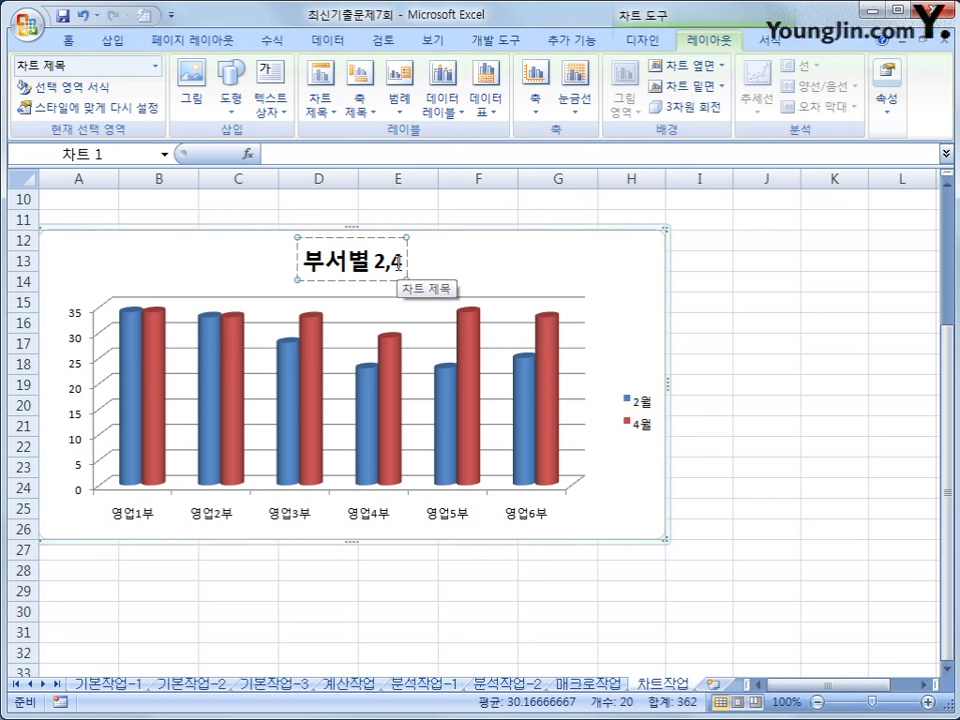
{"action": "key", "text": "BackSpace"}
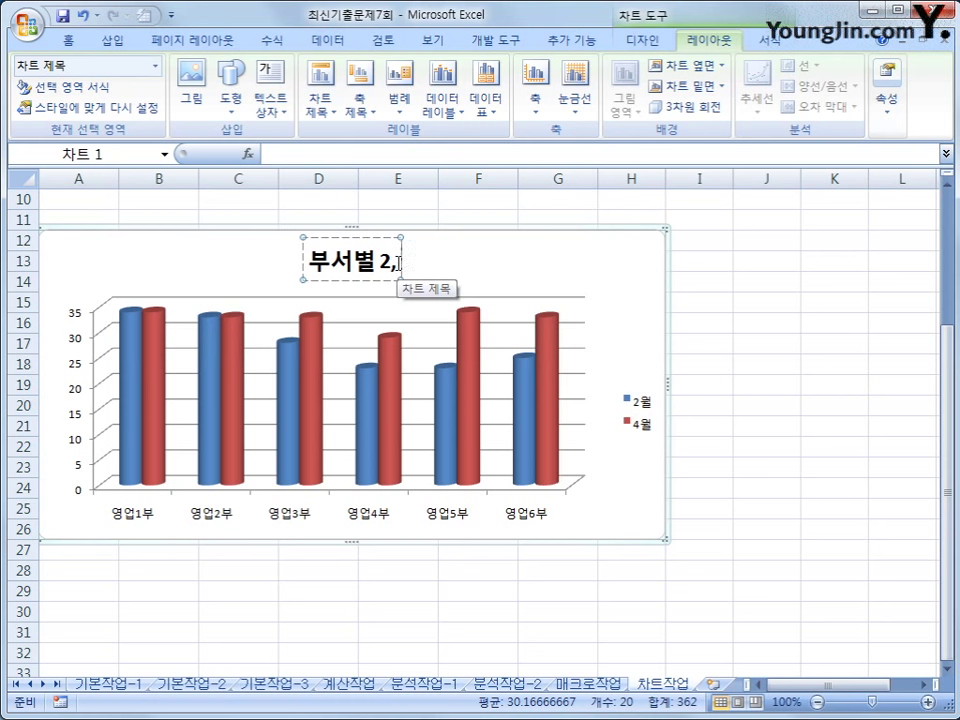
{"action": "type", "text": "4월 ㅇ"}
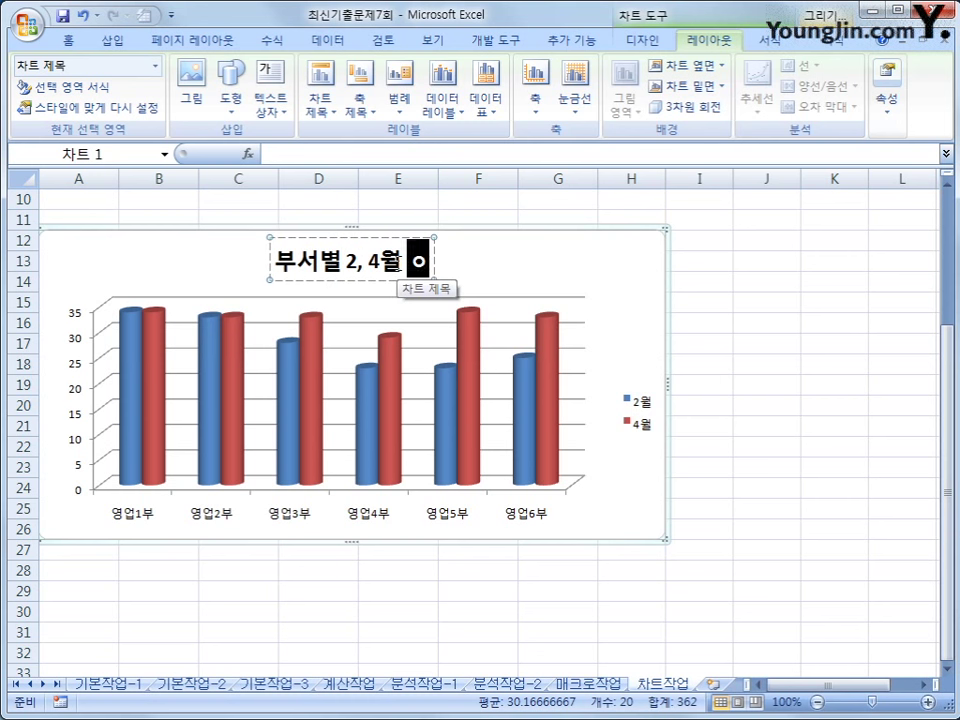
{"action": "type", "text": "영업실적"}
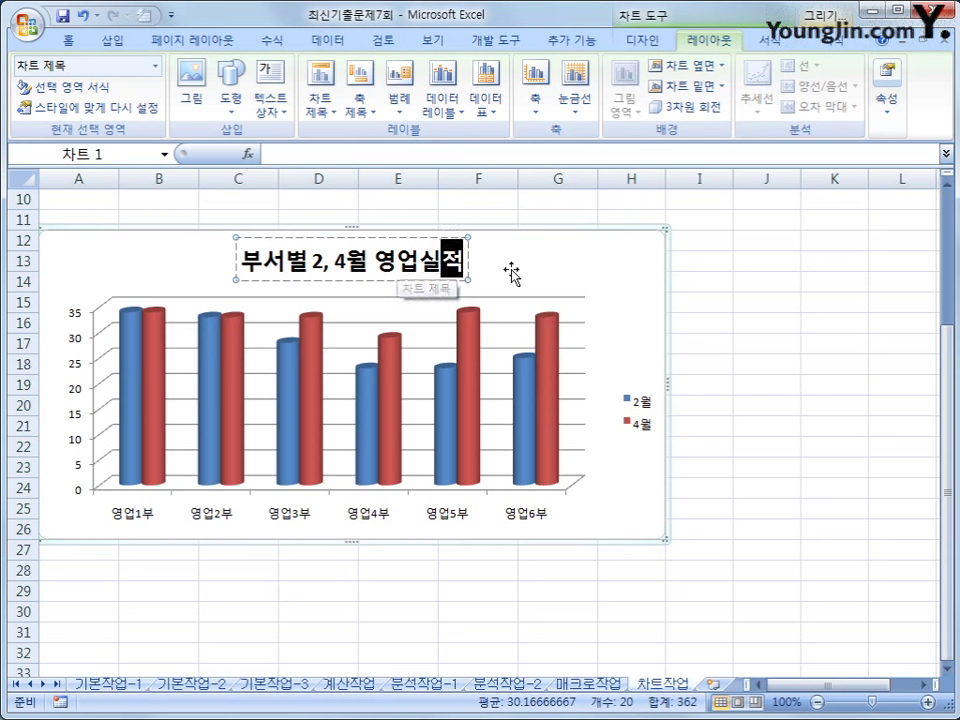
Format the chart title with font size 16, yellow text and a standard dark blue fill, and deselect the chart
{"action": "left_click", "coordinate": [461, 279]}
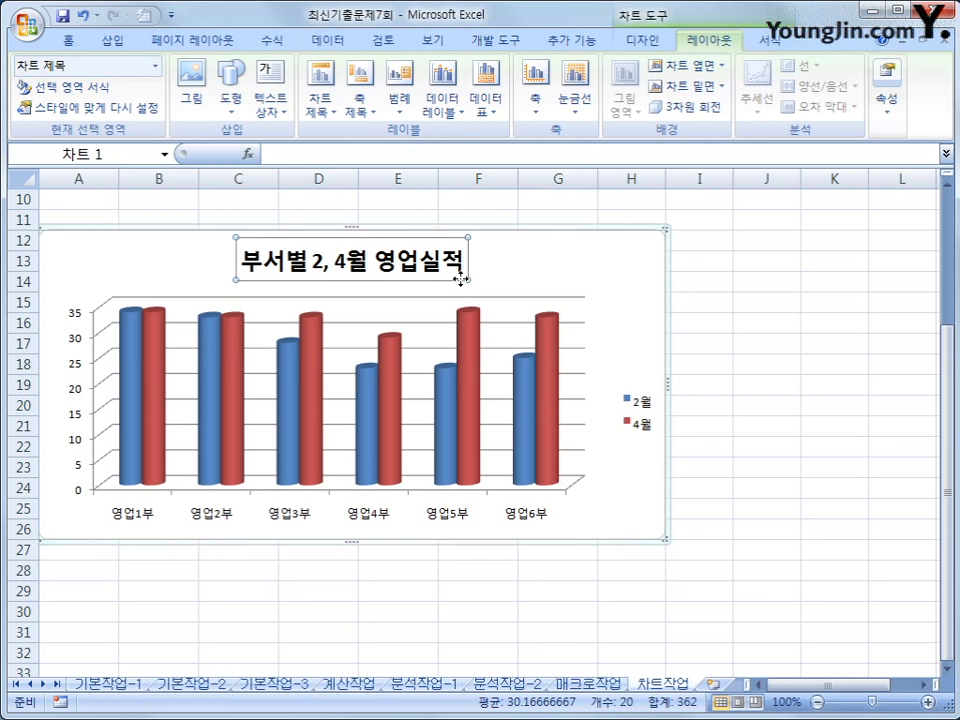
{"action": "right_click", "coordinate": [461, 279]}
{"action": "left_click", "coordinate": [557, 229]}
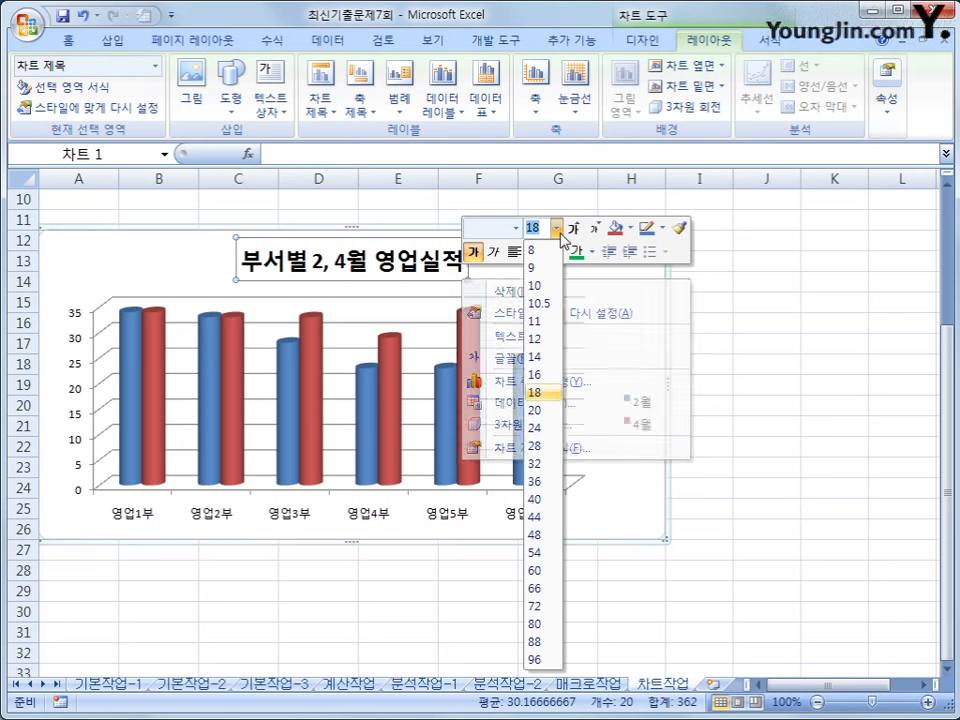
{"action": "left_click", "coordinate": [535, 375]}
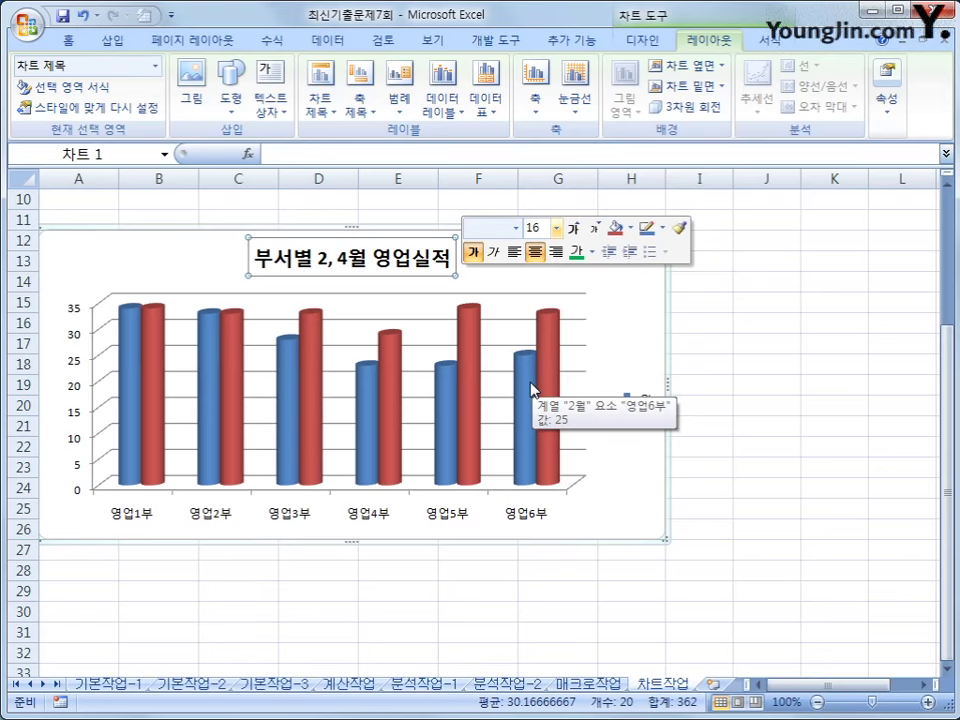
{"action": "left_click", "coordinate": [592, 251]}
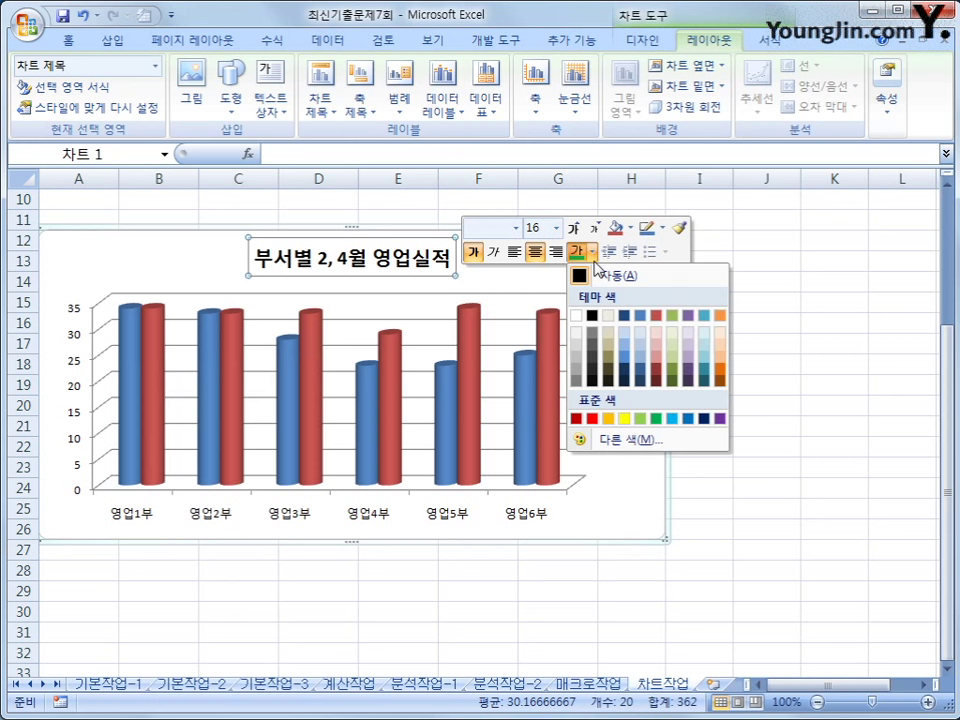
{"action": "left_click", "coordinate": [621, 419]}
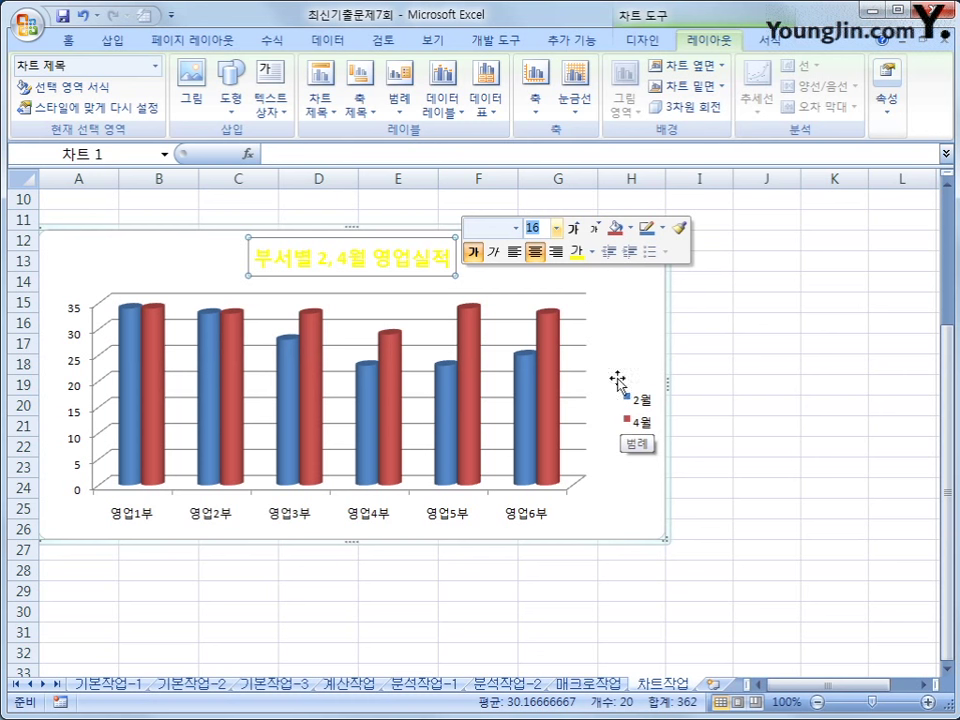
{"action": "left_click", "coordinate": [631, 228]}
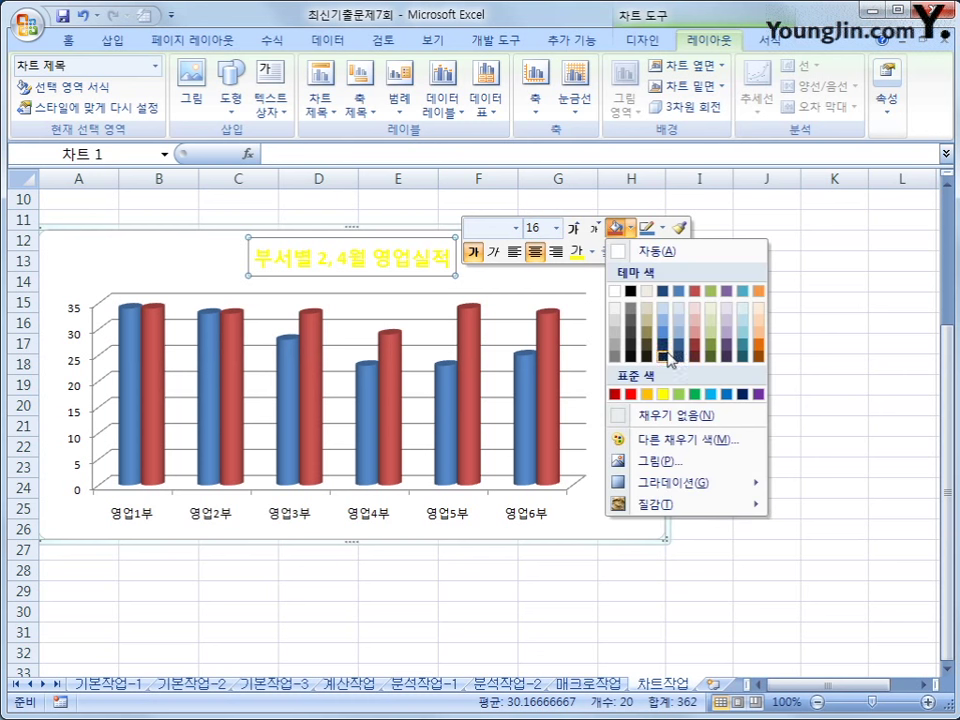
{"action": "left_click", "coordinate": [747, 395]}
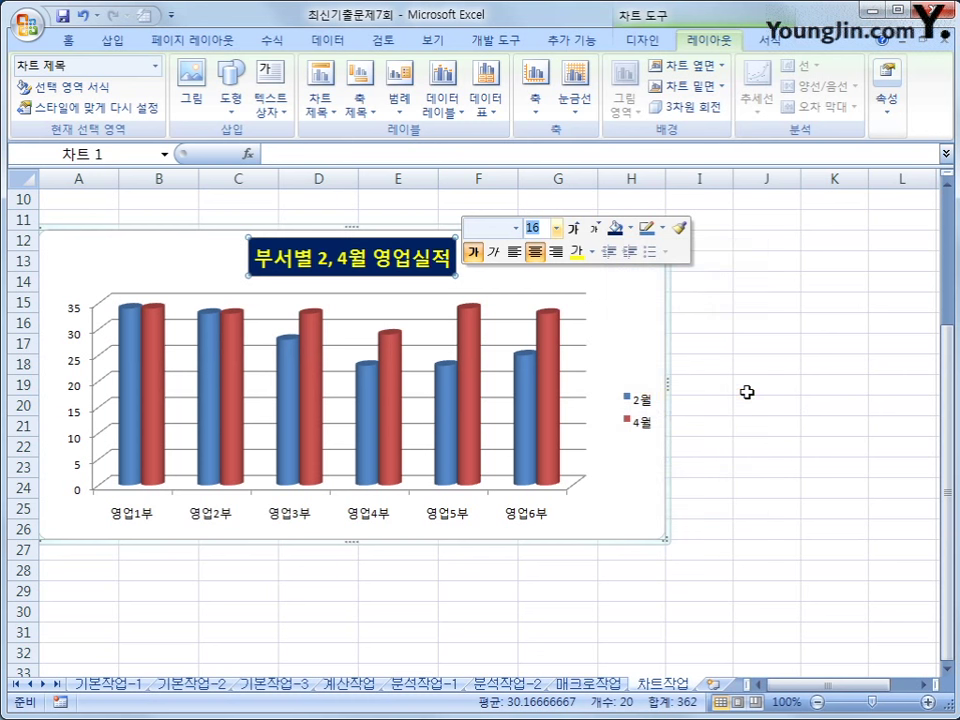
{"action": "left_click", "coordinate": [747, 392]}
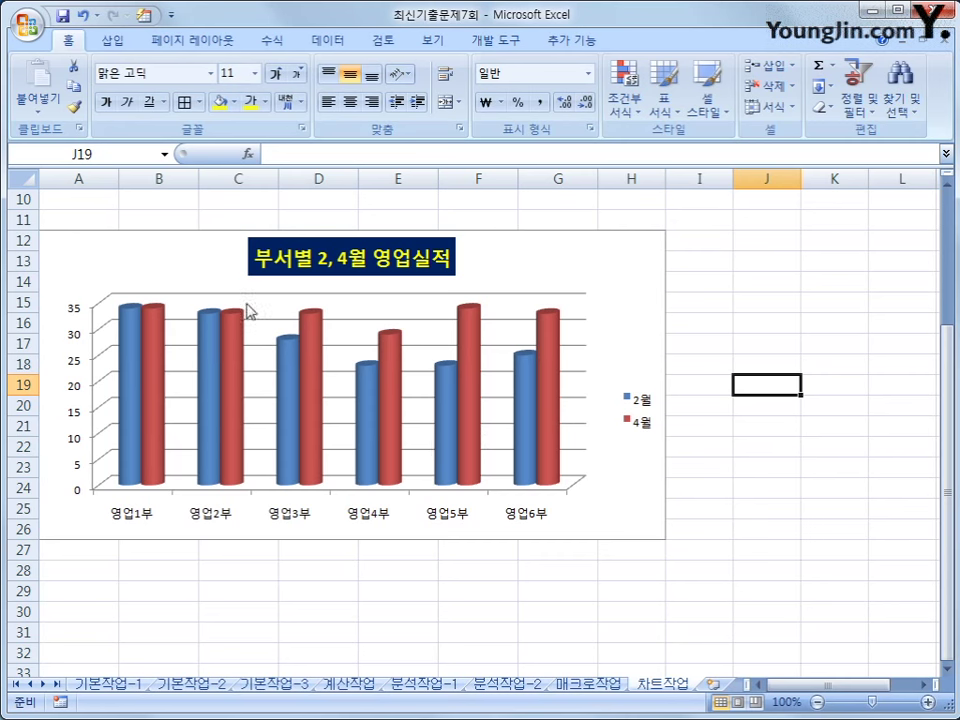
Add a vertical-text title to the chart's vertical axis reading "천대"
{"action": "left_click", "coordinate": [160, 256]}
{"action": "left_click", "coordinate": [705, 41]}
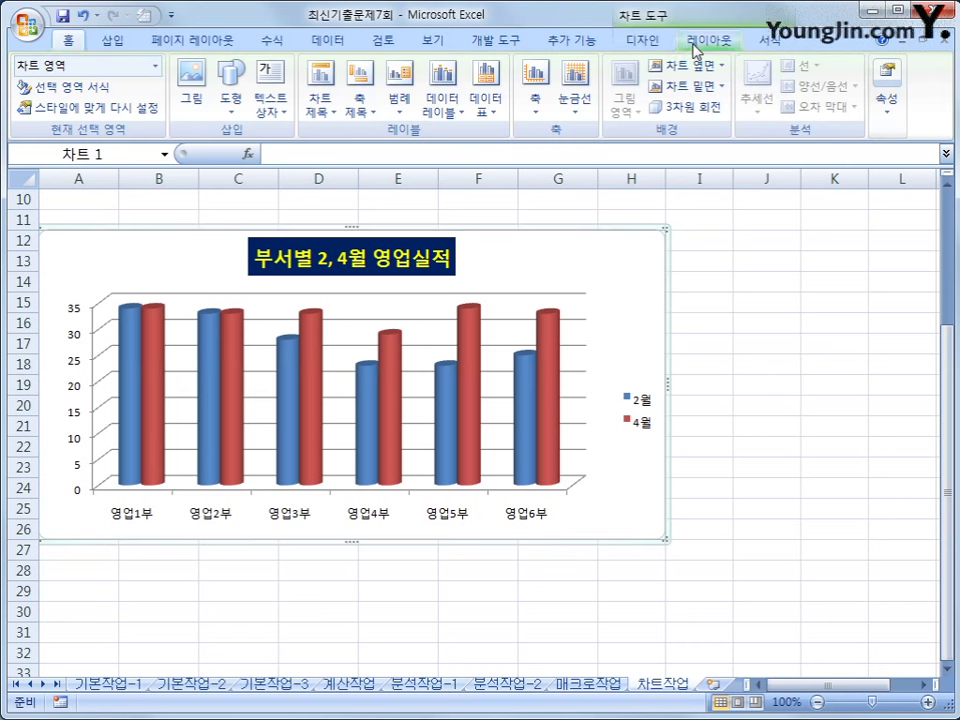
{"action": "left_click", "coordinate": [365, 117]}
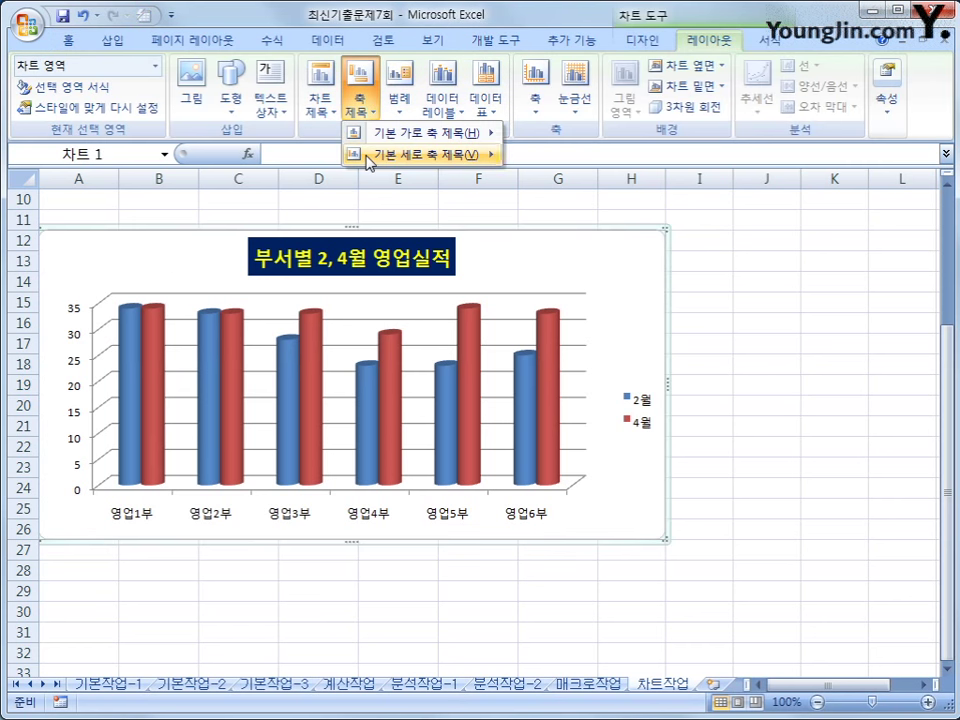
{"action": "mouse_move", "coordinate": [370, 160]}
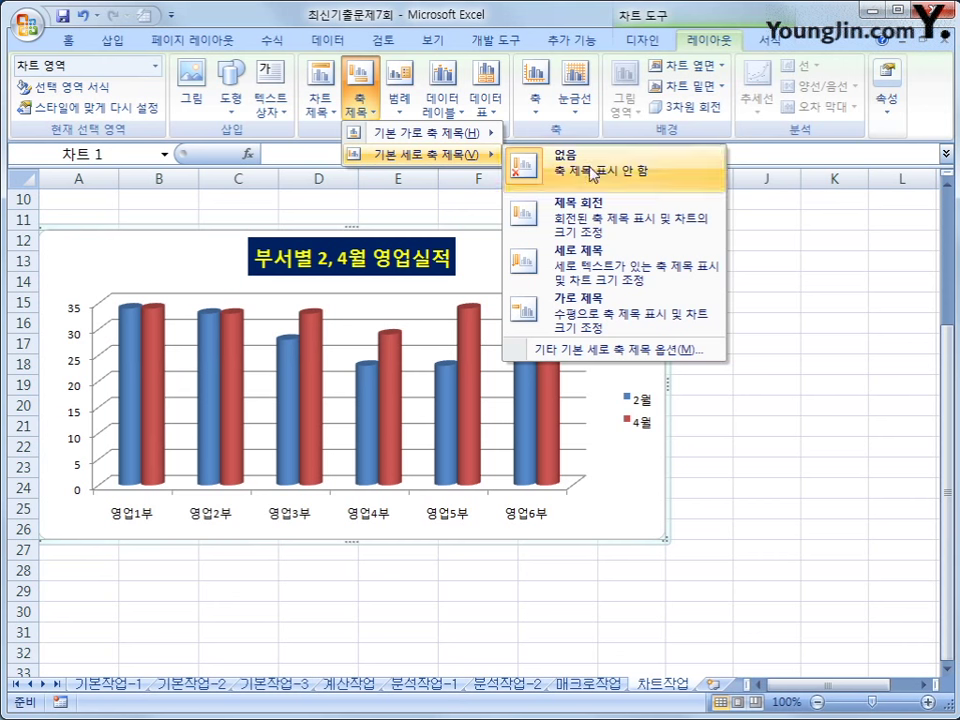
{"action": "left_click", "coordinate": [528, 258]}
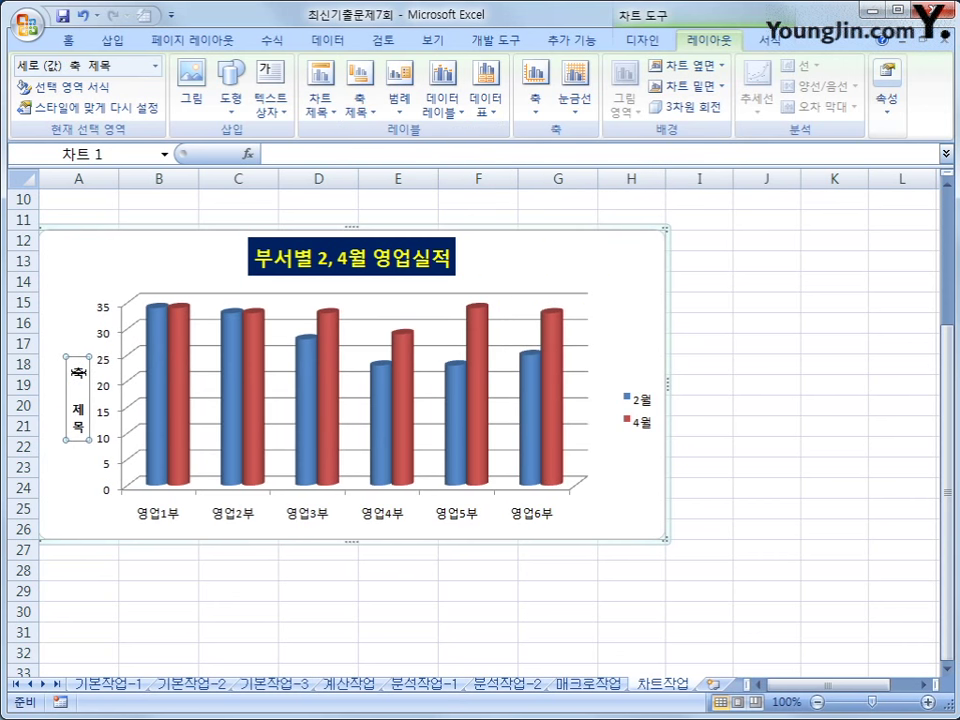
{"action": "left_click_drag", "start_coordinate": [79, 364], "coordinate": [79, 448]}
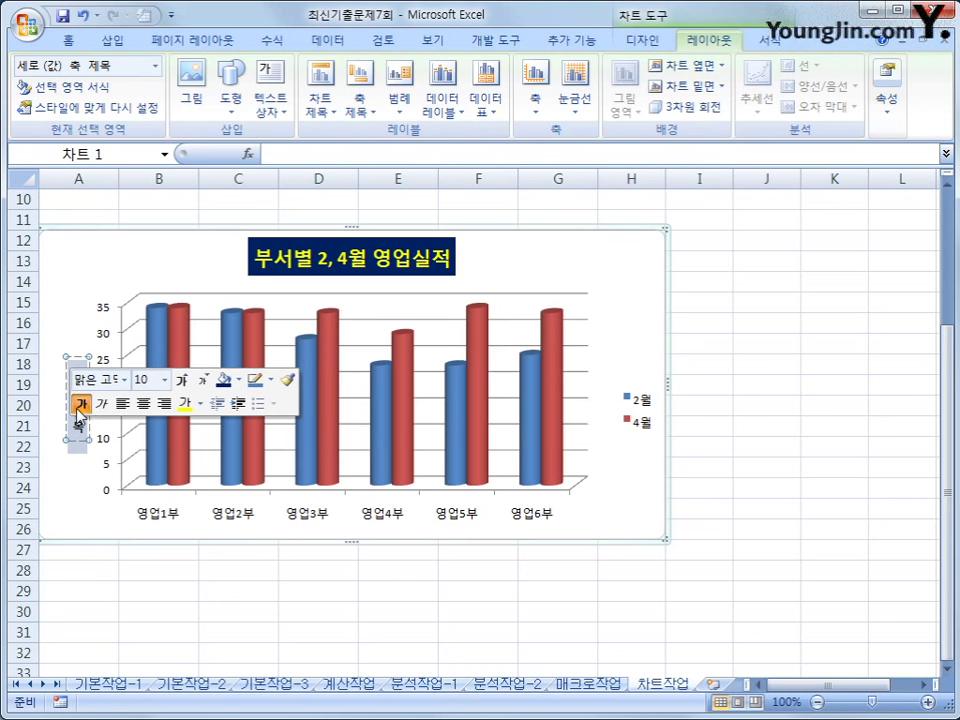
{"action": "type", "text": "처리"}
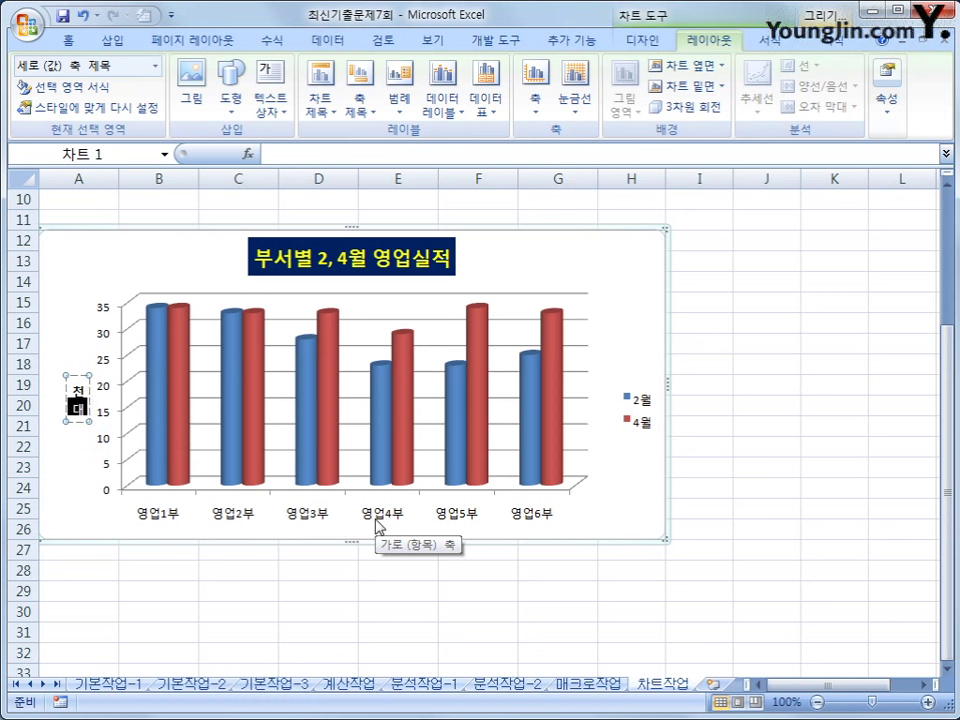
Give only the 영업4부 column of the 2월 series a solid standard red fill
{"action": "left_click", "coordinate": [380, 440]}
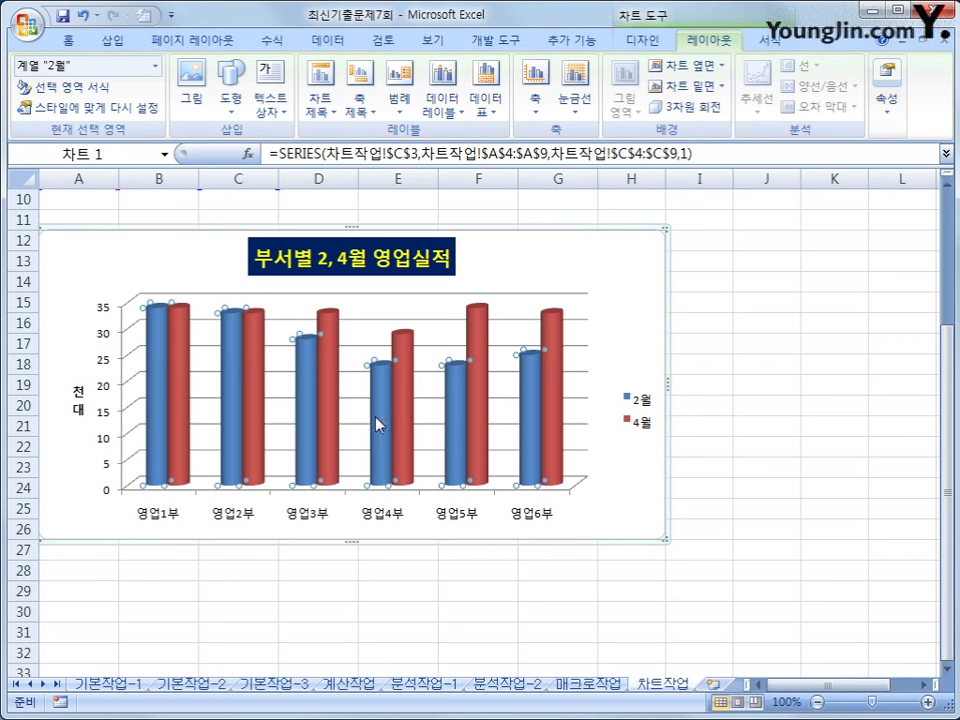
{"action": "left_click", "coordinate": [386, 405]}
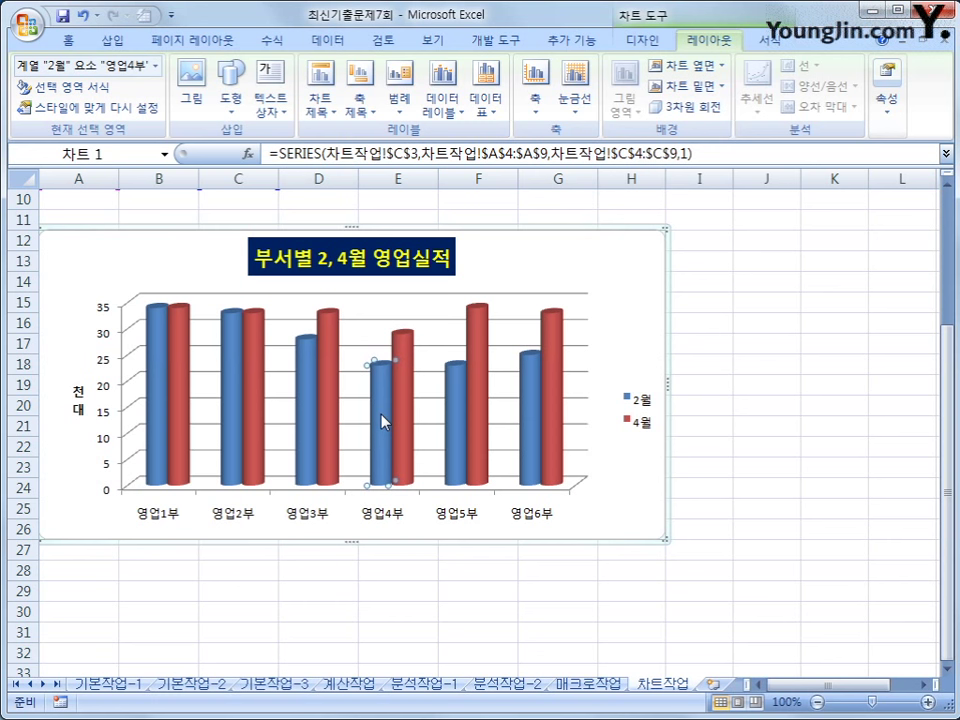
{"action": "right_click", "coordinate": [387, 383]}
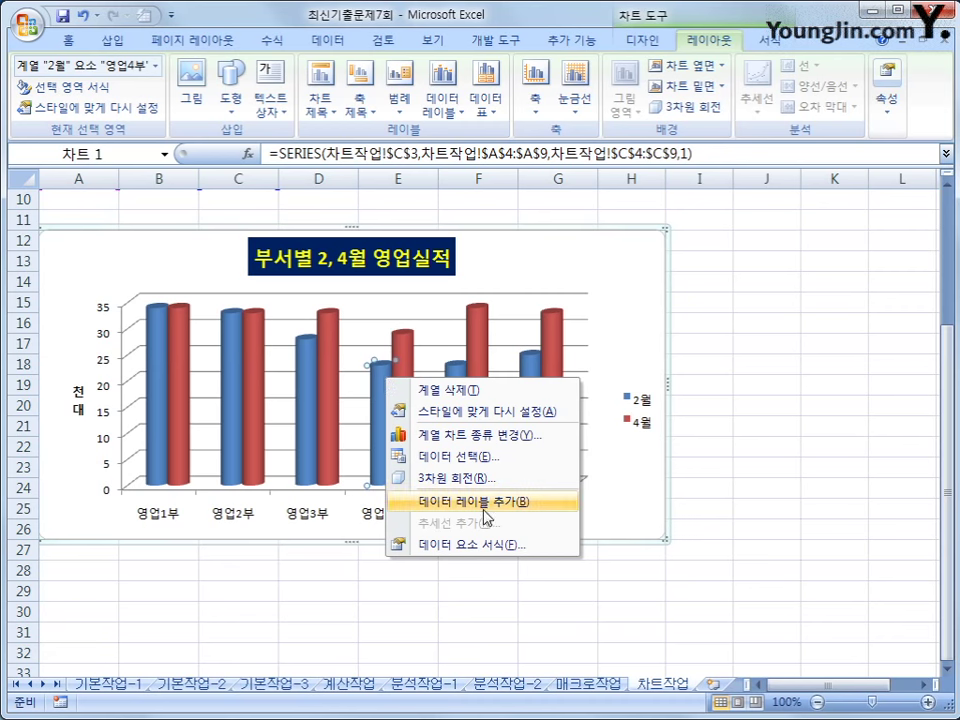
{"action": "left_click", "coordinate": [498, 546]}
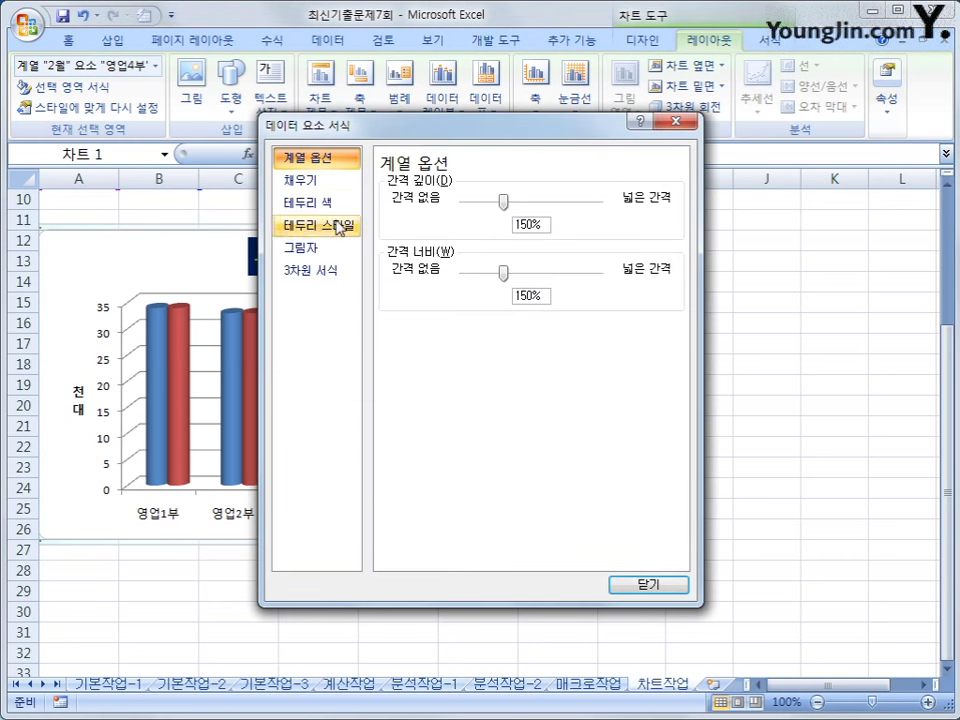
{"action": "left_click", "coordinate": [299, 181]}
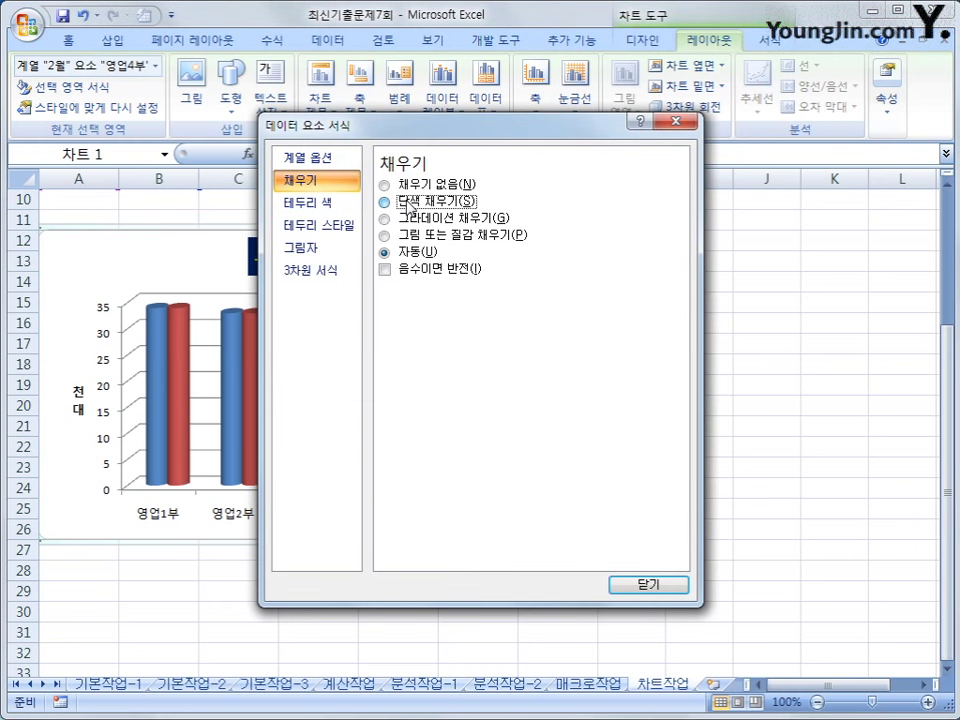
{"action": "left_click", "coordinate": [384, 202]}
{"action": "left_click", "coordinate": [462, 291]}
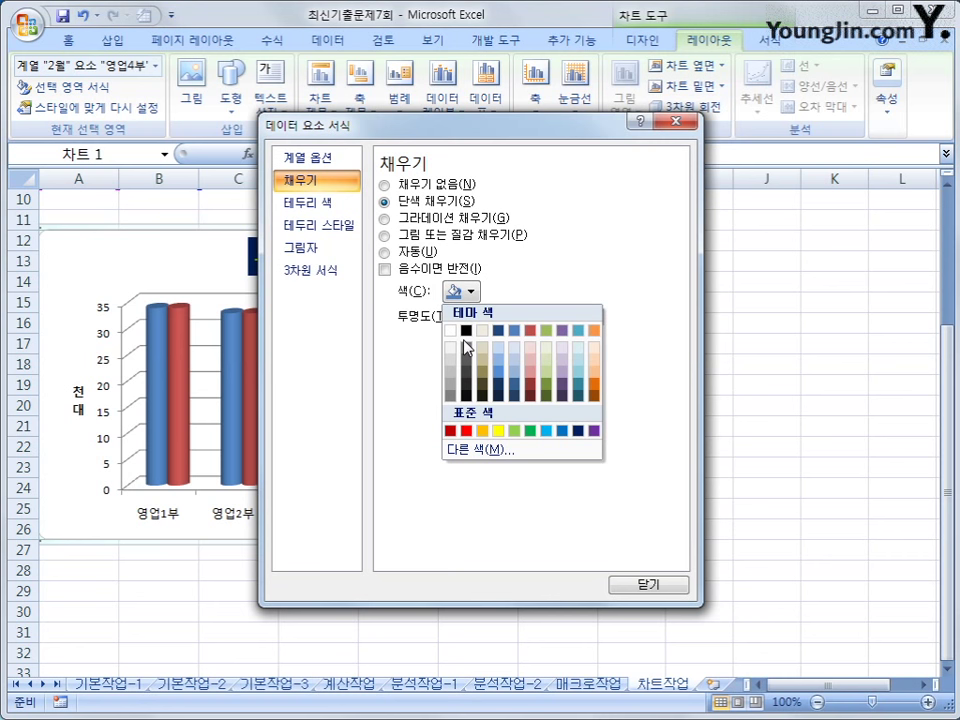
{"action": "left_click", "coordinate": [466, 430]}
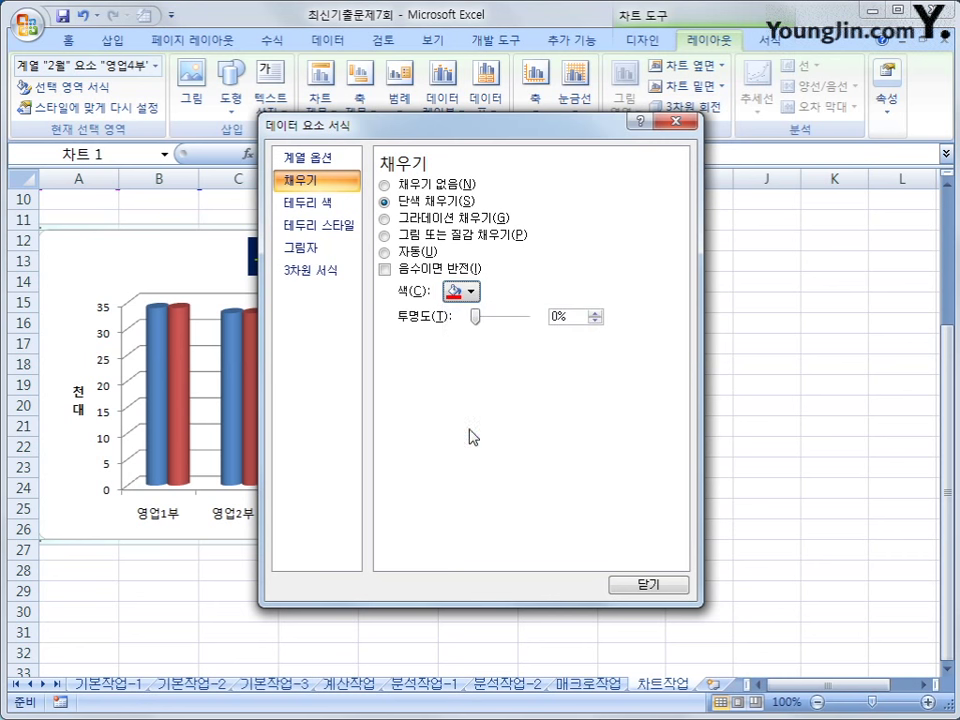
{"action": "left_click", "coordinate": [621, 590]}
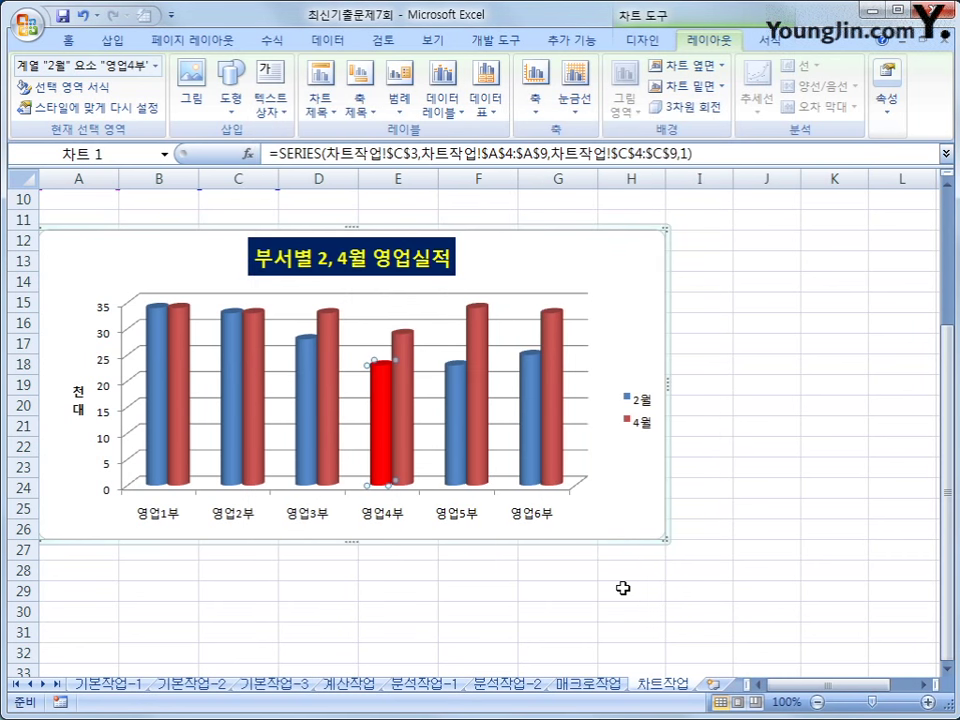
Add a data label to the red 영업4부 column of the 2월 series and deselect the chart
{"action": "right_click", "coordinate": [380, 378]}
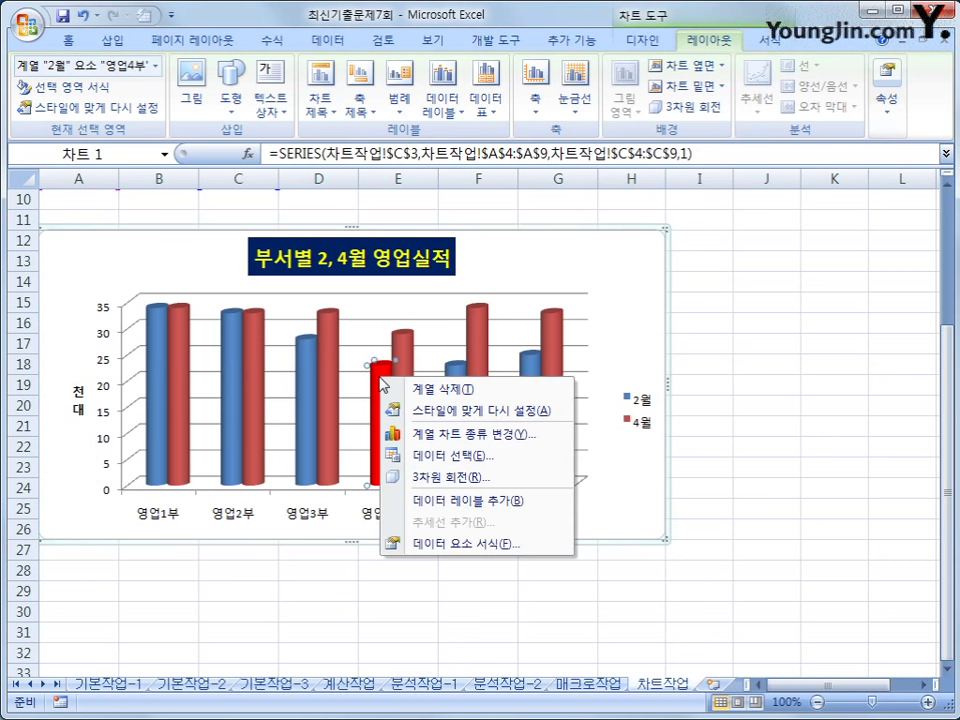
{"action": "left_click", "coordinate": [554, 514]}
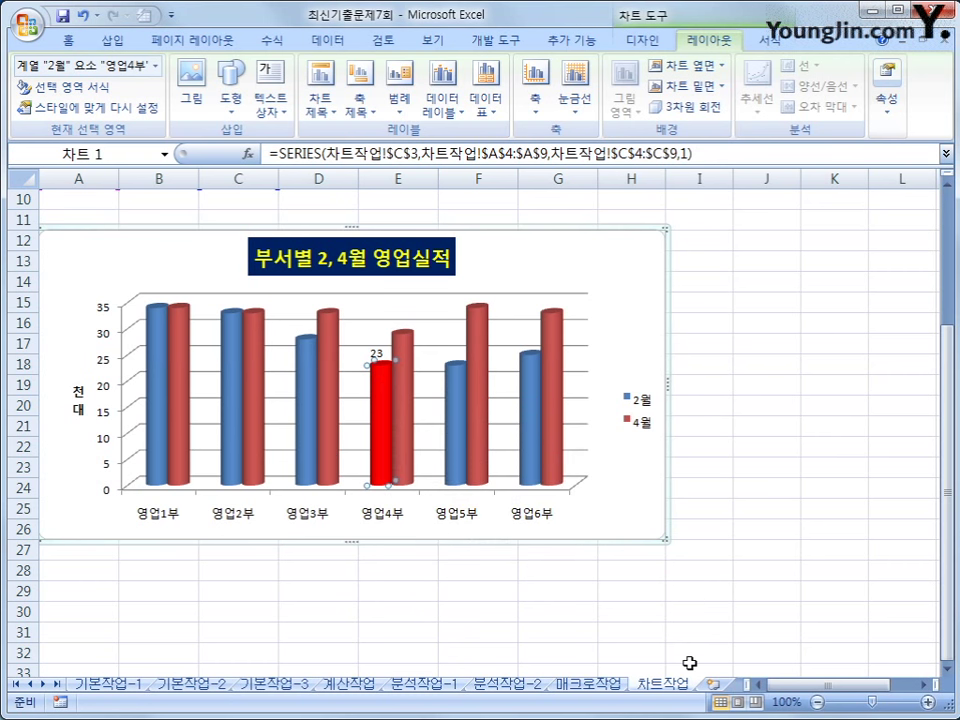
{"action": "left_click", "coordinate": [705, 595]}
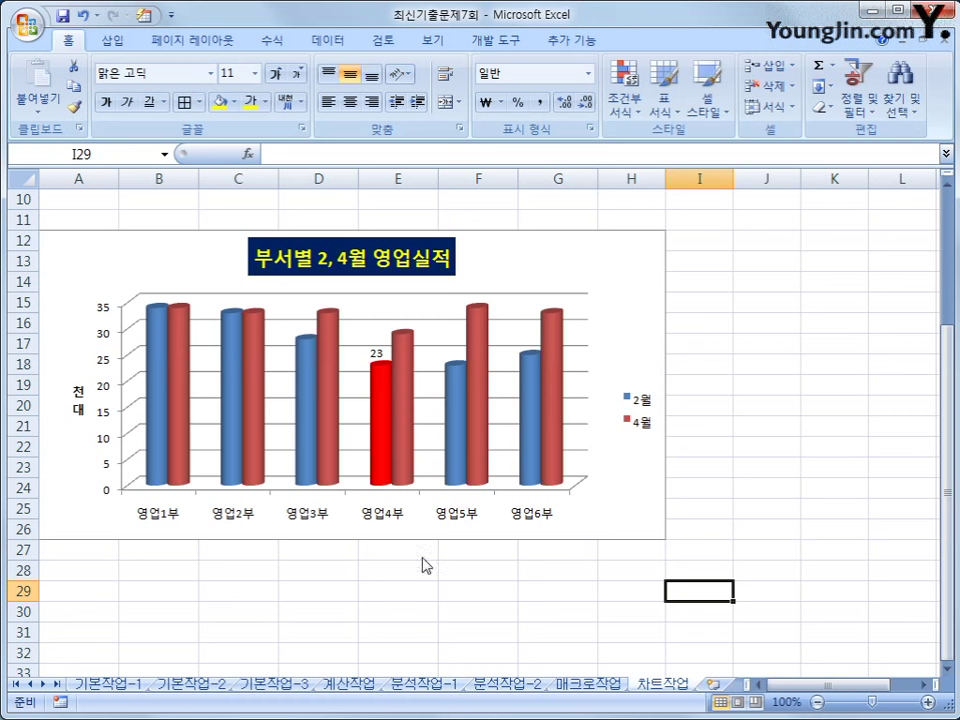
Turn on rounded corners (둥근 모서리) for the chart area's border and deselect the chart
{"action": "left_click", "coordinate": [589, 253]}
{"action": "right_click", "coordinate": [589, 253]}
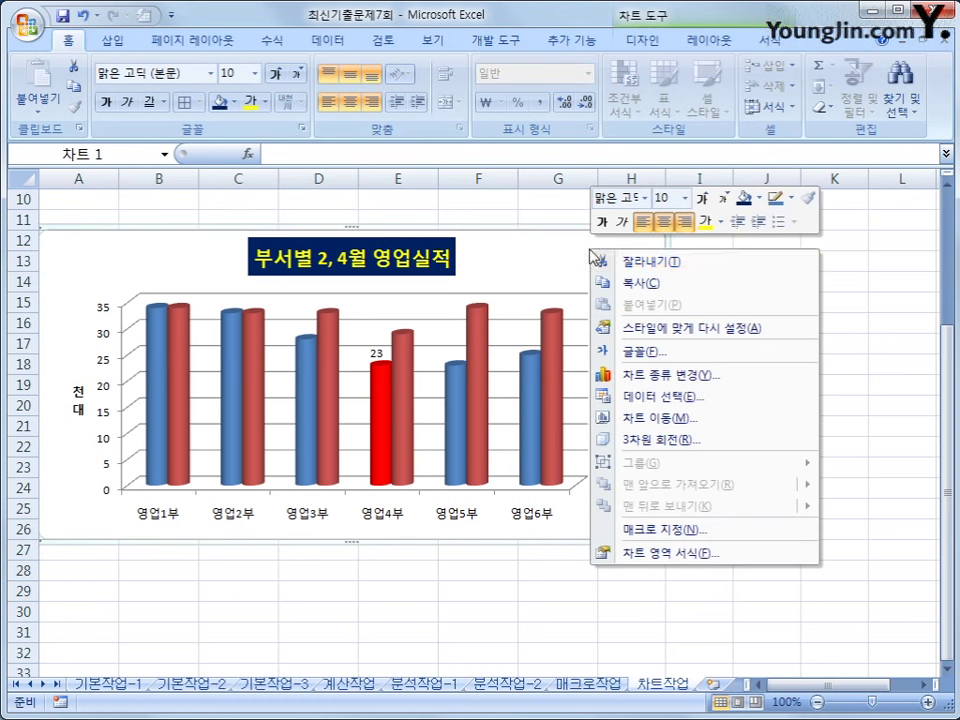
{"action": "left_click", "coordinate": [658, 555]}
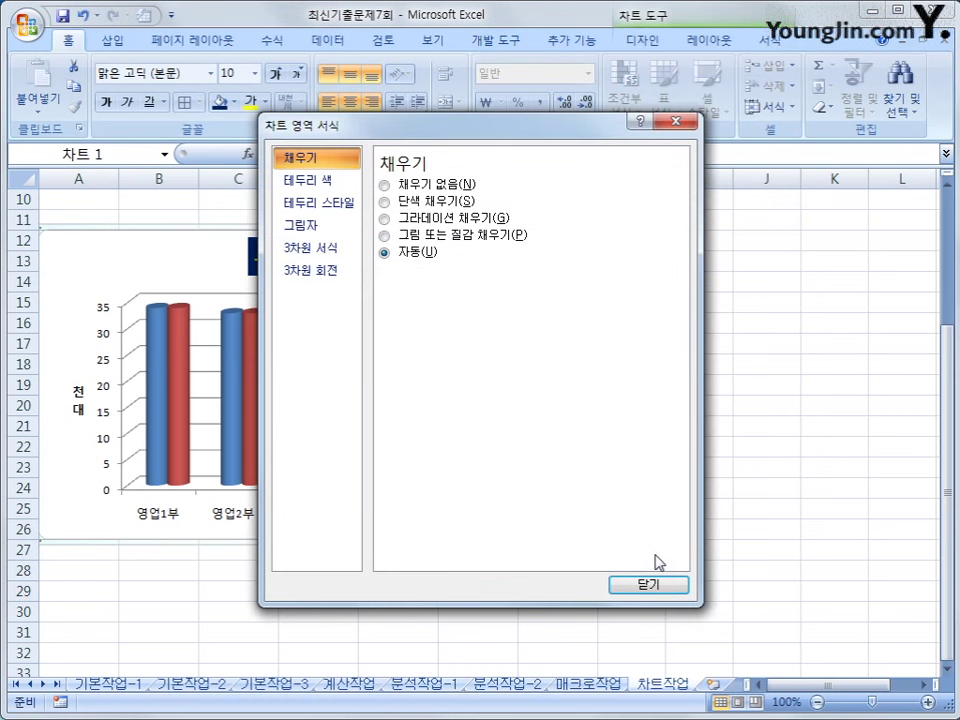
{"action": "left_click", "coordinate": [305, 204]}
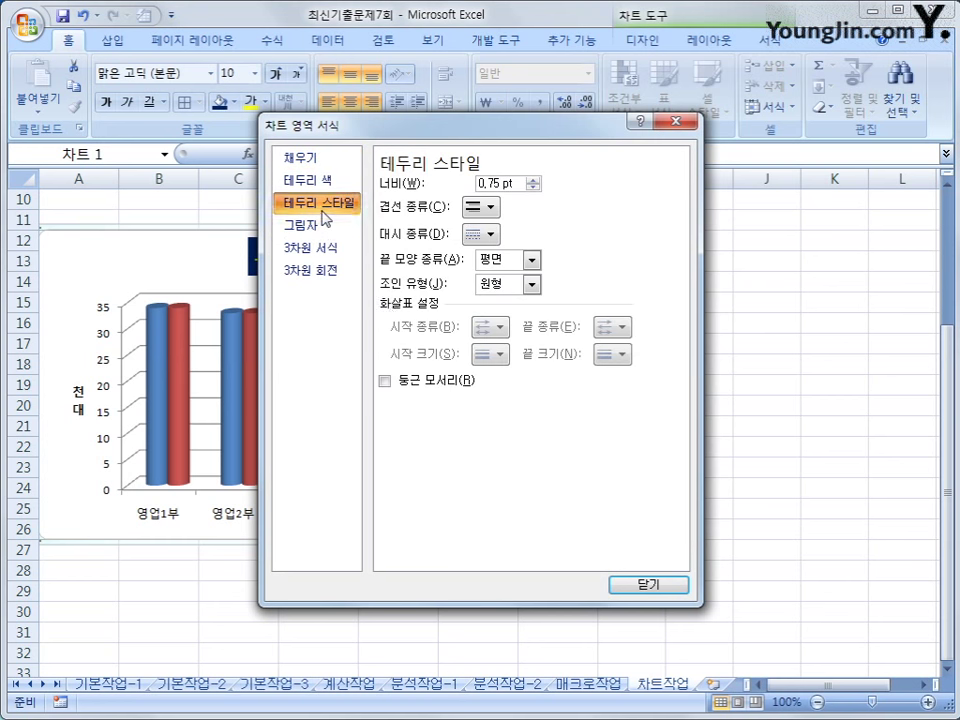
{"action": "left_click", "coordinate": [416, 385]}
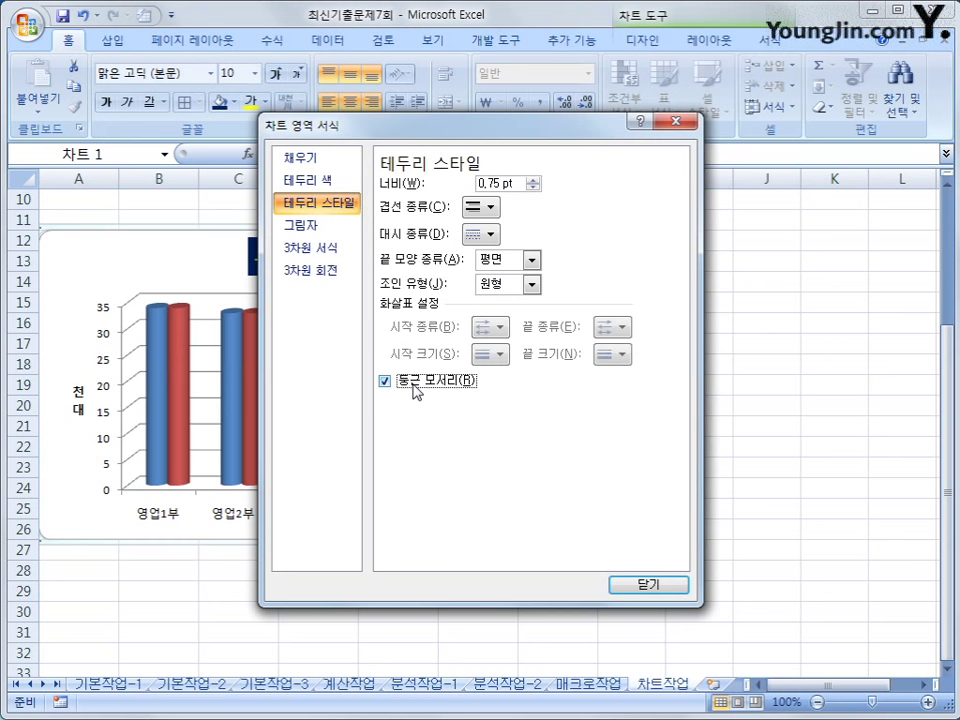
{"action": "left_click", "coordinate": [620, 588]}
{"action": "left_click", "coordinate": [821, 606]}
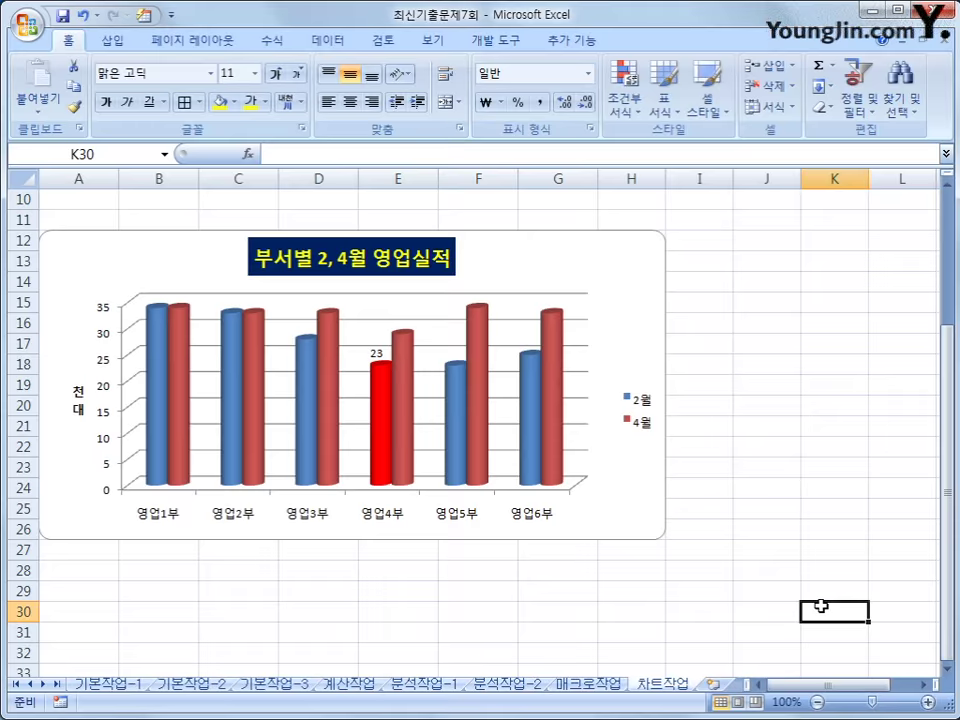